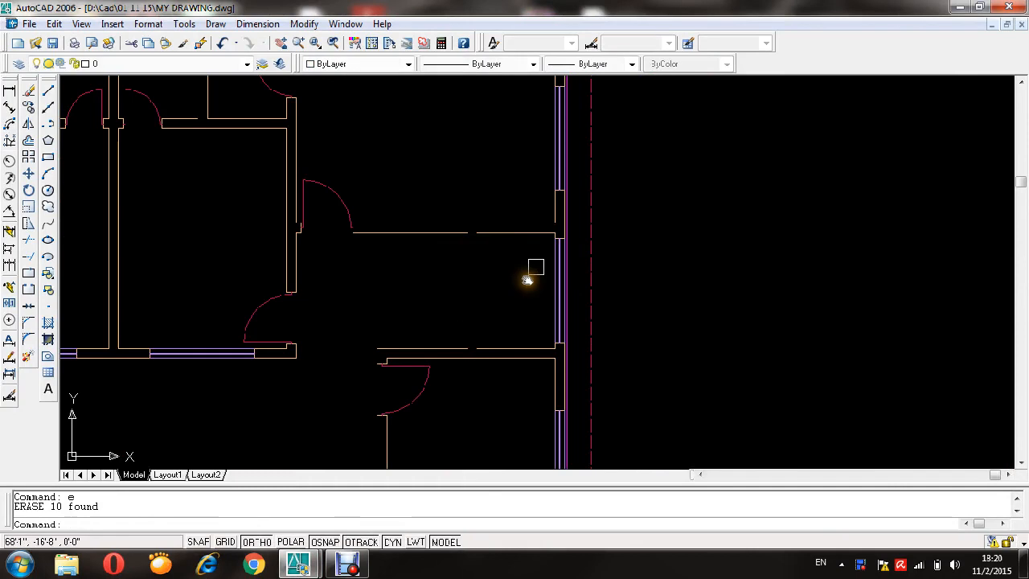
- Erase the window together with the wall lines around it in the outer wall between the two horizontal walls
{"action": "scroll", "coordinate": [546, 238], "scroll_direction": "up", "scroll_amount": 3}
{"action": "scroll", "coordinate": [594, 263], "scroll_direction": "up", "scroll_amount": 2}
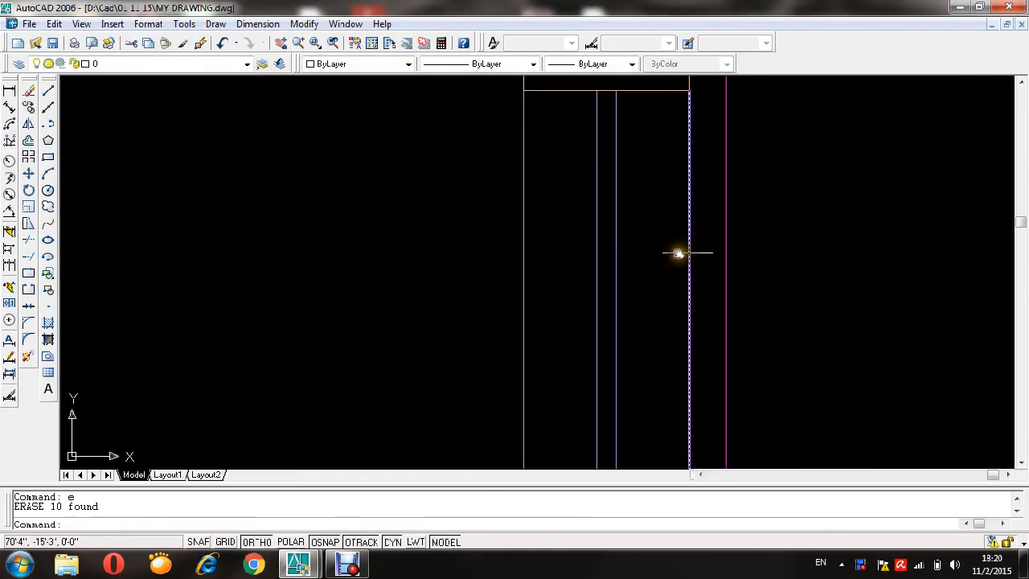
{"action": "scroll", "coordinate": [705, 250], "scroll_direction": "down", "scroll_amount": 4}
{"action": "left_click", "coordinate": [701, 247]}
{"action": "left_click", "coordinate": [636, 275]}
{"action": "key", "text": "space"}
- Undo the last erasure of the window and wall lines
{"action": "scroll", "coordinate": [588, 153], "scroll_direction": "down", "scroll_amount": 3}
{"action": "scroll", "coordinate": [591, 174], "scroll_direction": "up", "scroll_amount": 3}
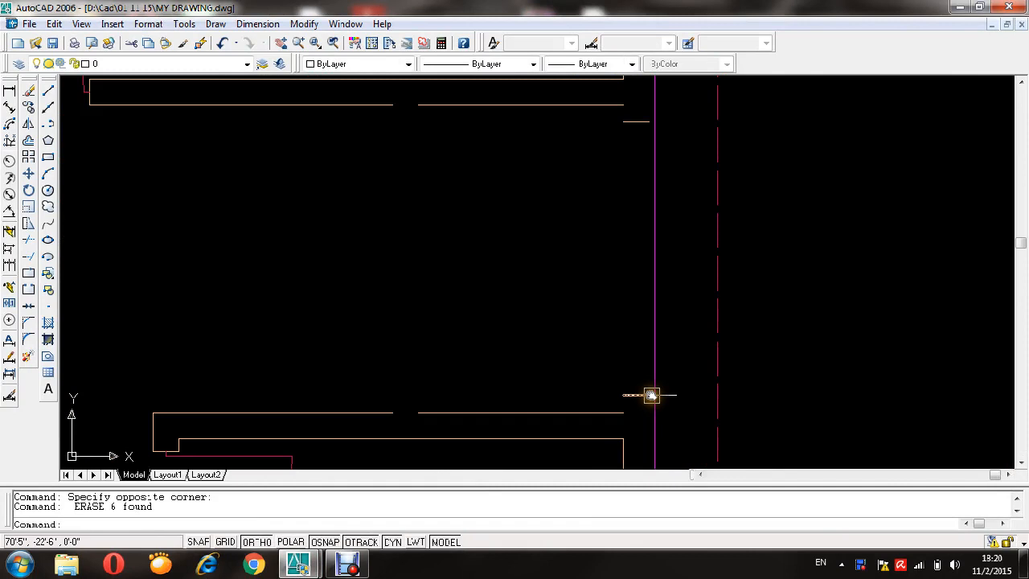
{"action": "scroll", "coordinate": [626, 416], "scroll_direction": "up", "scroll_amount": 4}
{"action": "scroll", "coordinate": [519, 167], "scroll_direction": "down", "scroll_amount": 7}
{"action": "middle_click_drag", "start_coordinate": [514, 163], "coordinate": [535, 259]}
{"action": "scroll", "coordinate": [553, 302], "scroll_direction": "up", "scroll_amount": 4}
{"action": "scroll", "coordinate": [559, 233], "scroll_direction": "down", "scroll_amount": 5}
{"action": "scroll", "coordinate": [554, 184], "scroll_direction": "up", "scroll_amount": 3}
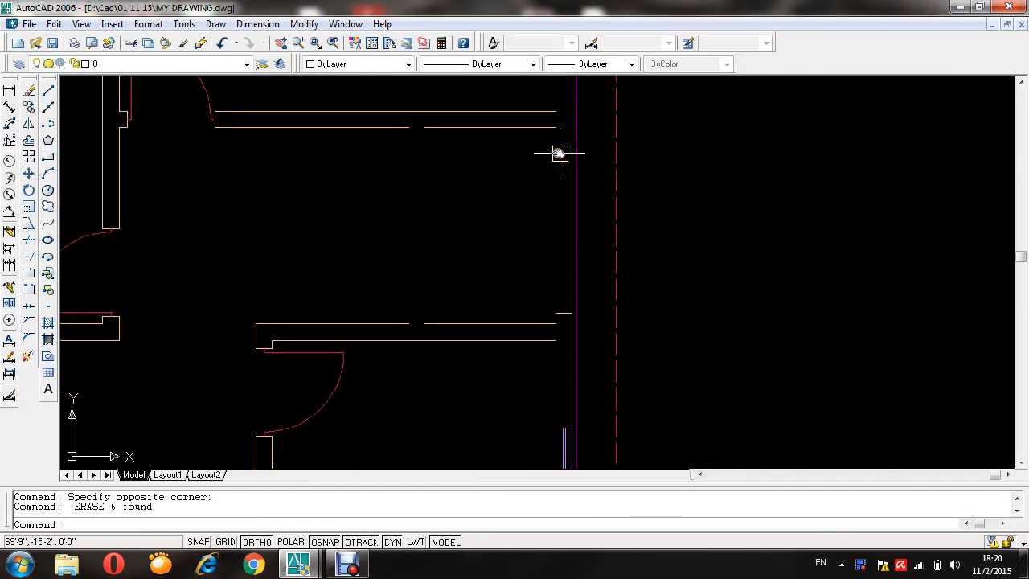
{"action": "key", "text": "ctrl+z"}
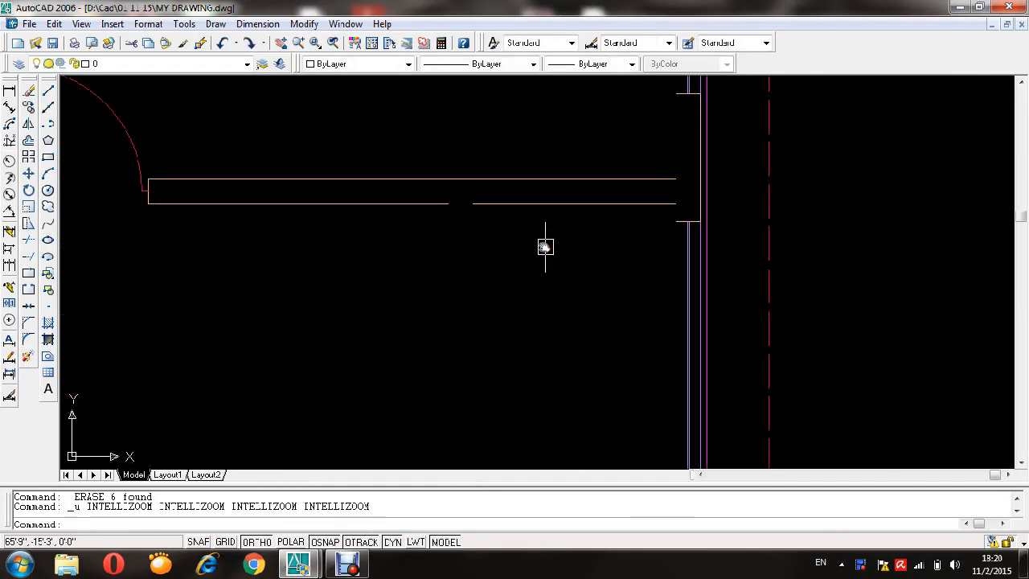
{"action": "key", "text": "ctrl+z"}
{"action": "scroll", "coordinate": [560, 239], "scroll_direction": "down", "scroll_amount": 6}
{"action": "scroll", "coordinate": [584, 272], "scroll_direction": "up", "scroll_amount": 2}
{"action": "scroll", "coordinate": [583, 290], "scroll_direction": "down", "scroll_amount": 2}
{"action": "scroll", "coordinate": [573, 375], "scroll_direction": "up", "scroll_amount": 4}
{"action": "scroll", "coordinate": [537, 277], "scroll_direction": "down", "scroll_amount": 2}
- Try to trim the magenta line running alongside the window in the outer wall
{"action": "left_click", "coordinate": [554, 161]}
{"action": "scroll", "coordinate": [544, 442], "scroll_direction": "up", "scroll_amount": 4}
{"action": "middle_click_drag", "start_coordinate": [498, 354], "coordinate": [498, 333]}
{"action": "key", "text": "Escape"}
{"action": "key", "text": "Escape"}
{"action": "type", "text": "tr"}
{"action": "key", "text": "Return"}
{"action": "key", "text": "Return"}
{"action": "left_click", "coordinate": [501, 284]}
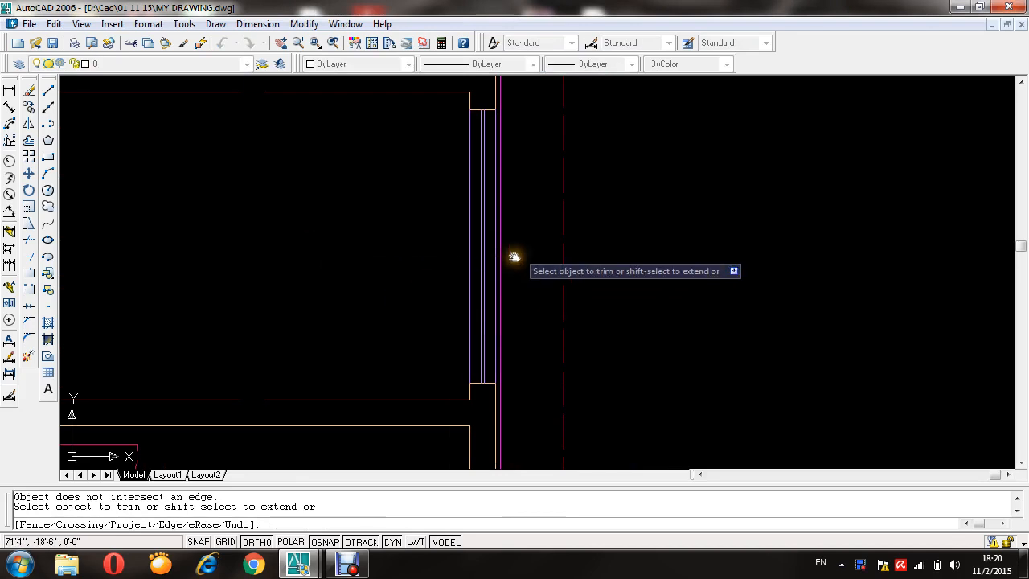
{"action": "key", "text": "Escape"}
- Erase only the four vertical window lines in the outer wall, keeping the adjoining wall ends
{"action": "scroll", "coordinate": [492, 398], "scroll_direction": "up", "scroll_amount": 3}
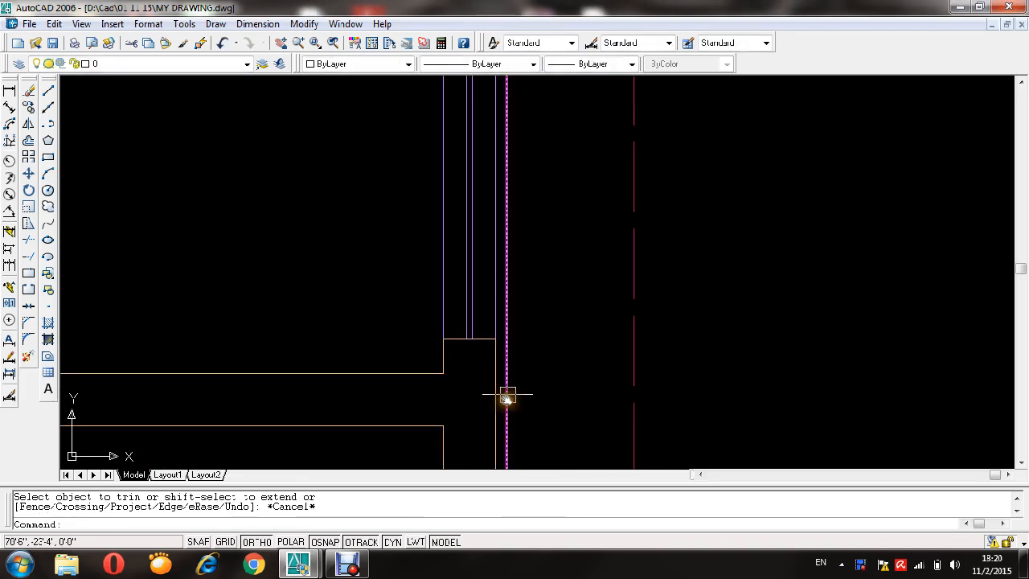
{"action": "left_click", "coordinate": [488, 381]}
{"action": "key", "text": "Escape"}
{"action": "scroll", "coordinate": [500, 274], "scroll_direction": "up", "scroll_amount": 5}
{"action": "left_click", "coordinate": [485, 259]}
{"action": "scroll", "coordinate": [486, 257], "scroll_direction": "down", "scroll_amount": 5}
{"action": "left_click", "coordinate": [377, 259]}
{"action": "type", "text": "e"}
{"action": "key", "text": "Return"}
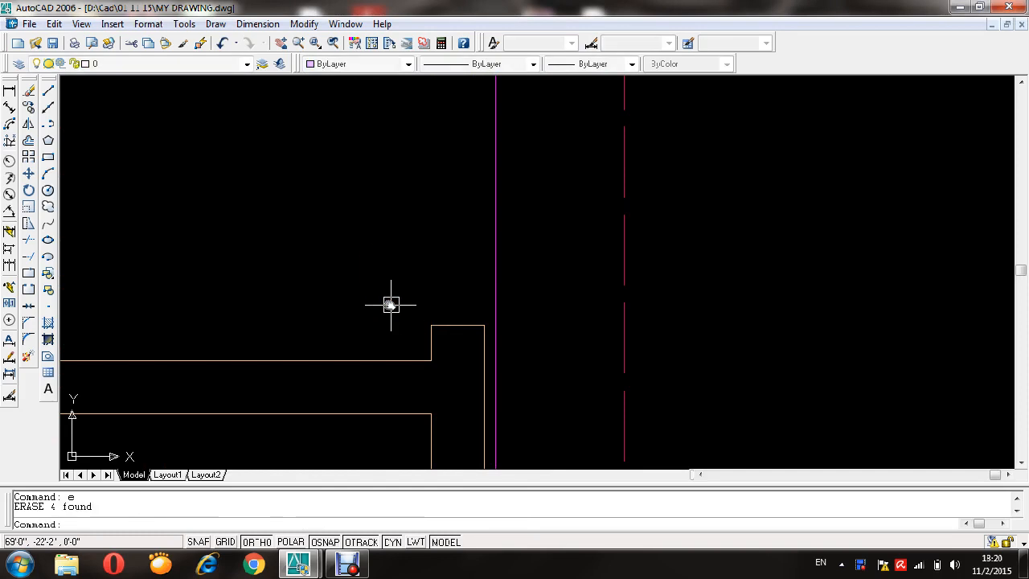
- Erase the two short horizontal lines that close the wall ends at the removed window's opening
{"action": "scroll", "coordinate": [391, 300], "scroll_direction": "down", "scroll_amount": 5}
{"action": "scroll", "coordinate": [407, 308], "scroll_direction": "up", "scroll_amount": 2}
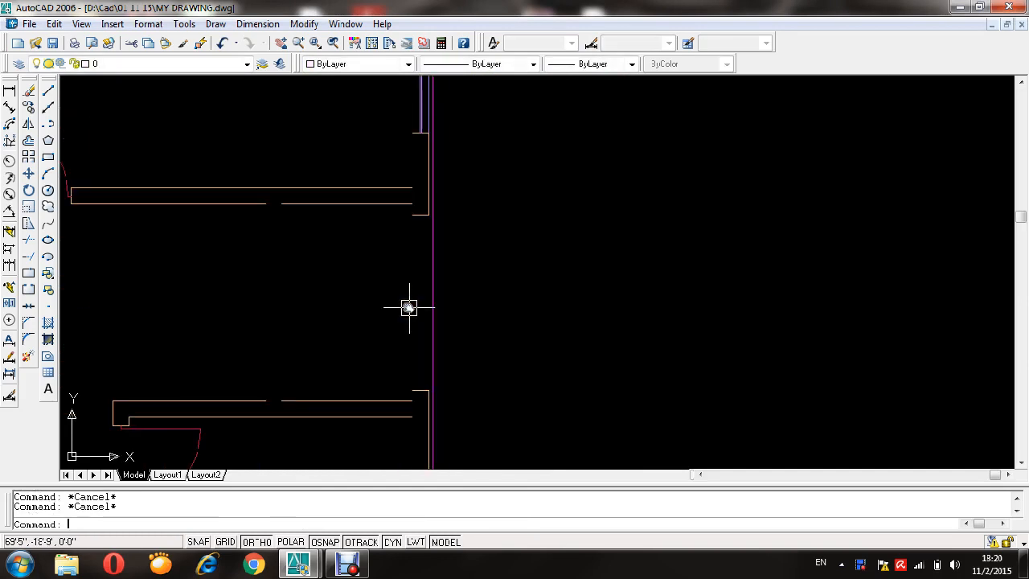
{"action": "type", "text": "tr"}
{"action": "key", "text": "Escape"}
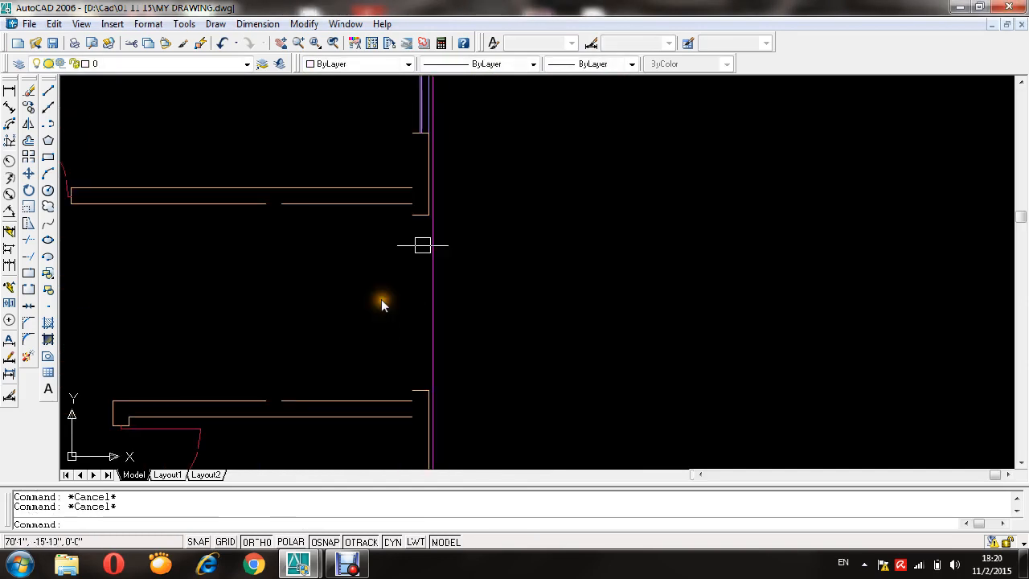
{"action": "scroll", "coordinate": [428, 211], "scroll_direction": "up", "scroll_amount": 3}
{"action": "left_click", "coordinate": [406, 223]}
{"action": "scroll", "coordinate": [392, 181], "scroll_direction": "down", "scroll_amount": 3}
{"action": "scroll", "coordinate": [391, 385], "scroll_direction": "up", "scroll_amount": 4}
{"action": "left_click", "coordinate": [394, 358]}
{"action": "type", "text": "e"}
{"action": "key", "text": "Return"}
- Join the inner and outer face lines of the outer wall across the former window opening
{"action": "scroll", "coordinate": [378, 322], "scroll_direction": "down", "scroll_amount": 2}
{"action": "scroll", "coordinate": [384, 205], "scroll_direction": "up", "scroll_amount": 3}
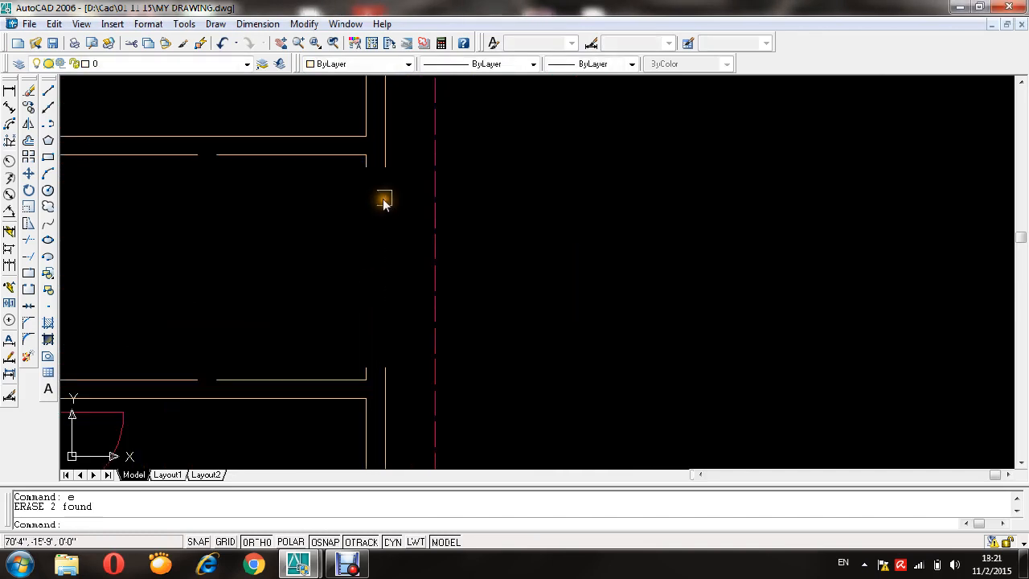
{"action": "key", "text": "Escape"}
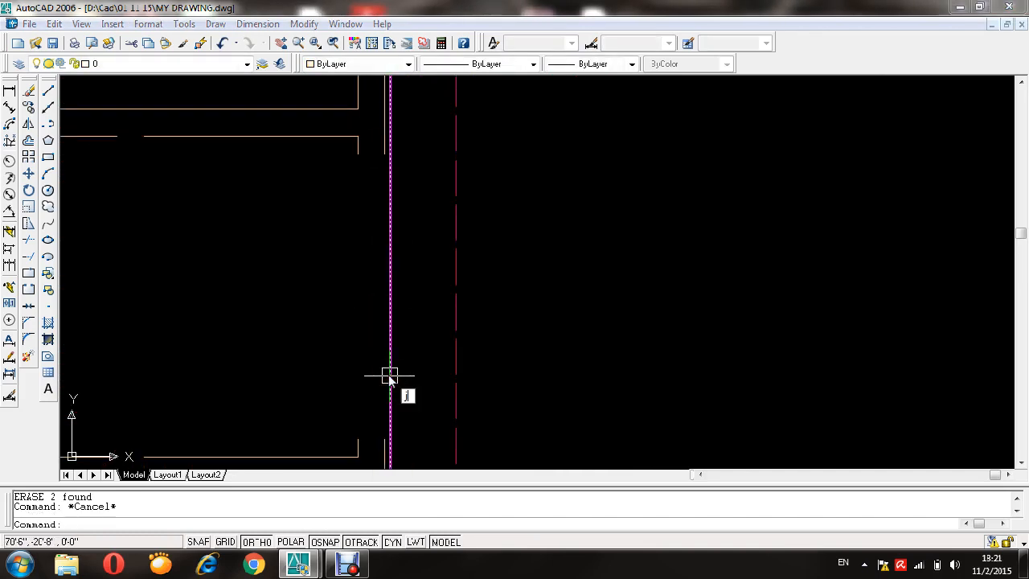
{"action": "type", "text": "j"}
{"action": "key", "text": "Return"}
{"action": "left_click", "coordinate": [354, 445]}
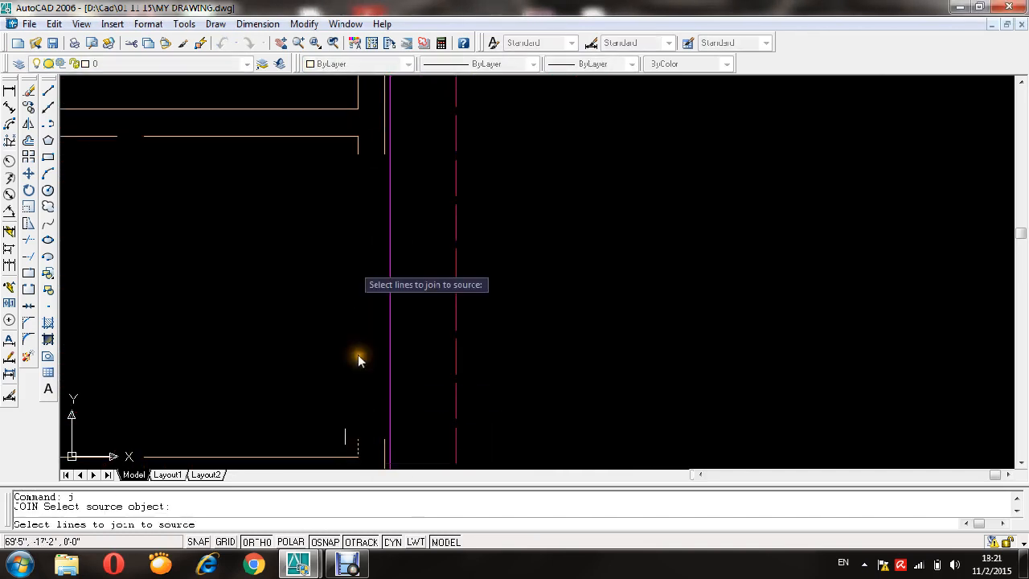
{"action": "left_click", "coordinate": [356, 145]}
{"action": "key", "text": "Return"}
{"action": "key", "text": "Return"}
{"action": "left_click", "coordinate": [384, 149]}
{"action": "left_click", "coordinate": [384, 442]}
{"action": "key", "text": "Return"}
- Join the broken lower face line of the upper horizontal wall into one continuous line
{"action": "middle_click_drag", "start_coordinate": [251, 237], "coordinate": [448, 254]}
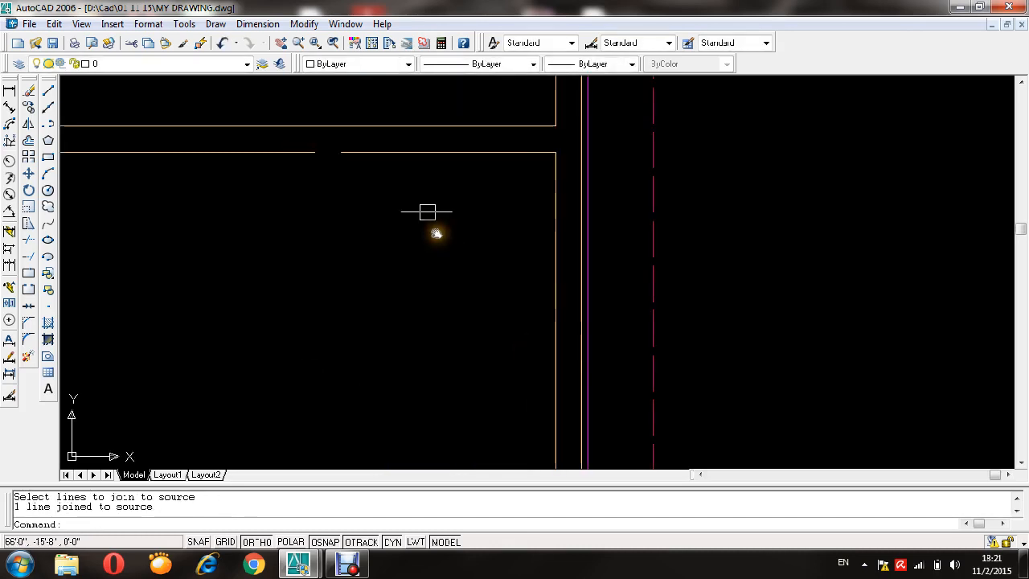
{"action": "key", "text": "Return"}
{"action": "left_click", "coordinate": [369, 151]}
{"action": "left_click", "coordinate": [326, 152]}
{"action": "key", "text": "Return"}
{"action": "left_click", "coordinate": [297, 167]}
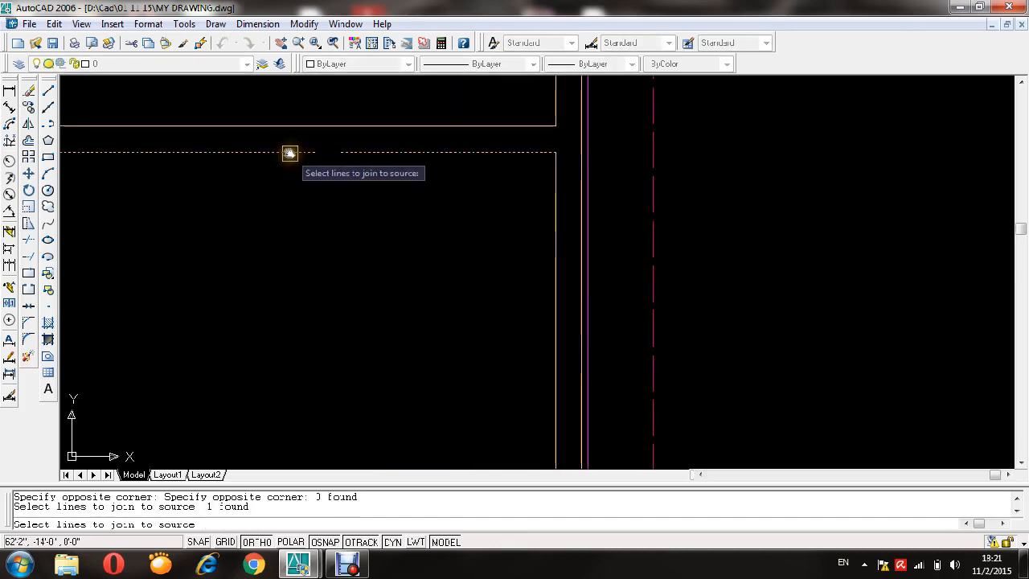
{"action": "left_click", "coordinate": [290, 152]}
{"action": "key", "text": "Return"}
- Join the broken upper face line of the lower horizontal wall into one continuous line
{"action": "scroll", "coordinate": [367, 280], "scroll_direction": "down", "scroll_amount": 3}
{"action": "scroll", "coordinate": [356, 201], "scroll_direction": "up", "scroll_amount": 3}
{"action": "key", "text": "Return"}
{"action": "left_click", "coordinate": [336, 161]}
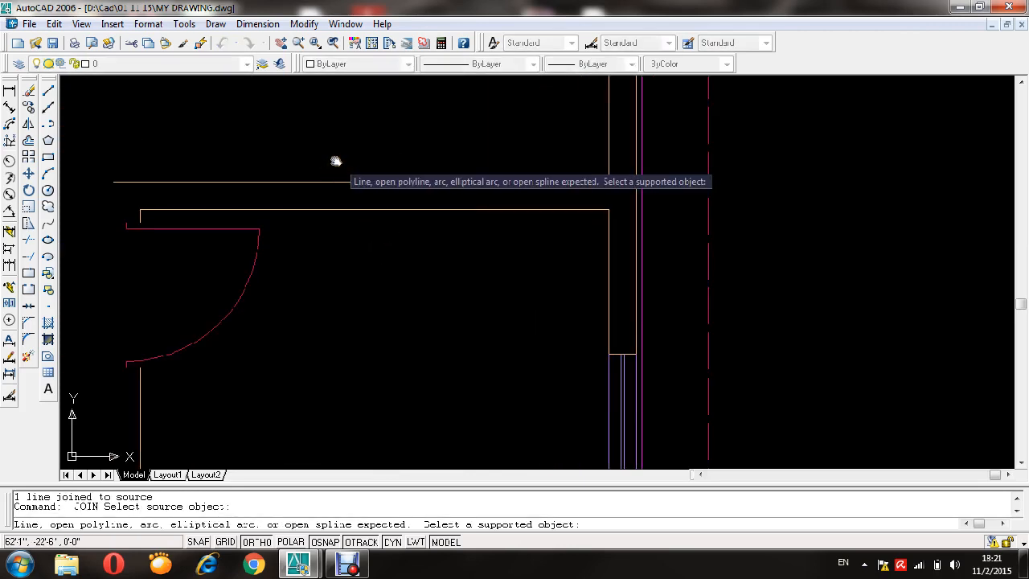
{"action": "left_click", "coordinate": [344, 183]}
{"action": "left_click", "coordinate": [375, 184]}
{"action": "key", "text": "Return"}
- Measure the clear distance between the two horizontal walls with a linear dimension, without placing it
{"action": "scroll", "coordinate": [370, 205], "scroll_direction": "down", "scroll_amount": 4}
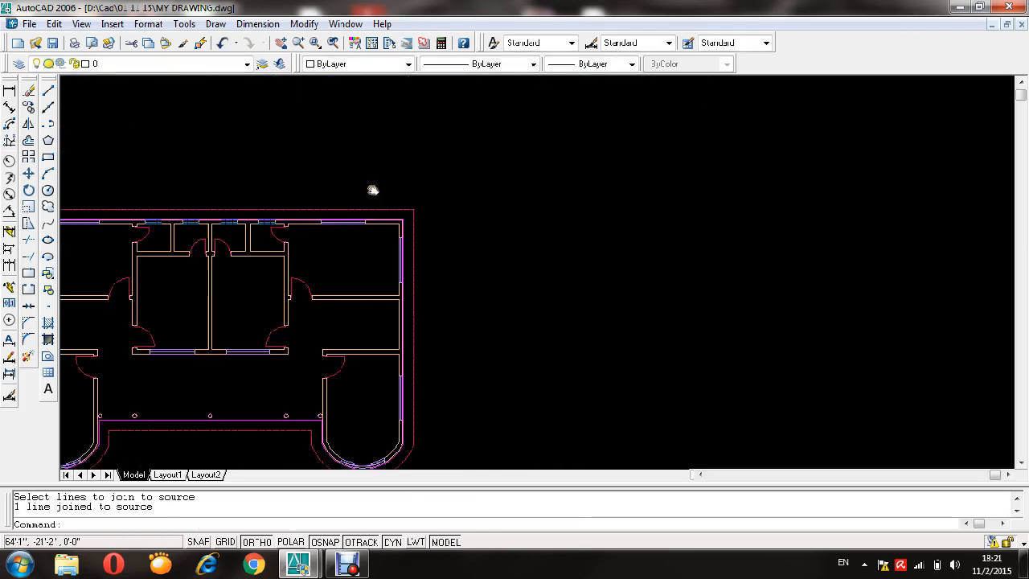
{"action": "scroll", "coordinate": [373, 190], "scroll_direction": "up", "scroll_amount": 4}
{"action": "scroll", "coordinate": [358, 356], "scroll_direction": "up", "scroll_amount": 1}
{"action": "key", "text": "Escape"}
{"action": "key", "text": "Escape"}
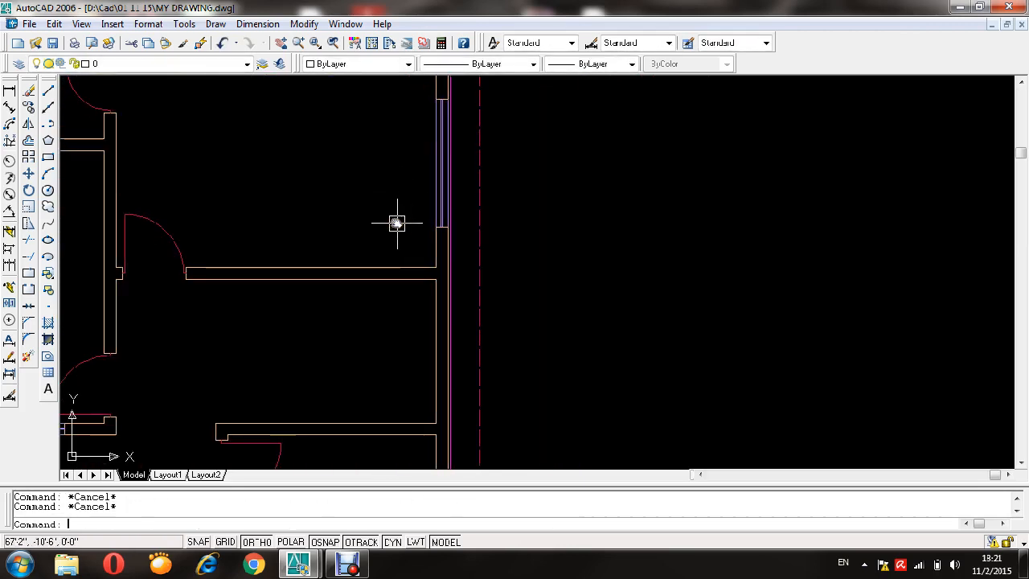
{"action": "type", "text": "dli"}
{"action": "key", "text": "Return"}
{"action": "left_click", "coordinate": [420, 281]}
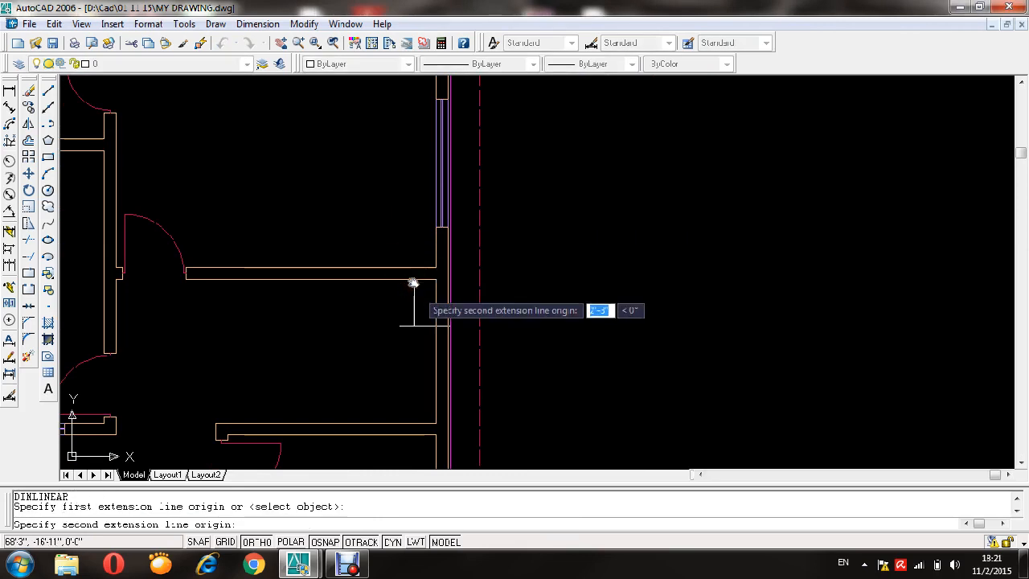
{"action": "left_click", "coordinate": [421, 421]}
{"action": "key", "text": "Escape"}
- Measure the length of the lower horizontal wall with a linear dimension, without placing it
{"action": "key", "text": "Return"}
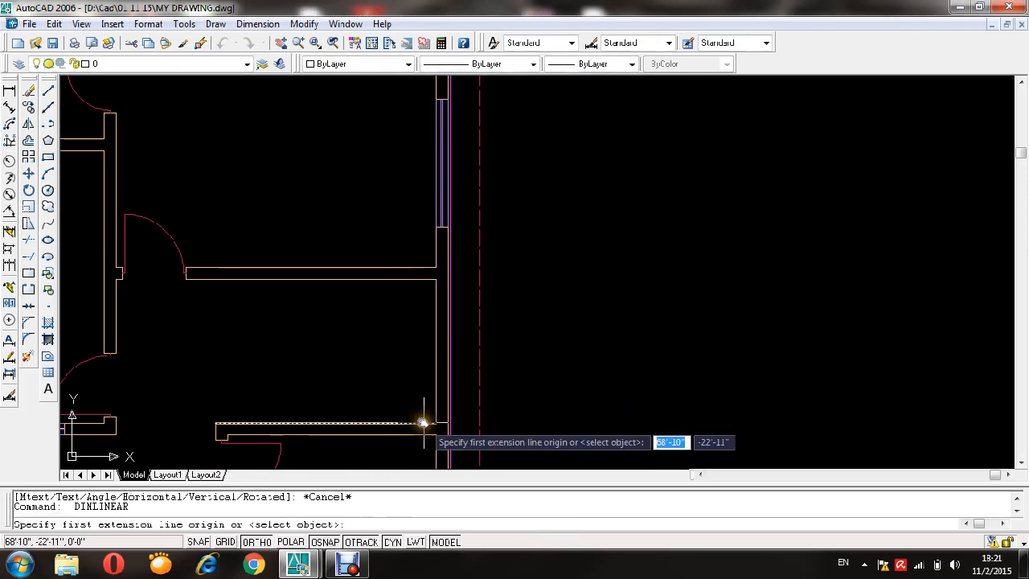
{"action": "left_click", "coordinate": [424, 421]}
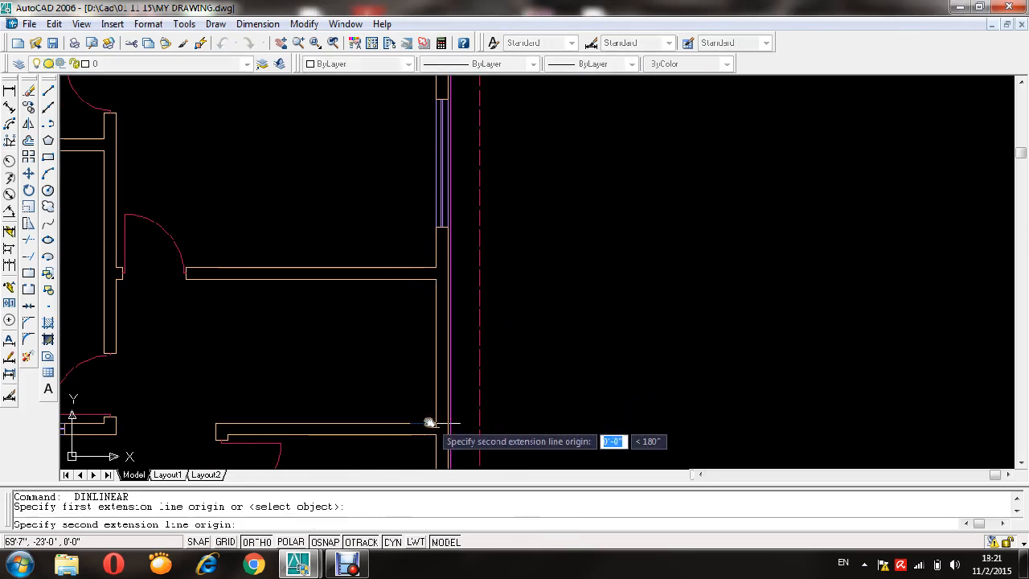
{"action": "left_click", "coordinate": [217, 422]}
{"action": "key", "text": "Escape"}
- Offset the outer wall's inner face line 3.5' into the room to mark the landing edge
{"action": "middle_click_drag", "start_coordinate": [237, 383], "coordinate": [292, 326]}
{"action": "scroll", "coordinate": [291, 326], "scroll_direction": "up", "scroll_amount": 2}
{"action": "key", "text": "Escape"}
{"action": "key", "text": "Escape"}
{"action": "type", "text": "o"}
{"action": "key", "text": "Return"}
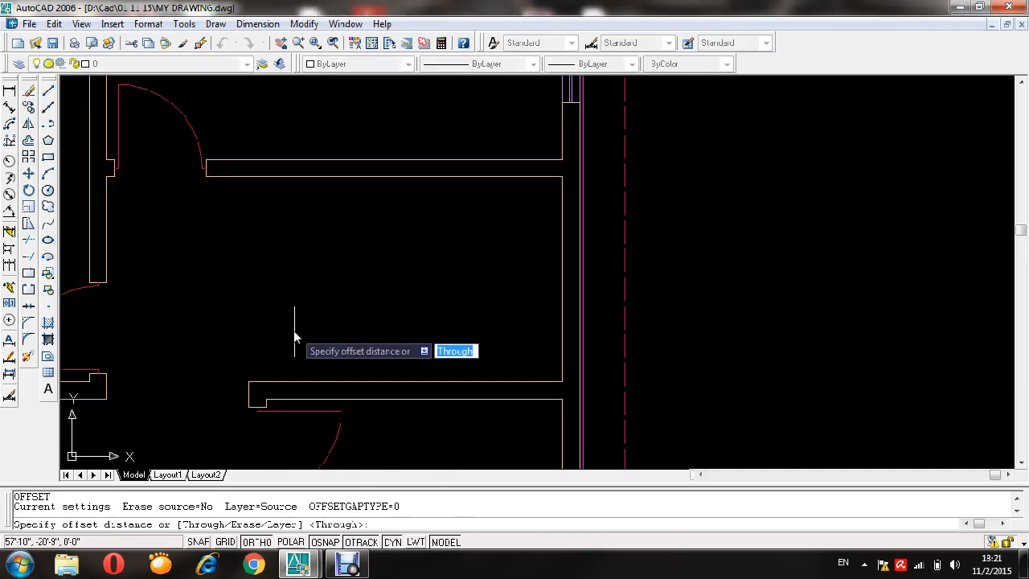
{"action": "type", "text": "3"}
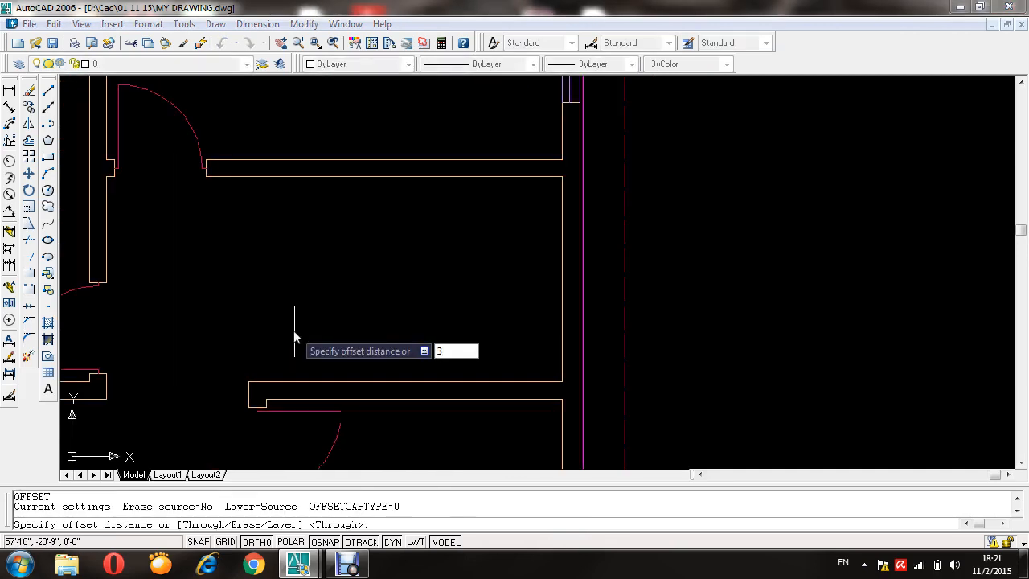
{"action": "type", "text": ".5'"}
{"action": "key", "text": "Return"}
{"action": "left_click", "coordinate": [560, 307]}
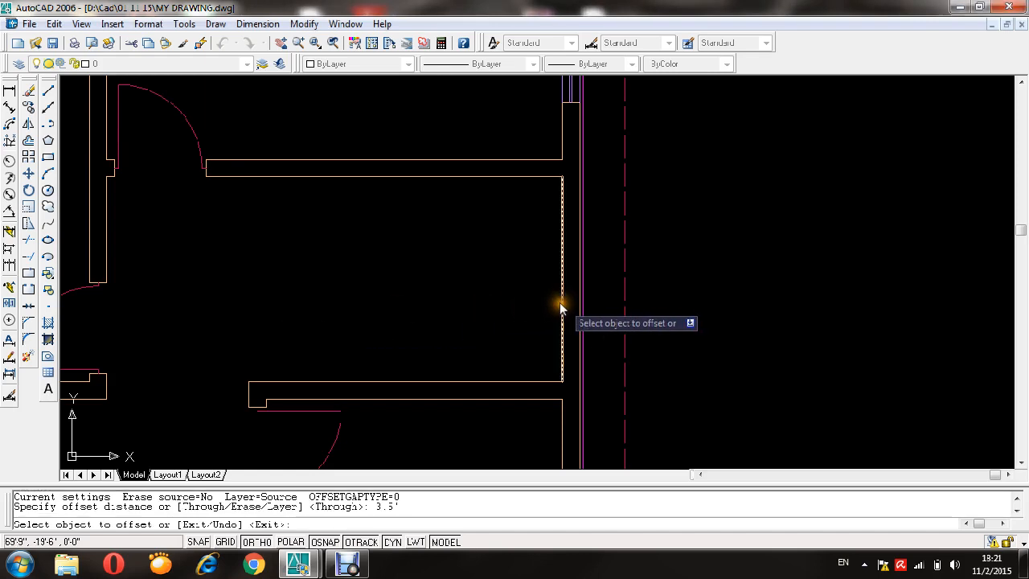
{"action": "left_click", "coordinate": [305, 308]}
{"action": "key", "text": "Escape"}
- Offset the landing edge line successively by 10 inches away from the outer wall to create ten evenly spaced tread lines
{"action": "type", "text": "o"}
{"action": "key", "text": "Return"}
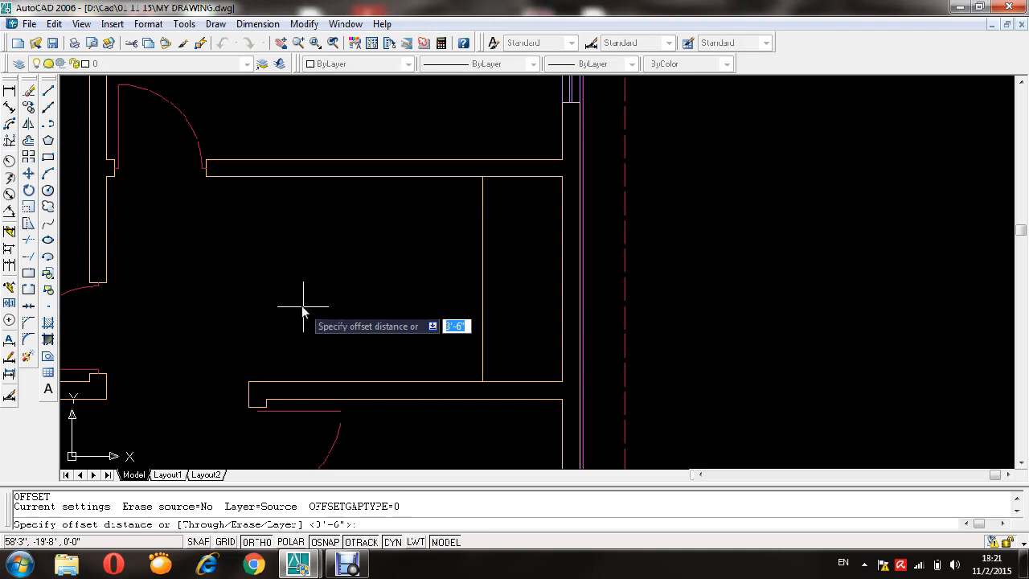
{"action": "type", "text": "10"}
{"action": "key", "text": "Return"}
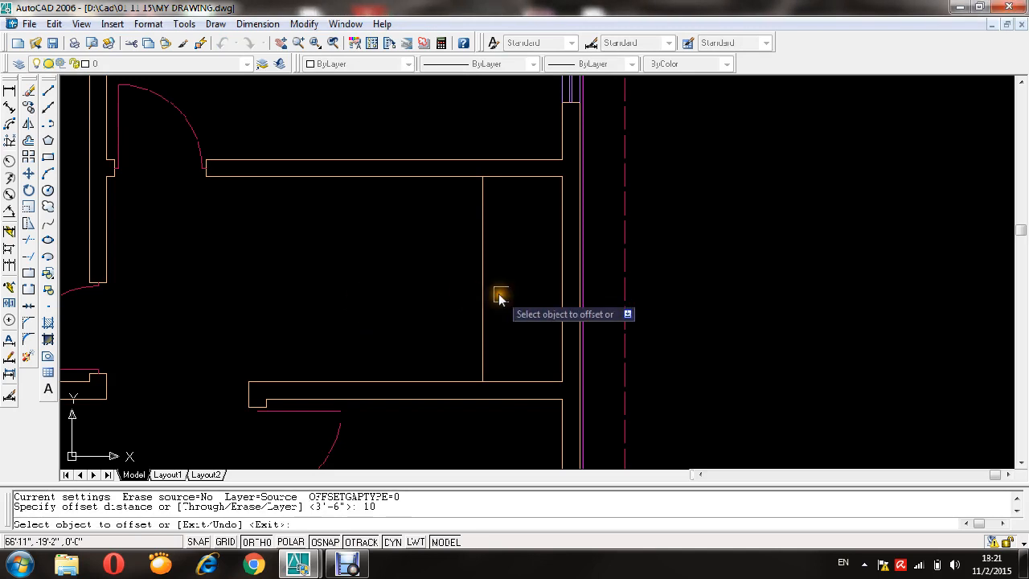
{"action": "left_click", "coordinate": [483, 280]}
{"action": "left_click", "coordinate": [395, 278]}
{"action": "left_click", "coordinate": [463, 288]}
{"action": "left_click", "coordinate": [394, 285]}
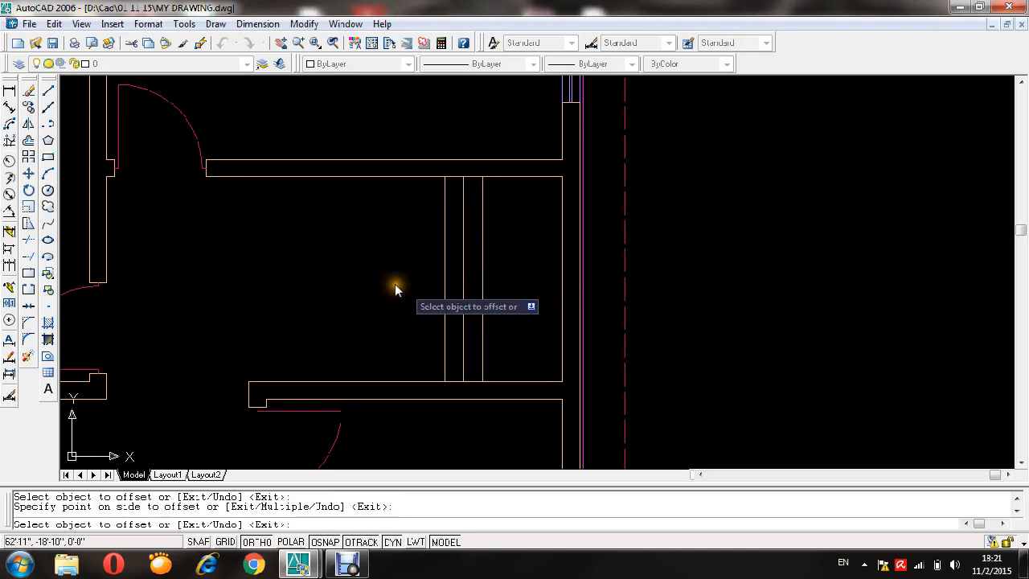
{"action": "left_click", "coordinate": [440, 285]}
{"action": "left_click", "coordinate": [424, 281]}
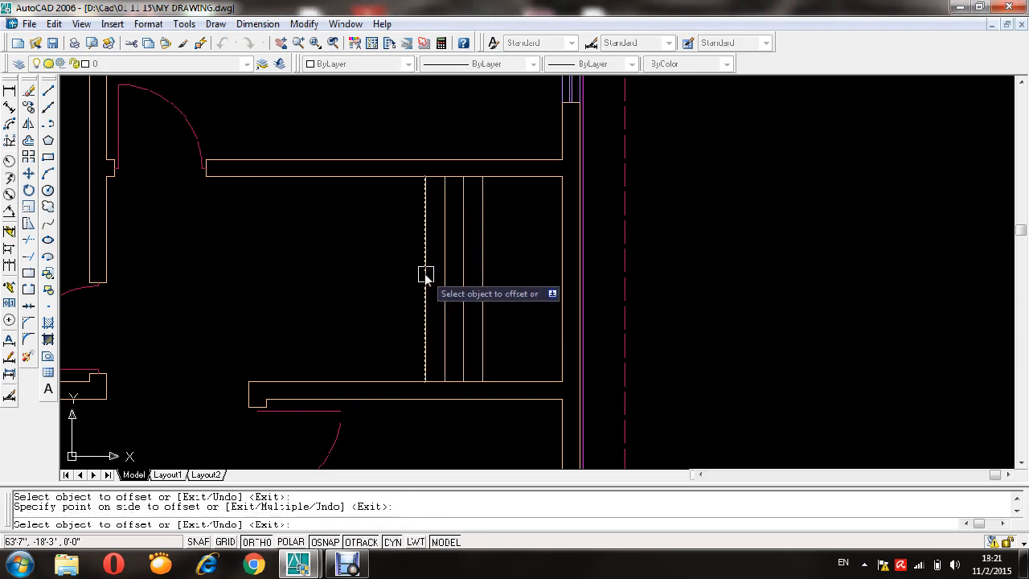
{"action": "left_click", "coordinate": [424, 278]}
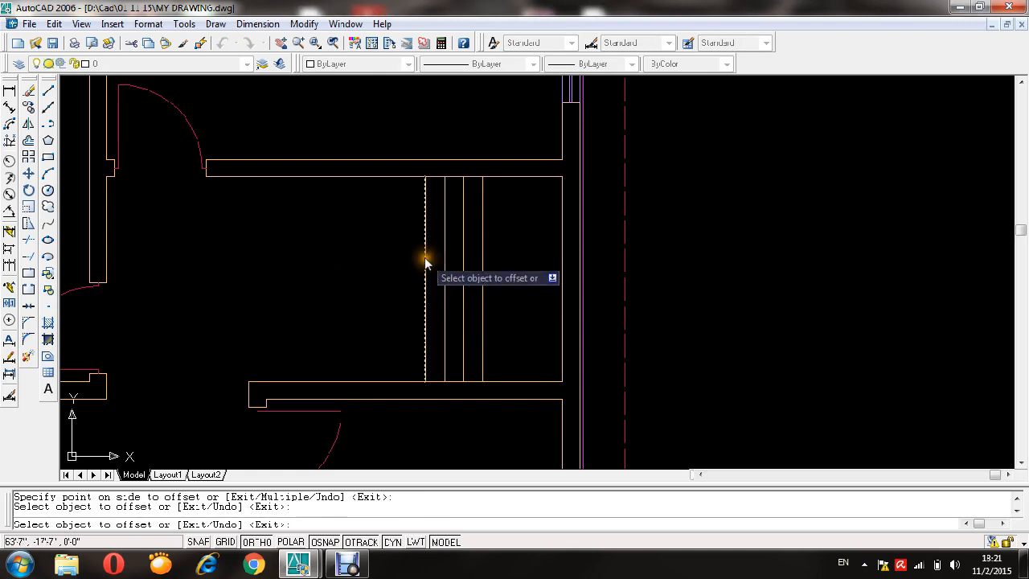
{"action": "left_click", "coordinate": [325, 264]}
{"action": "left_click", "coordinate": [405, 253]}
{"action": "left_click", "coordinate": [328, 270]}
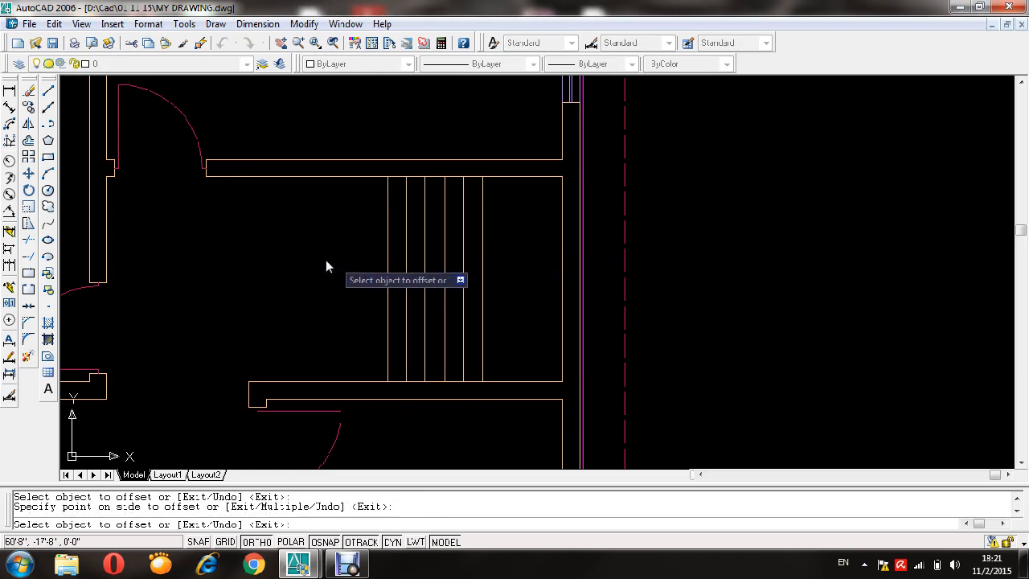
{"action": "left_click", "coordinate": [385, 263]}
{"action": "left_click", "coordinate": [342, 258]}
{"action": "left_click", "coordinate": [367, 260]}
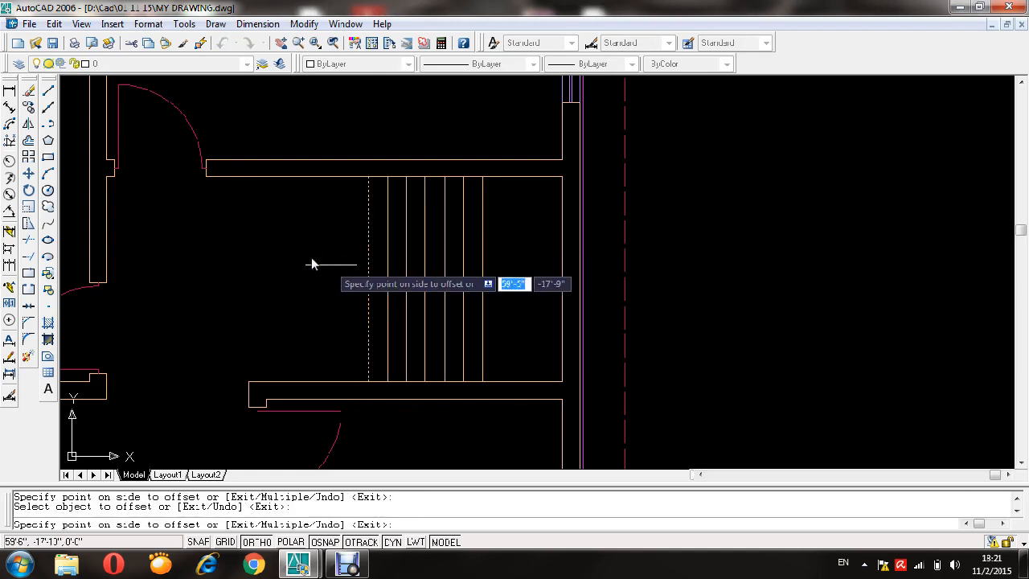
{"action": "left_click", "coordinate": [322, 266]}
{"action": "left_click", "coordinate": [348, 262]}
{"action": "left_click", "coordinate": [304, 266]}
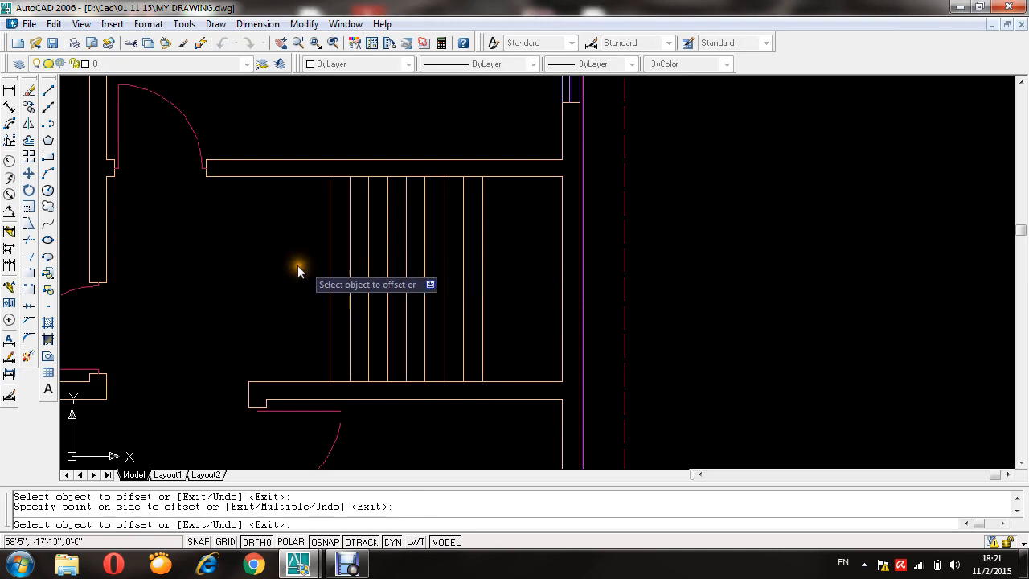
{"action": "left_click", "coordinate": [324, 269]}
{"action": "left_click", "coordinate": [259, 275]}
{"action": "left_click", "coordinate": [305, 271]}
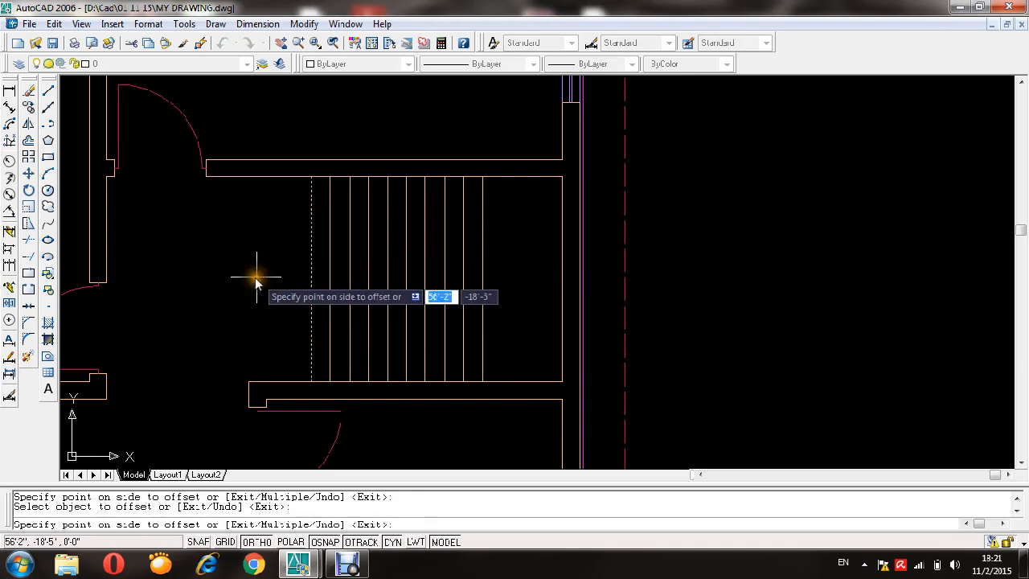
{"action": "left_click", "coordinate": [252, 284]}
{"action": "key", "text": "Escape"}
{"action": "key", "text": "Escape"}
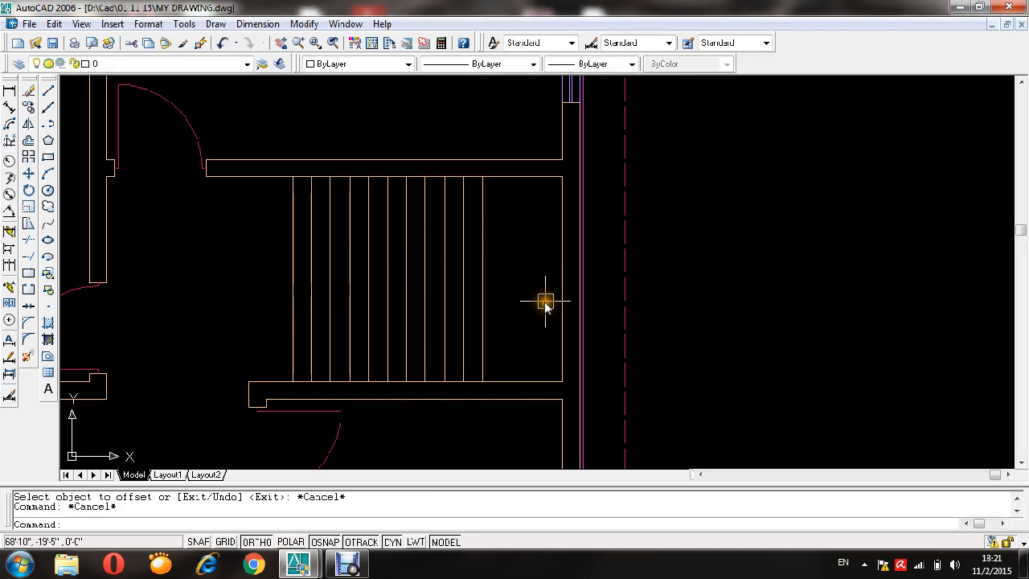
- Offset the inner faces of the two horizontal walls 4' into the stair room to define the widths of both flights
{"action": "key", "text": "Escape"}
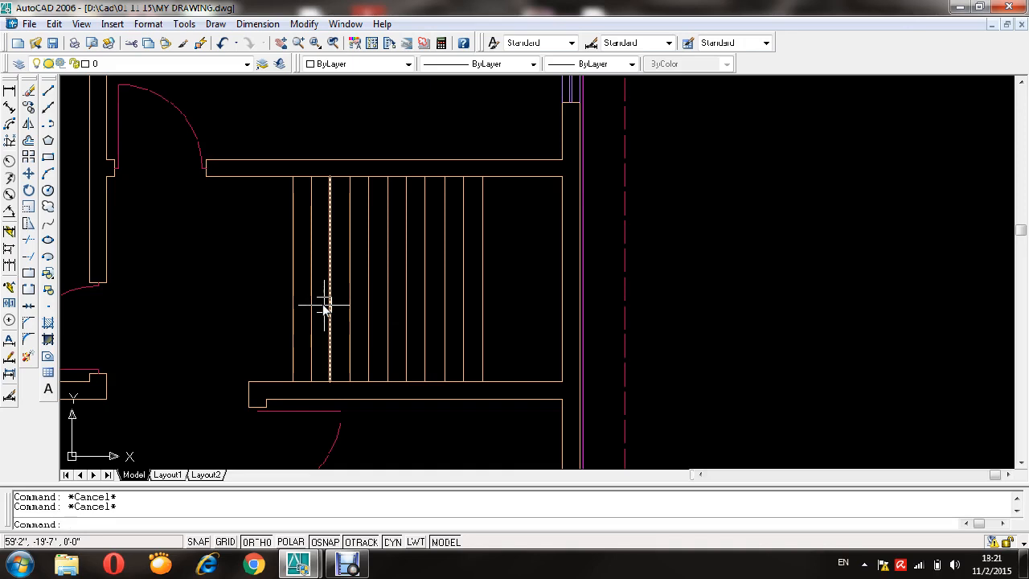
{"action": "key", "text": "Return"}
{"action": "type", "text": "4"}
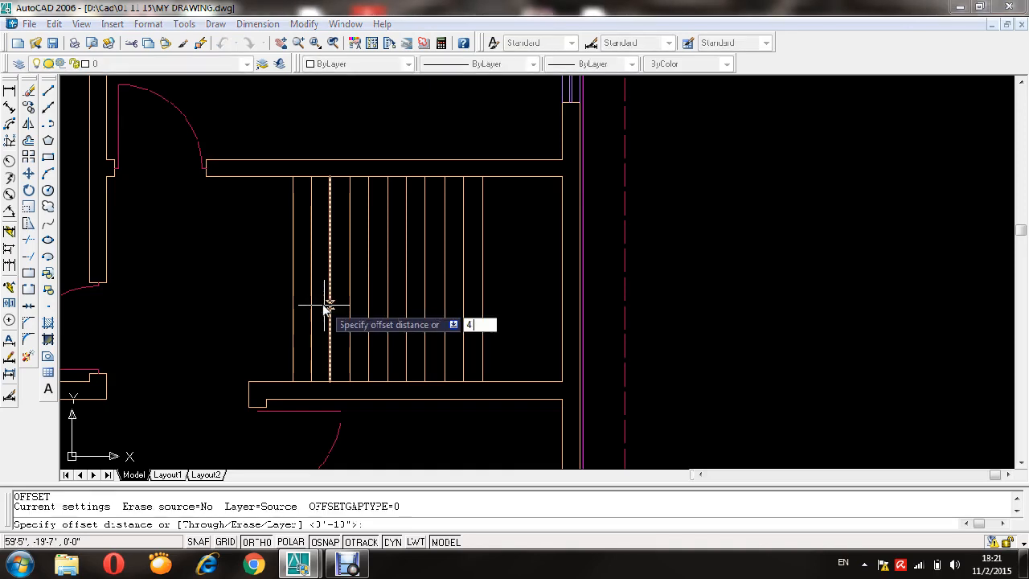
{"action": "key", "text": "Return"}
{"action": "left_click", "coordinate": [486, 178]}
{"action": "left_click", "coordinate": [497, 241]}
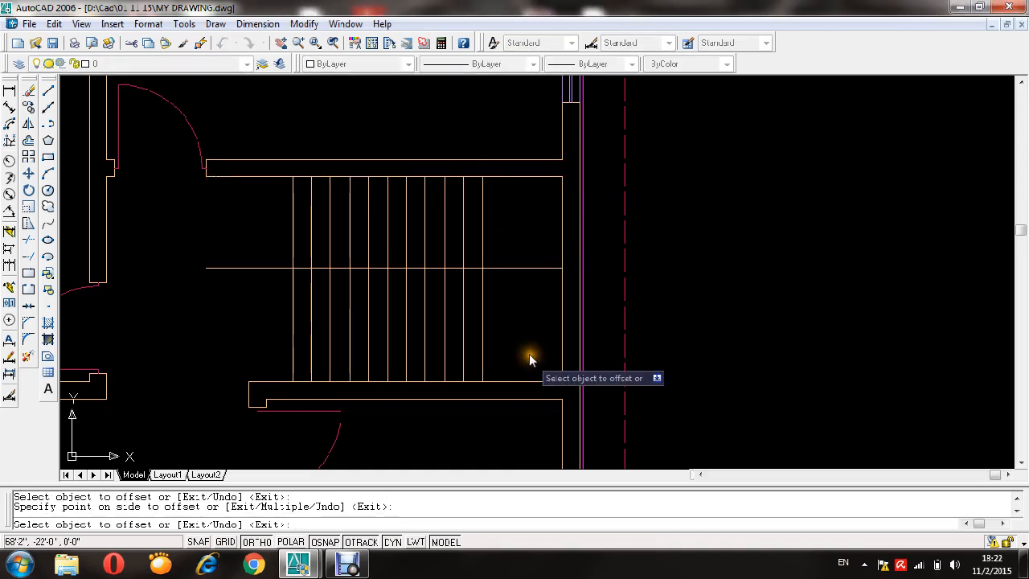
{"action": "key", "text": "Escape"}
{"action": "key", "text": "Escape"}
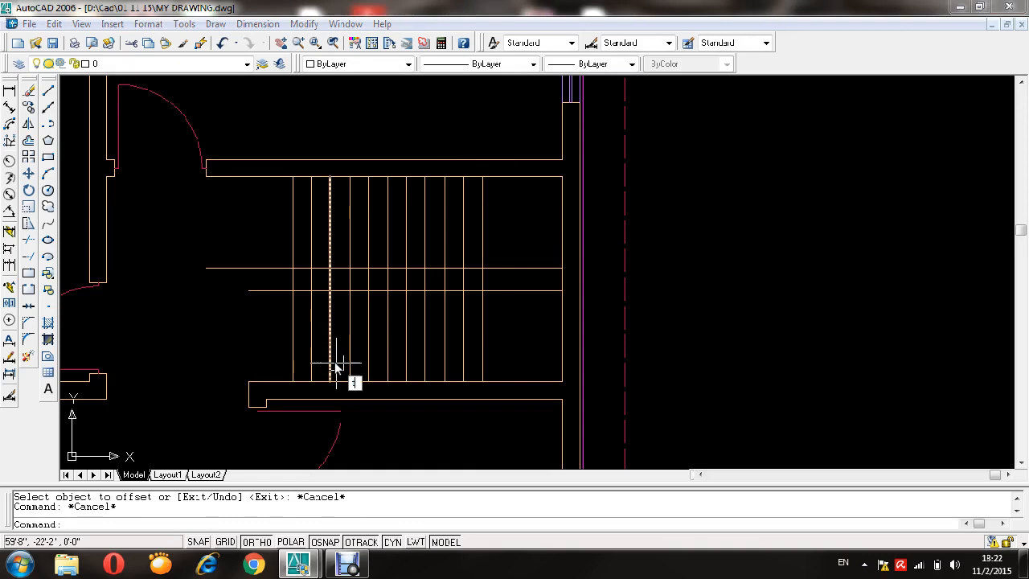
- Trim both flight edge lines back to the outermost treads, removing the overhangs at the entrance side and across the landing
{"action": "type", "text": "tr"}
{"action": "key", "text": "Return"}
{"action": "key", "text": "Return"}
{"action": "left_click", "coordinate": [271, 256]}
{"action": "left_click", "coordinate": [272, 331]}
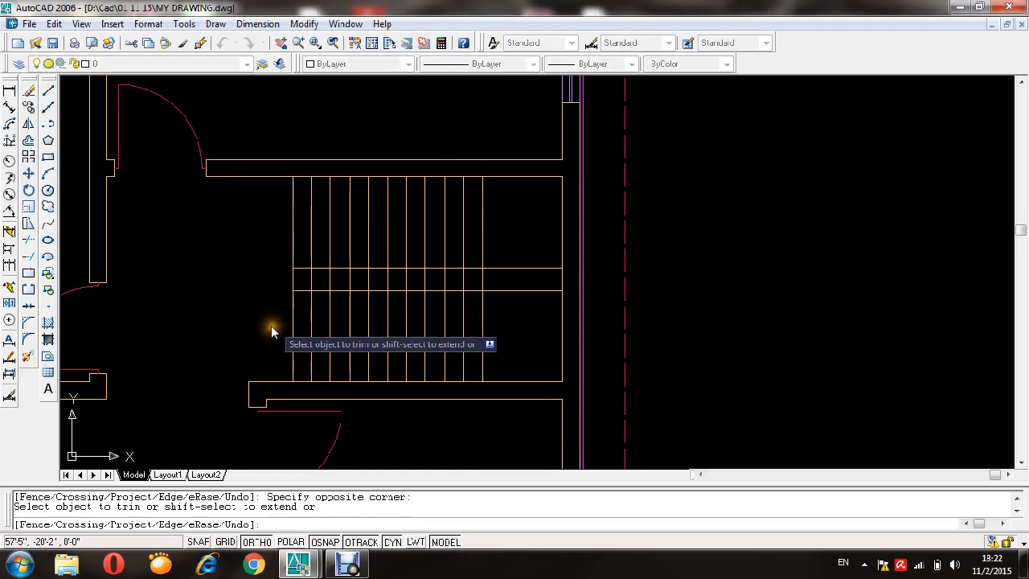
{"action": "scroll", "coordinate": [457, 276], "scroll_direction": "up", "scroll_amount": 2}
{"action": "left_click", "coordinate": [542, 257]}
{"action": "left_click", "coordinate": [538, 343]}
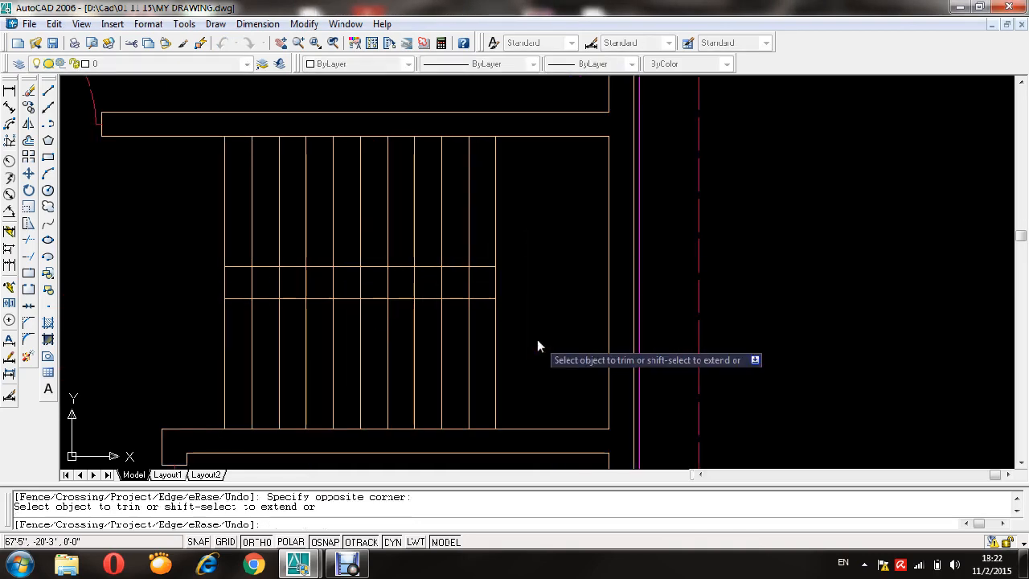
- Trim the tread lines out of the gap between the two flights, keeping the landing edge continuous, and save the drawing
{"action": "left_click", "coordinate": [478, 278]}
{"action": "left_click", "coordinate": [197, 287]}
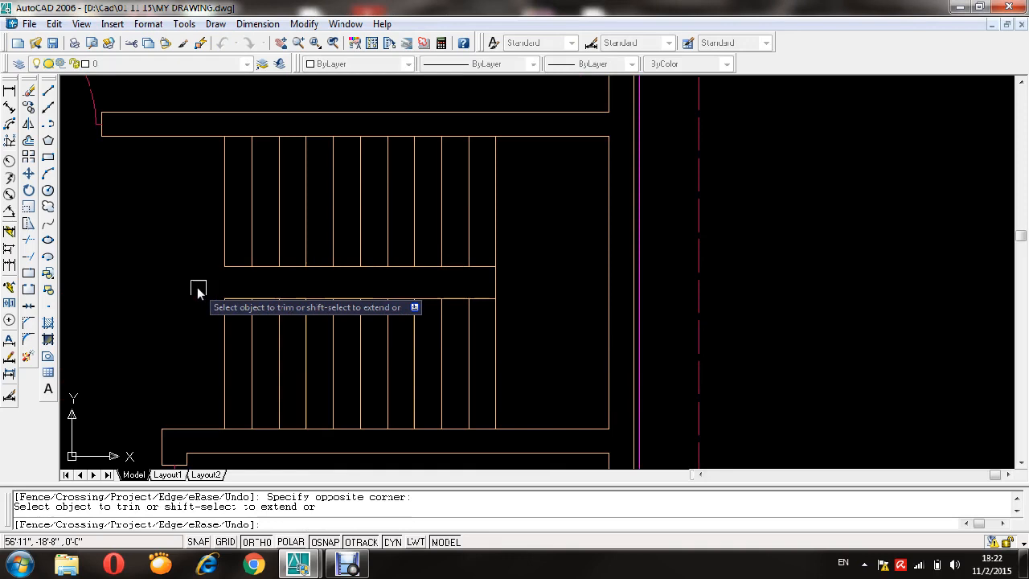
{"action": "scroll", "coordinate": [466, 197], "scroll_direction": "down", "scroll_amount": 2}
{"action": "key", "text": "Escape"}
{"action": "scroll", "coordinate": [342, 189], "scroll_direction": "up", "scroll_amount": 1}
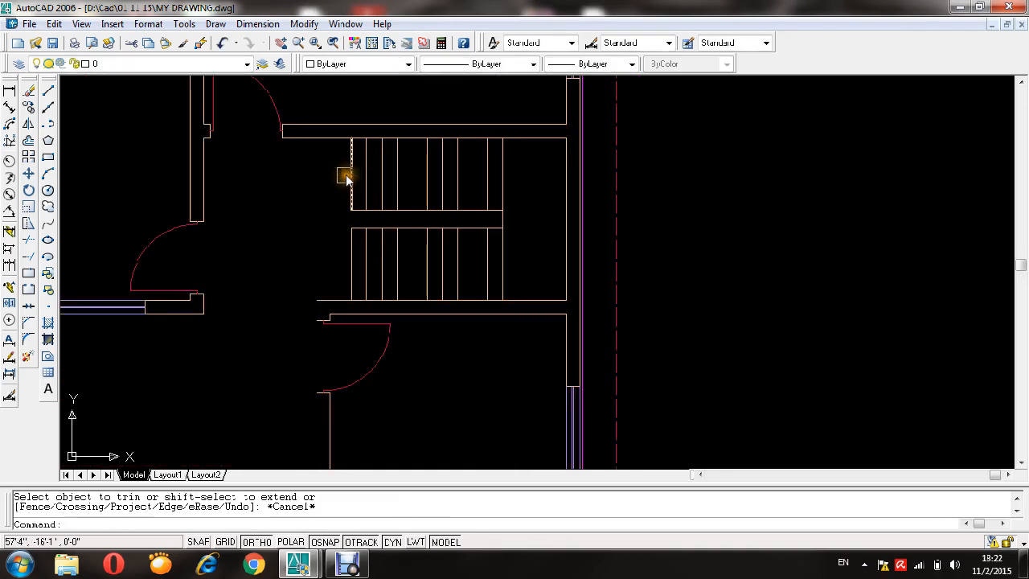
{"action": "middle_click_drag", "start_coordinate": [344, 181], "coordinate": [365, 232]}
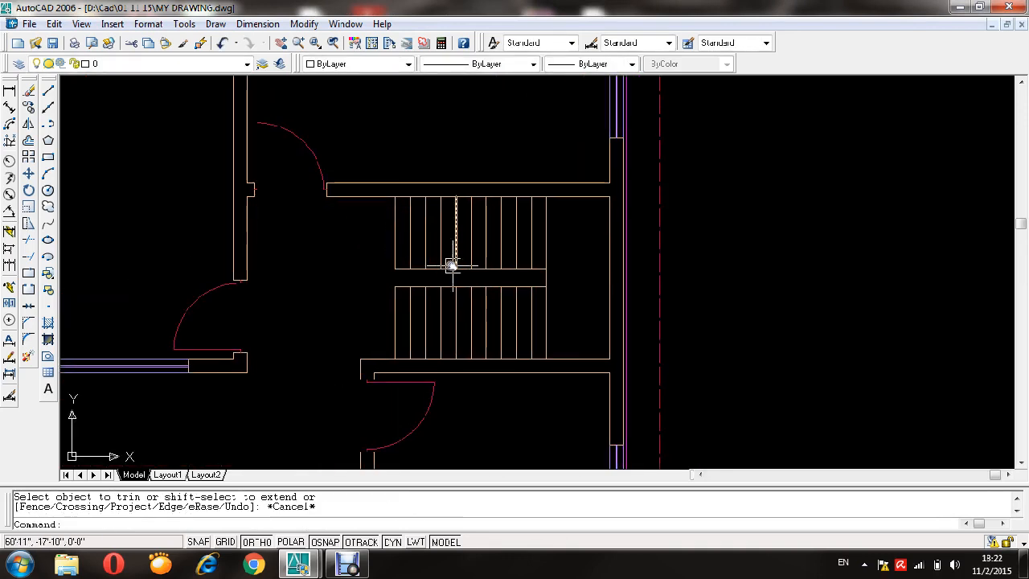
{"action": "key", "text": "ctrl+s"}
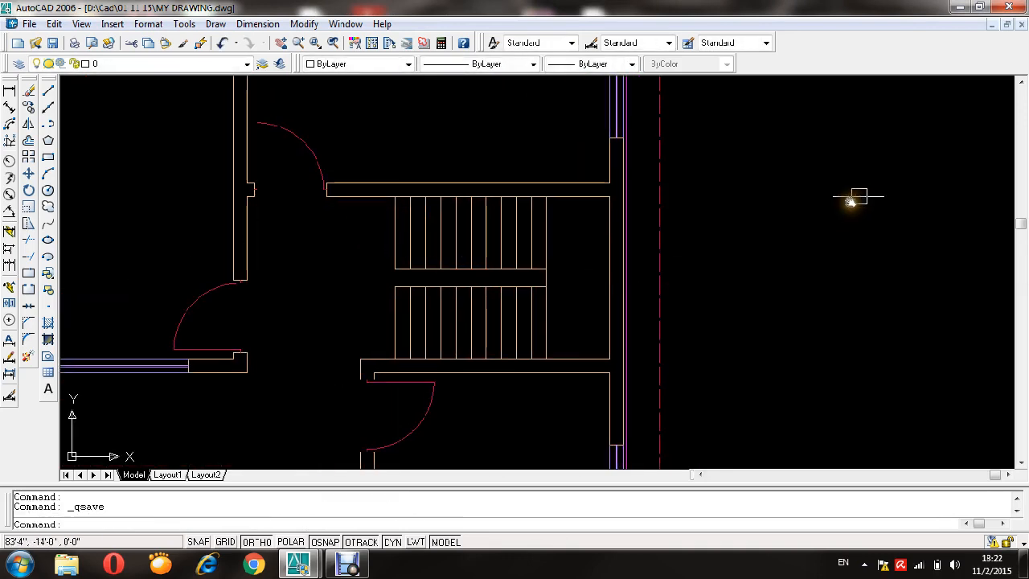
{"action": "left_click", "coordinate": [870, 299]}
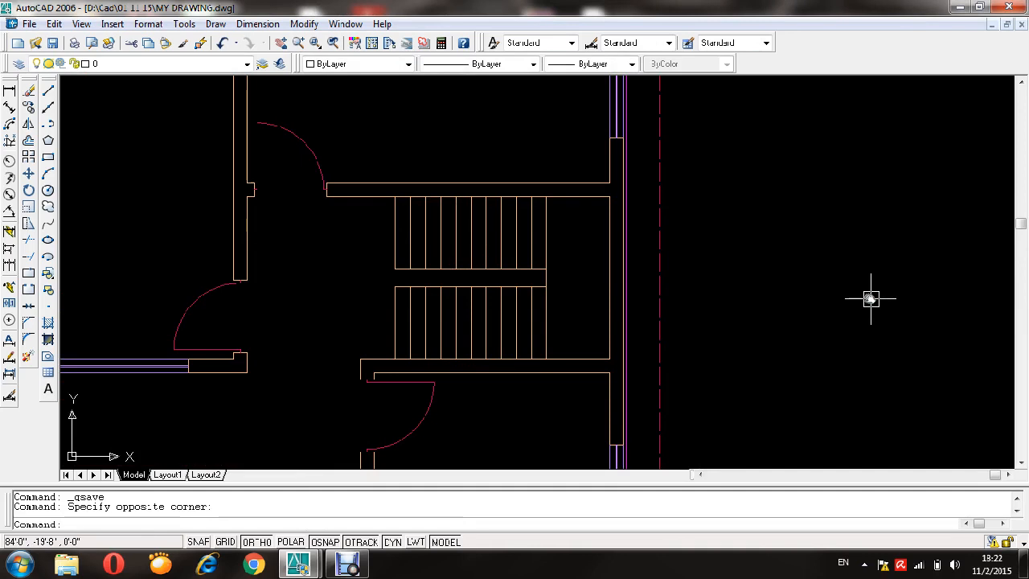
- Examine the two-flight staircase and its landing within the overall floor plan
{"action": "scroll", "coordinate": [867, 289], "scroll_direction": "down", "scroll_amount": 4}
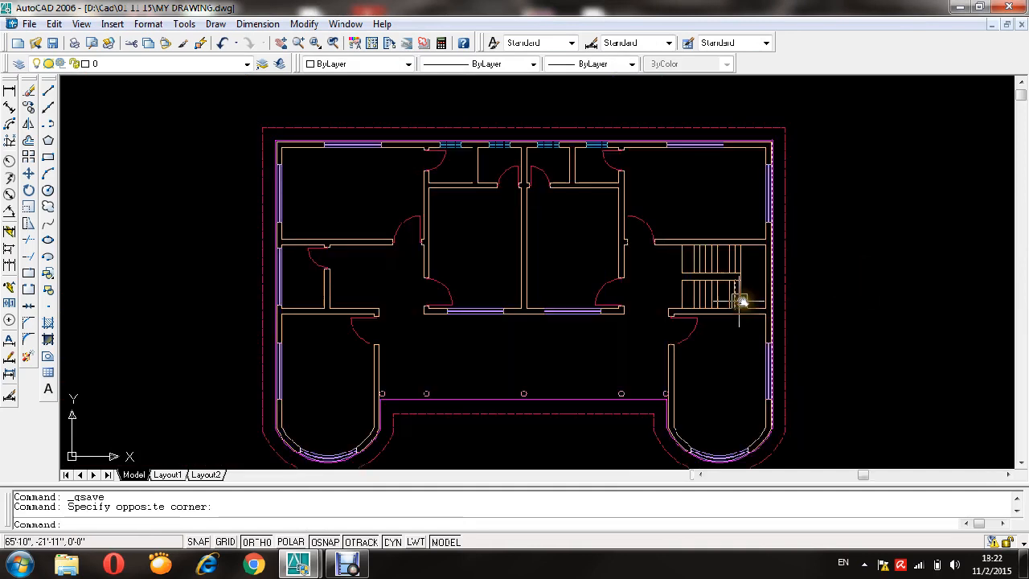
{"action": "scroll", "coordinate": [738, 294], "scroll_direction": "up", "scroll_amount": 2}
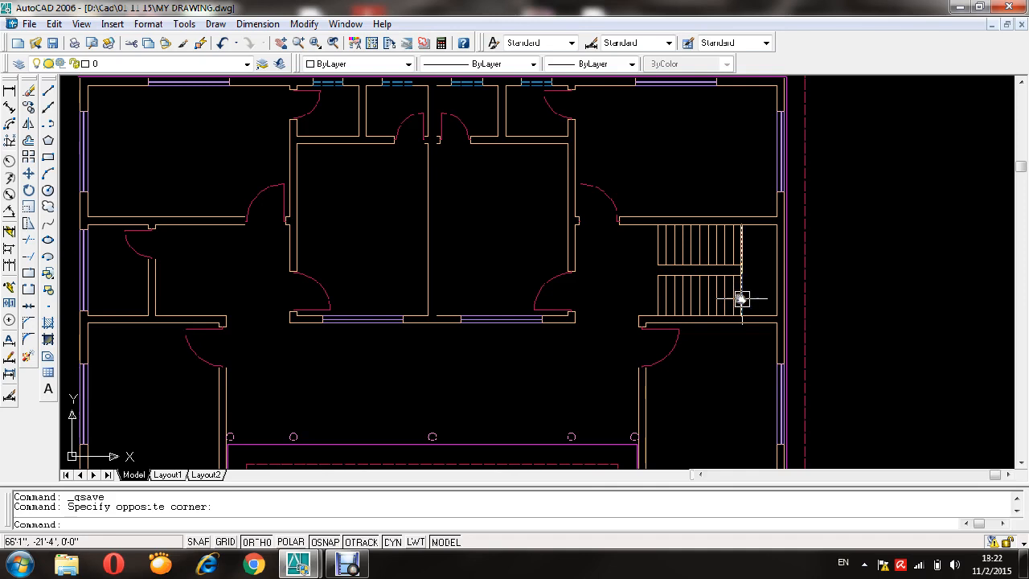
{"action": "left_click", "coordinate": [1000, 283]}
{"action": "left_click", "coordinate": [971, 366]}
{"action": "scroll", "coordinate": [740, 252], "scroll_direction": "up", "scroll_amount": 3}
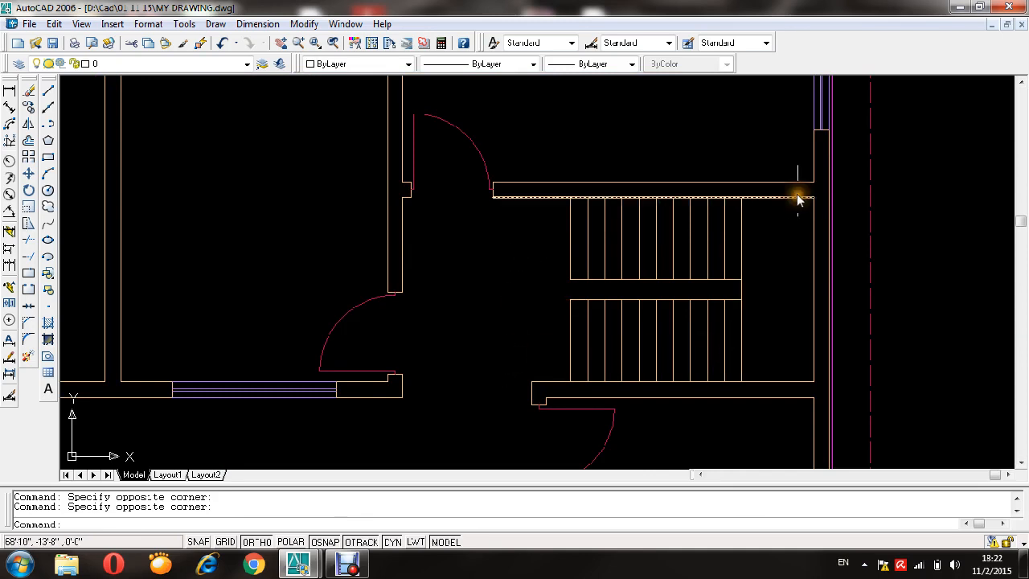
{"action": "left_click", "coordinate": [776, 217]}
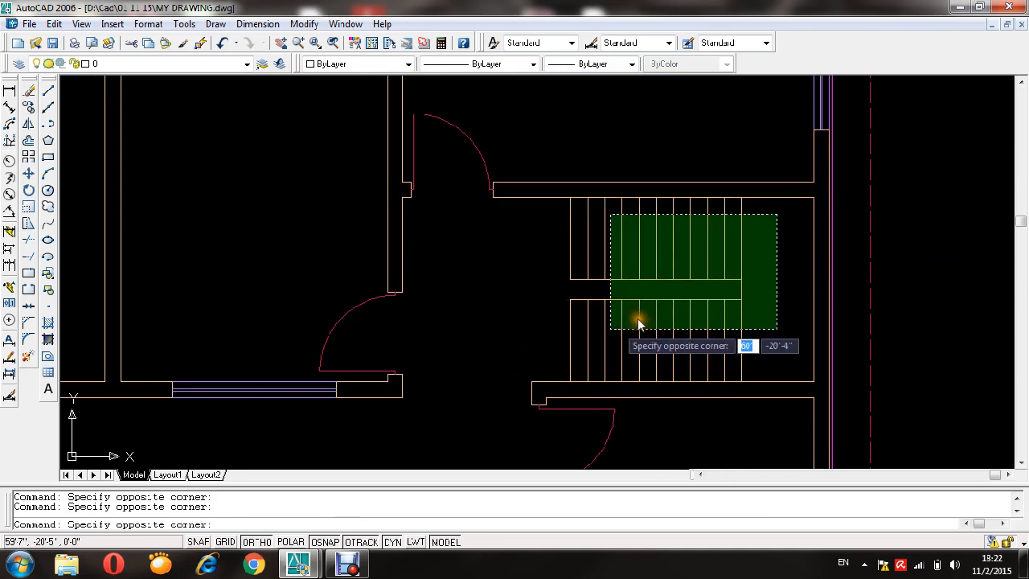
{"action": "left_click", "coordinate": [527, 354]}
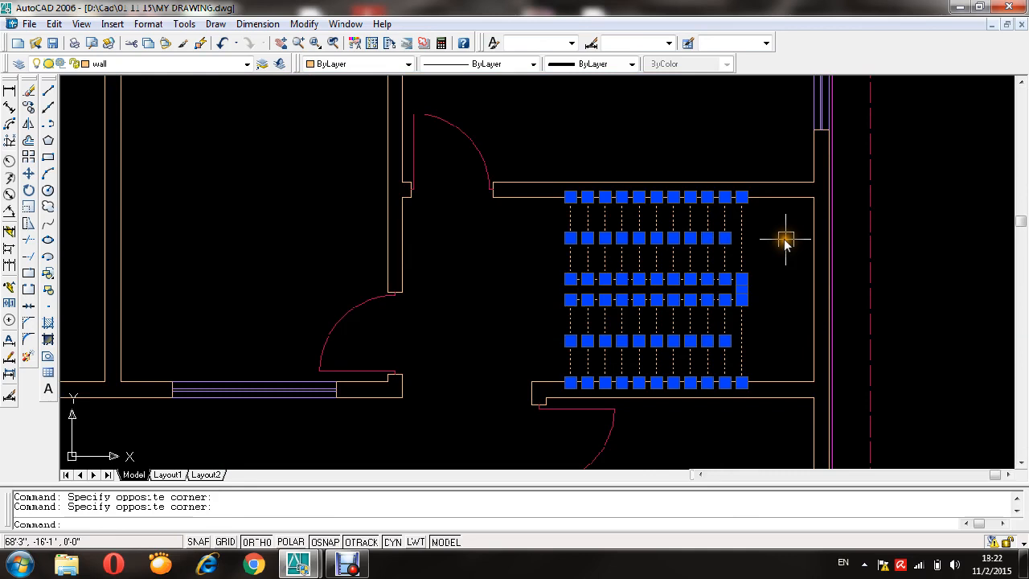
{"action": "key", "text": "Escape"}
{"action": "left_click", "coordinate": [777, 237]}
{"action": "left_click", "coordinate": [528, 397]}
{"action": "key", "text": "Escape"}
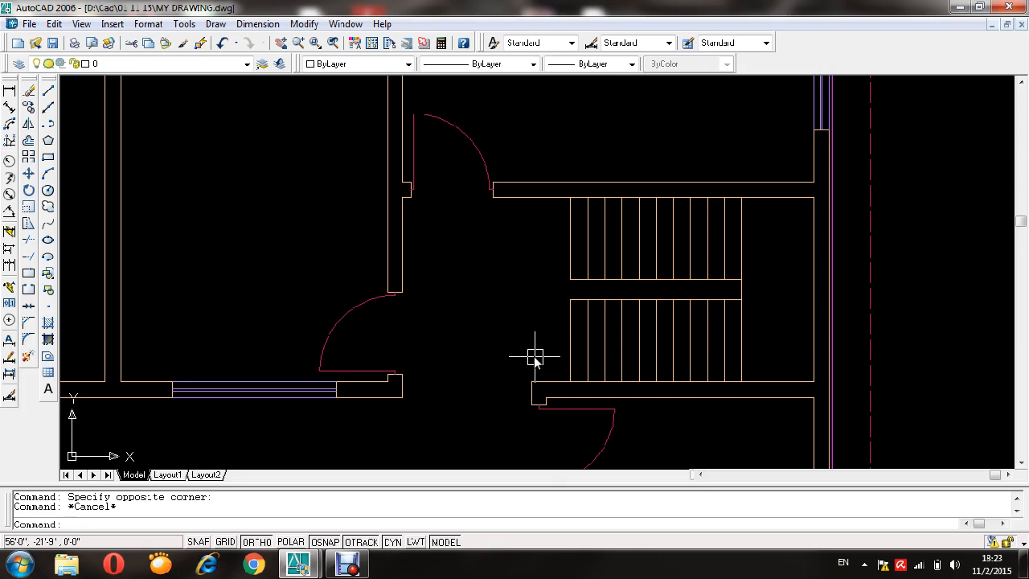
{"action": "scroll", "coordinate": [512, 313], "scroll_direction": "down", "scroll_amount": 4}
{"action": "scroll", "coordinate": [558, 319], "scroll_direction": "up", "scroll_amount": 6}
{"action": "scroll", "coordinate": [472, 323], "scroll_direction": "down", "scroll_amount": 2}
{"action": "middle_click_drag", "start_coordinate": [429, 271], "coordinate": [353, 243]}
{"action": "scroll", "coordinate": [373, 283], "scroll_direction": "up", "scroll_amount": 2}
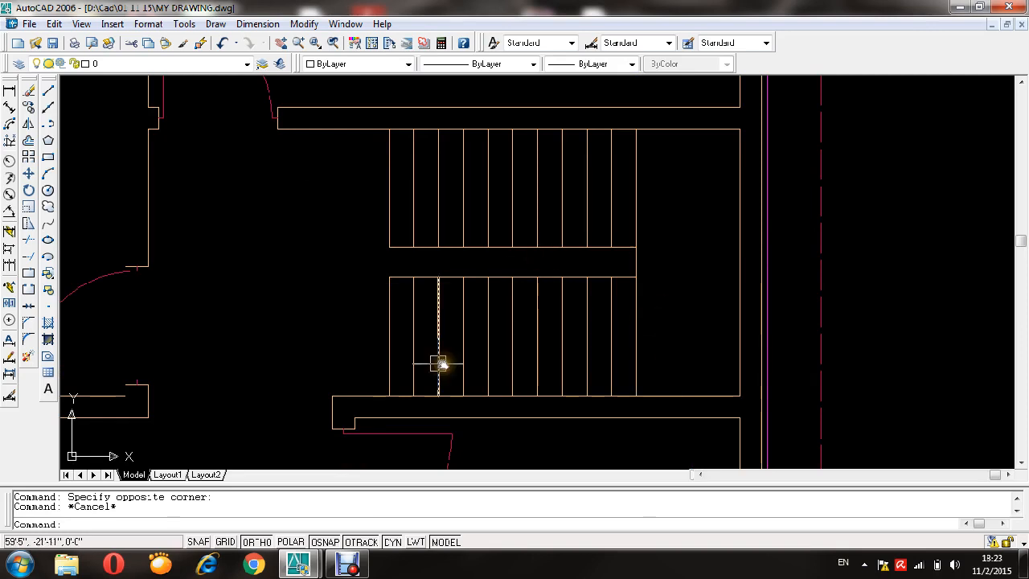
{"action": "left_click", "coordinate": [666, 223]}
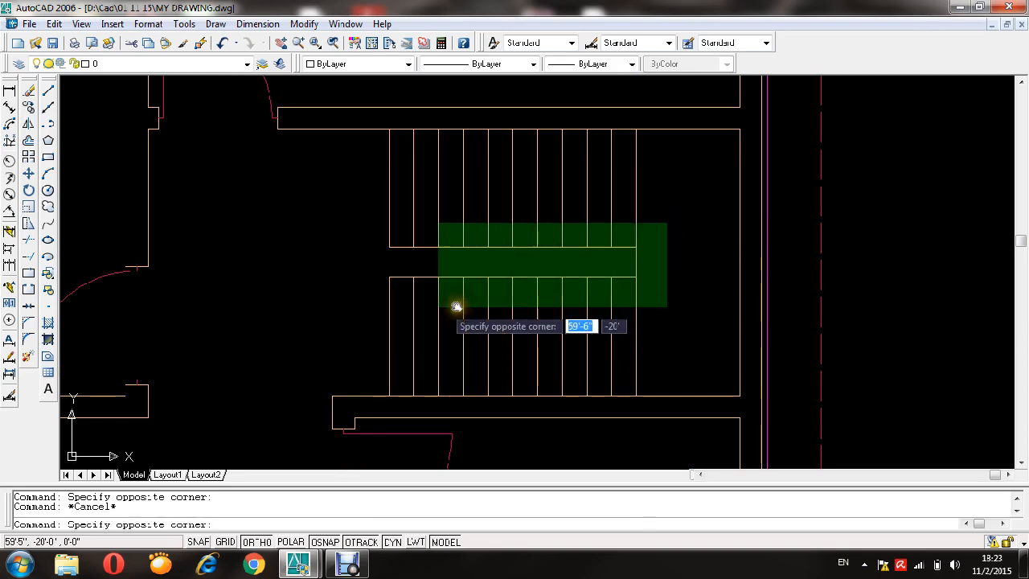
{"action": "left_click", "coordinate": [336, 303]}
{"action": "key", "text": "Escape"}
{"action": "left_click", "coordinate": [671, 230]}
{"action": "left_click", "coordinate": [315, 298]}
{"action": "key", "text": "Escape"}
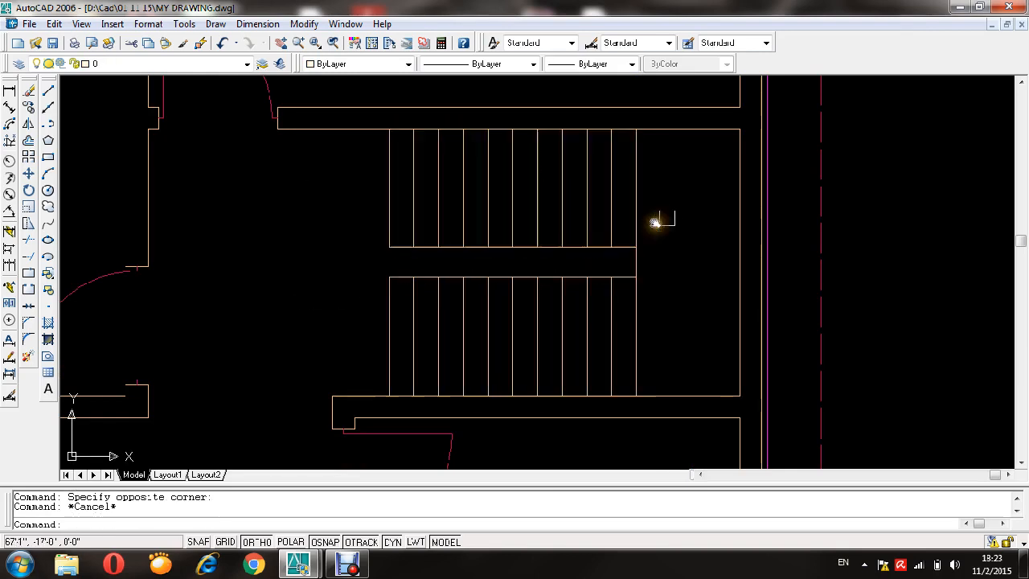
{"action": "left_click", "coordinate": [679, 212]}
{"action": "left_click", "coordinate": [373, 298]}
{"action": "key", "text": "Escape"}
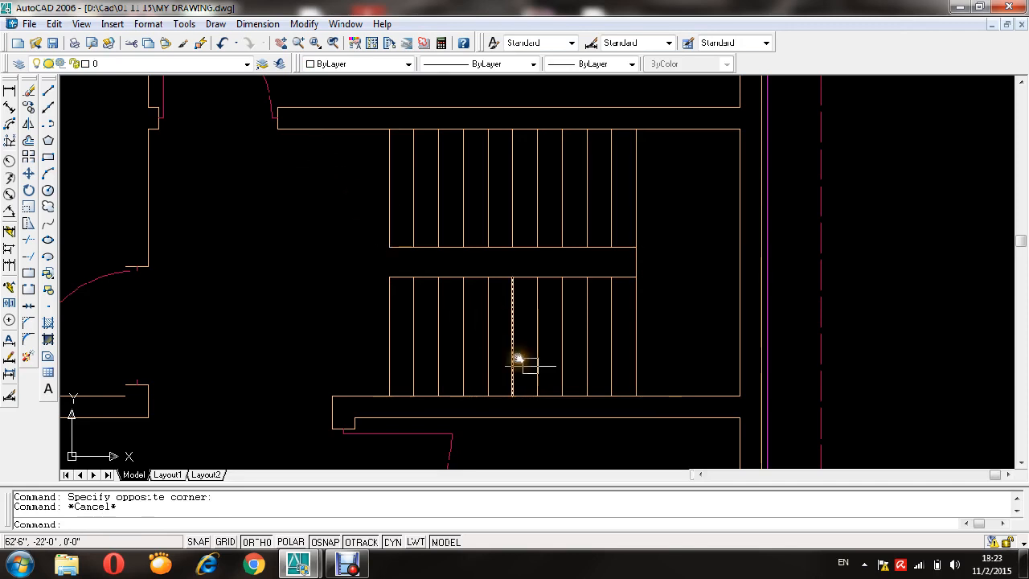
- Examine the treads of the lower flight and their ends at the wall at close range
{"action": "scroll", "coordinate": [482, 357], "scroll_direction": "up", "scroll_amount": 5}
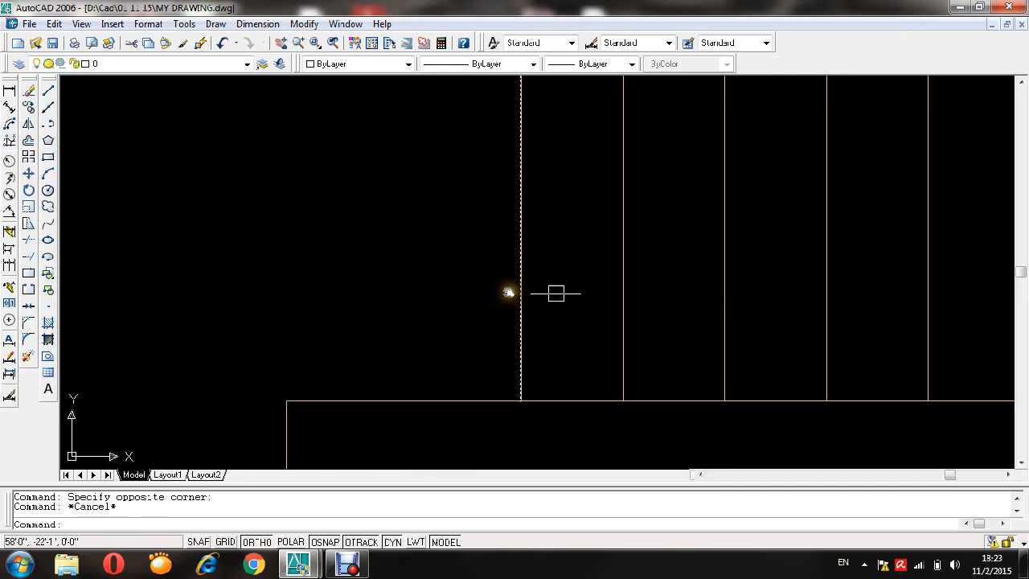
{"action": "scroll", "coordinate": [575, 287], "scroll_direction": "up", "scroll_amount": 3}
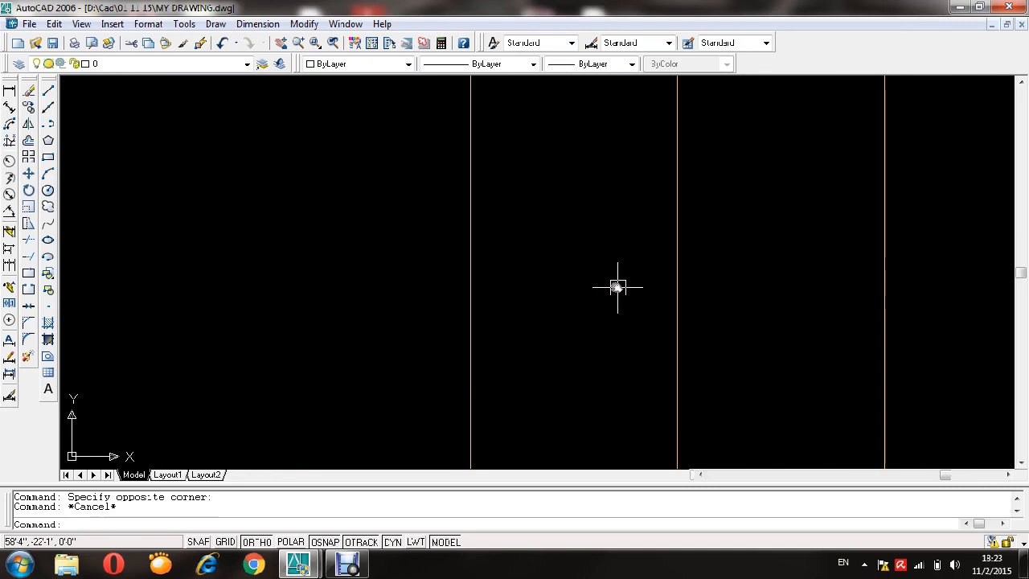
{"action": "mouse_move", "coordinate": [616, 287]}
{"action": "middle_mouse_down"}
{"action": "mouse_move", "coordinate": [509, 524]}
{"action": "mouse_move", "coordinate": [526, 308]}
{"action": "mouse_move", "coordinate": [551, 335]}
{"action": "middle_mouse_up"}
{"action": "scroll", "coordinate": [541, 344], "scroll_direction": "up", "scroll_amount": 2}
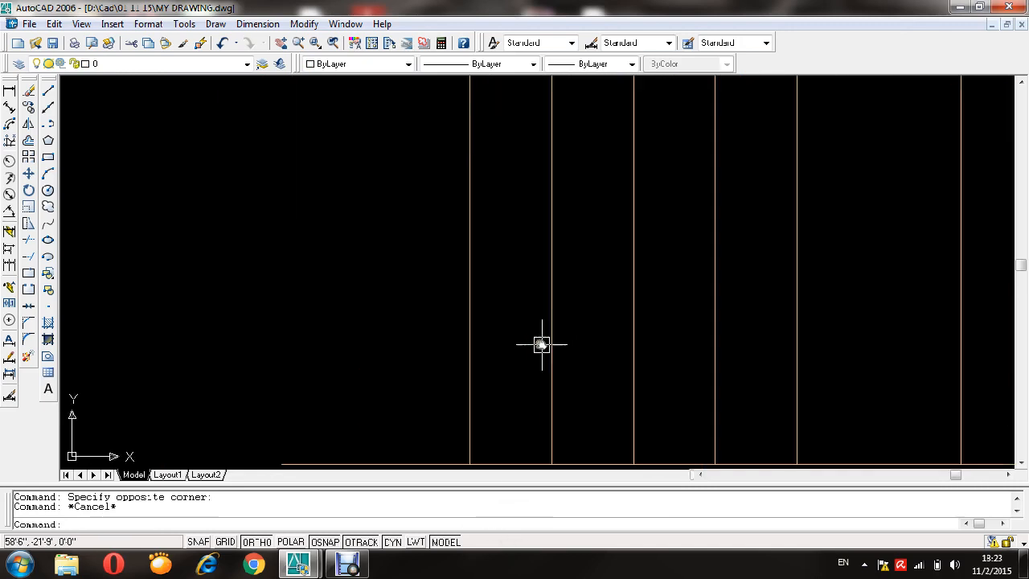
{"action": "scroll", "coordinate": [491, 272], "scroll_direction": "down", "scroll_amount": 4}
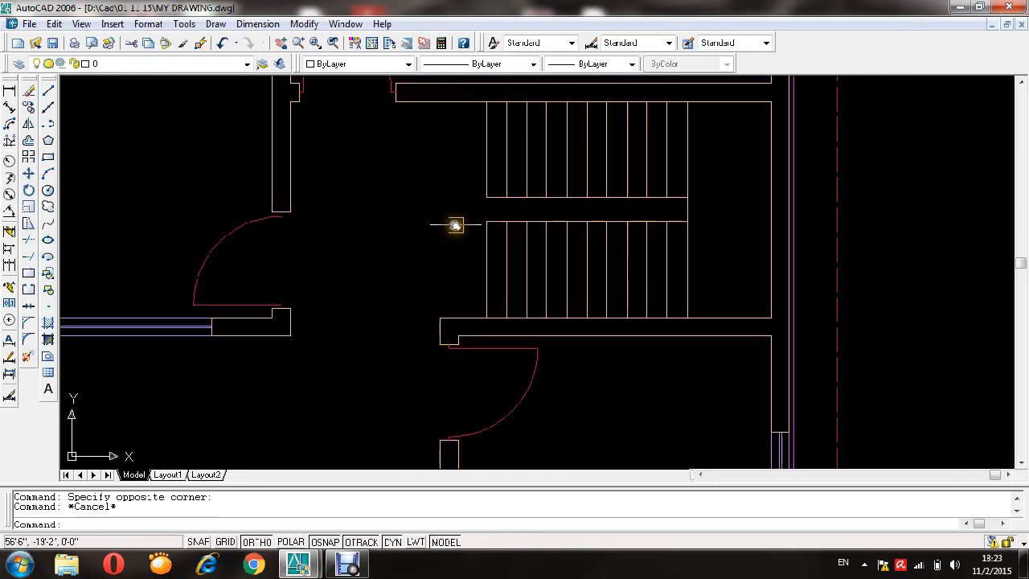
{"action": "middle_click_drag", "start_coordinate": [594, 186], "coordinate": [508, 216]}
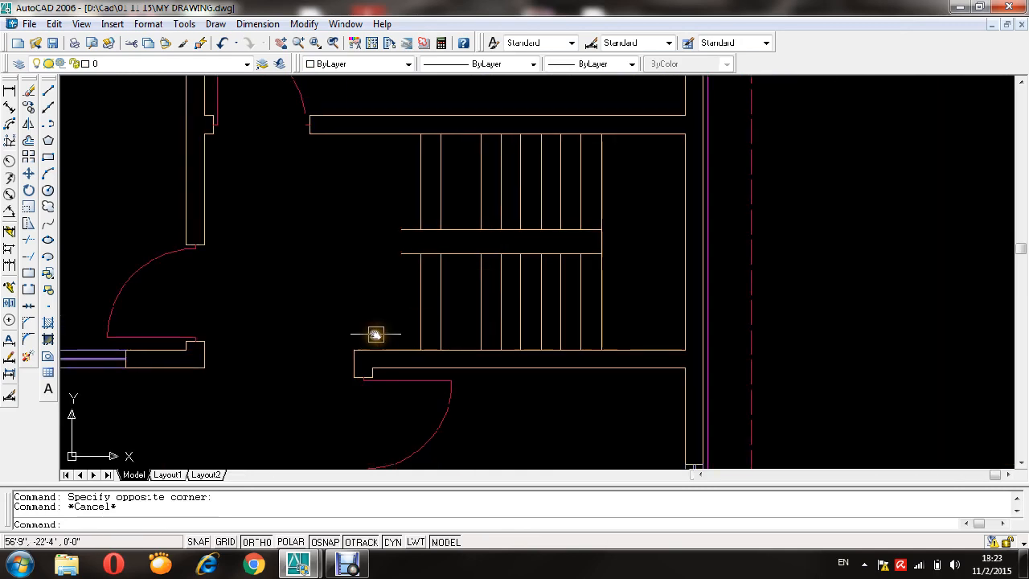
{"action": "scroll", "coordinate": [416, 323], "scroll_direction": "up", "scroll_amount": 5}
{"action": "scroll", "coordinate": [440, 250], "scroll_direction": "down", "scroll_amount": 3}
{"action": "scroll", "coordinate": [429, 254], "scroll_direction": "up", "scroll_amount": 2}
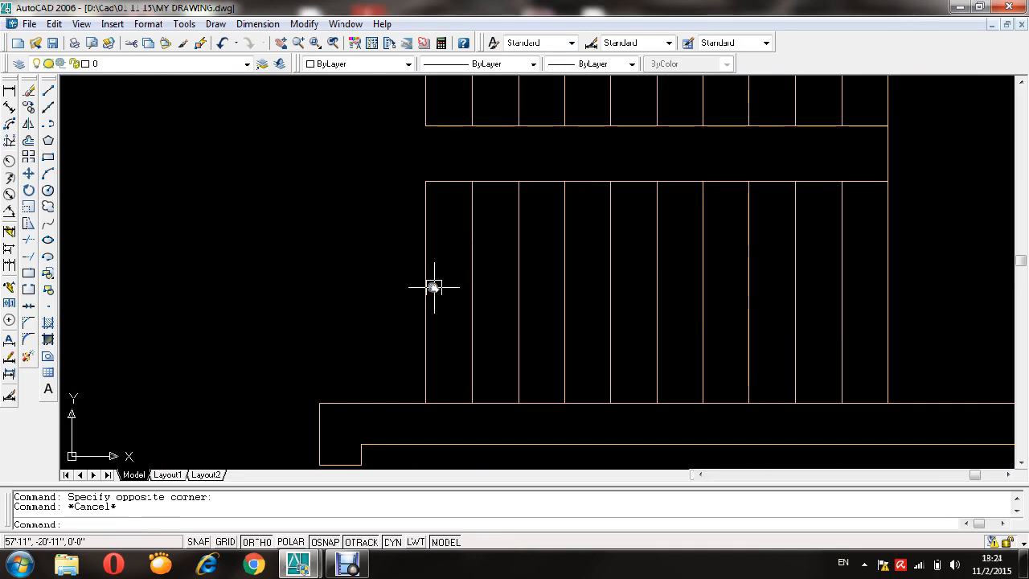
{"action": "middle_click_drag", "start_coordinate": [664, 274], "coordinate": [658, 314]}
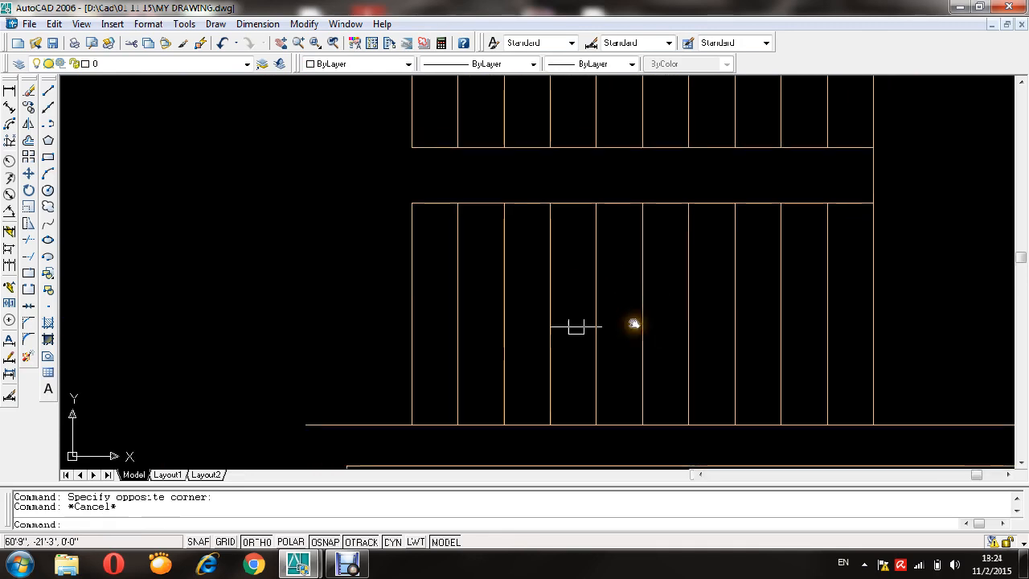
- Move all the staircase lines, including treads, flight edges and landing edge, to the stairs layer
{"action": "scroll", "coordinate": [427, 343], "scroll_direction": "down", "scroll_amount": 3}
{"action": "mouse_move", "coordinate": [544, 294]}
{"action": "middle_mouse_down"}
{"action": "mouse_move", "coordinate": [684, 294]}
{"action": "mouse_move", "coordinate": [701, 281]}
{"action": "middle_mouse_up"}
{"action": "left_click", "coordinate": [462, 334]}
{"action": "left_click", "coordinate": [160, 64]}
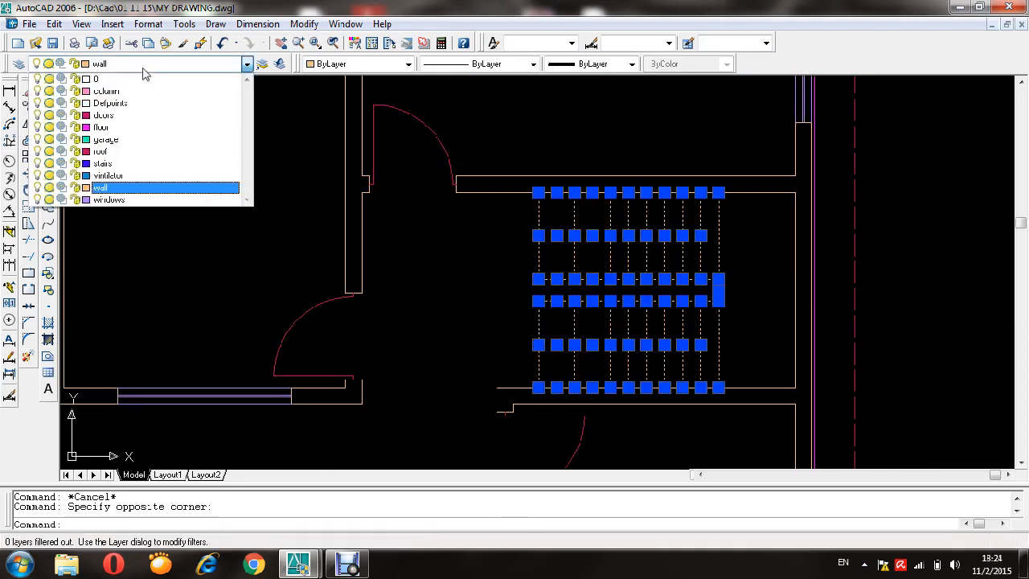
{"action": "left_click", "coordinate": [140, 165]}
{"action": "key", "text": "Escape"}
{"action": "key", "text": "ctrl+s"}
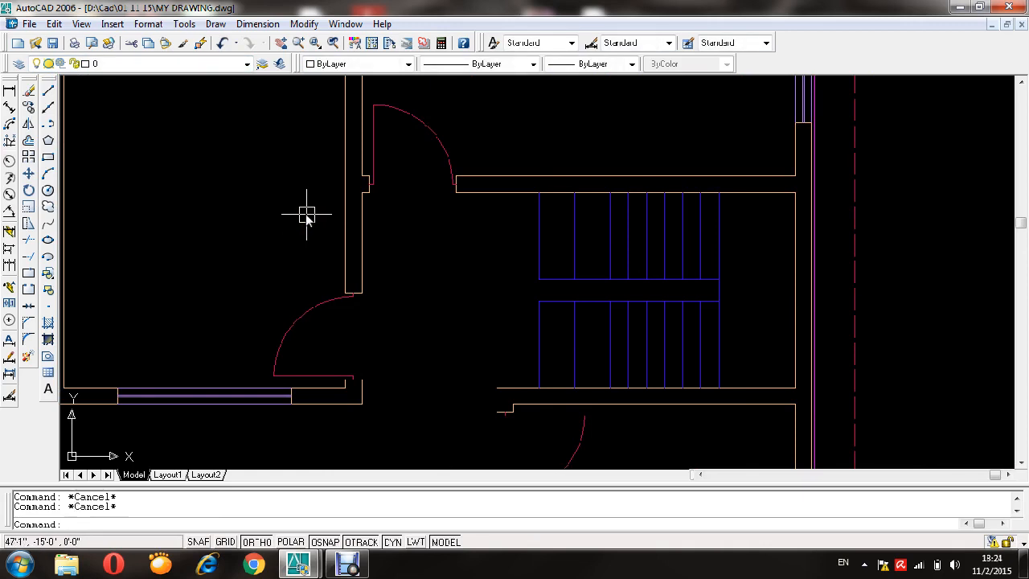
- Review the whole floor plan with the staircase on its own layer
{"action": "scroll", "coordinate": [322, 218], "scroll_direction": "down", "scroll_amount": 5}
{"action": "scroll", "coordinate": [390, 218], "scroll_direction": "up", "scroll_amount": 2}
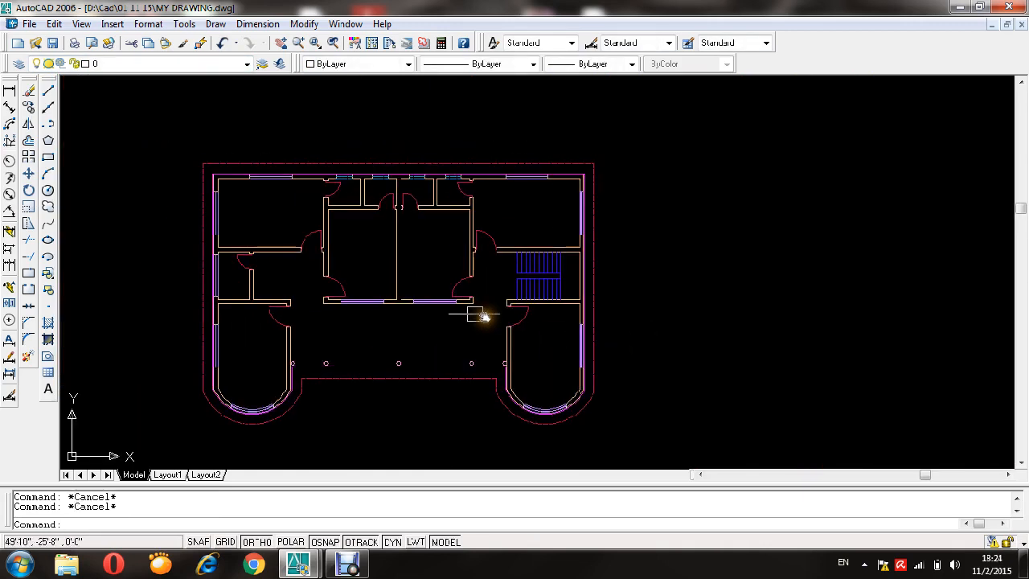
{"action": "scroll", "coordinate": [473, 314], "scroll_direction": "up", "scroll_amount": 2}
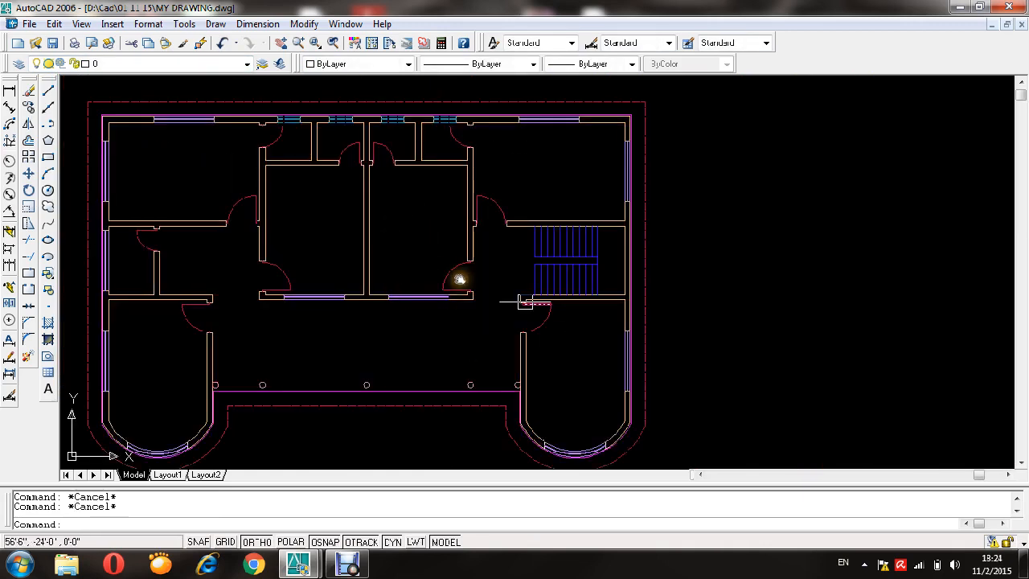
{"action": "middle_click_drag", "start_coordinate": [583, 322], "coordinate": [578, 247]}
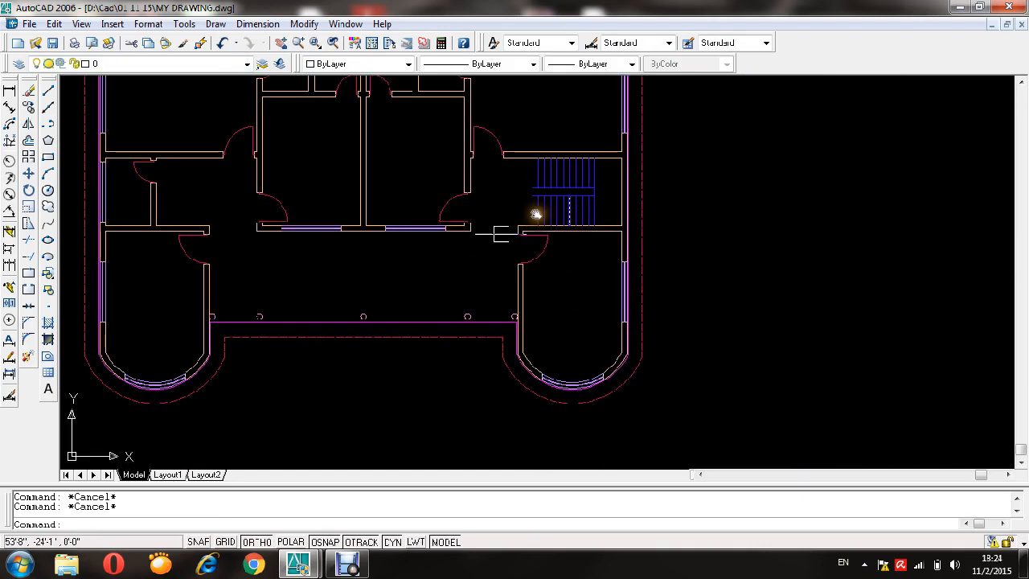
{"action": "middle_click_drag", "start_coordinate": [595, 274], "coordinate": [868, 503]}
{"action": "middle_click_drag", "start_coordinate": [556, 450], "coordinate": [543, 206]}
{"action": "middle_click_drag", "start_coordinate": [924, 257], "coordinate": [838, 253]}
- Match the wall line along the lower flight's tread ends to the properties of a stair tread
{"action": "scroll", "coordinate": [824, 198], "scroll_direction": "up", "scroll_amount": 5}
{"action": "scroll", "coordinate": [857, 181], "scroll_direction": "up", "scroll_amount": 2}
{"action": "scroll", "coordinate": [836, 183], "scroll_direction": "down", "scroll_amount": 1}
{"action": "middle_click_drag", "start_coordinate": [808, 181], "coordinate": [830, 350]}
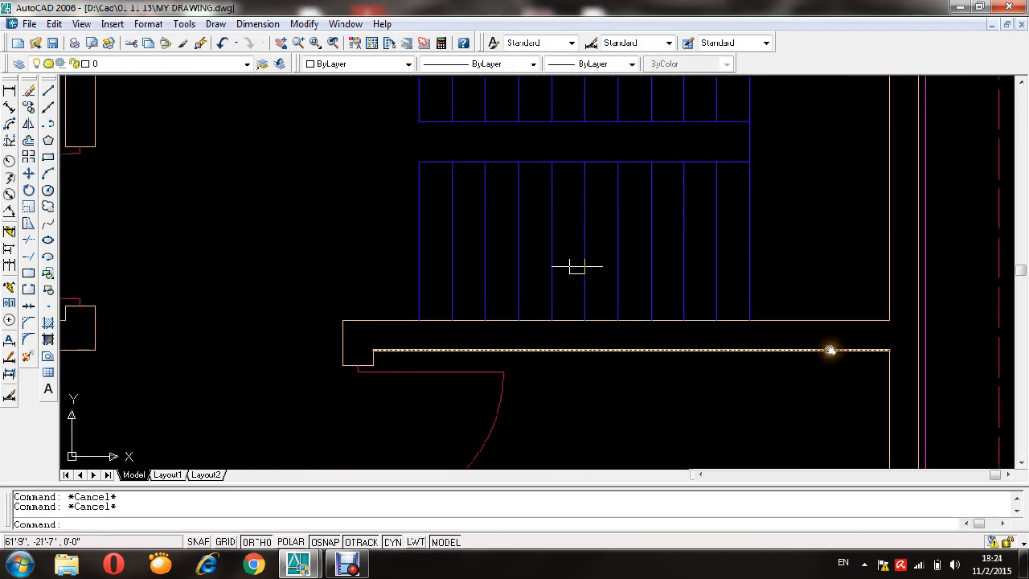
{"action": "left_click", "coordinate": [200, 43]}
{"action": "left_click", "coordinate": [519, 259]}
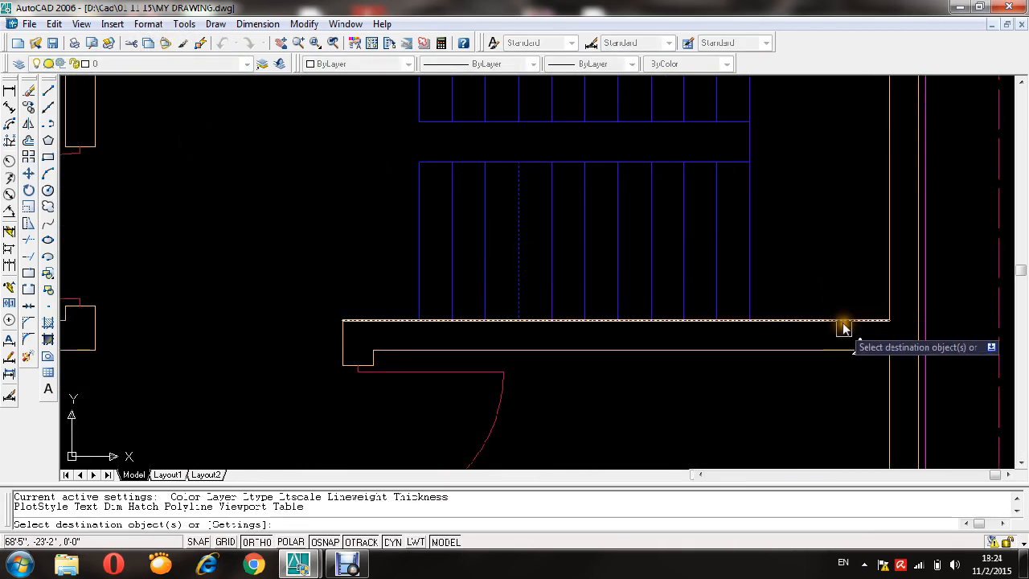
{"action": "left_click", "coordinate": [779, 286]}
{"action": "left_click", "coordinate": [767, 345]}
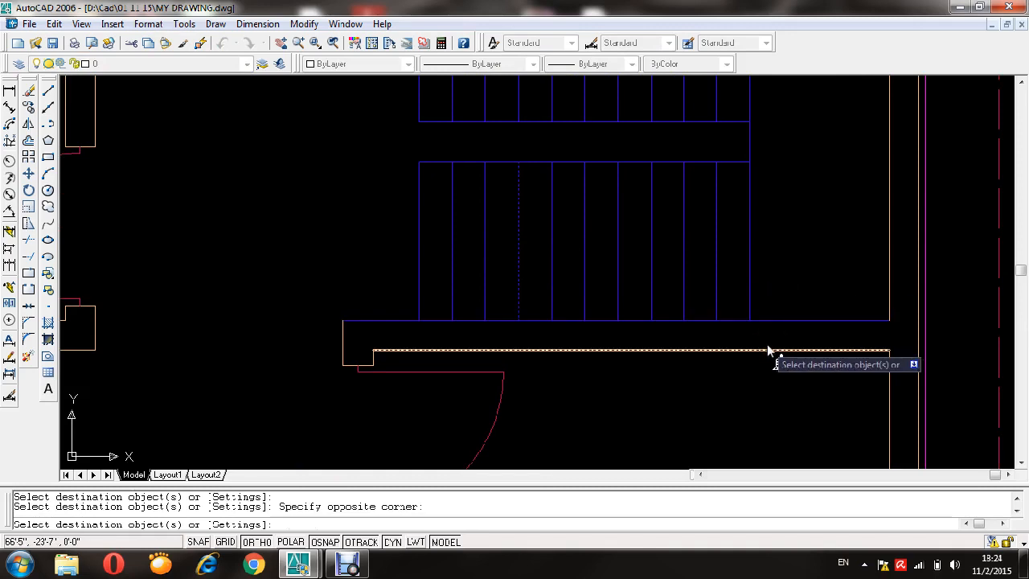
{"action": "key", "text": "Escape"}
{"action": "key", "text": "Escape"}
{"action": "key", "text": "Escape"}
- Trim the part of the stair-coloured wall line that extends past the first tread towards the door
{"action": "type", "text": "tr"}
{"action": "key", "text": "Return"}
{"action": "key", "text": "Return"}
{"action": "scroll", "coordinate": [406, 289], "scroll_direction": "down", "scroll_amount": 5}
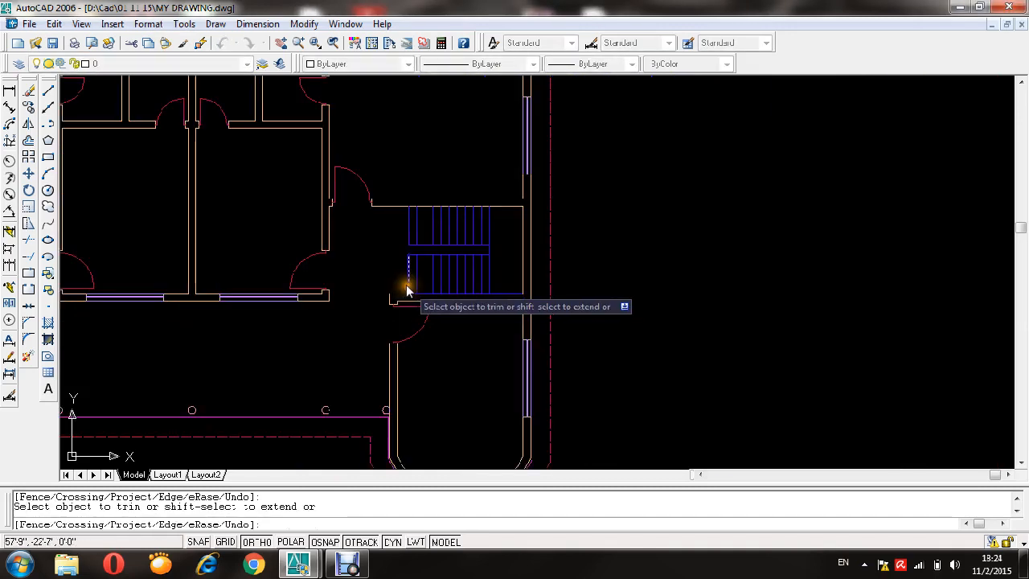
{"action": "key", "text": "Escape"}
- Erase the four lines of the side window in the room below the staircase
{"action": "scroll", "coordinate": [496, 329], "scroll_direction": "up", "scroll_amount": 4}
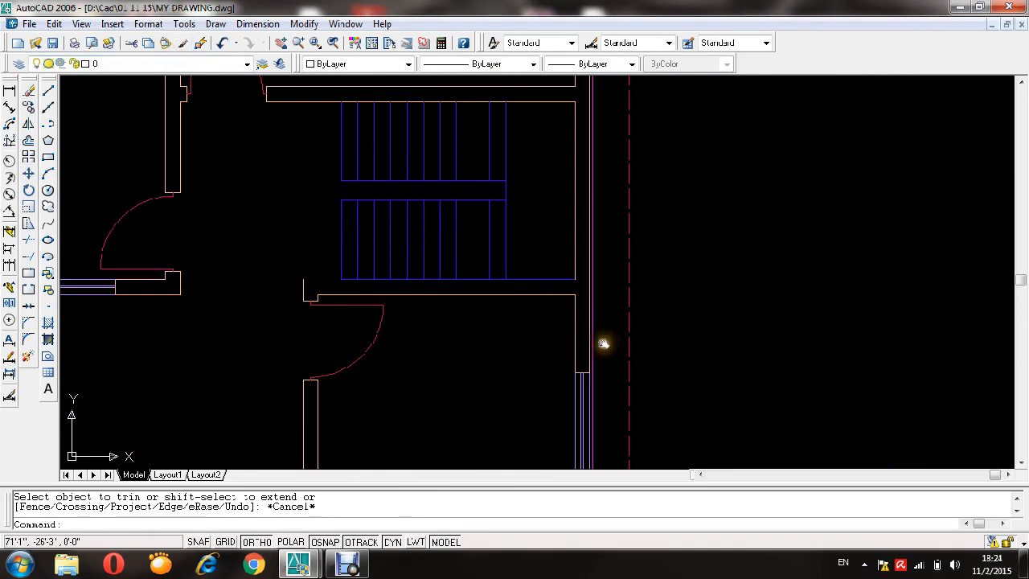
{"action": "middle_click_drag", "start_coordinate": [603, 344], "coordinate": [619, 261]}
{"action": "scroll", "coordinate": [587, 243], "scroll_direction": "up", "scroll_amount": 6}
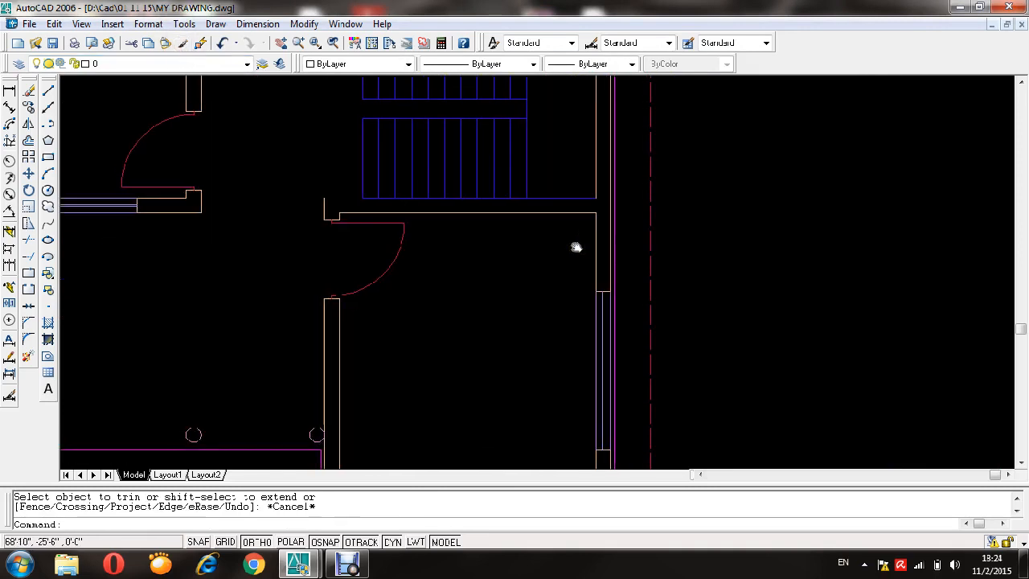
{"action": "scroll", "coordinate": [643, 233], "scroll_direction": "up", "scroll_amount": 4}
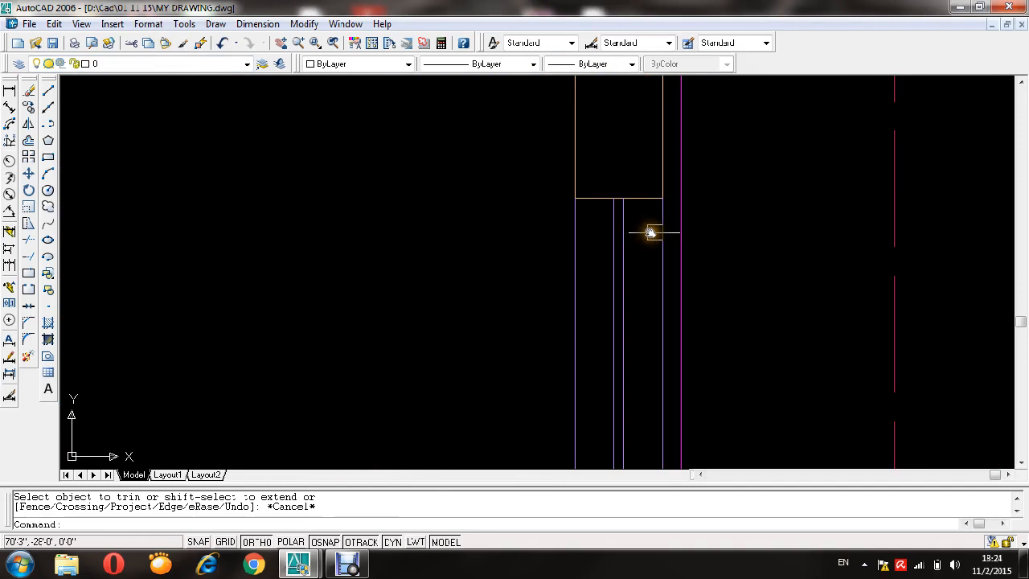
{"action": "left_click", "coordinate": [436, 241]}
{"action": "scroll", "coordinate": [548, 235], "scroll_direction": "down", "scroll_amount": 5}
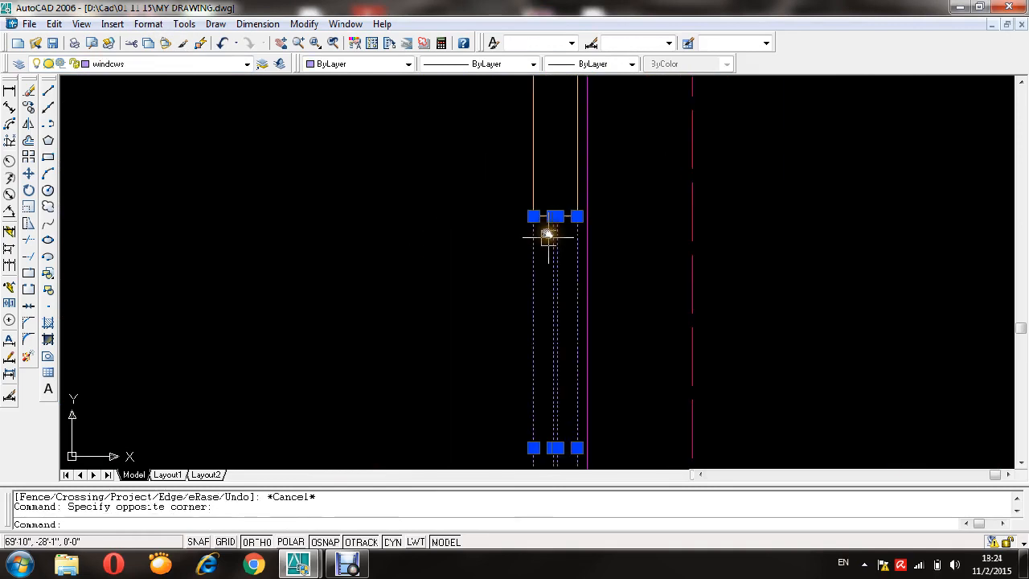
{"action": "type", "text": "e"}
{"action": "key", "text": "Return"}
{"action": "scroll", "coordinate": [610, 233], "scroll_direction": "down", "scroll_amount": 4}
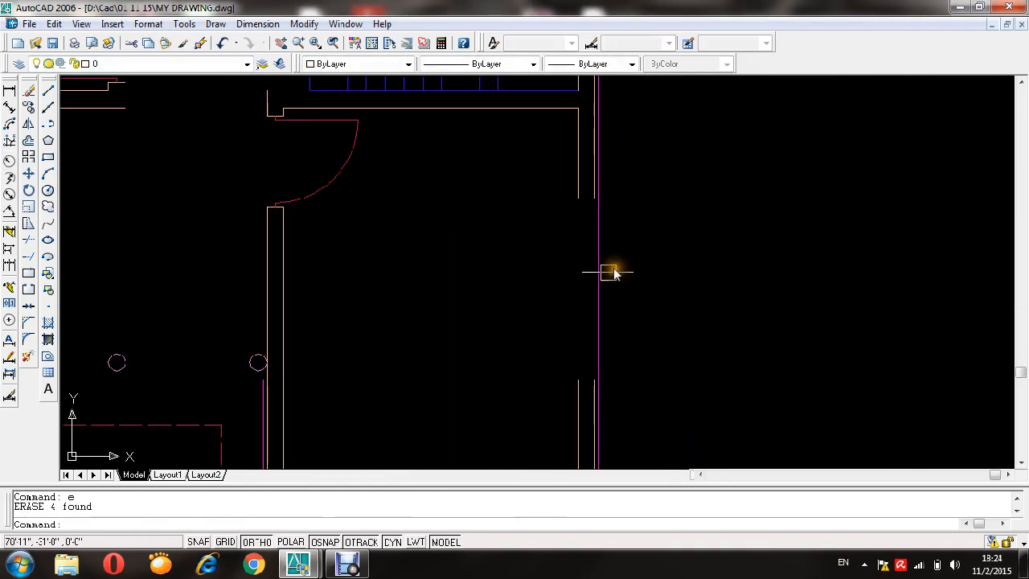
- Shorten the vertical floor outline beside the room by stretching its lower end up to the staircase area
{"action": "left_click", "coordinate": [603, 272]}
{"action": "scroll", "coordinate": [591, 277], "scroll_direction": "down", "scroll_amount": 3}
{"action": "scroll", "coordinate": [583, 289], "scroll_direction": "up", "scroll_amount": 4}
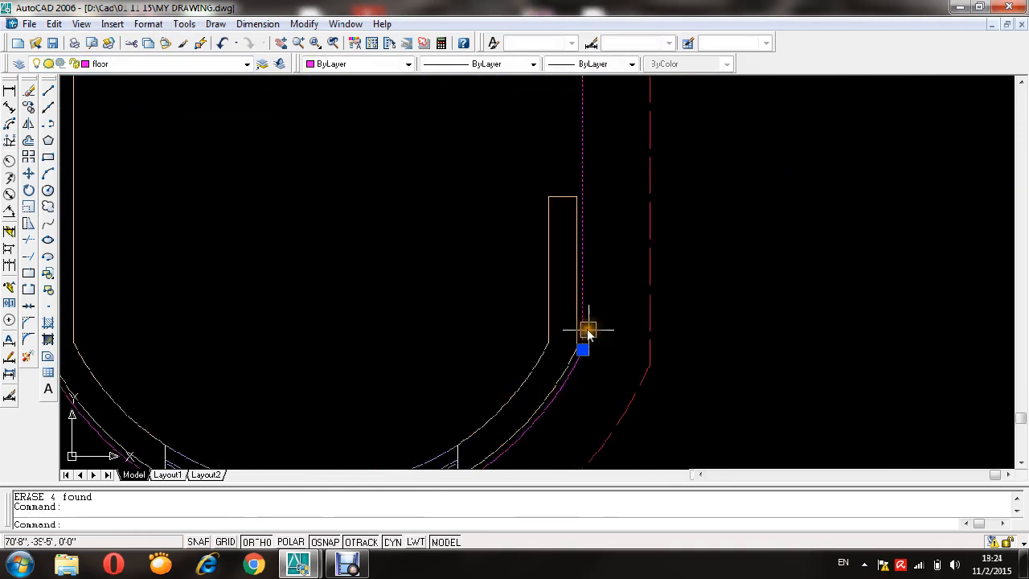
{"action": "left_click", "coordinate": [582, 351]}
{"action": "scroll", "coordinate": [588, 355], "scroll_direction": "down", "scroll_amount": 6}
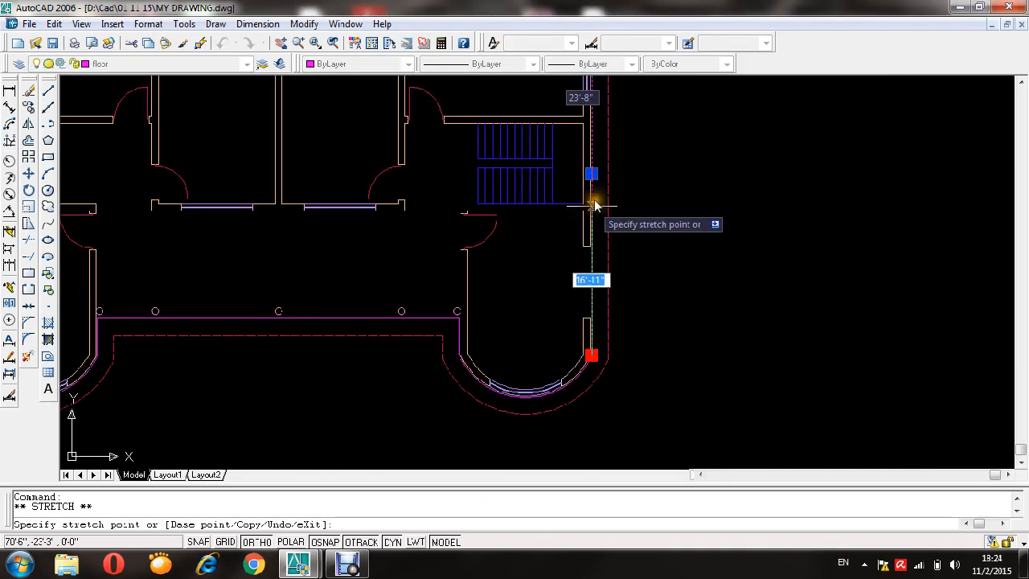
{"action": "middle_click_drag", "start_coordinate": [591, 176], "coordinate": [595, 266]}
{"action": "scroll", "coordinate": [596, 289], "scroll_direction": "up", "scroll_amount": 5}
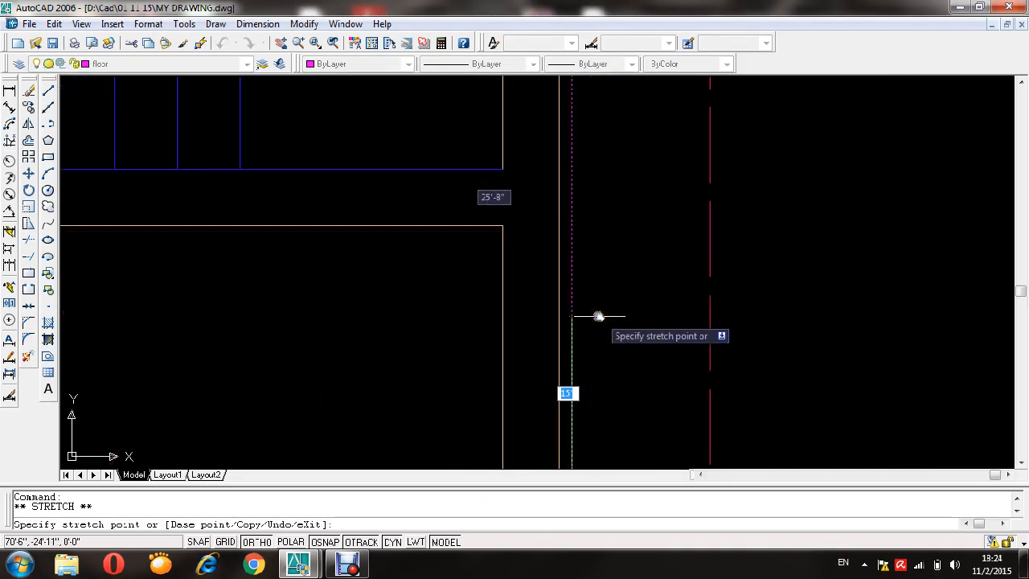
{"action": "left_click", "coordinate": [569, 104]}
{"action": "scroll", "coordinate": [585, 120], "scroll_direction": "down", "scroll_amount": 5}
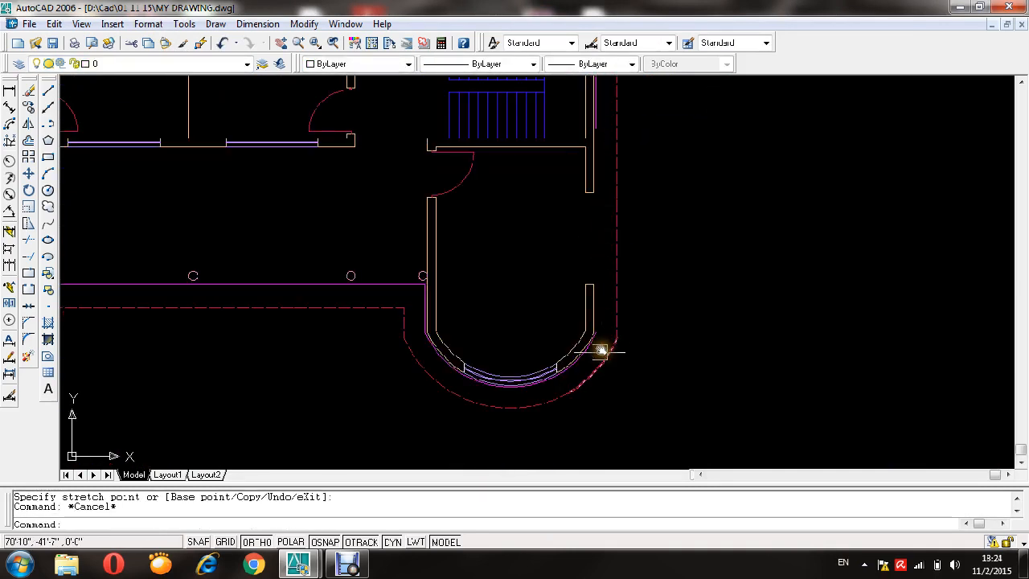
- Erase the curved floor outline, the bay window lines and the inner wall arc on the bay's door side
{"action": "scroll", "coordinate": [601, 350], "scroll_direction": "up", "scroll_amount": 3}
{"action": "key", "text": "Delete"}
{"action": "scroll", "coordinate": [809, 248], "scroll_direction": "down", "scroll_amount": 3}
{"action": "scroll", "coordinate": [565, 188], "scroll_direction": "down", "scroll_amount": 3}
{"action": "scroll", "coordinate": [485, 261], "scroll_direction": "up", "scroll_amount": 4}
{"action": "left_click", "coordinate": [490, 179]}
{"action": "left_click", "coordinate": [405, 298]}
{"action": "key", "text": "Delete"}
{"action": "mouse_move", "coordinate": [221, 245]}
{"action": "middle_mouse_down"}
{"action": "mouse_move", "coordinate": [294, 258]}
{"action": "mouse_move", "coordinate": [370, 350]}
{"action": "middle_mouse_up"}
{"action": "scroll", "coordinate": [338, 340], "scroll_direction": "up", "scroll_amount": 3}
{"action": "left_click", "coordinate": [345, 330]}
{"action": "key", "text": "Delete"}
- Erase the end caps at both sides of the bay window opening and the remaining inner wall arc
{"action": "scroll", "coordinate": [400, 297], "scroll_direction": "down", "scroll_amount": 4}
{"action": "left_click", "coordinate": [399, 222]}
{"action": "left_click", "coordinate": [405, 292]}
{"action": "key", "text": "Delete"}
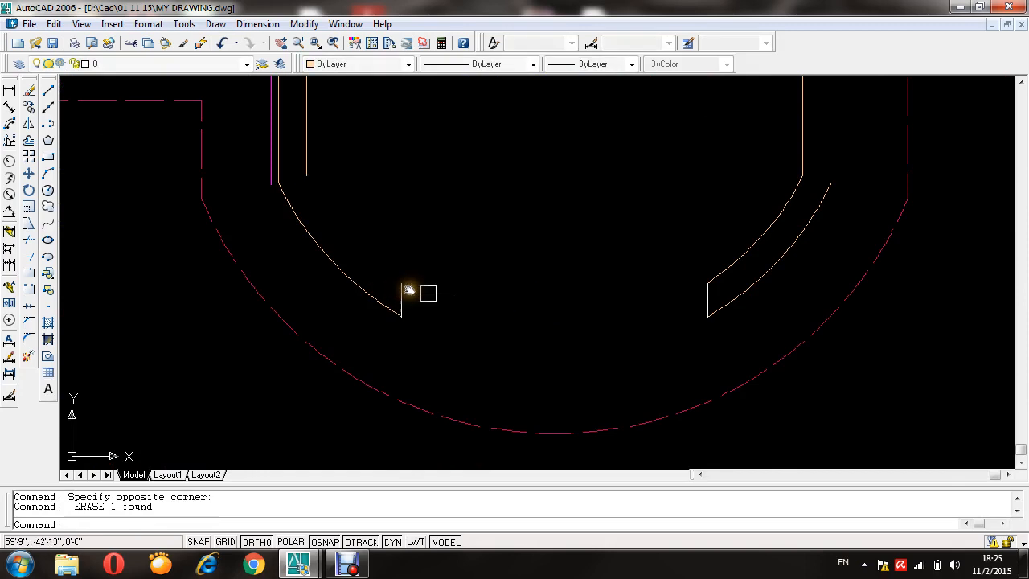
{"action": "scroll", "coordinate": [732, 265], "scroll_direction": "up", "scroll_amount": 2}
{"action": "left_click", "coordinate": [727, 248]}
{"action": "left_click", "coordinate": [688, 312]}
{"action": "key", "text": "Delete"}
- Erase the inner wall line and end cap below the former side window opening
{"action": "scroll", "coordinate": [693, 295], "scroll_direction": "down", "scroll_amount": 2}
{"action": "double_click", "coordinate": [742, 209]}
{"action": "left_click", "coordinate": [754, 128]}
{"action": "scroll", "coordinate": [756, 128], "scroll_direction": "up", "scroll_amount": 4}
{"action": "left_click", "coordinate": [755, 129]}
{"action": "left_click", "coordinate": [735, 264]}
{"action": "key", "text": "Delete"}
- Erase the door swing arc together with the inner line and end cap of the wall below the door
{"action": "scroll", "coordinate": [738, 269], "scroll_direction": "down", "scroll_amount": 8}
{"action": "scroll", "coordinate": [683, 235], "scroll_direction": "up", "scroll_amount": 6}
{"action": "scroll", "coordinate": [564, 100], "scroll_direction": "up", "scroll_amount": 2}
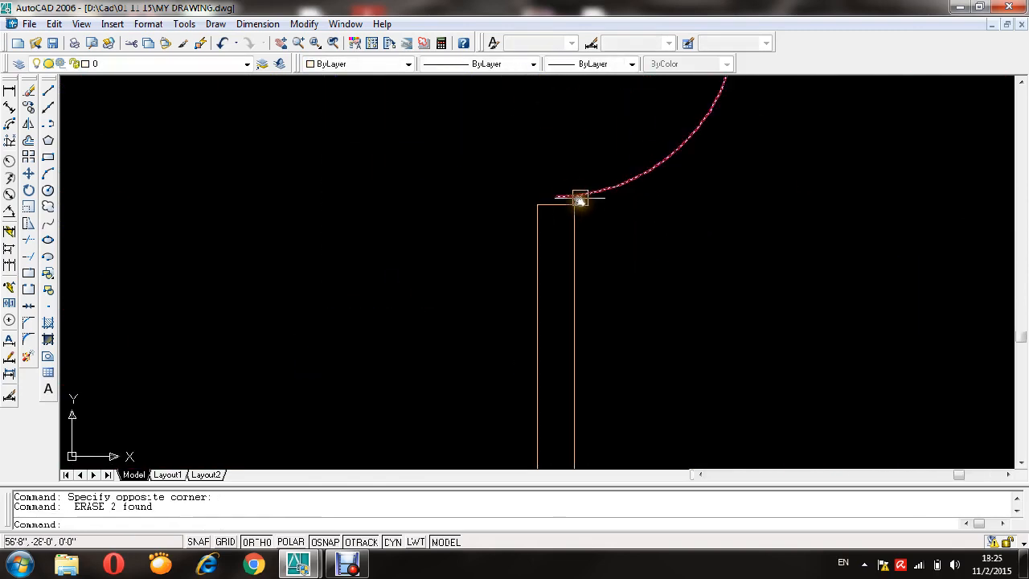
{"action": "left_click", "coordinate": [583, 142]}
{"action": "left_click", "coordinate": [531, 268]}
{"action": "key", "text": "Delete"}
{"action": "scroll", "coordinate": [617, 211], "scroll_direction": "down", "scroll_amount": 5}
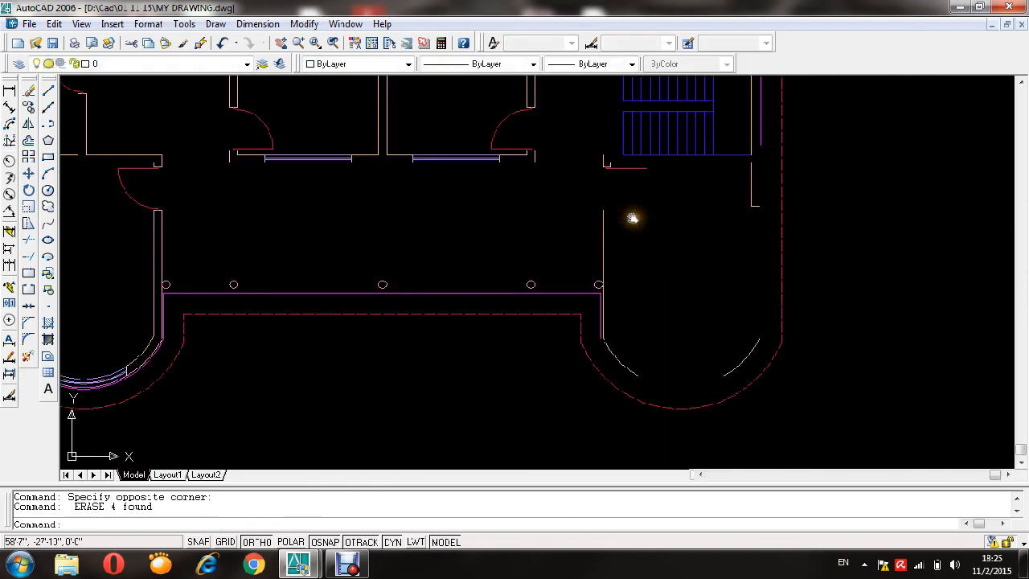
- Erase the door leaf and the short wall-end lines around it below the staircase
{"action": "scroll", "coordinate": [615, 156], "scroll_direction": "up", "scroll_amount": 8}
{"action": "left_click", "coordinate": [514, 249]}
{"action": "scroll", "coordinate": [535, 246], "scroll_direction": "down", "scroll_amount": 8}
{"action": "left_click", "coordinate": [512, 227]}
{"action": "left_click", "coordinate": [479, 239]}
{"action": "key", "text": "Delete"}
- Erase the inner wall line and end cap above the former side window opening
{"action": "middle_click_drag", "start_coordinate": [602, 324], "coordinate": [560, 211]}
{"action": "scroll", "coordinate": [779, 196], "scroll_direction": "up", "scroll_amount": 5}
{"action": "left_click", "coordinate": [852, 197]}
{"action": "left_click", "coordinate": [815, 249]}
{"action": "key", "text": "Delete"}
{"action": "scroll", "coordinate": [793, 266], "scroll_direction": "down", "scroll_amount": 7}
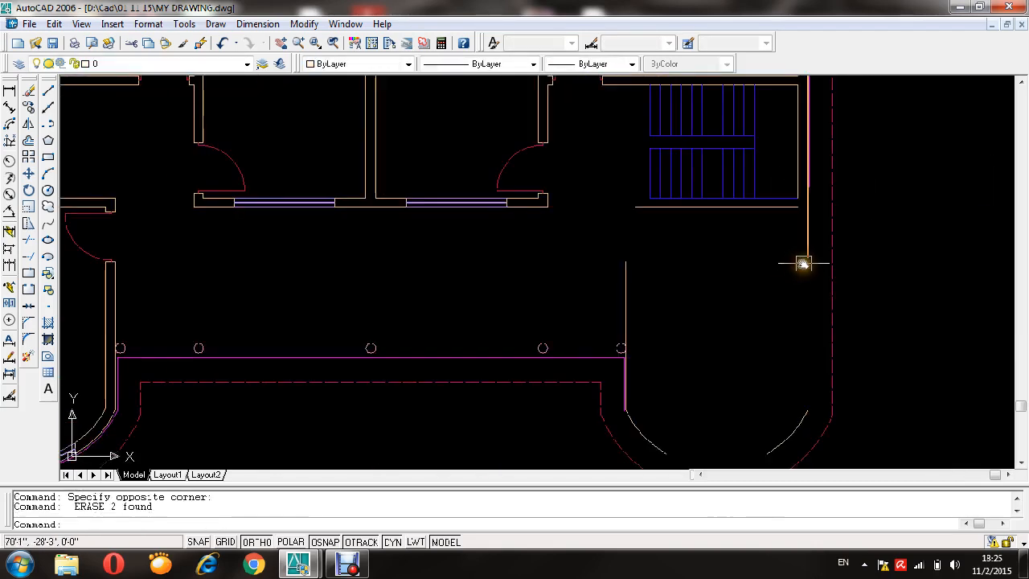
- Fillet the room's upper wall line with the lower stub of the outer side wall to form a corner
{"action": "scroll", "coordinate": [803, 264], "scroll_direction": "up", "scroll_amount": 3}
{"action": "type", "text": "e"}
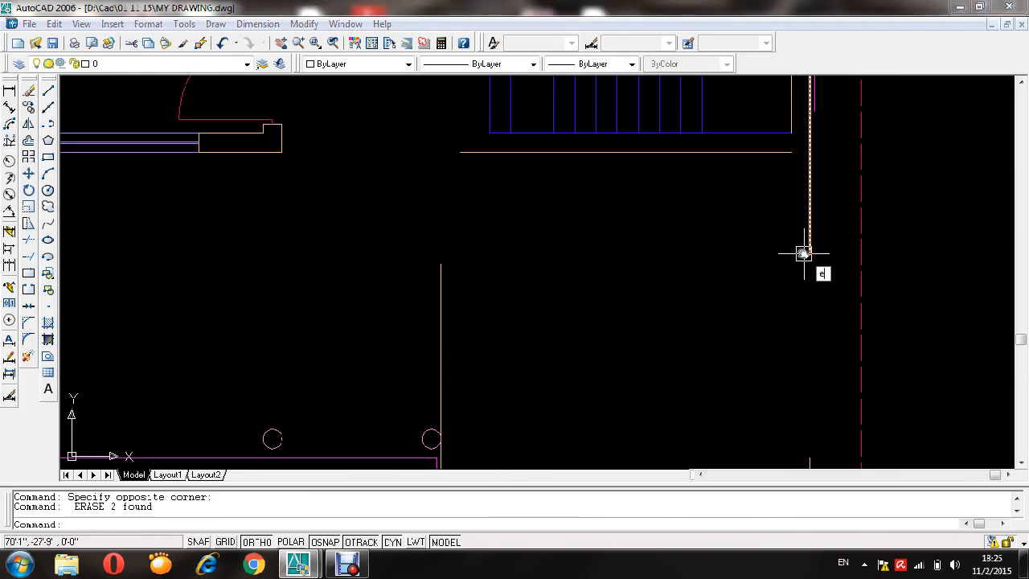
{"action": "key", "text": "Escape"}
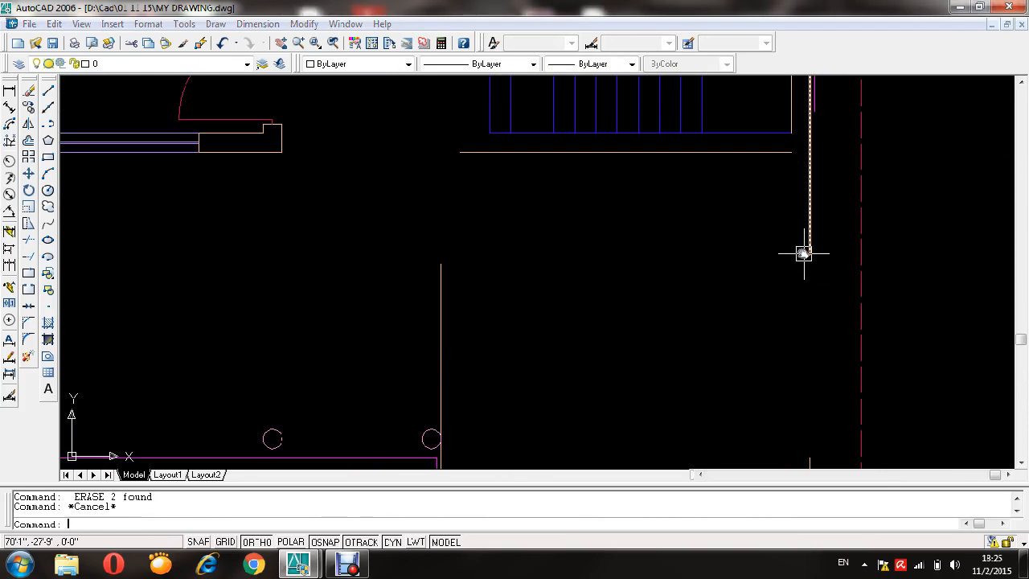
{"action": "type", "text": "f"}
{"action": "key", "text": "Return"}
{"action": "left_click", "coordinate": [693, 151]}
{"action": "scroll", "coordinate": [743, 165], "scroll_direction": "down", "scroll_amount": 2}
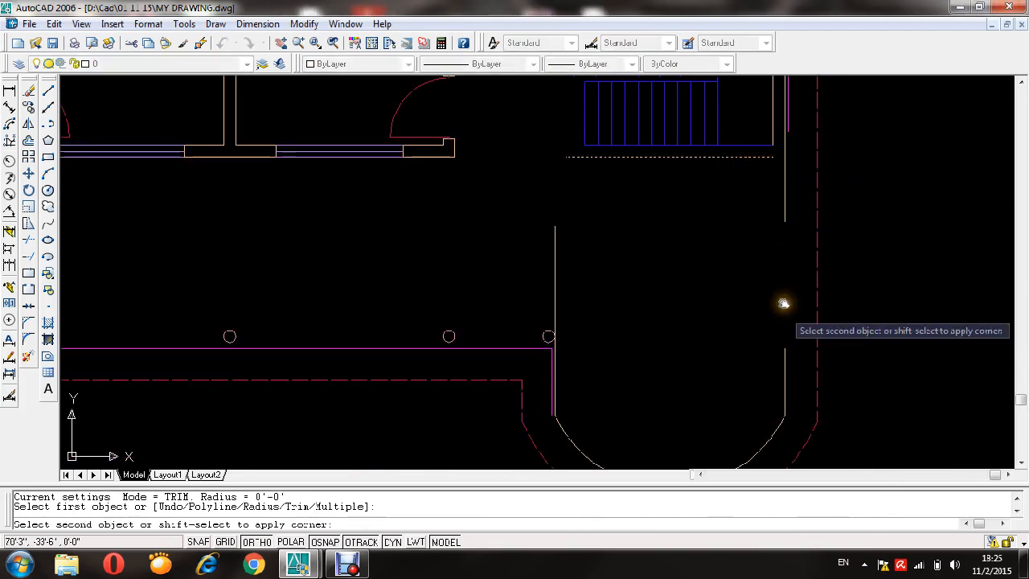
{"action": "left_click", "coordinate": [784, 361]}
{"action": "mouse_move", "coordinate": [761, 402]}
{"action": "middle_mouse_down"}
{"action": "mouse_move", "coordinate": [794, 351]}
{"action": "mouse_move", "coordinate": [795, 331]}
{"action": "middle_mouse_up"}
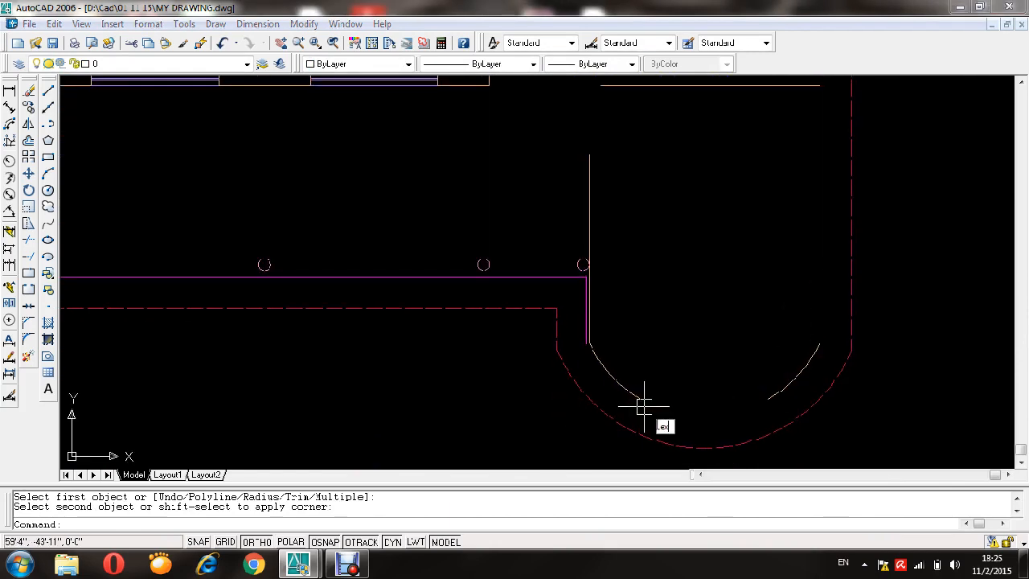
- Extend the curved outer wall across the former bay window opening to close the arc
{"action": "type", "text": "ex"}
{"action": "key", "text": "Return"}
{"action": "key", "text": "Return"}
{"action": "left_click", "coordinate": [770, 399]}
{"action": "key", "text": "Escape"}
{"action": "key", "text": "Escape"}
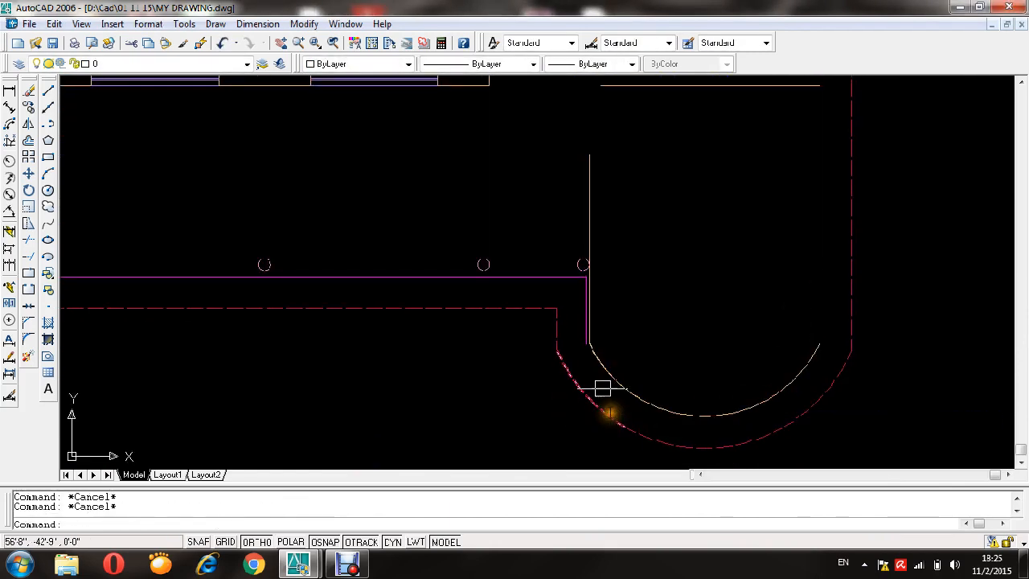
- Erase the short vertical floor line by the end column and fillet the adjacent side wall with the room's upper line
{"action": "scroll", "coordinate": [568, 316], "scroll_direction": "up", "scroll_amount": 7}
{"action": "scroll", "coordinate": [609, 308], "scroll_direction": "down", "scroll_amount": 7}
{"action": "left_click", "coordinate": [608, 308]}
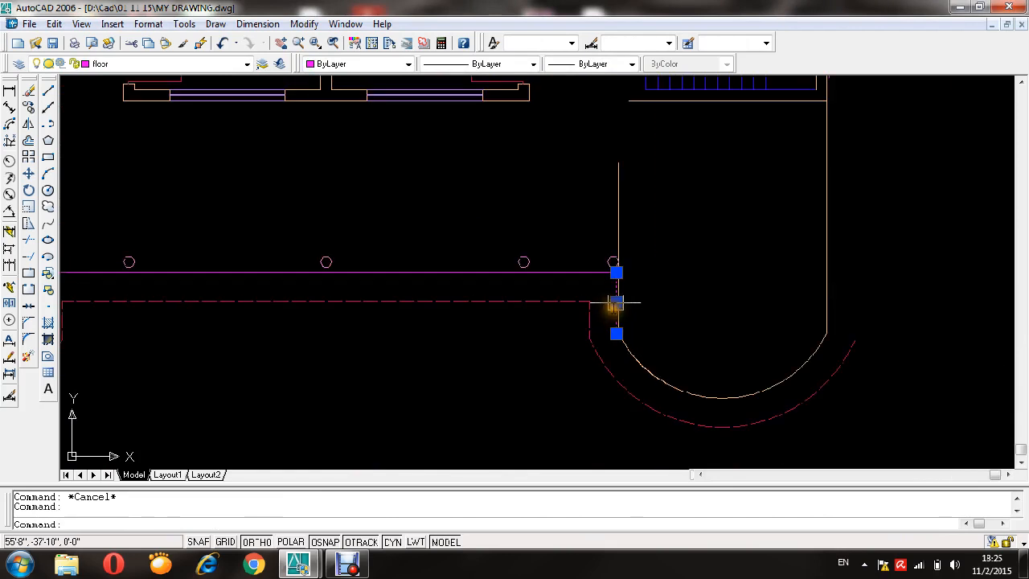
{"action": "type", "text": "f"}
{"action": "key", "text": "Return"}
{"action": "left_click", "coordinate": [614, 206]}
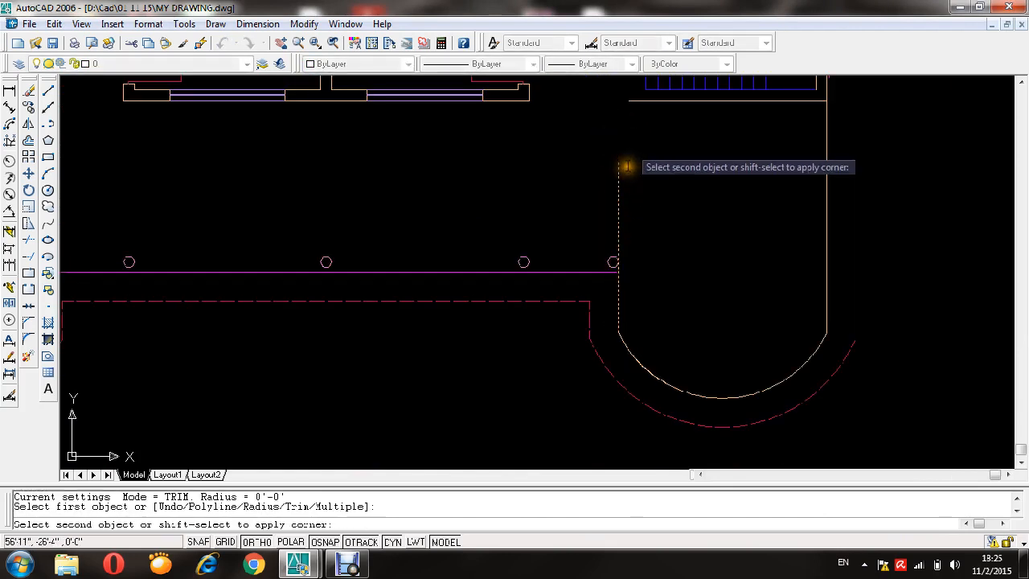
{"action": "left_click", "coordinate": [648, 101]}
- Draw a line closing the outer wall's end, from the inner wall corner by the staircase to the outer wall face
{"action": "scroll", "coordinate": [723, 228], "scroll_direction": "up", "scroll_amount": 2}
{"action": "scroll", "coordinate": [822, 131], "scroll_direction": "down", "scroll_amount": 4}
{"action": "scroll", "coordinate": [843, 184], "scroll_direction": "up", "scroll_amount": 5}
{"action": "scroll", "coordinate": [839, 183], "scroll_direction": "up", "scroll_amount": 4}
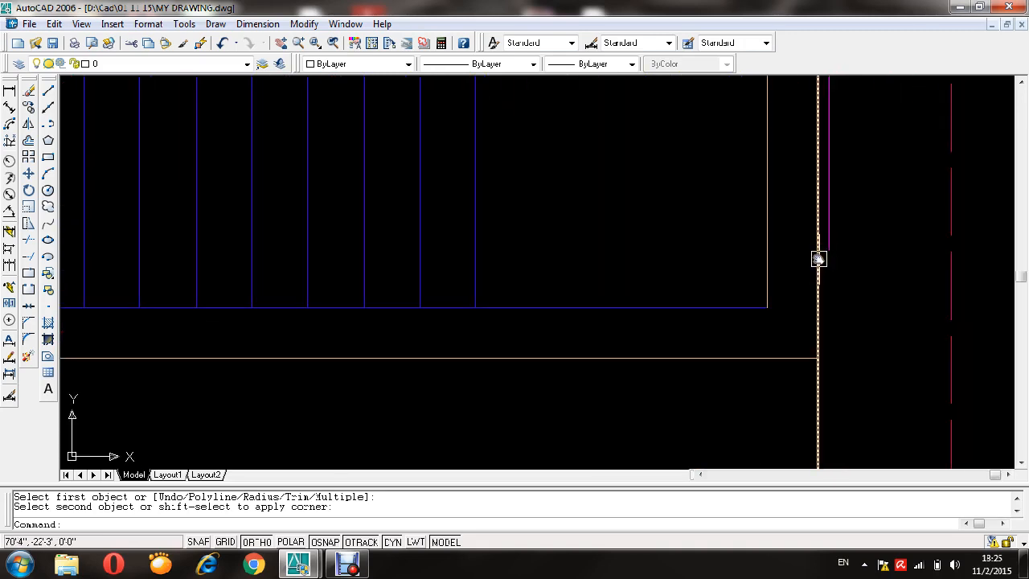
{"action": "type", "text": "l"}
{"action": "key", "text": "Return"}
{"action": "left_click", "coordinate": [768, 306]}
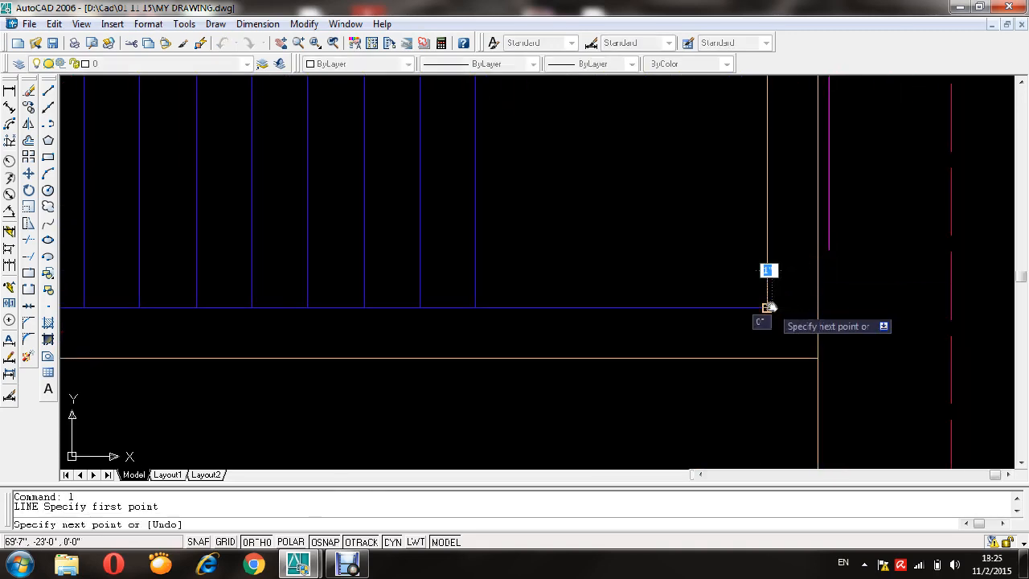
{"action": "left_click", "coordinate": [816, 305]}
{"action": "key", "text": "Escape"}
- Trim the outer wall segment between the new closing line and the room's upper line
{"action": "type", "text": "tr"}
{"action": "key", "text": "Return"}
{"action": "key", "text": "Return"}
{"action": "left_click", "coordinate": [831, 337]}
{"action": "left_click", "coordinate": [713, 338]}
{"action": "key", "text": "Escape"}
{"action": "key", "text": "Escape"}
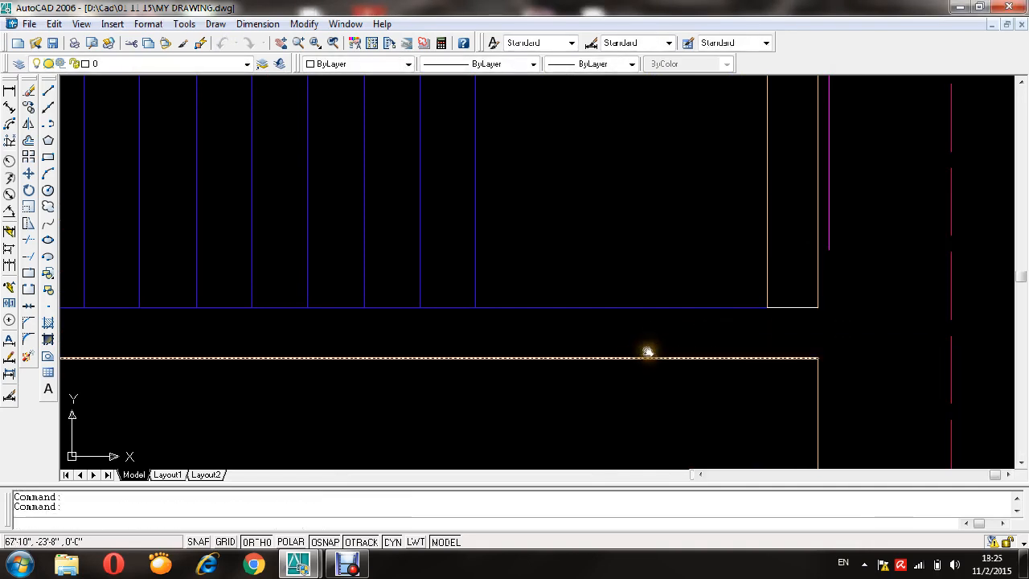
- Match the new closing line to the properties of the adjoining wall line
{"action": "left_click", "coordinate": [182, 45]}
{"action": "left_click", "coordinate": [771, 277]}
{"action": "left_click", "coordinate": [866, 320]}
{"action": "left_click", "coordinate": [778, 283]}
{"action": "scroll", "coordinate": [763, 261], "scroll_direction": "down", "scroll_amount": 4}
{"action": "key", "text": "Escape"}
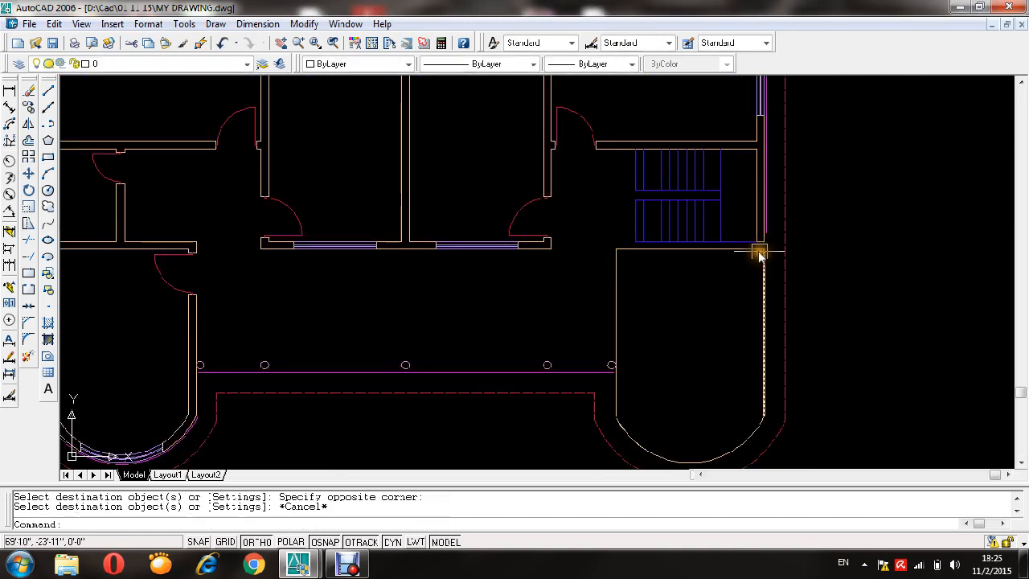
- Move the outline of the room below the staircase, including its side lines and curved end, to the garage layer
{"action": "scroll", "coordinate": [759, 251], "scroll_direction": "up", "scroll_amount": 6}
{"action": "left_click", "coordinate": [776, 251]}
{"action": "scroll", "coordinate": [776, 251], "scroll_direction": "down", "scroll_amount": 4}
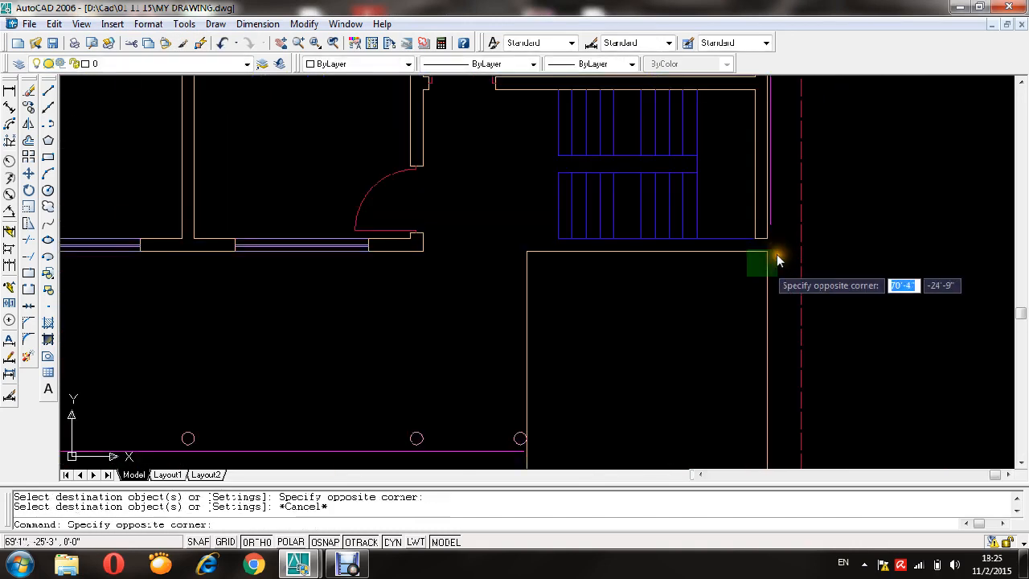
{"action": "left_click", "coordinate": [528, 310]}
{"action": "scroll", "coordinate": [524, 230], "scroll_direction": "down", "scroll_amount": 3}
{"action": "scroll", "coordinate": [578, 372], "scroll_direction": "up", "scroll_amount": 5}
{"action": "left_click", "coordinate": [555, 374]}
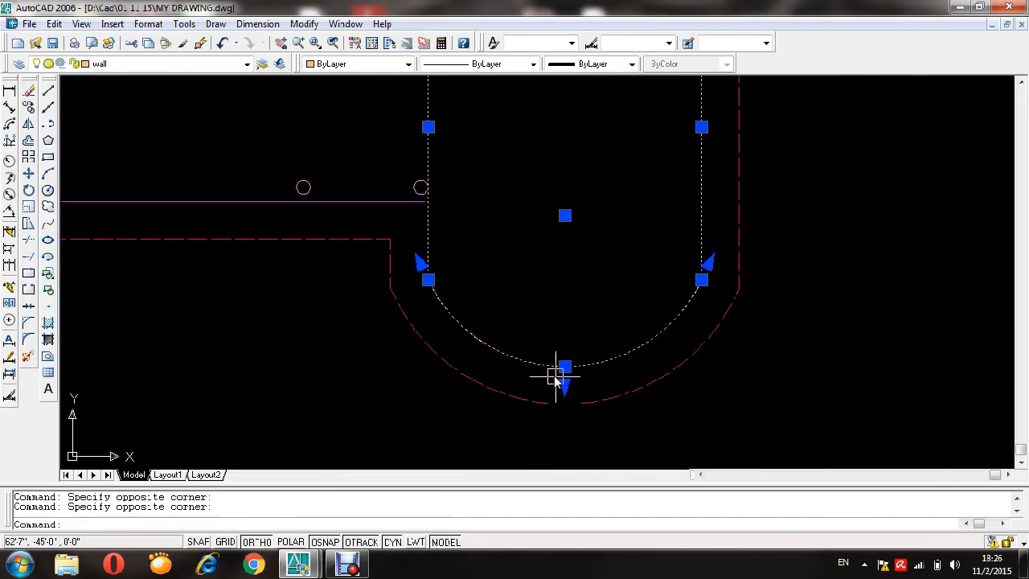
{"action": "scroll", "coordinate": [539, 324], "scroll_direction": "down", "scroll_amount": 6}
{"action": "scroll", "coordinate": [482, 193], "scroll_direction": "up", "scroll_amount": 2}
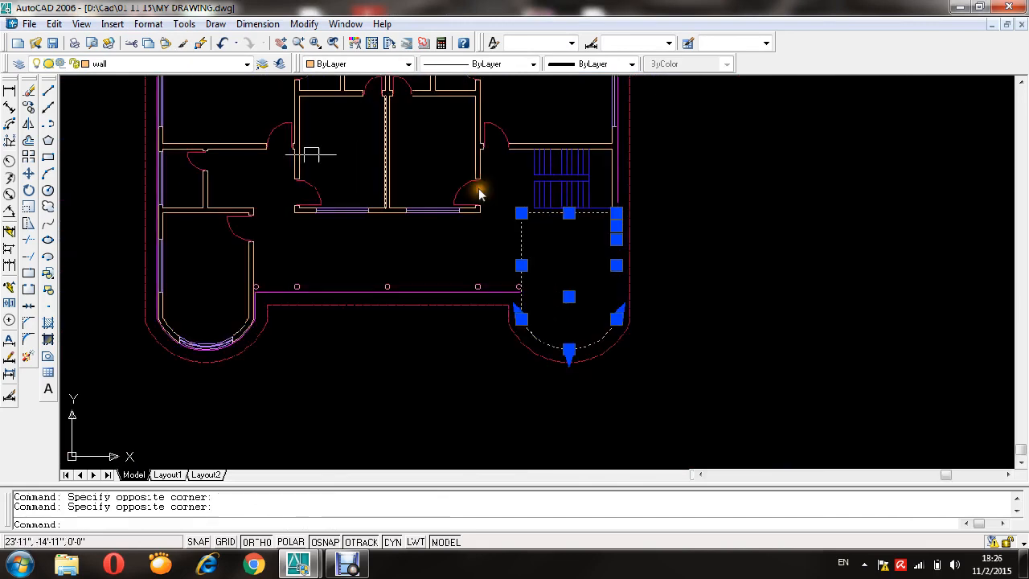
{"action": "left_click", "coordinate": [193, 64]}
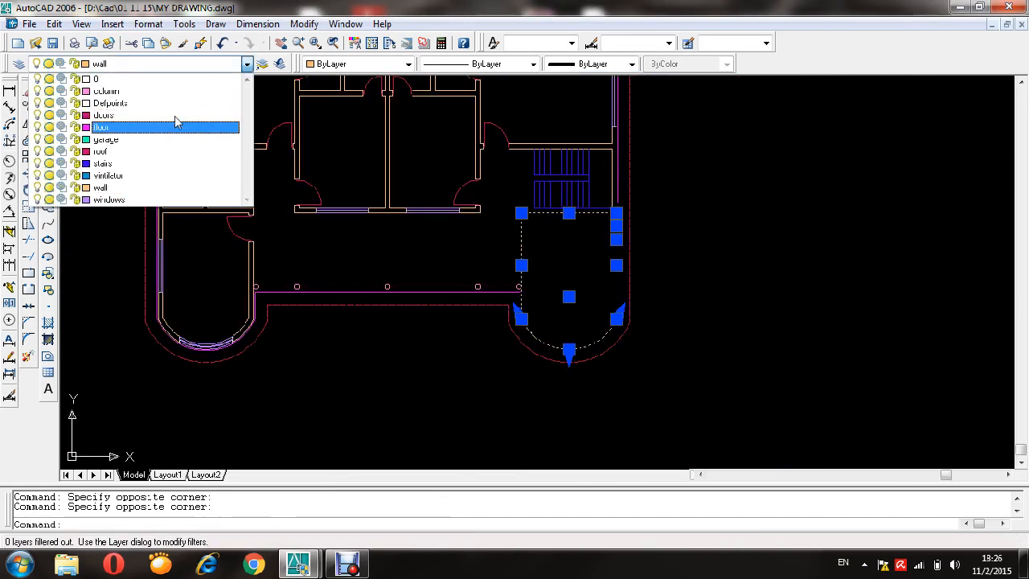
{"action": "left_click", "coordinate": [177, 139]}
{"action": "key", "text": "Escape"}
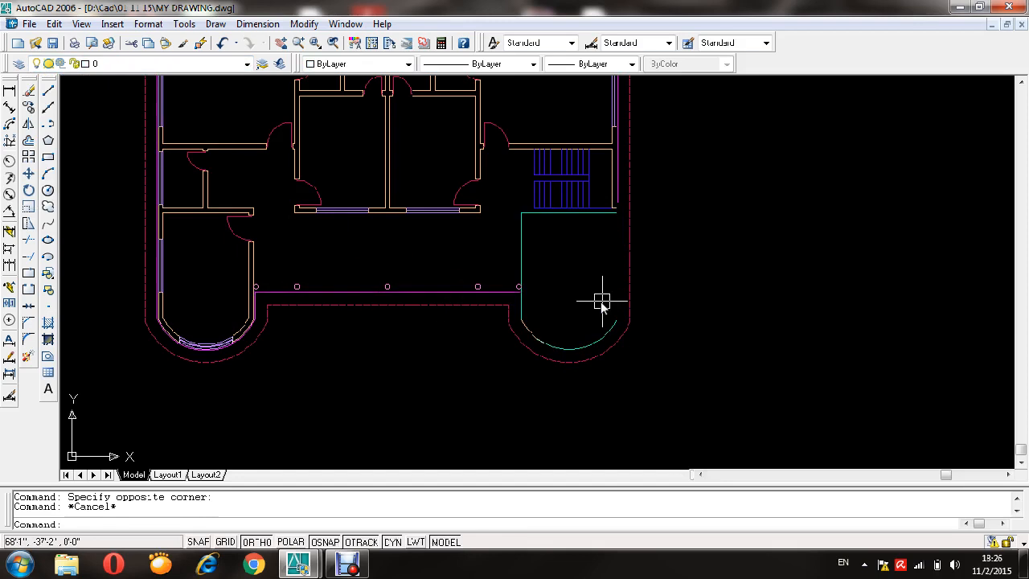
- Save the drawing
{"action": "key", "text": "ctrl+s"}
{"action": "scroll", "coordinate": [684, 294], "scroll_direction": "up", "scroll_amount": 2}
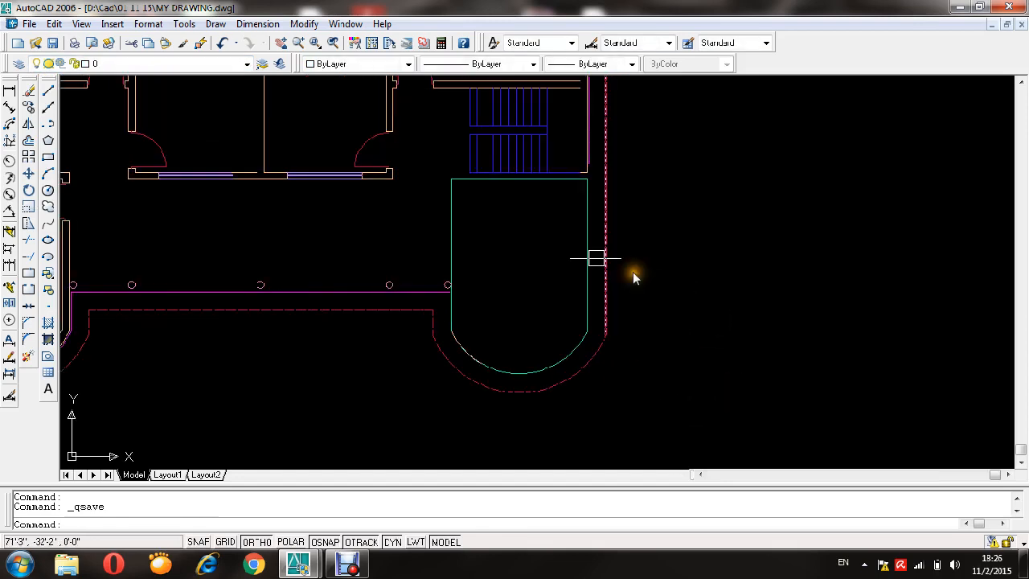
{"action": "scroll", "coordinate": [404, 351], "scroll_direction": "up", "scroll_amount": 6}
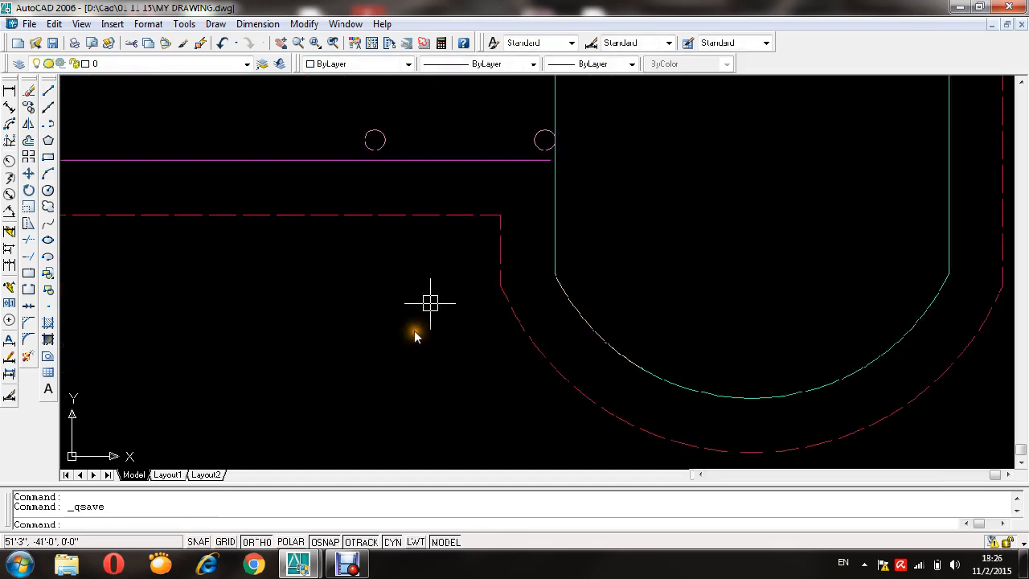
- Erase the leftover wall-layer arc segment lying on the curved end of the garage outline
{"action": "left_click", "coordinate": [592, 310]}
{"action": "left_click", "coordinate": [583, 324]}
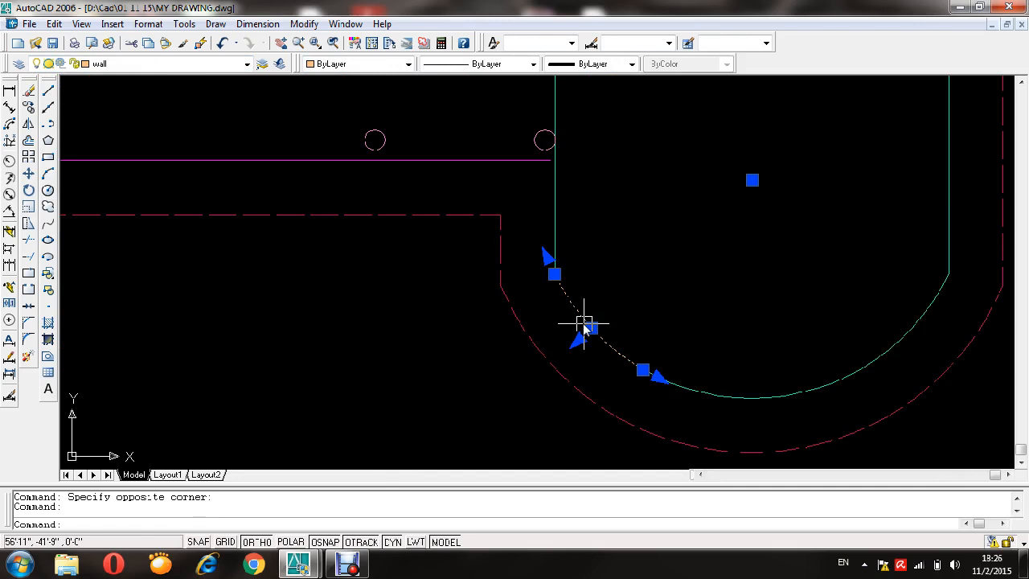
{"action": "type", "text": "w"}
{"action": "key", "text": "Return"}
{"action": "key", "text": "Escape"}
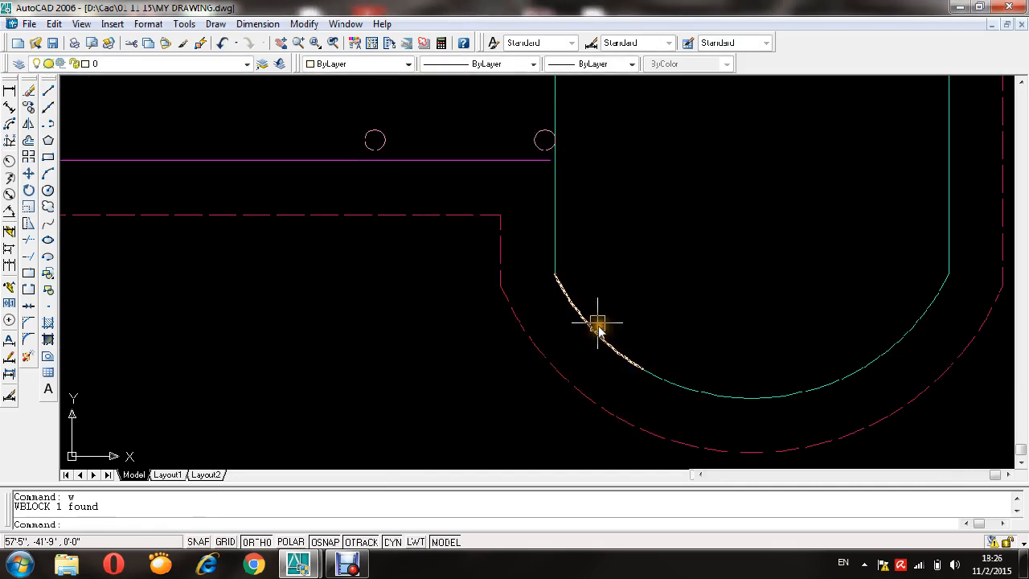
{"action": "type", "text": "e"}
{"action": "key", "text": "Return"}
{"action": "key", "text": "Escape"}
{"action": "scroll", "coordinate": [599, 289], "scroll_direction": "down", "scroll_amount": 5}
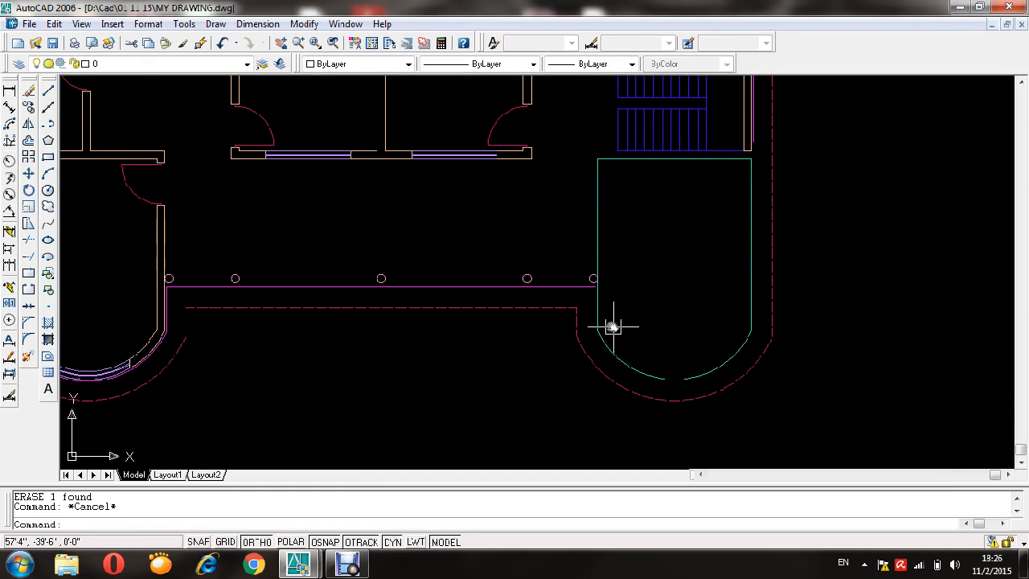
- Offset the garage's upper line and left side line 4.5 outward as guides for the columns
{"action": "type", "text": "o"}
{"action": "key", "text": "Return"}
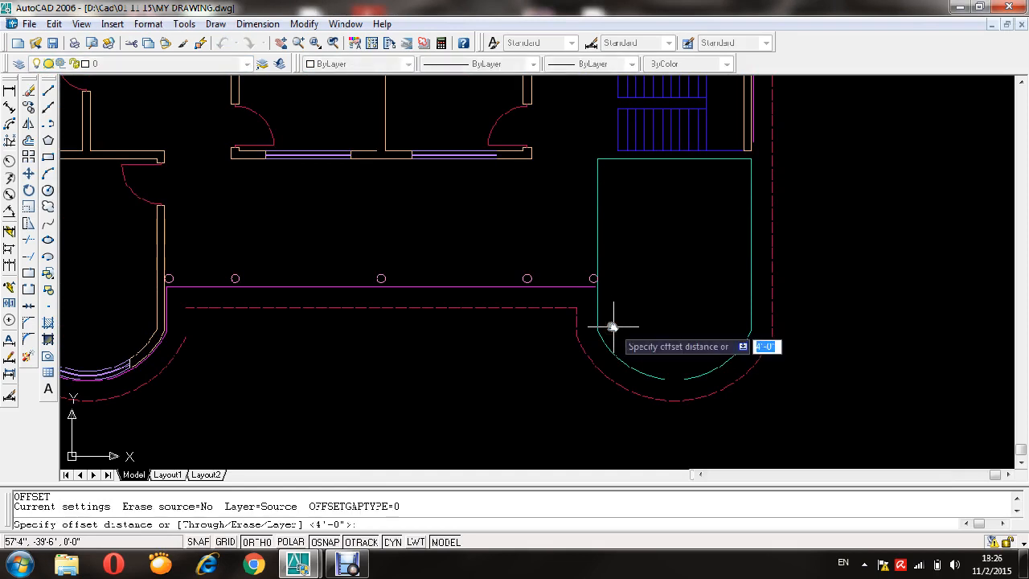
{"action": "type", "text": "4"}
{"action": "key", "text": "Return"}
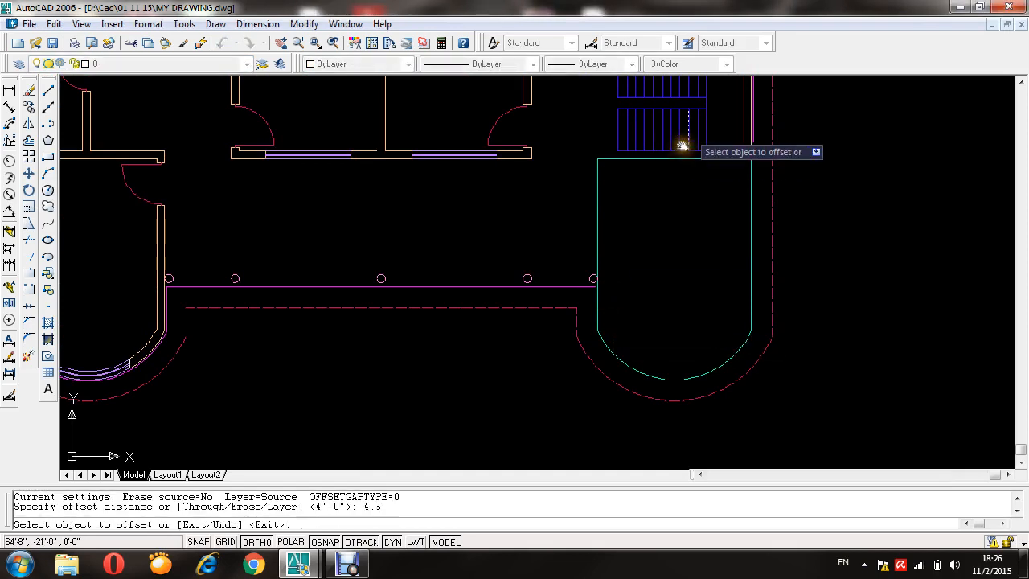
{"action": "scroll", "coordinate": [683, 138], "scroll_direction": "up", "scroll_amount": 5}
{"action": "left_click", "coordinate": [771, 219]}
{"action": "left_click", "coordinate": [775, 187]}
{"action": "scroll", "coordinate": [423, 282], "scroll_direction": "down", "scroll_amount": 5}
{"action": "scroll", "coordinate": [461, 276], "scroll_direction": "up", "scroll_amount": 4}
{"action": "left_click", "coordinate": [442, 222]}
{"action": "left_click", "coordinate": [378, 233]}
{"action": "scroll", "coordinate": [409, 298], "scroll_direction": "up", "scroll_amount": 5}
{"action": "scroll", "coordinate": [448, 272], "scroll_direction": "down", "scroll_amount": 5}
{"action": "middle_click_drag", "start_coordinate": [450, 264], "coordinate": [443, 429]}
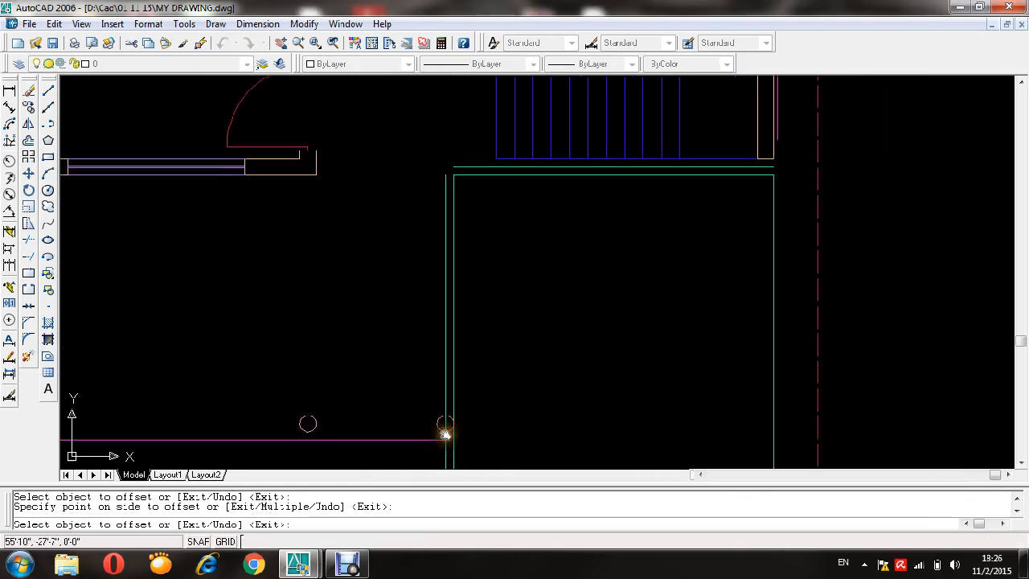
{"action": "key", "text": "Escape"}
- Stretch the ends of the two offset guide lines so they cross beyond the garage's upper-left corner
{"action": "scroll", "coordinate": [452, 166], "scroll_direction": "up", "scroll_amount": 2}
{"action": "left_click", "coordinate": [453, 166]}
{"action": "left_click", "coordinate": [453, 165]}
{"action": "left_click", "coordinate": [277, 165]}
{"action": "left_click", "coordinate": [428, 180]}
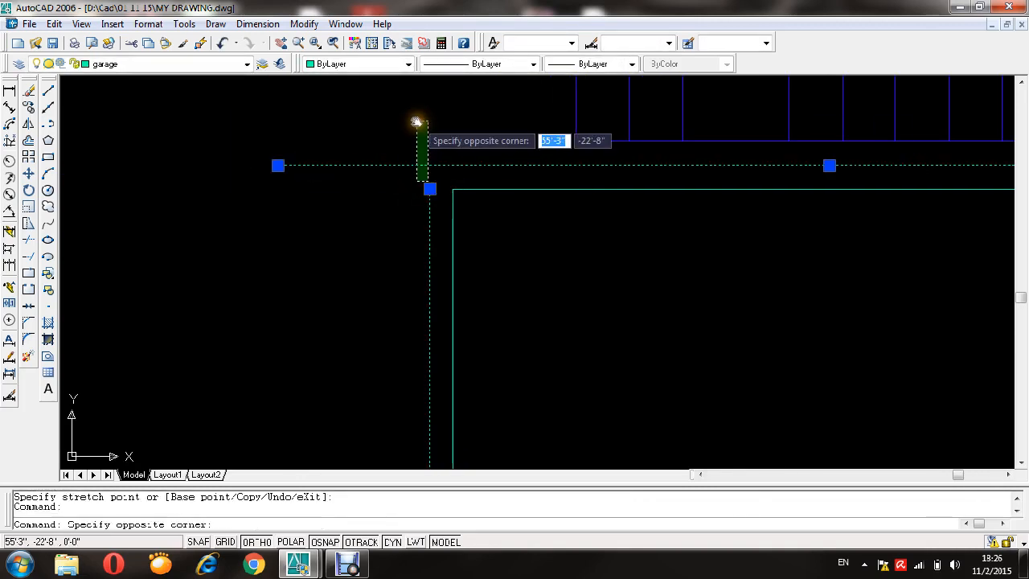
{"action": "left_click", "coordinate": [429, 182]}
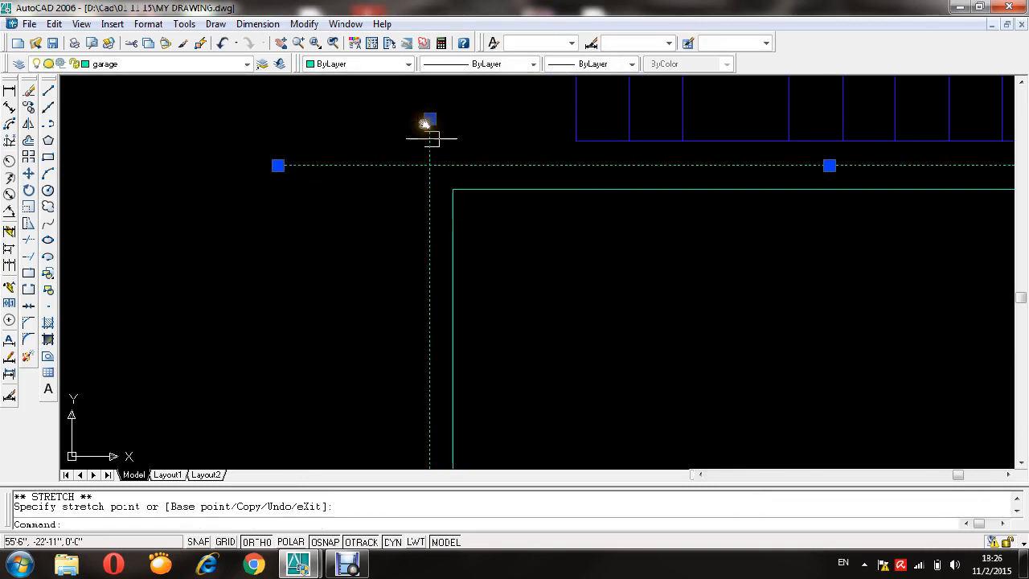
{"action": "key", "text": "Escape"}
{"action": "scroll", "coordinate": [430, 144], "scroll_direction": "down", "scroll_amount": 5}
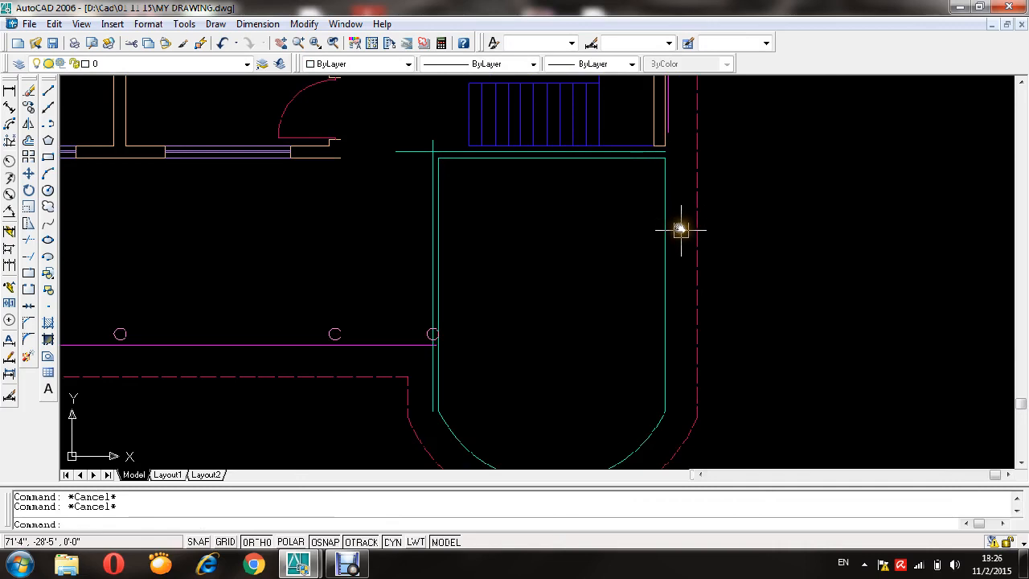
- Offset the garage's right side line 4.5 inward and stretch its upper end to the upper guide line
{"action": "key", "text": "Return"}
{"action": "key", "text": "Return"}
{"action": "left_click", "coordinate": [665, 201]}
{"action": "left_click", "coordinate": [620, 193]}
{"action": "scroll", "coordinate": [683, 158], "scroll_direction": "up", "scroll_amount": 3}
{"action": "scroll", "coordinate": [623, 165], "scroll_direction": "up", "scroll_amount": 2}
{"action": "key", "text": "Escape"}
{"action": "left_click", "coordinate": [593, 166]}
{"action": "left_click", "coordinate": [592, 146]}
{"action": "key", "text": "Escape"}
{"action": "scroll", "coordinate": [629, 120], "scroll_direction": "down", "scroll_amount": 5}
{"action": "scroll", "coordinate": [630, 201], "scroll_direction": "up", "scroll_amount": 3}
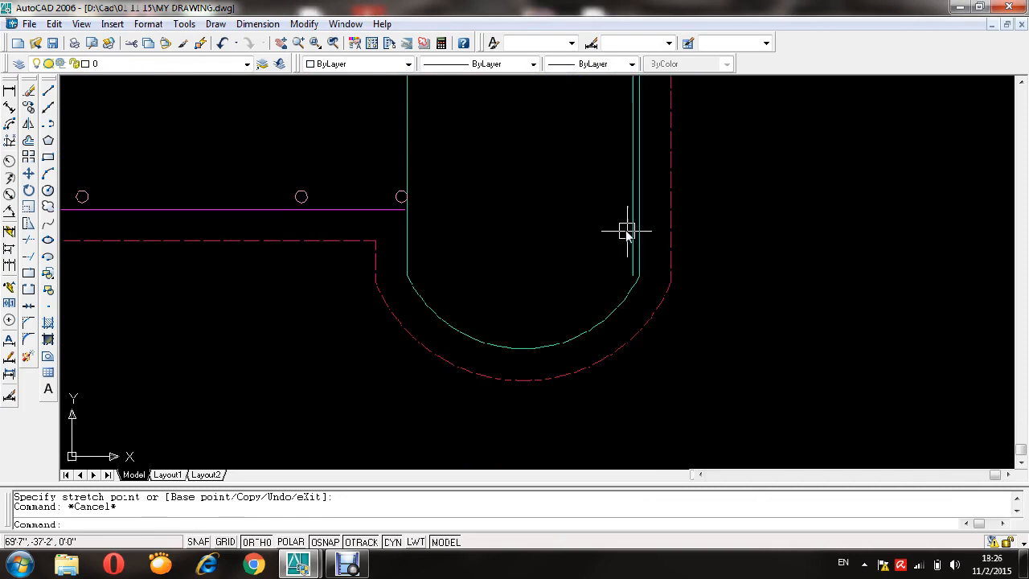
- Draw a horizontal line from the lower end of the garage's right side to beyond its left side
{"action": "type", "text": "l"}
{"action": "key", "text": "Return"}
{"action": "scroll", "coordinate": [635, 257], "scroll_direction": "up", "scroll_amount": 4}
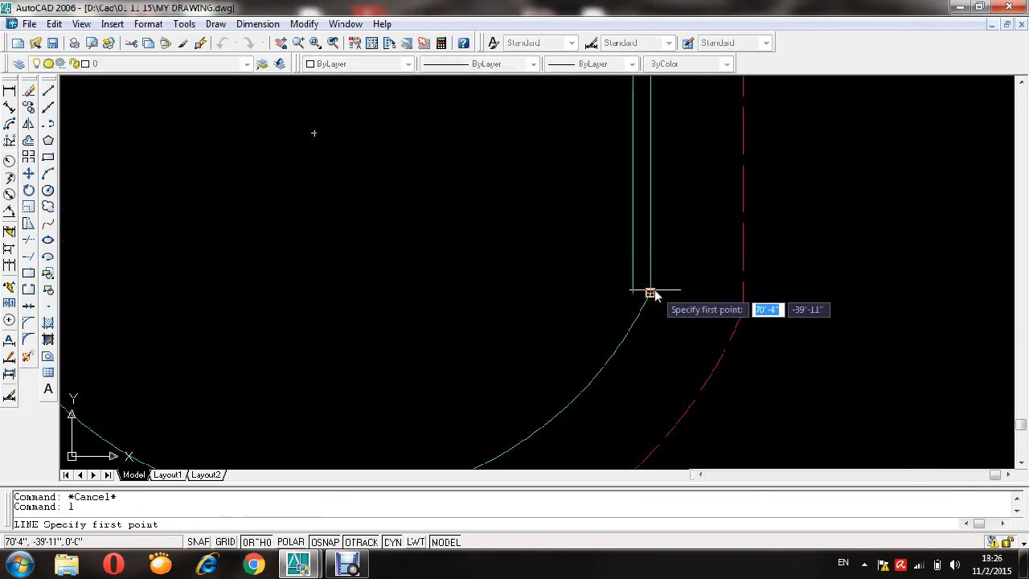
{"action": "scroll", "coordinate": [650, 291], "scroll_direction": "down", "scroll_amount": 3}
{"action": "left_click", "coordinate": [659, 277]}
{"action": "left_click", "coordinate": [233, 290]}
{"action": "key", "text": "Escape"}
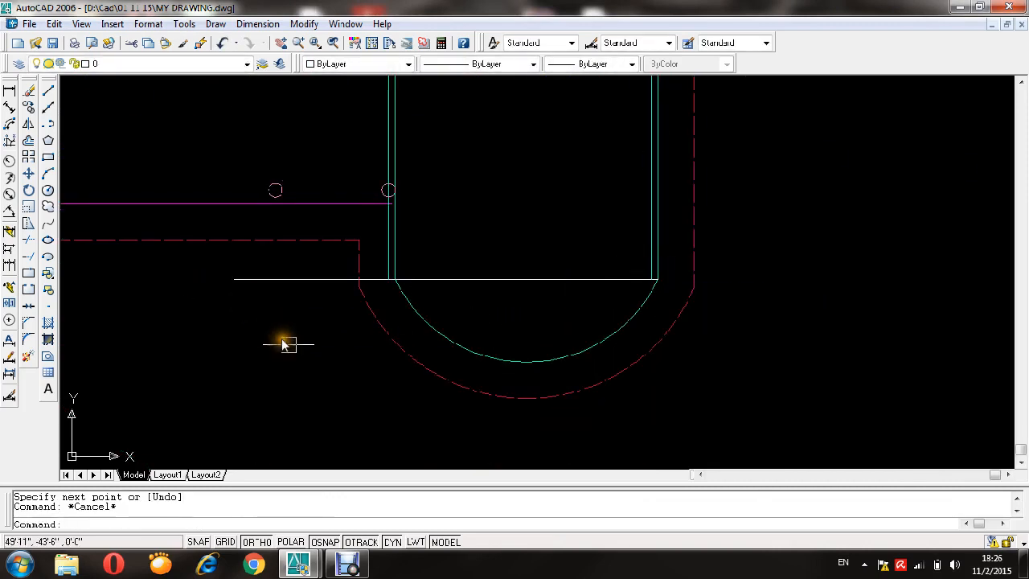
- Offset the horizontal line 9 upward into the garage and erase the original line
{"action": "type", "text": "o"}
{"action": "key", "text": "Return"}
{"action": "key", "text": "Return"}
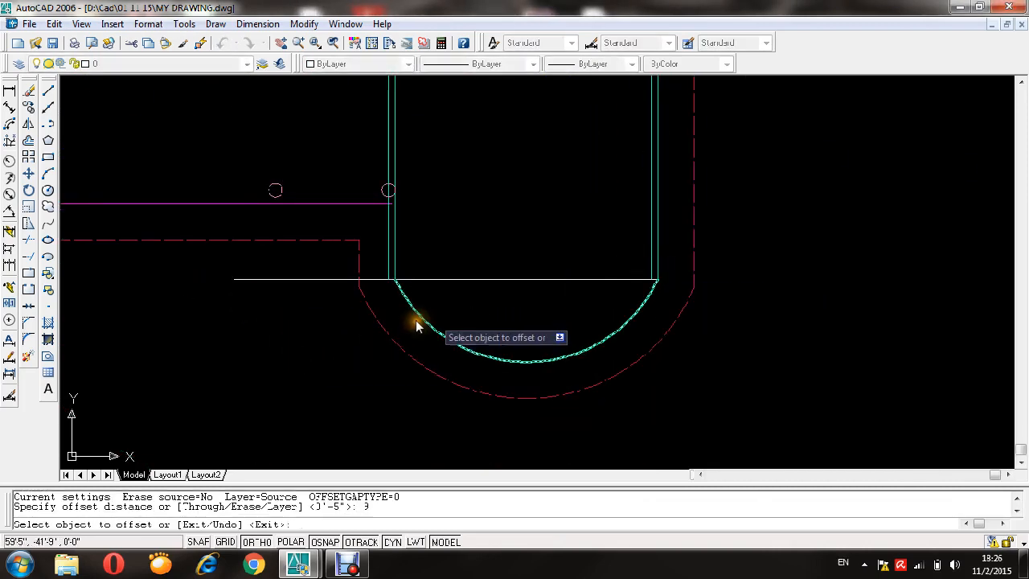
{"action": "left_click", "coordinate": [544, 279]}
{"action": "left_click", "coordinate": [538, 204]}
{"action": "key", "text": "Escape"}
{"action": "scroll", "coordinate": [655, 267], "scroll_direction": "up", "scroll_amount": 5}
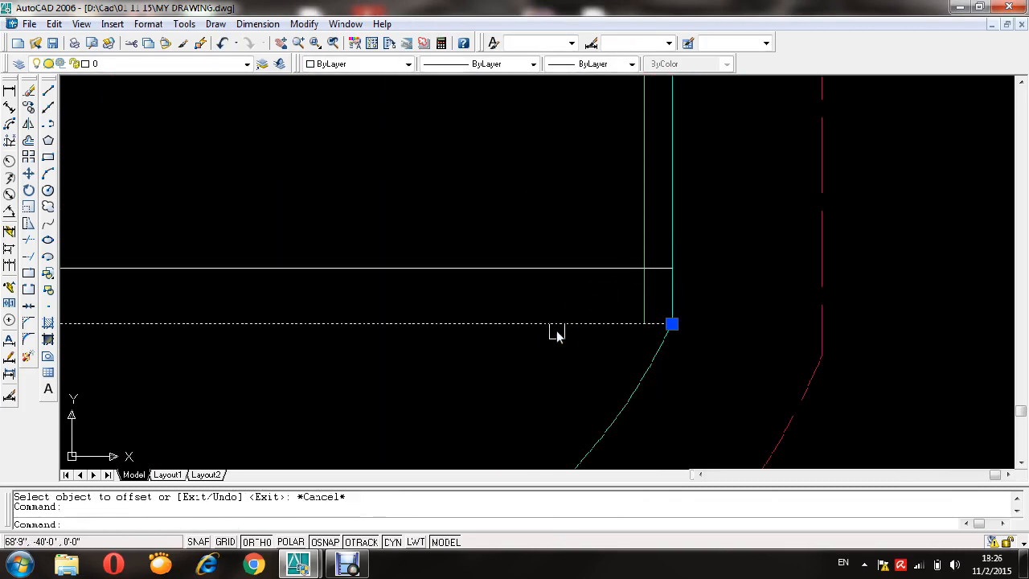
{"action": "type", "text": "e"}
{"action": "key", "text": "Return"}
{"action": "scroll", "coordinate": [418, 402], "scroll_direction": "down", "scroll_amount": 3}
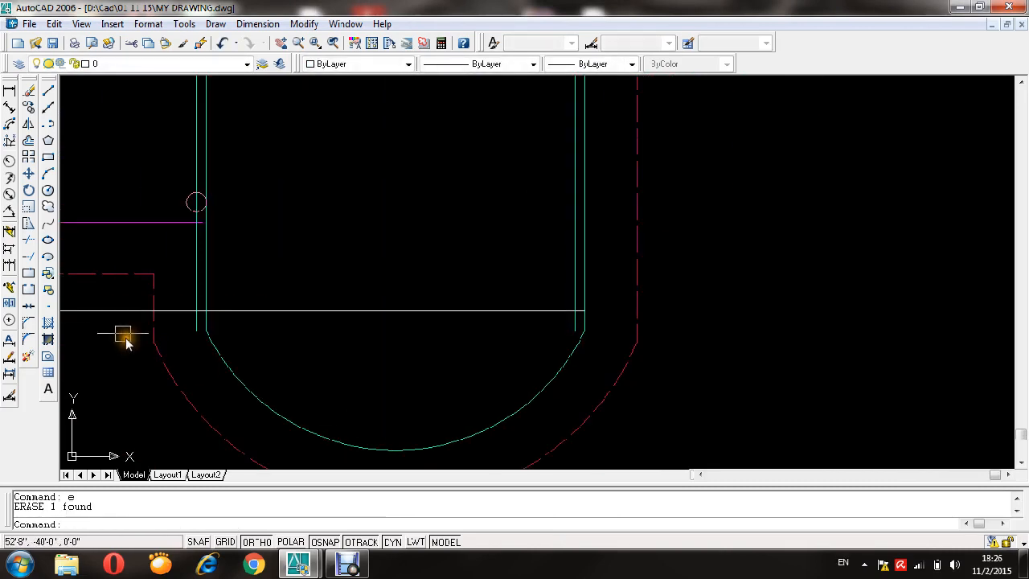
{"action": "scroll", "coordinate": [177, 184], "scroll_direction": "up", "scroll_amount": 6}
{"action": "type", "text": "co"}
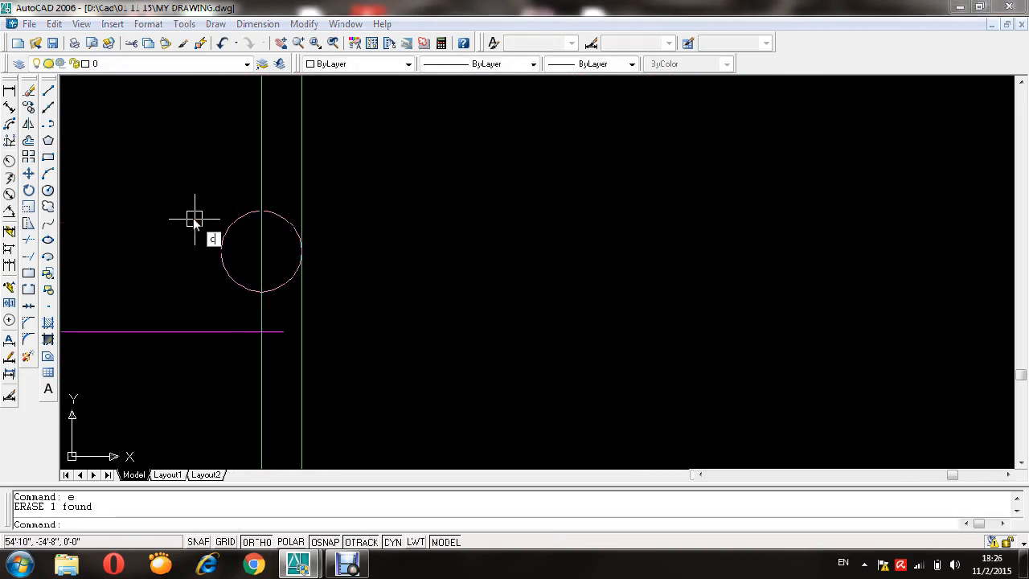
{"action": "key", "text": "Return"}
{"action": "left_click", "coordinate": [225, 269]}
{"action": "key", "text": "Return"}
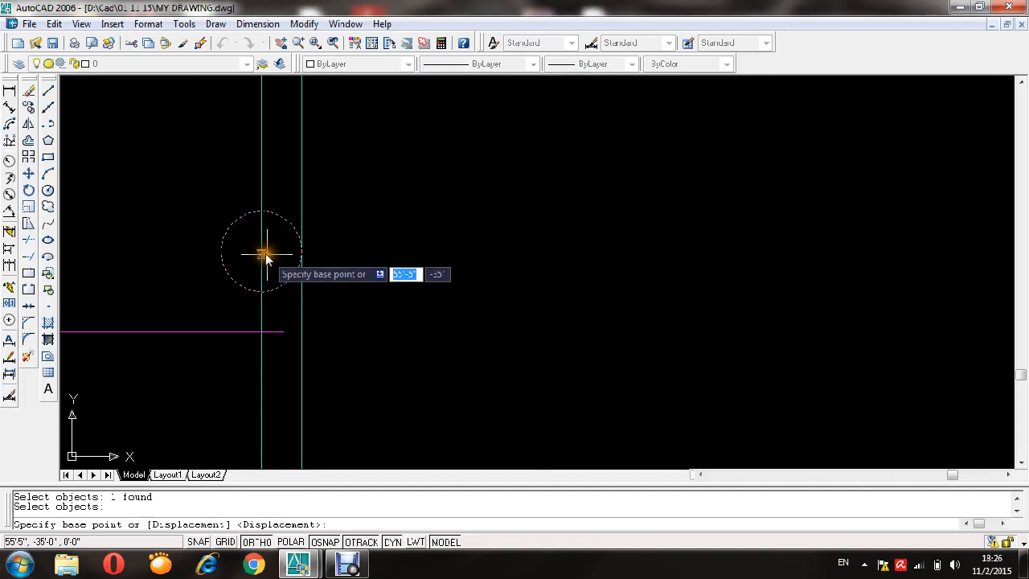
{"action": "key", "text": "Escape"}
- Copy the column circle on the garage's left side by its centre to the lower-left intersection of the guide lines
{"action": "key", "text": "Return"}
{"action": "left_click", "coordinate": [276, 284]}
{"action": "key", "text": "Return"}
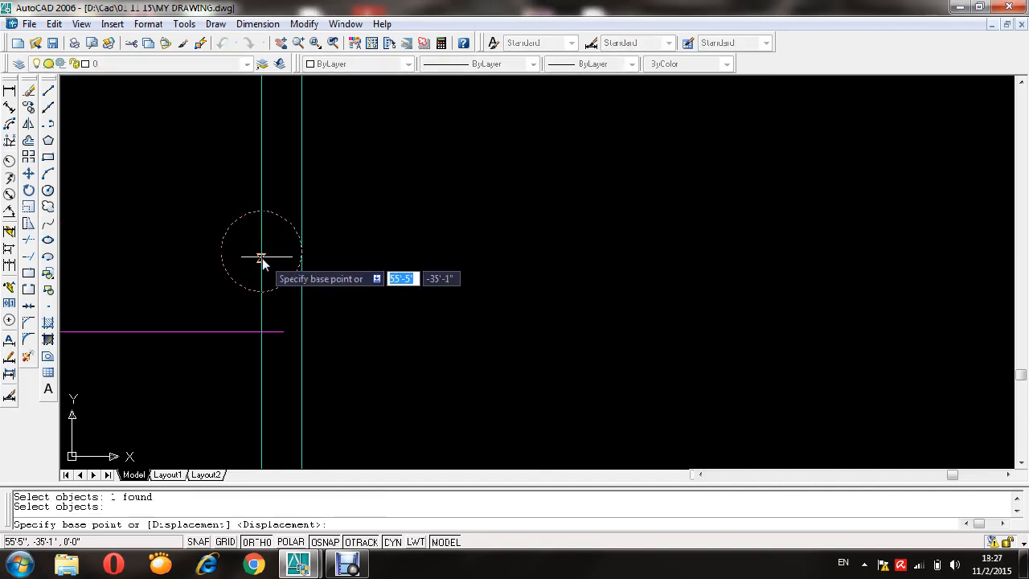
{"action": "left_click", "coordinate": [262, 251]}
{"action": "scroll", "coordinate": [264, 223], "scroll_direction": "down", "scroll_amount": 8}
{"action": "scroll", "coordinate": [265, 254], "scroll_direction": "up", "scroll_amount": 6}
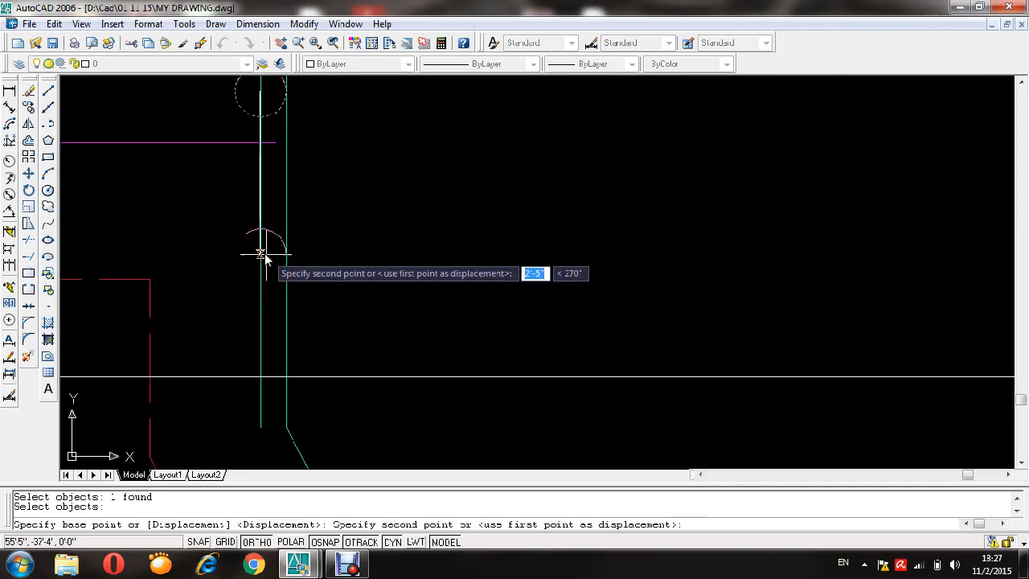
{"action": "left_click", "coordinate": [262, 364]}
{"action": "scroll", "coordinate": [254, 297], "scroll_direction": "down", "scroll_amount": 4}
{"action": "middle_click_drag", "start_coordinate": [262, 254], "coordinate": [270, 298]}
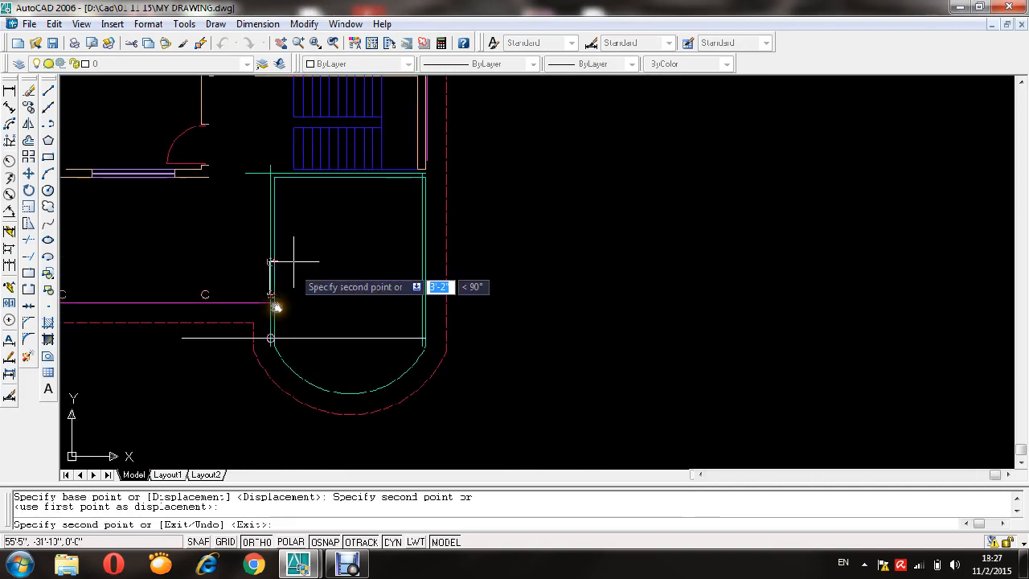
- Place further copies of the column circle at the upper-left, upper-right and lower-right guide intersections
{"action": "scroll", "coordinate": [271, 156], "scroll_direction": "up", "scroll_amount": 5}
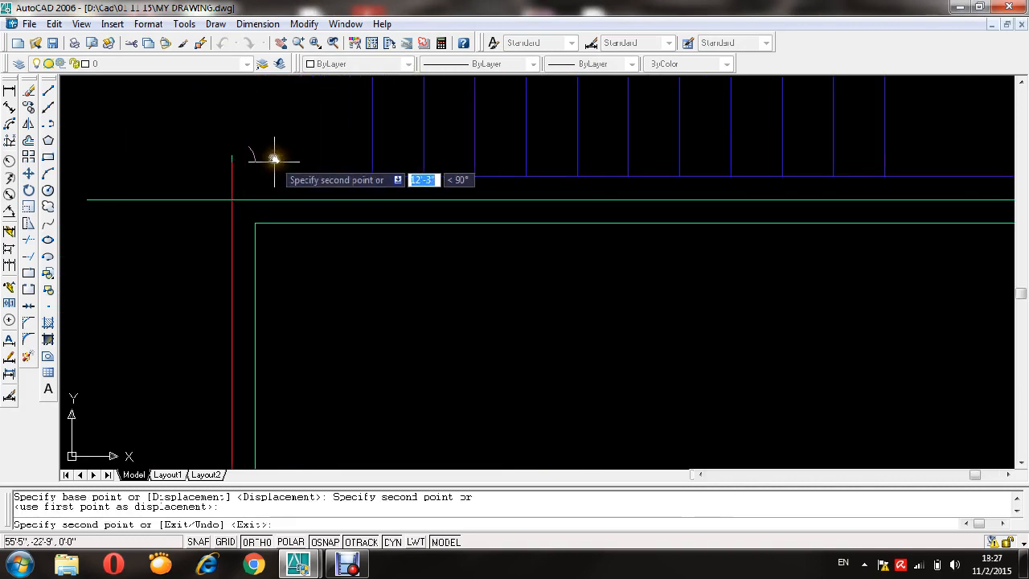
{"action": "left_click", "coordinate": [231, 199]}
{"action": "scroll", "coordinate": [237, 173], "scroll_direction": "down", "scroll_amount": 4}
{"action": "scroll", "coordinate": [432, 165], "scroll_direction": "up", "scroll_amount": 5}
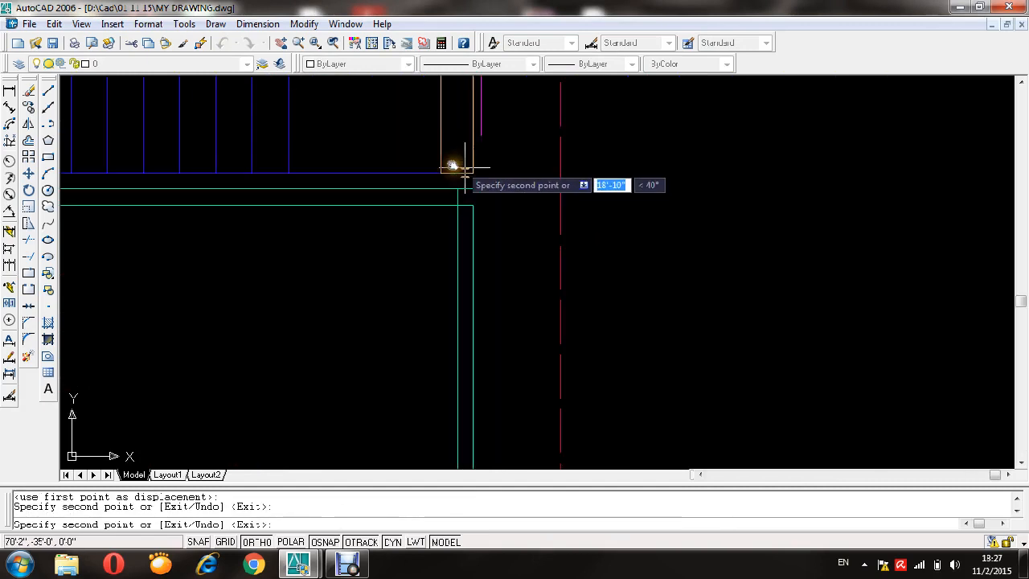
{"action": "left_click", "coordinate": [448, 193]}
{"action": "scroll", "coordinate": [450, 188], "scroll_direction": "down", "scroll_amount": 4}
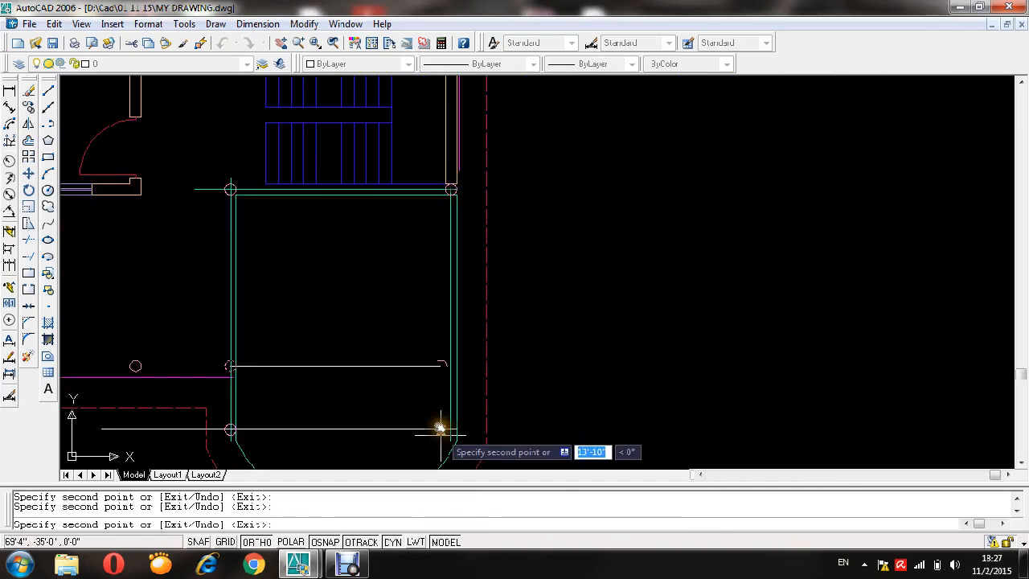
{"action": "scroll", "coordinate": [438, 434], "scroll_direction": "up", "scroll_amount": 5}
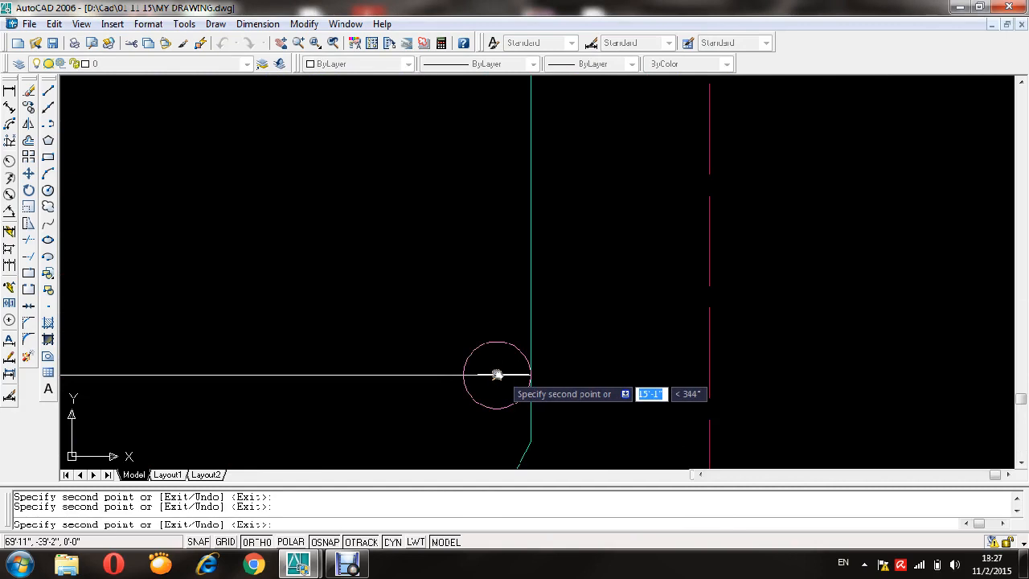
{"action": "scroll", "coordinate": [493, 353], "scroll_direction": "down", "scroll_amount": 3}
{"action": "key", "text": "Escape"}
- Erase the four guide lines running through the garage columns and save the drawing
{"action": "scroll", "coordinate": [501, 282], "scroll_direction": "up", "scroll_amount": 3}
{"action": "left_click", "coordinate": [505, 278]}
{"action": "scroll", "coordinate": [506, 281], "scroll_direction": "down", "scroll_amount": 3}
{"action": "left_click", "coordinate": [474, 312]}
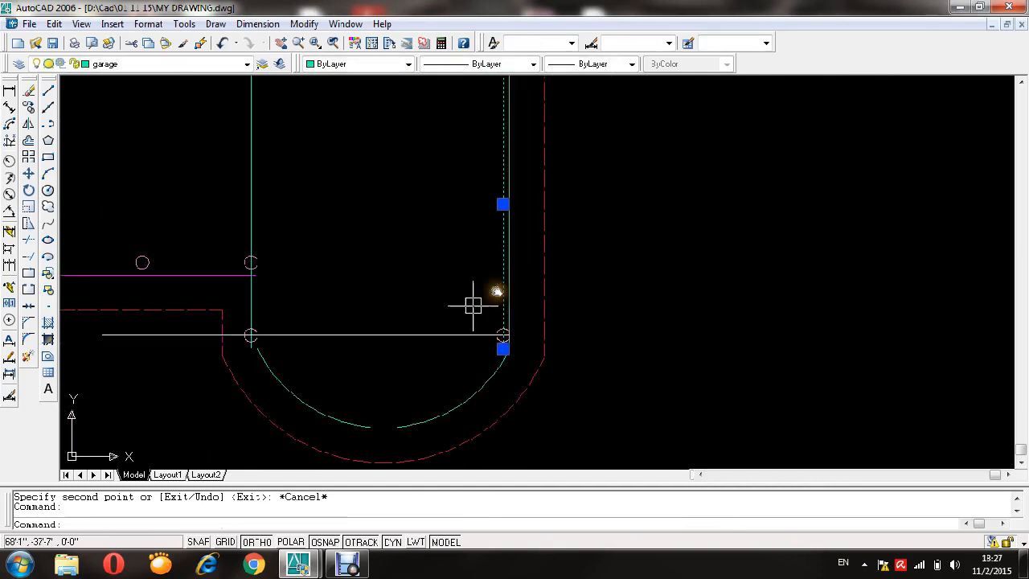
{"action": "left_click", "coordinate": [418, 357]}
{"action": "scroll", "coordinate": [420, 352], "scroll_direction": "up", "scroll_amount": 5}
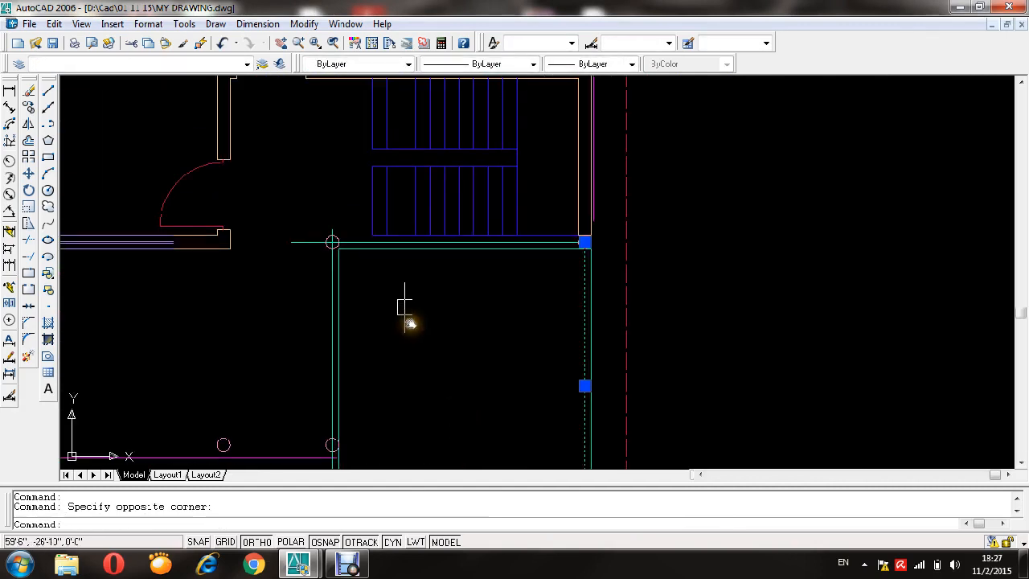
{"action": "left_click", "coordinate": [345, 268]}
{"action": "left_click", "coordinate": [273, 319]}
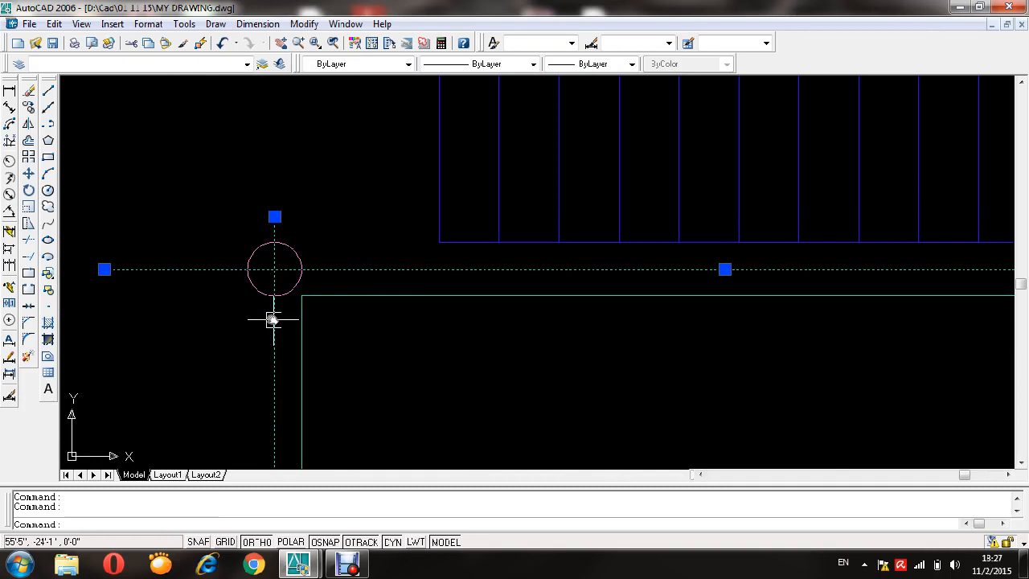
{"action": "type", "text": "e"}
{"action": "key", "text": "Return"}
{"action": "scroll", "coordinate": [344, 214], "scroll_direction": "down", "scroll_amount": 3}
{"action": "scroll", "coordinate": [420, 328], "scroll_direction": "up", "scroll_amount": 2}
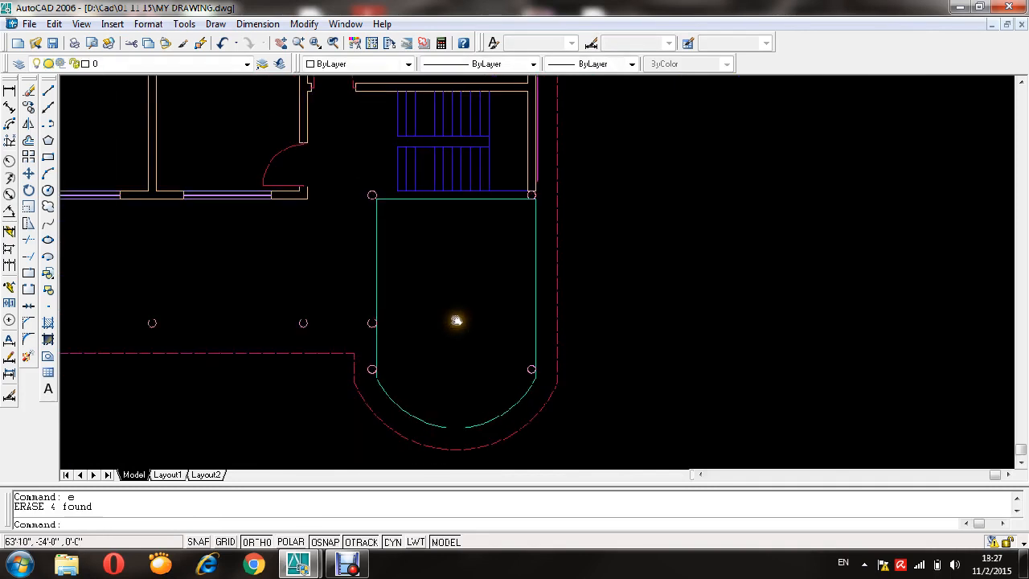
{"action": "key", "text": "ctrl+s"}
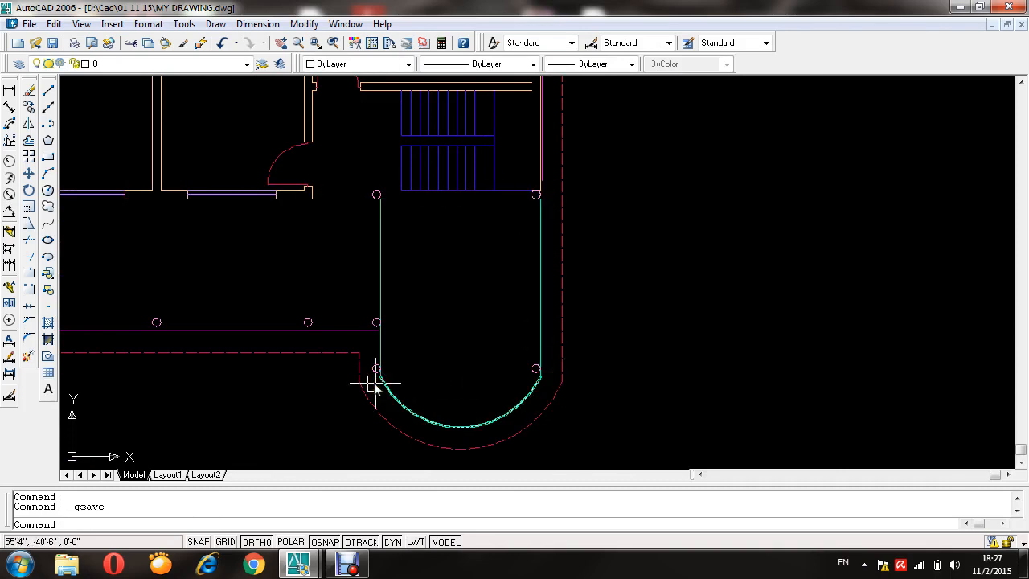
- Examine the placement of the new columns around the garage outline
{"action": "key", "text": "Escape"}
{"action": "key", "text": "Escape"}
{"action": "scroll", "coordinate": [440, 313], "scroll_direction": "down", "scroll_amount": 4}
{"action": "scroll", "coordinate": [401, 299], "scroll_direction": "up", "scroll_amount": 3}
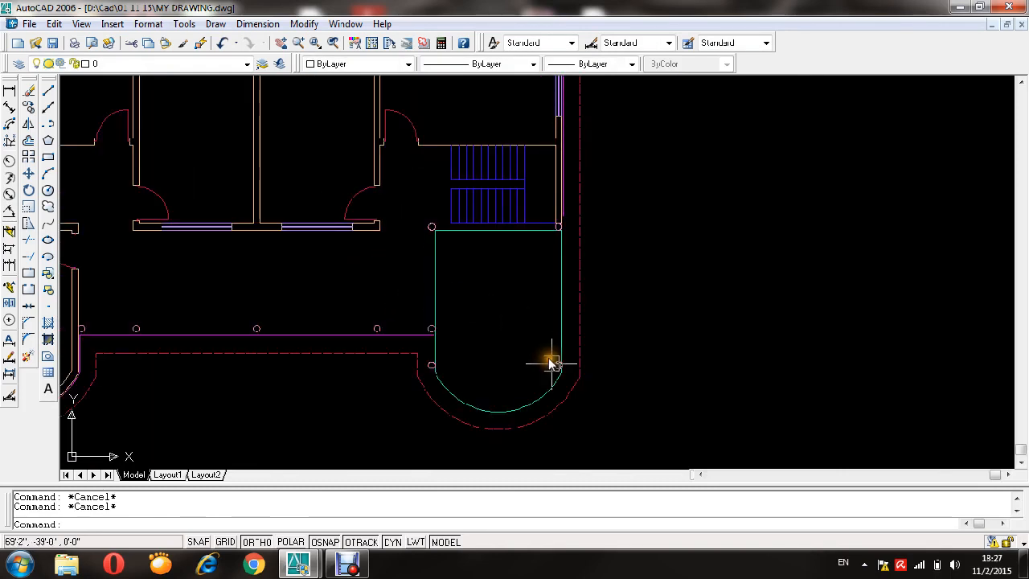
{"action": "scroll", "coordinate": [558, 356], "scroll_direction": "up", "scroll_amount": 5}
{"action": "scroll", "coordinate": [567, 362], "scroll_direction": "down", "scroll_amount": 4}
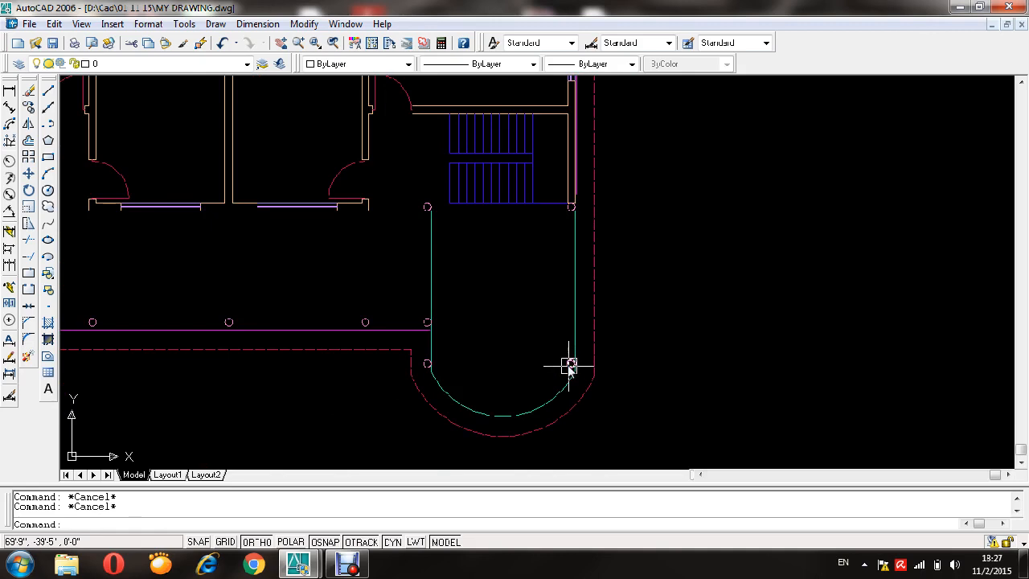
{"action": "scroll", "coordinate": [408, 364], "scroll_direction": "up", "scroll_amount": 3}
{"action": "scroll", "coordinate": [459, 362], "scroll_direction": "down", "scroll_amount": 3}
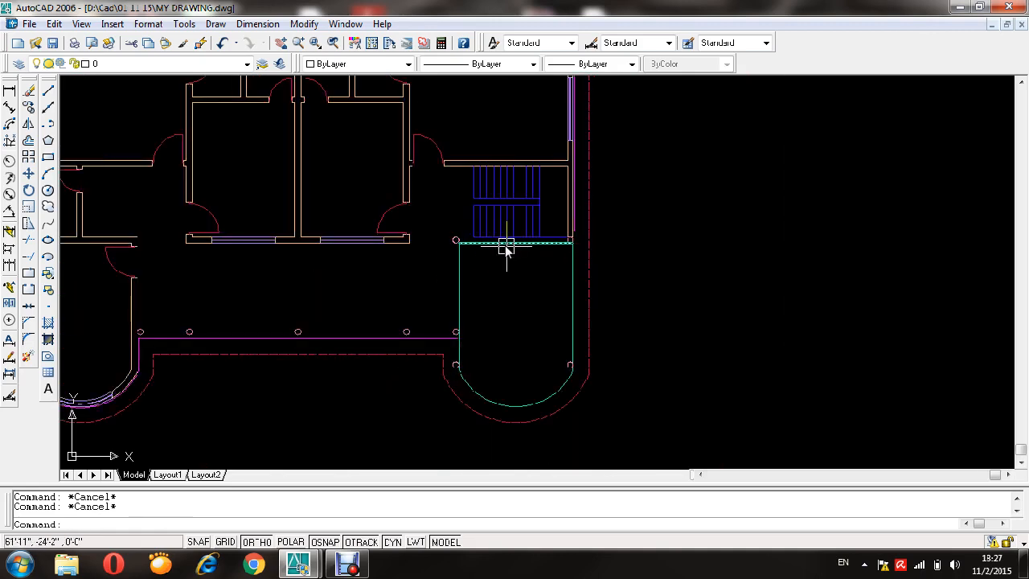
- Save the drawing
{"action": "key", "text": "ctrl+s"}
{"action": "key", "text": "Escape"}
{"action": "scroll", "coordinate": [523, 237], "scroll_direction": "down", "scroll_amount": 3}
{"action": "scroll", "coordinate": [524, 289], "scroll_direction": "up", "scroll_amount": 4}
{"action": "left_click", "coordinate": [413, 308]}
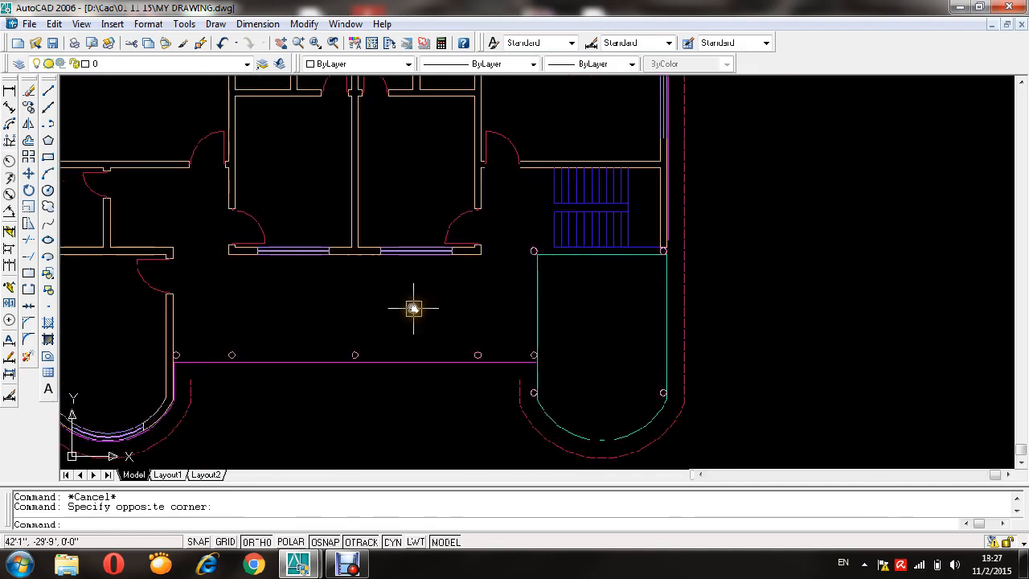
{"action": "scroll", "coordinate": [413, 308], "scroll_direction": "down", "scroll_amount": 3}
{"action": "scroll", "coordinate": [418, 294], "scroll_direction": "up", "scroll_amount": 1}
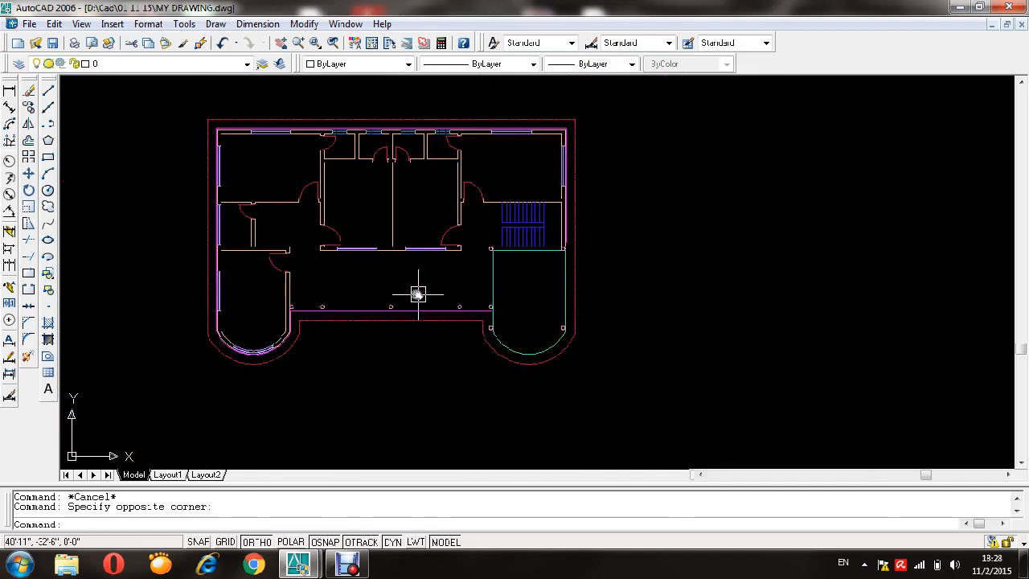
{"action": "key", "text": "ctrl+s"}
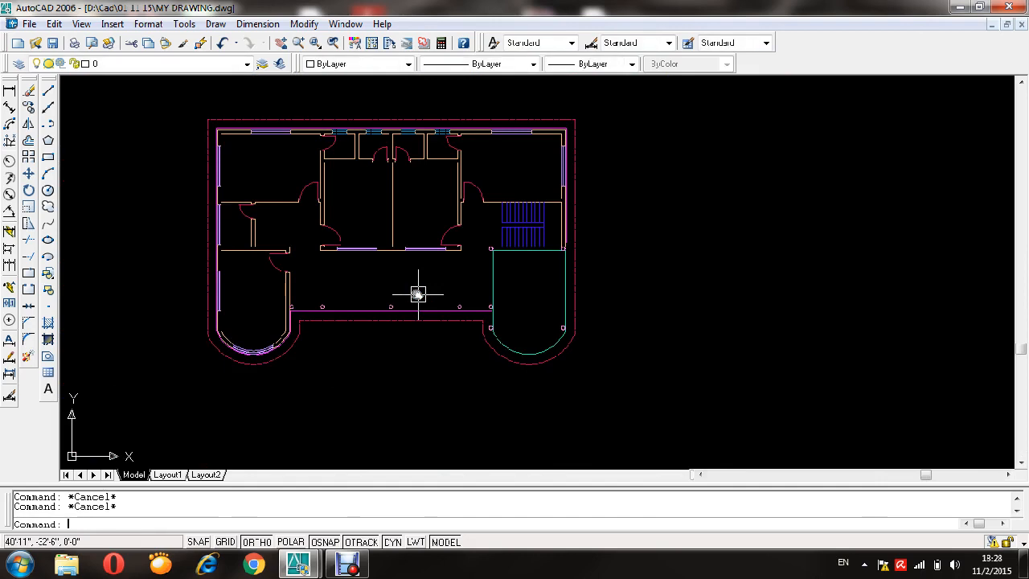
- Copy the whole floor plan horizontally to an empty area on the left of the original
{"action": "type", "text": "co"}
{"action": "key", "text": "Return"}
{"action": "scroll", "coordinate": [507, 229], "scroll_direction": "down", "scroll_amount": 2}
{"action": "left_click", "coordinate": [582, 138]}
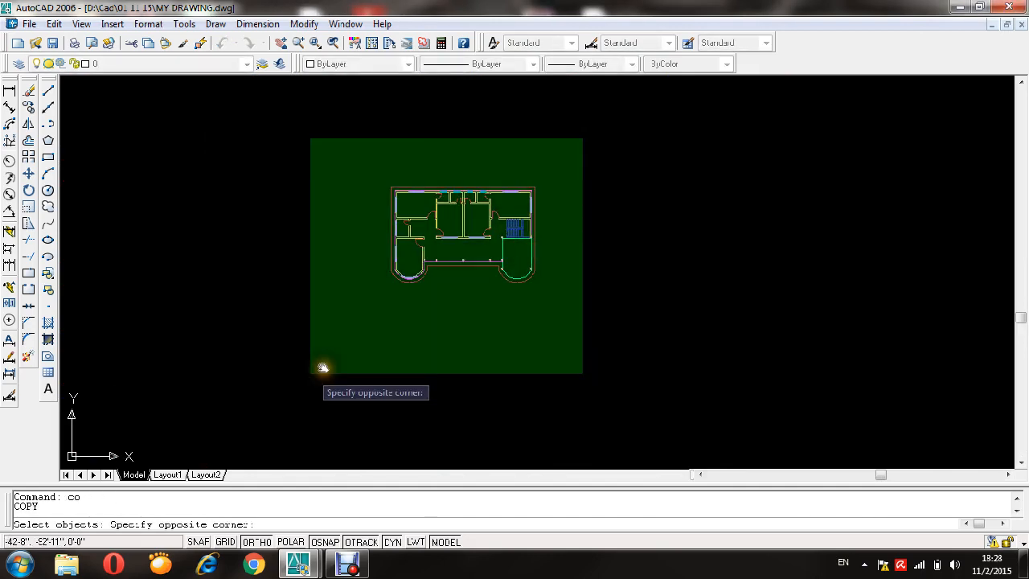
{"action": "left_click", "coordinate": [322, 367]}
{"action": "key", "text": "Return"}
{"action": "left_click", "coordinate": [498, 387]}
{"action": "left_click", "coordinate": [190, 383]}
{"action": "key", "text": "Escape"}
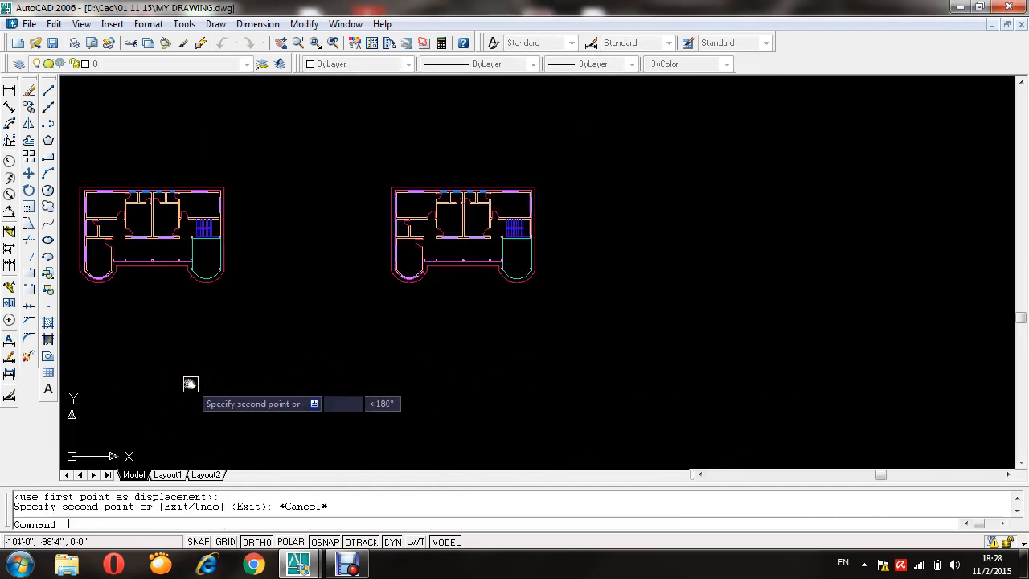
- Check the font and height settings of the Standard text style, leaving them as they are
{"action": "scroll", "coordinate": [147, 203], "scroll_direction": "up", "scroll_amount": 5}
{"action": "middle_click_drag", "start_coordinate": [795, 401], "coordinate": [867, 402]}
{"action": "middle_click_drag", "start_coordinate": [555, 291], "coordinate": [795, 334]}
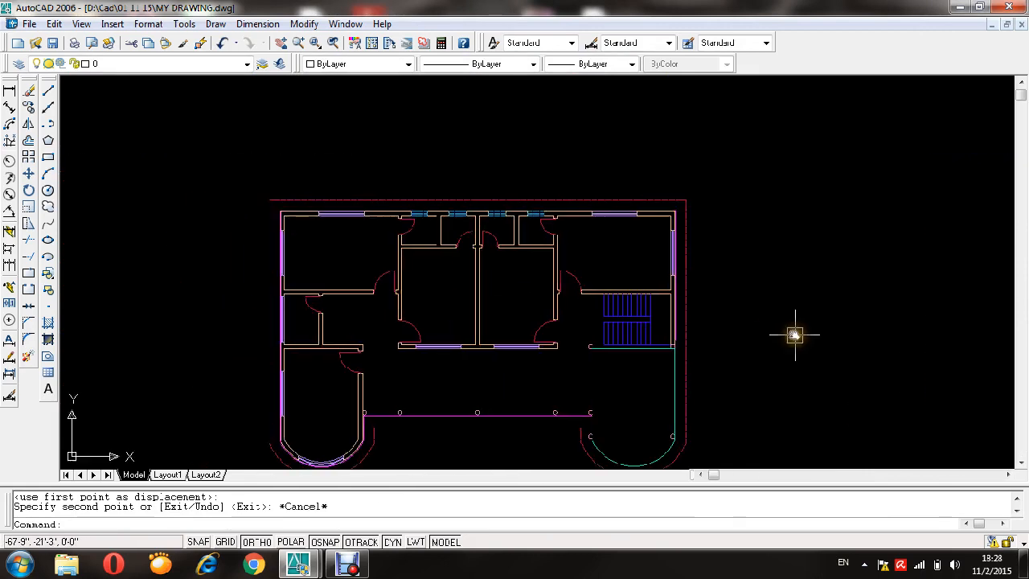
{"action": "scroll", "coordinate": [352, 217], "scroll_direction": "up", "scroll_amount": 4}
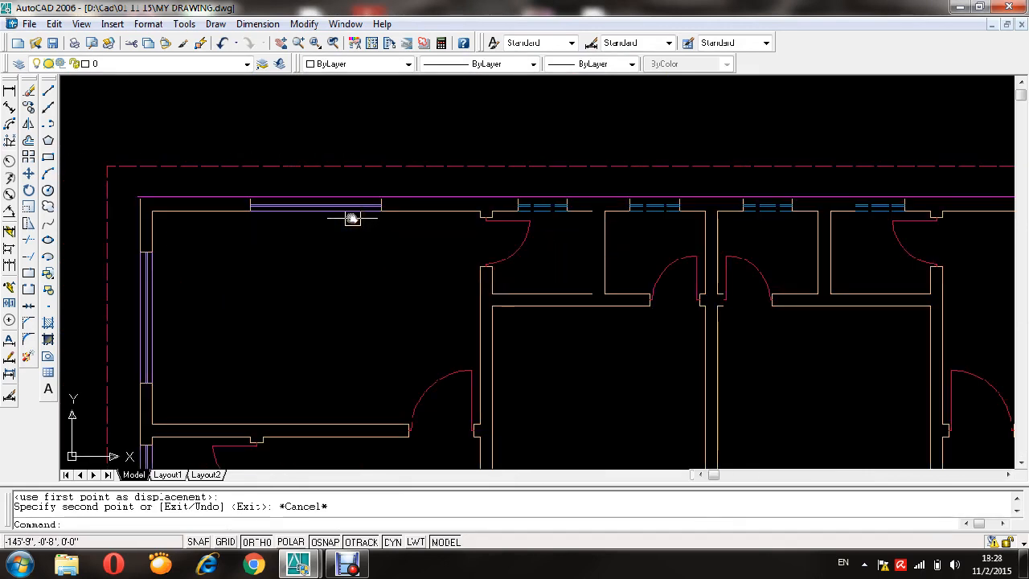
{"action": "middle_click_drag", "start_coordinate": [344, 187], "coordinate": [365, 147]}
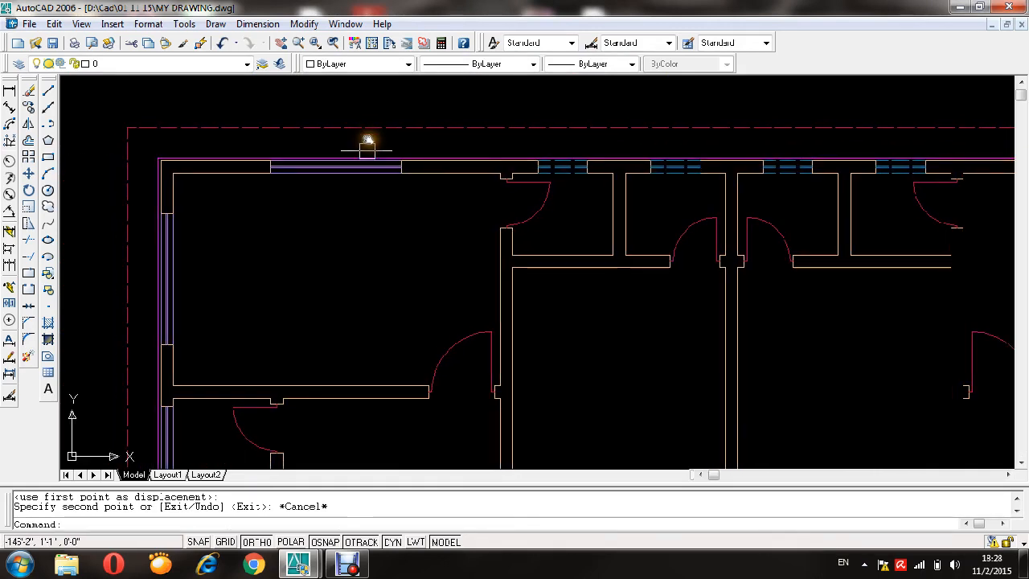
{"action": "left_click", "coordinate": [323, 279]}
{"action": "left_click", "coordinate": [322, 283]}
{"action": "key", "text": "Escape"}
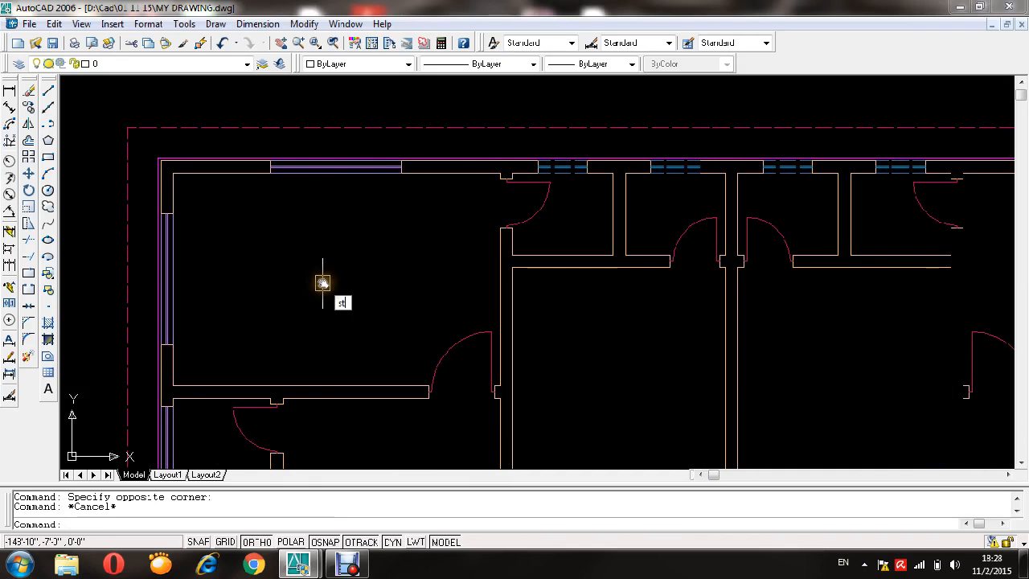
{"action": "type", "text": "st"}
{"action": "key", "text": "Return"}
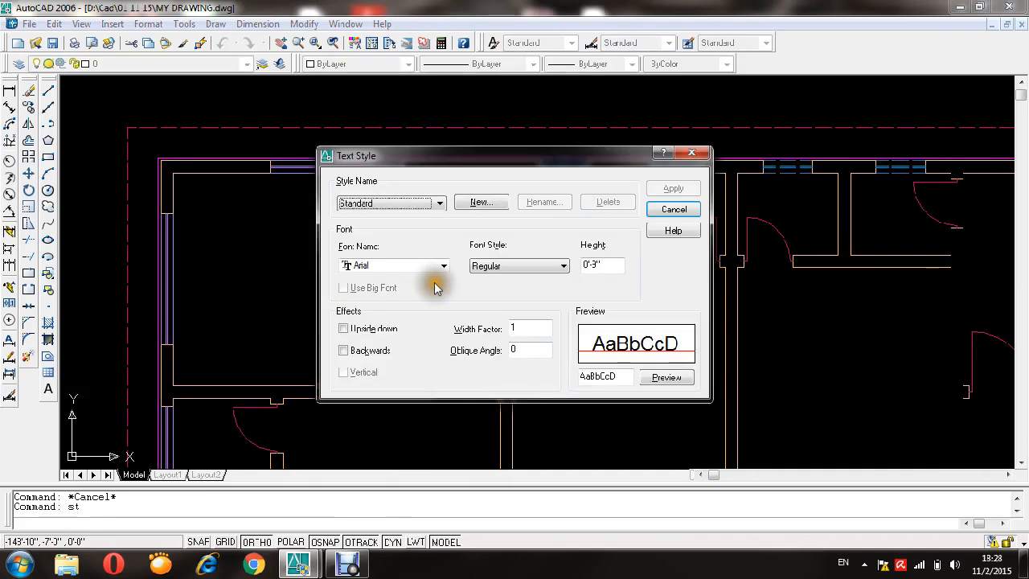
{"action": "left_click", "coordinate": [672, 209]}
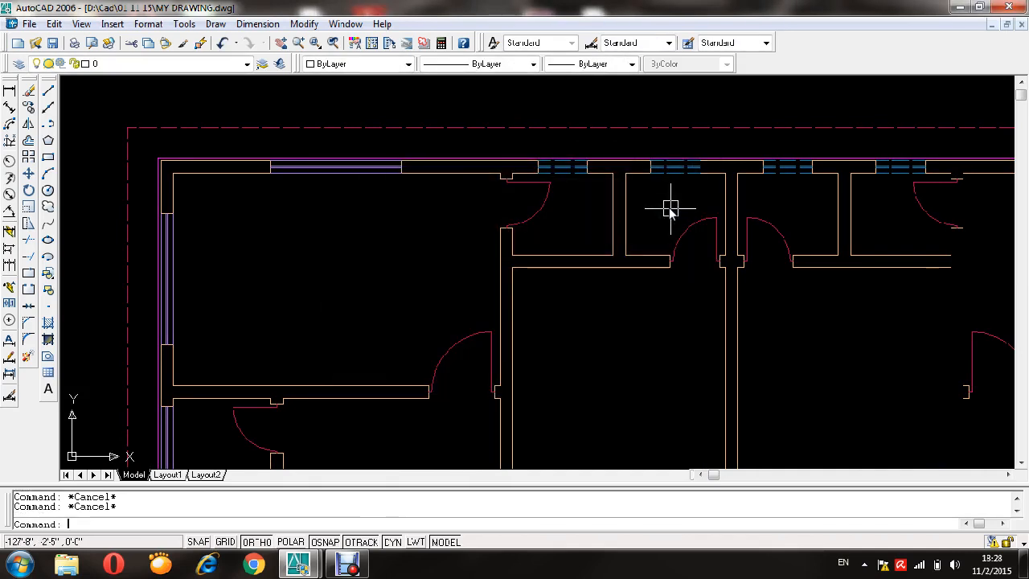
- Label the upper-left room of the copied plan with unrotated two-line text reading "BEDROOM" and "20'x3'"
{"action": "type", "text": "text"}
{"action": "key", "text": "Return"}
{"action": "left_click", "coordinate": [282, 262]}
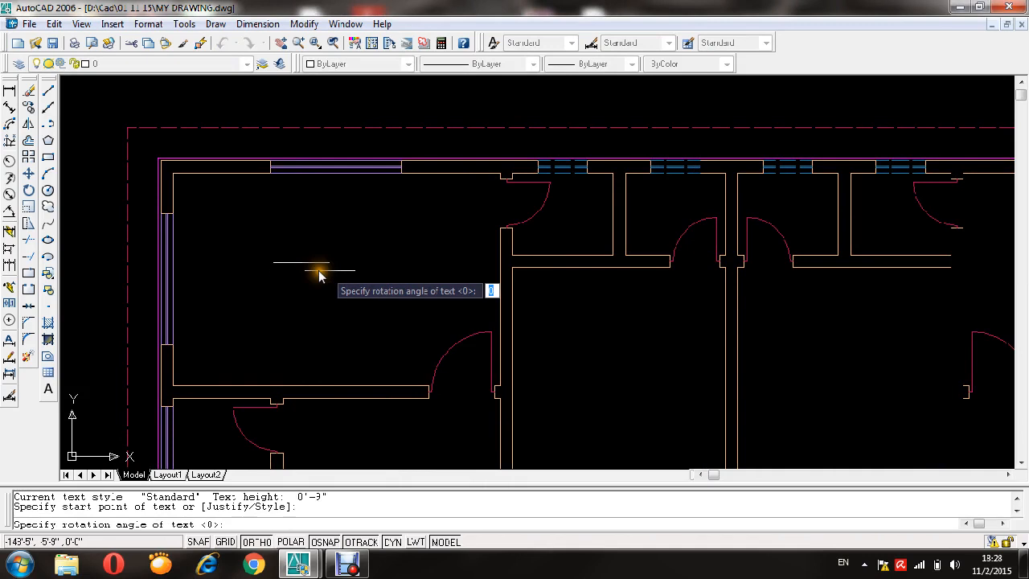
{"action": "key", "text": "Return"}
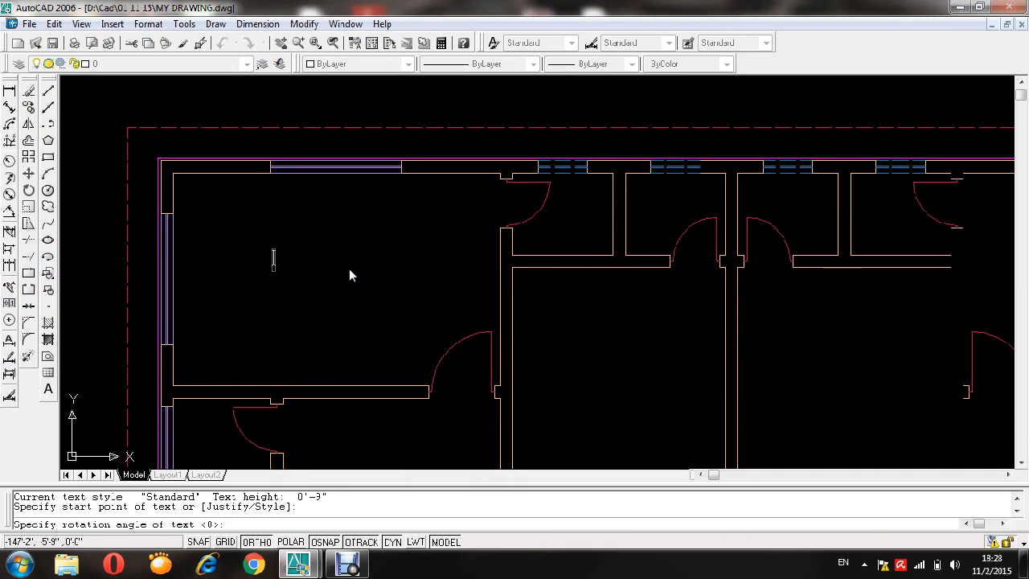
{"action": "type", "text": "BEDROOM"}
{"action": "key", "text": "Return"}
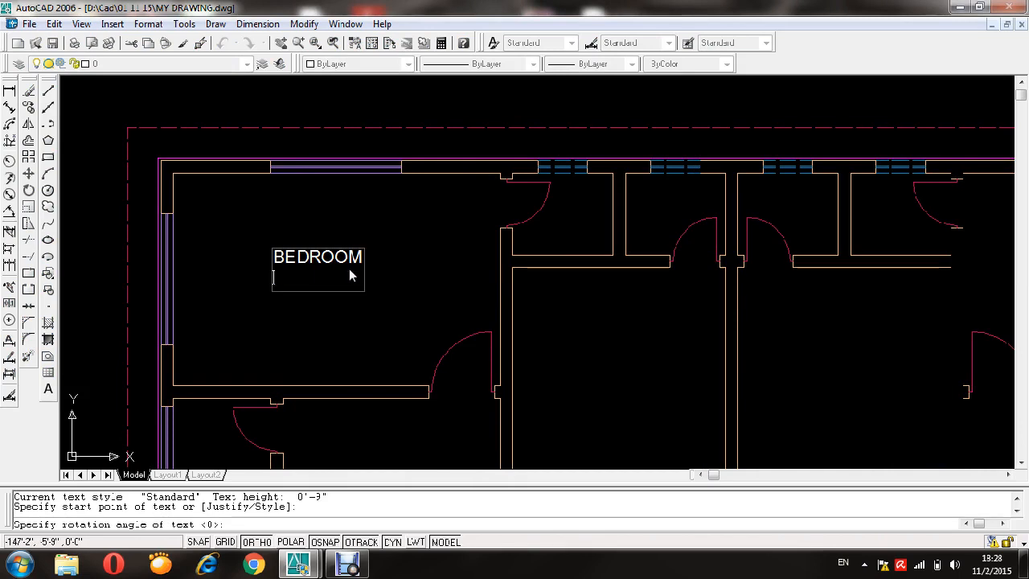
{"action": "type", "text": "20'X13"}
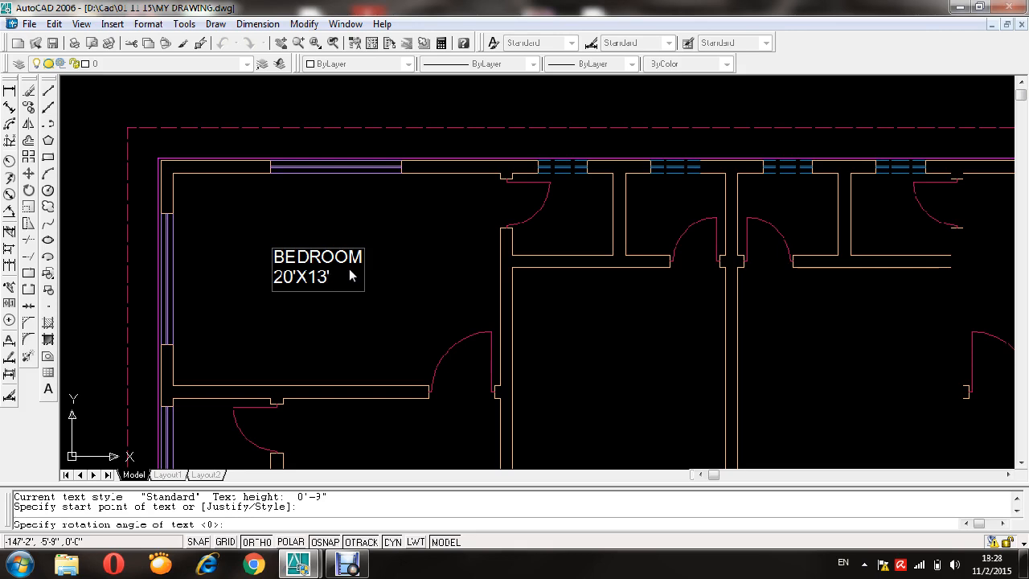
{"action": "left_click_drag", "start_coordinate": [318, 277], "coordinate": [296, 277]}
{"action": "type", "text": "x"}
{"action": "key", "text": "Return"}
{"action": "key", "text": "Return"}
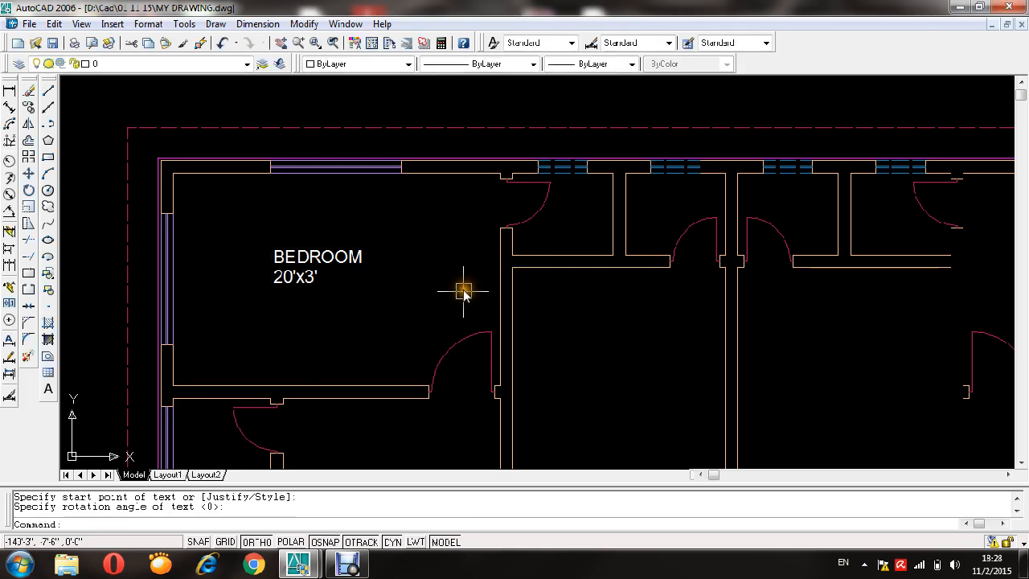
- Label the left of the two middle rooms with unrotated two-line text reading "BEDROOM" and "13'X17'"
{"action": "key", "text": "Return"}
{"action": "left_click", "coordinate": [569, 366]}
{"action": "key", "text": "Return"}
{"action": "type", "text": "BEDROOM"}
{"action": "key", "text": "Return"}
{"action": "type", "text": "13"}
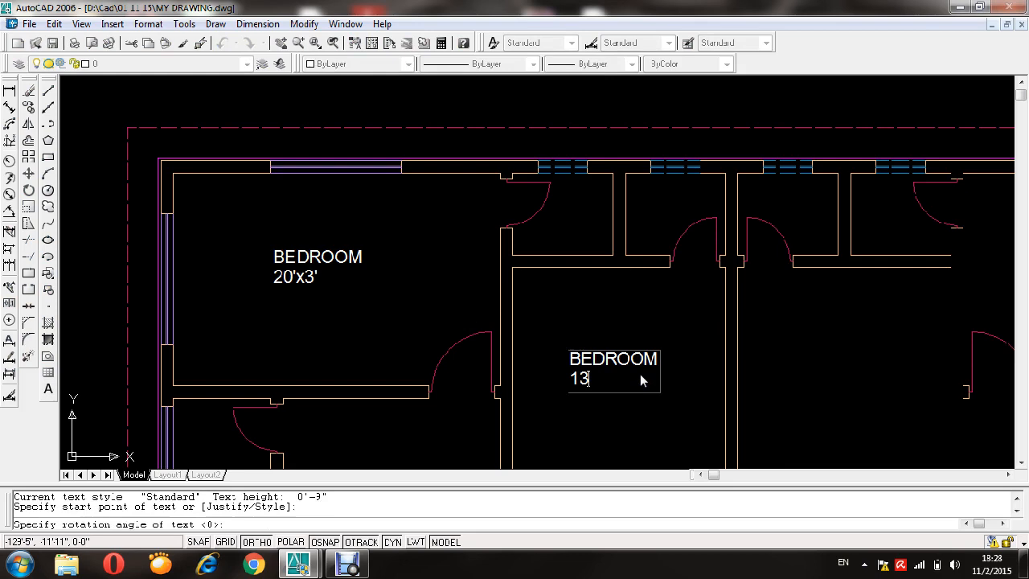
{"action": "type", "text": "'X17"}
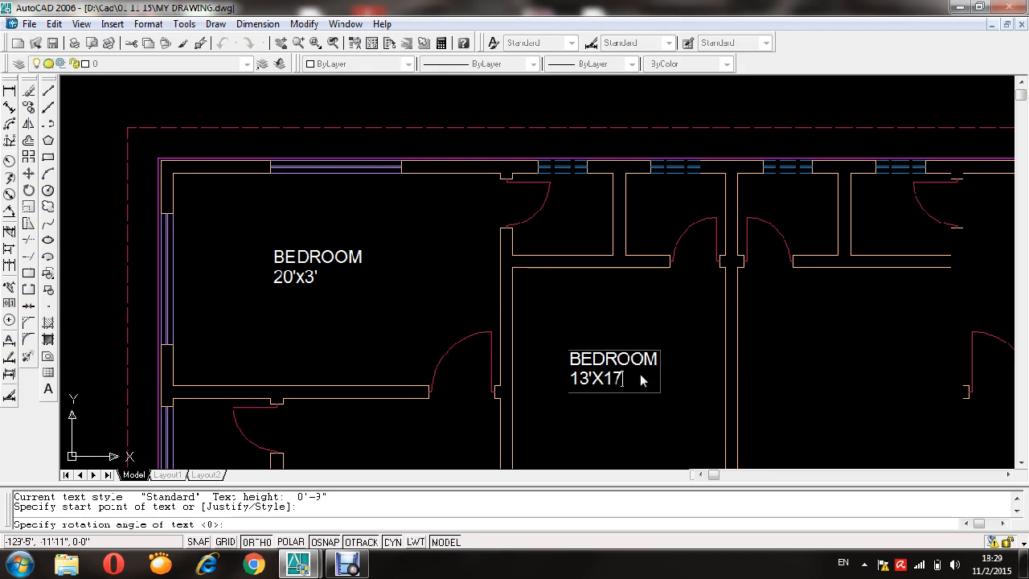
{"action": "key", "text": "Return"}
{"action": "key", "text": "Return"}
{"action": "scroll", "coordinate": [619, 362], "scroll_direction": "down", "scroll_amount": 2}
{"action": "mouse_move", "coordinate": [613, 356]}
{"action": "middle_mouse_down"}
{"action": "mouse_move", "coordinate": [404, 30]}
{"action": "mouse_move", "coordinate": [420, 161]}
{"action": "middle_mouse_up"}
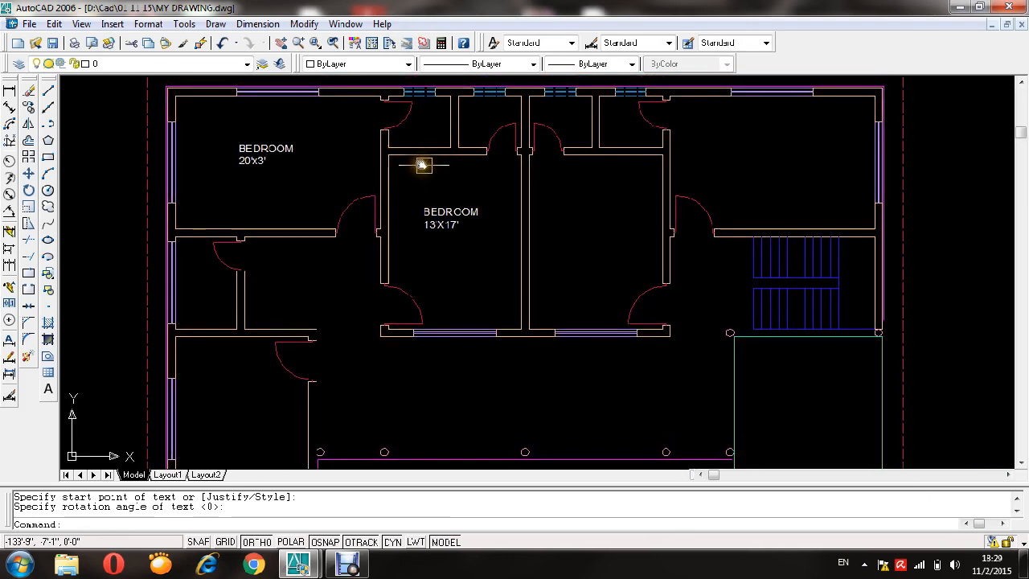
{"action": "key", "text": "Return"}
{"action": "key", "text": "Escape"}
{"action": "key", "text": "Return"}
{"action": "scroll", "coordinate": [416, 184], "scroll_direction": "up", "scroll_amount": 3}
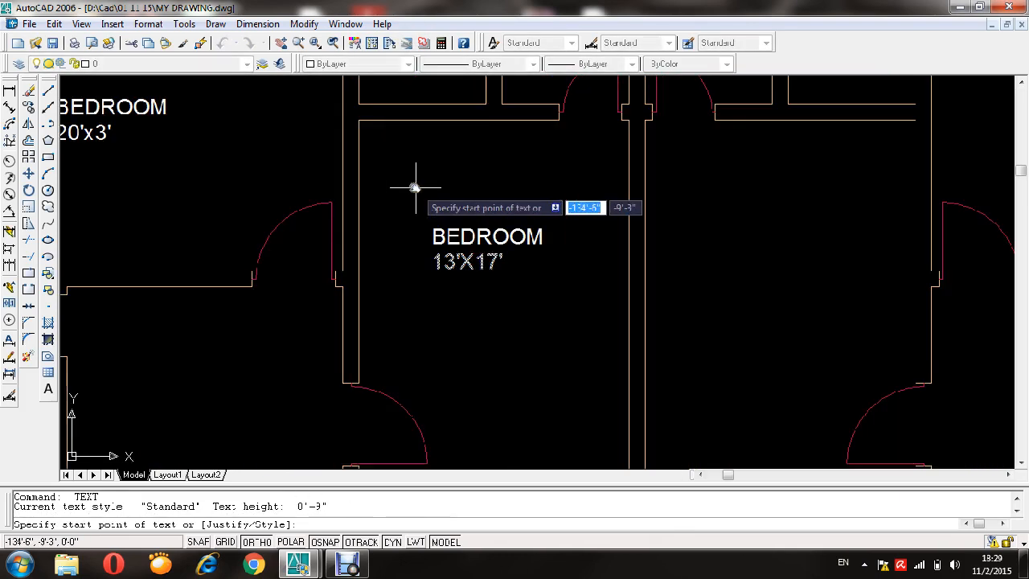
{"action": "key", "text": "Escape"}
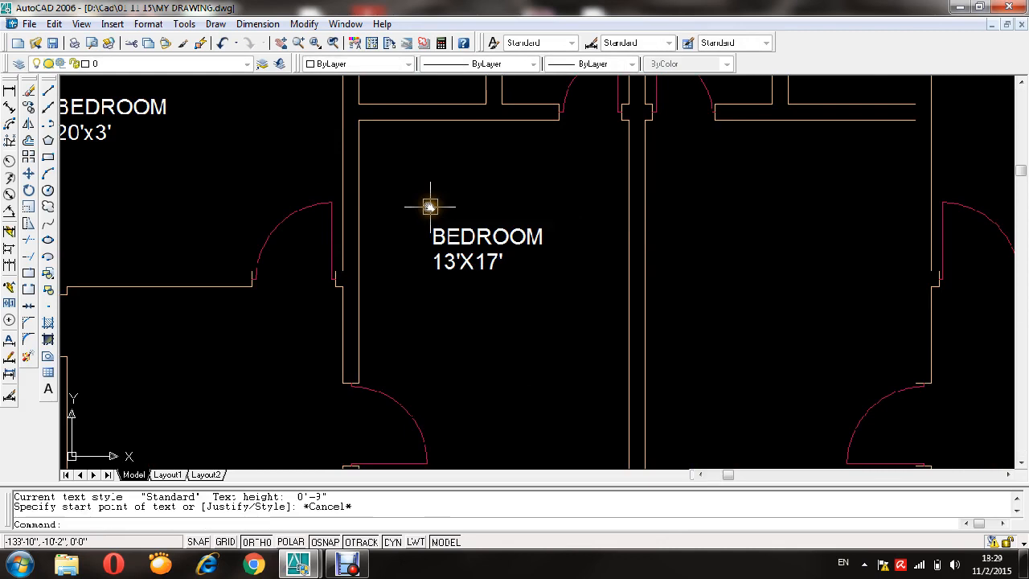
- Measure the width of the left middle bedroom between its side walls with a linear dimension, without placing it
{"action": "left_click", "coordinate": [9, 90]}
{"action": "left_click", "coordinate": [359, 141]}
{"action": "key", "text": "Escape"}
{"action": "key", "text": "Return"}
{"action": "left_click", "coordinate": [361, 142]}
{"action": "left_click", "coordinate": [632, 140]}
{"action": "key", "text": "Escape"}
{"action": "key", "text": "Return"}
{"action": "left_click", "coordinate": [516, 126]}
{"action": "scroll", "coordinate": [705, 220], "scroll_direction": "down", "scroll_amount": 2}
{"action": "scroll", "coordinate": [433, 169], "scroll_direction": "up", "scroll_amount": 6}
{"action": "key", "text": "Escape"}
- Correct the size line in the upper-left bedroom's label to 20'x13'
{"action": "double_click", "coordinate": [371, 197]}
{"action": "left_click", "coordinate": [367, 202]}
{"action": "type", "text": "1"}
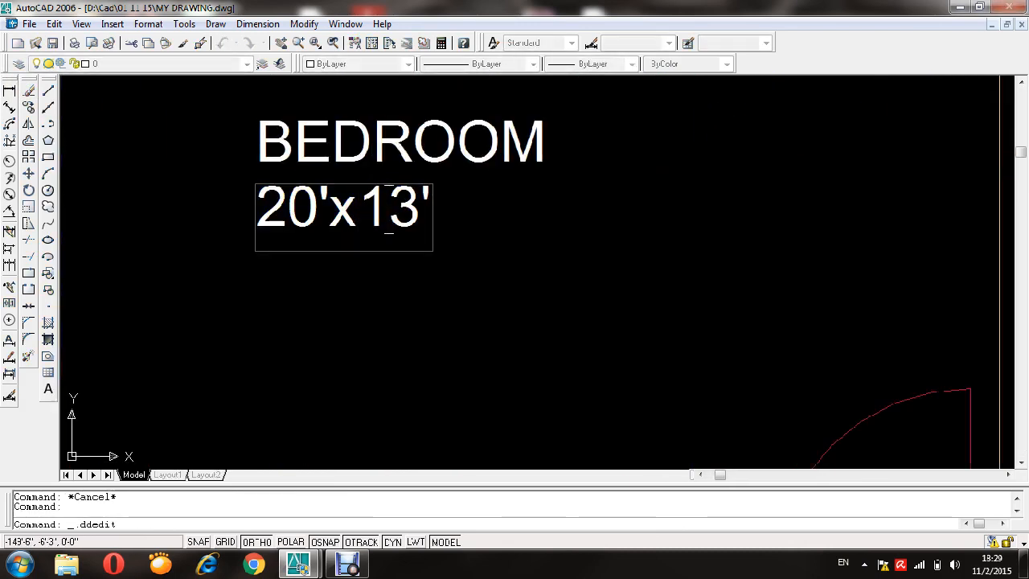
{"action": "key", "text": "Return"}
{"action": "scroll", "coordinate": [402, 207], "scroll_direction": "down", "scroll_amount": 8}
{"action": "scroll", "coordinate": [402, 207], "scroll_direction": "up", "scroll_amount": 4}
{"action": "key", "text": "Escape"}
- Start an unrotated text label in the small room beside the upper-left bedroom with "BATH" as its first line
{"action": "scroll", "coordinate": [471, 295], "scroll_direction": "up", "scroll_amount": 2}
{"action": "type", "text": "dt"}
{"action": "key", "text": "Return"}
{"action": "scroll", "coordinate": [426, 281], "scroll_direction": "up", "scroll_amount": 3}
{"action": "left_click", "coordinate": [435, 268]}
{"action": "key", "text": "Return"}
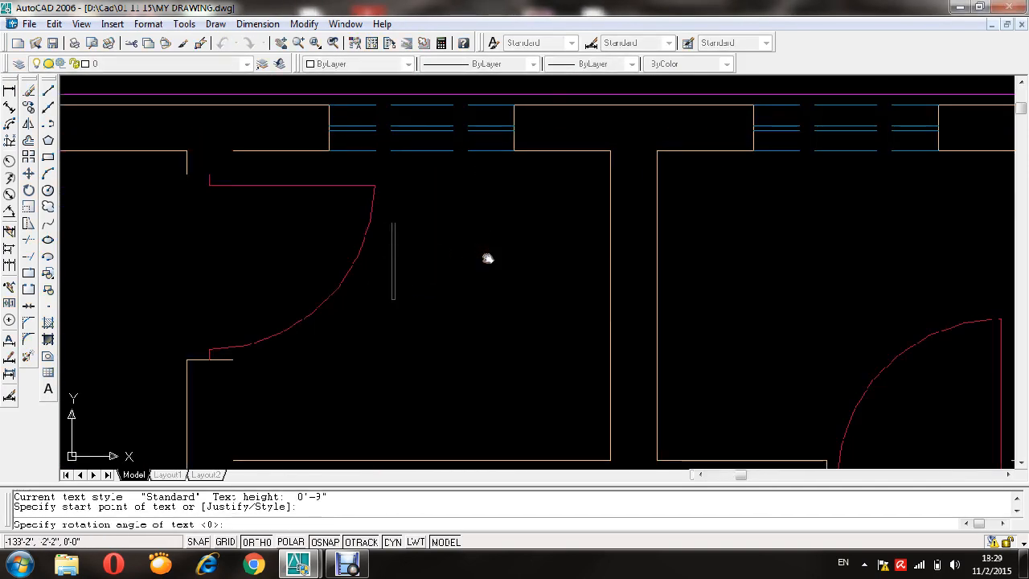
{"action": "type", "text": "BATH"}
{"action": "key", "text": "Return"}
- Add the size line 6'-2"x5' beneath "BATH" and finish the label
{"action": "type", "text": "6"}
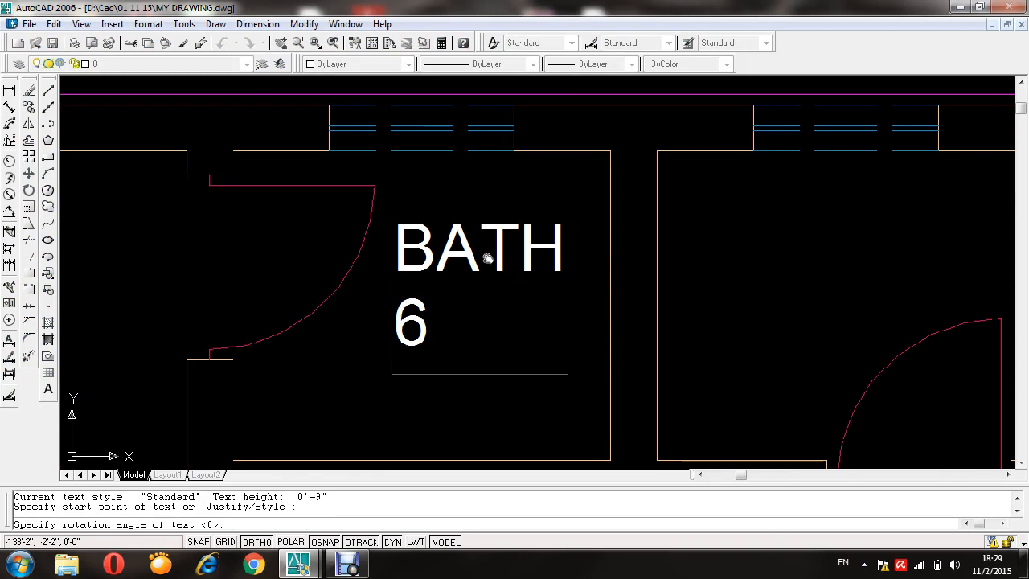
{"action": "type", "text": "'-2"}
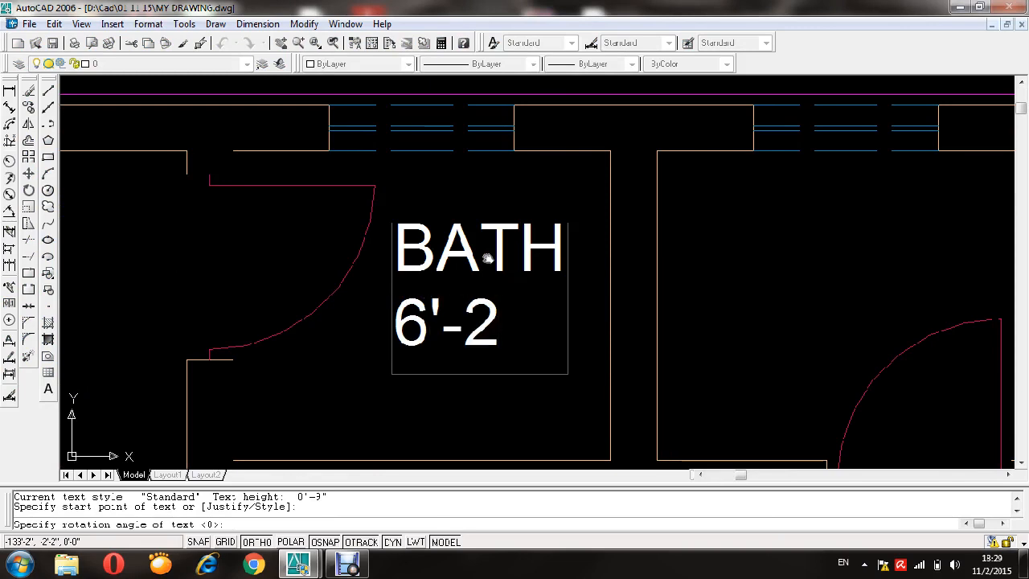
{"action": "type", "text": "\""}
{"action": "key", "text": "BackSpace"}
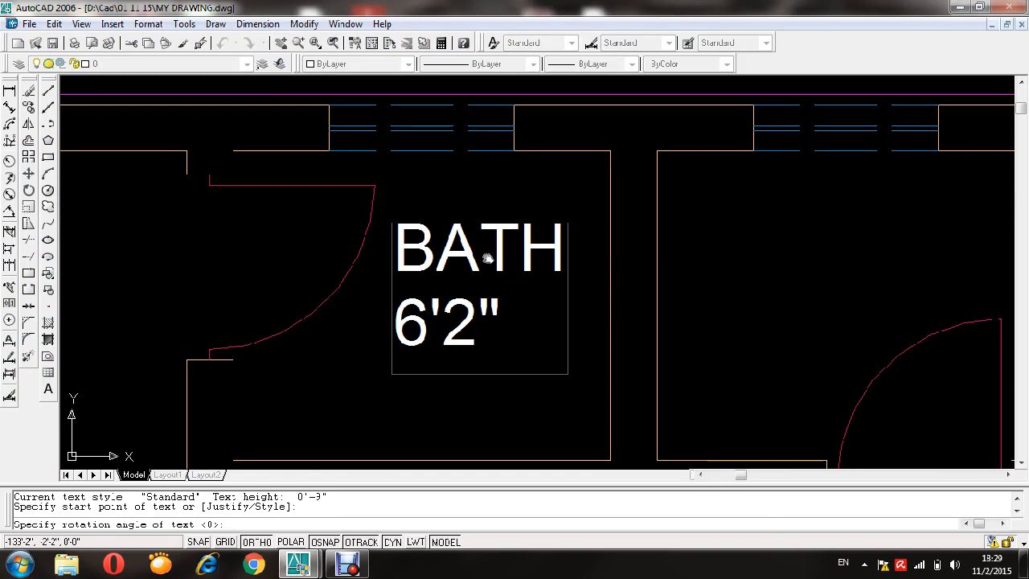
{"action": "type", "text": "-2\""}
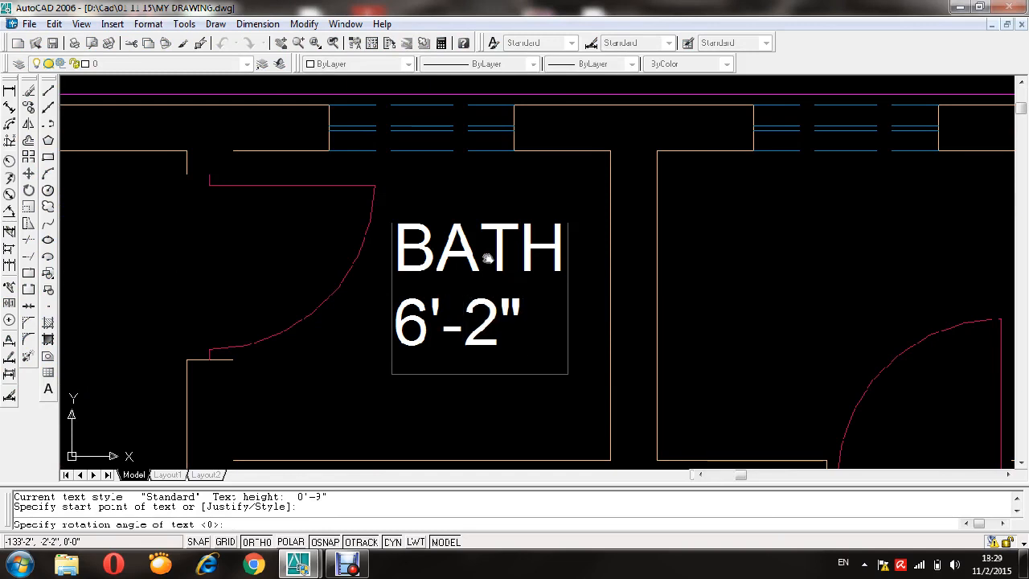
{"action": "type", "text": "x"}
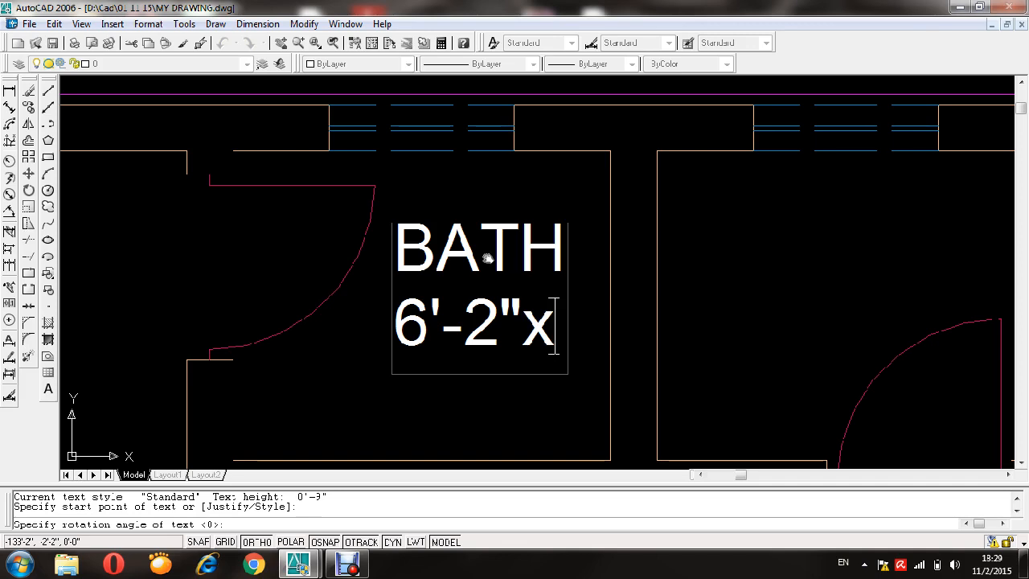
{"action": "type", "text": "5'"}
{"action": "key", "text": "Return"}
{"action": "key", "text": "Return"}
- Label the small room below the upper-left bedroom with unrotated two-line text reading "KITCHEN" and "6'x9'"
{"action": "middle_click_drag", "start_coordinate": [755, 273], "coordinate": [539, 220]}
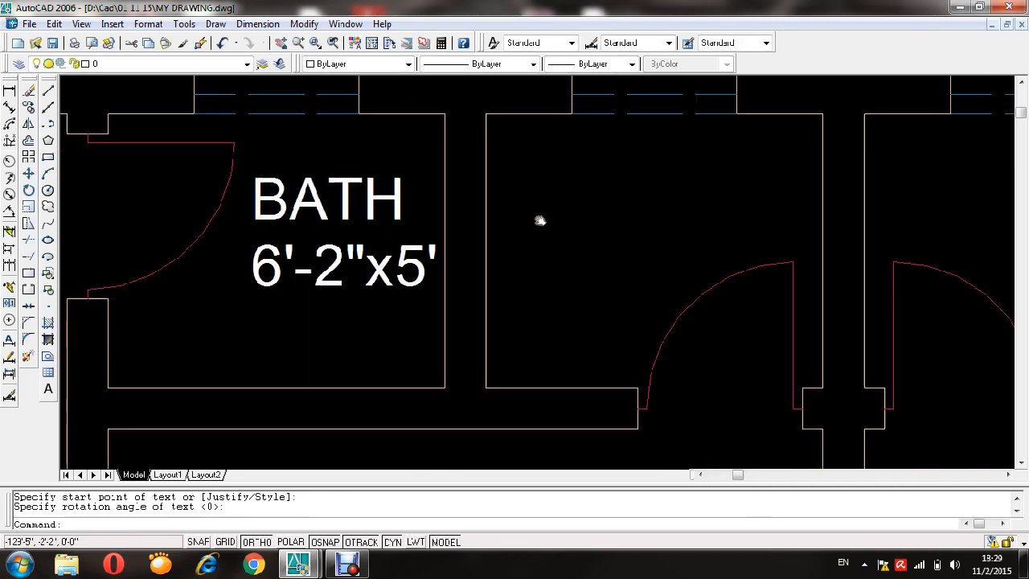
{"action": "scroll", "coordinate": [539, 222], "scroll_direction": "down", "scroll_amount": 2}
{"action": "scroll", "coordinate": [526, 188], "scroll_direction": "down", "scroll_amount": 2}
{"action": "type", "text": "dt"}
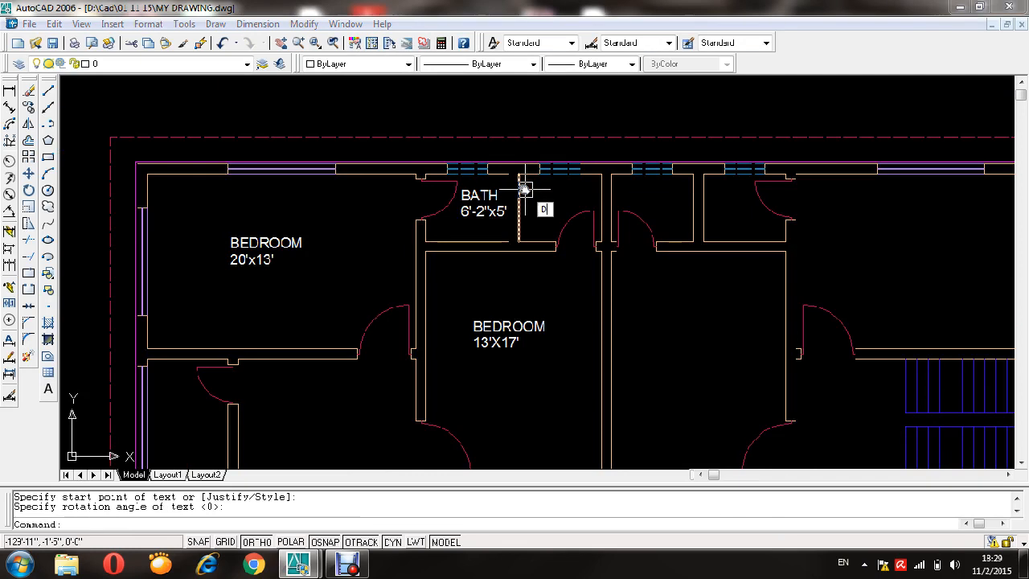
{"action": "key", "text": "Return"}
{"action": "scroll", "coordinate": [561, 163], "scroll_direction": "down", "scroll_amount": 1}
{"action": "scroll", "coordinate": [435, 273], "scroll_direction": "up", "scroll_amount": 3}
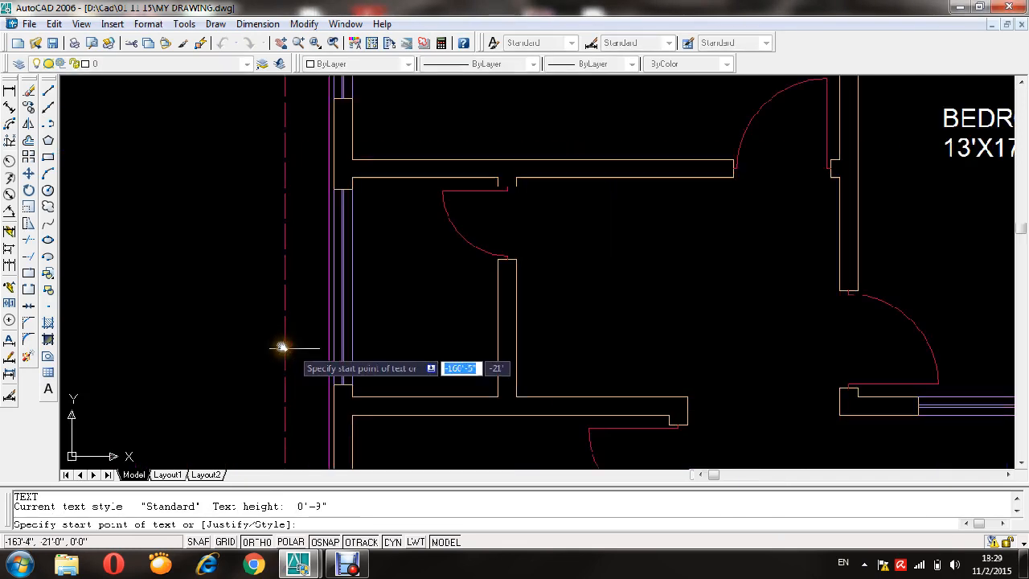
{"action": "left_click", "coordinate": [432, 295]}
{"action": "key", "text": "Return"}
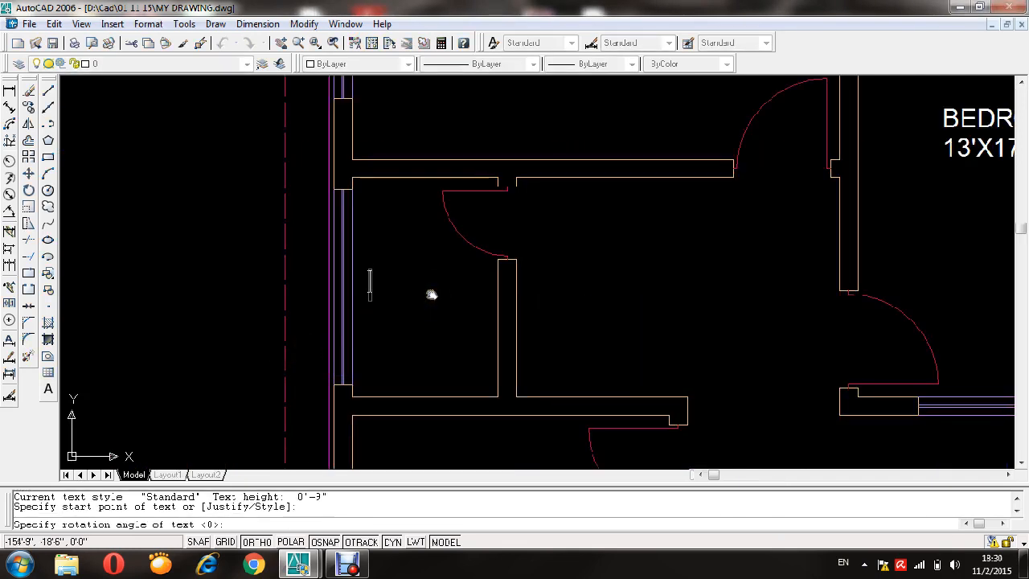
{"action": "type", "text": "KITCH"}
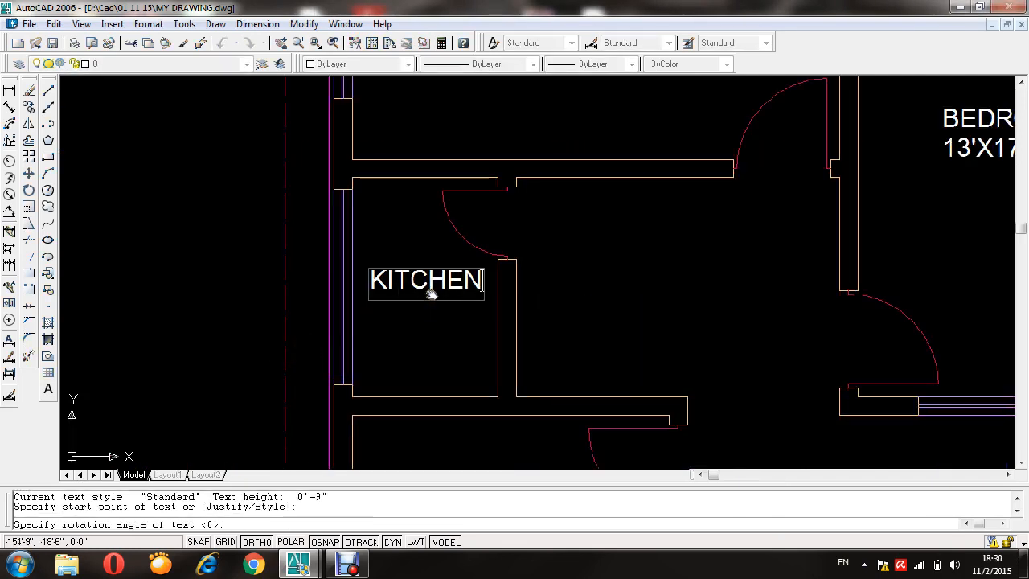
{"action": "type", "text": "EN"}
{"action": "key", "text": "Return"}
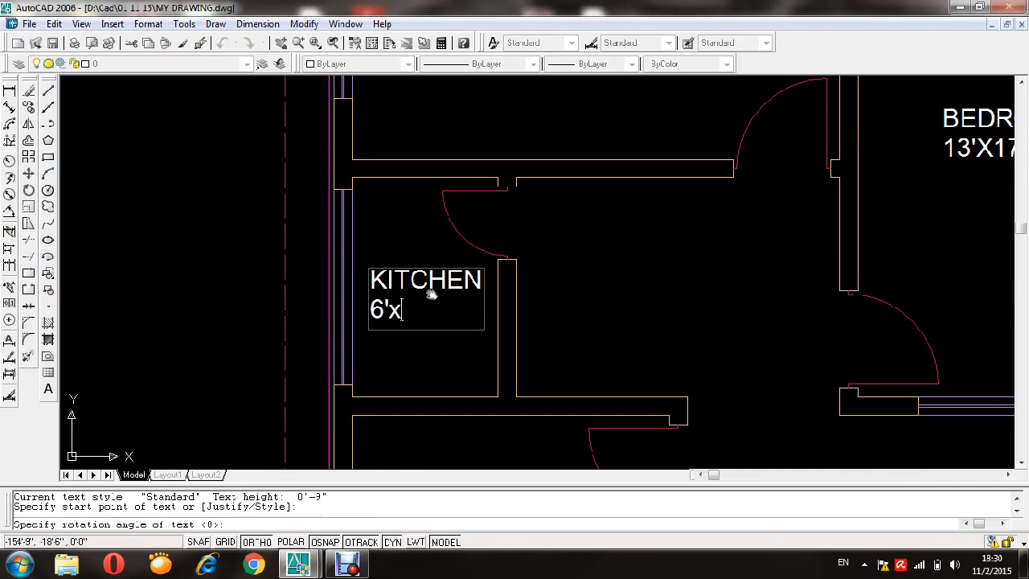
{"action": "key", "text": "Return"}
{"action": "key", "text": "Return"}
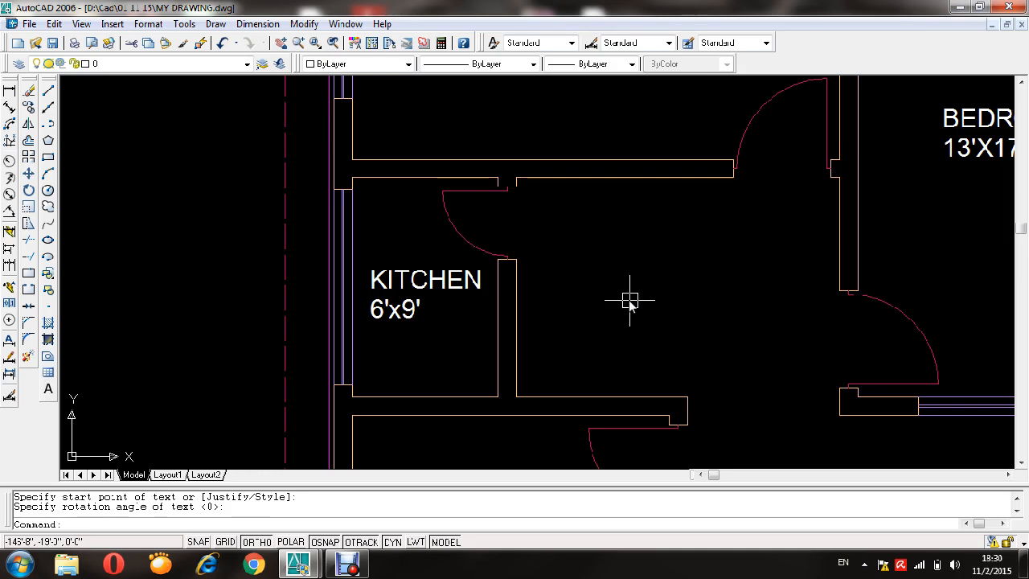
- Save the drawing with the new room labels
{"action": "key", "text": "ctrl+s"}
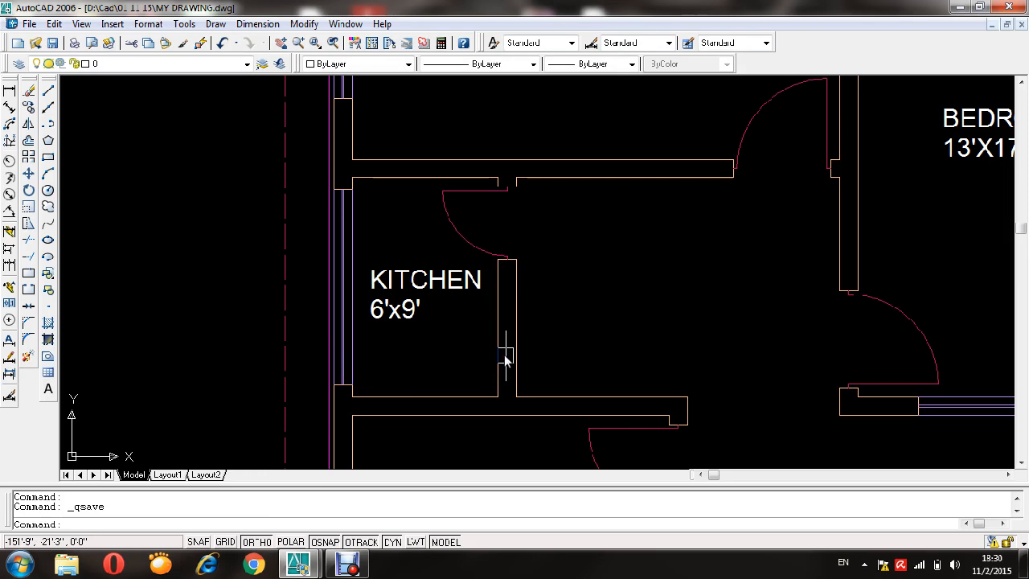
{"action": "key", "text": "ctrl+s"}
{"action": "scroll", "coordinate": [511, 351], "scroll_direction": "down", "scroll_amount": 4}
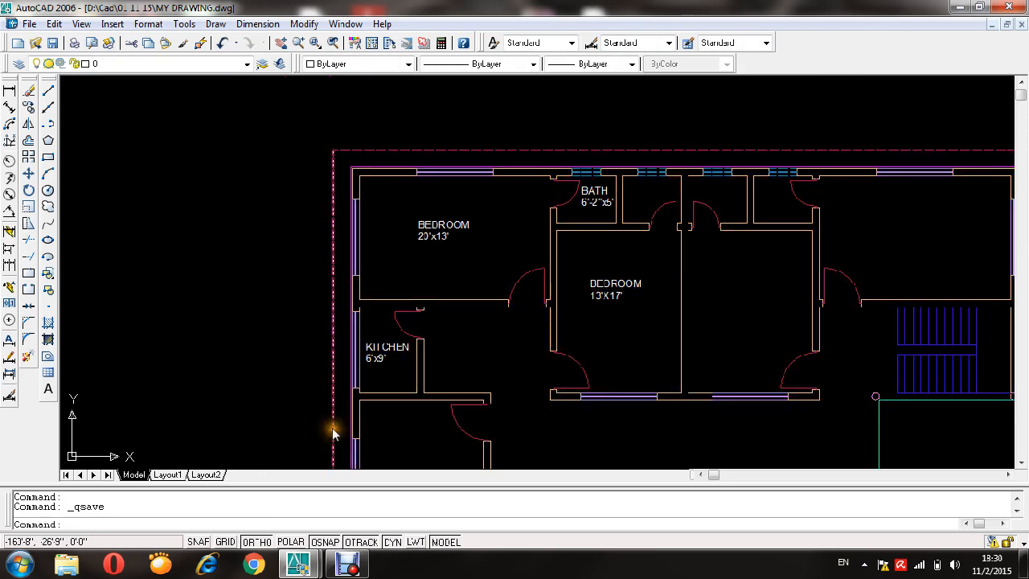
{"action": "middle_click_drag", "start_coordinate": [620, 327], "coordinate": [420, 246]}
{"action": "middle_click_drag", "start_coordinate": [235, 402], "coordinate": [262, 190]}
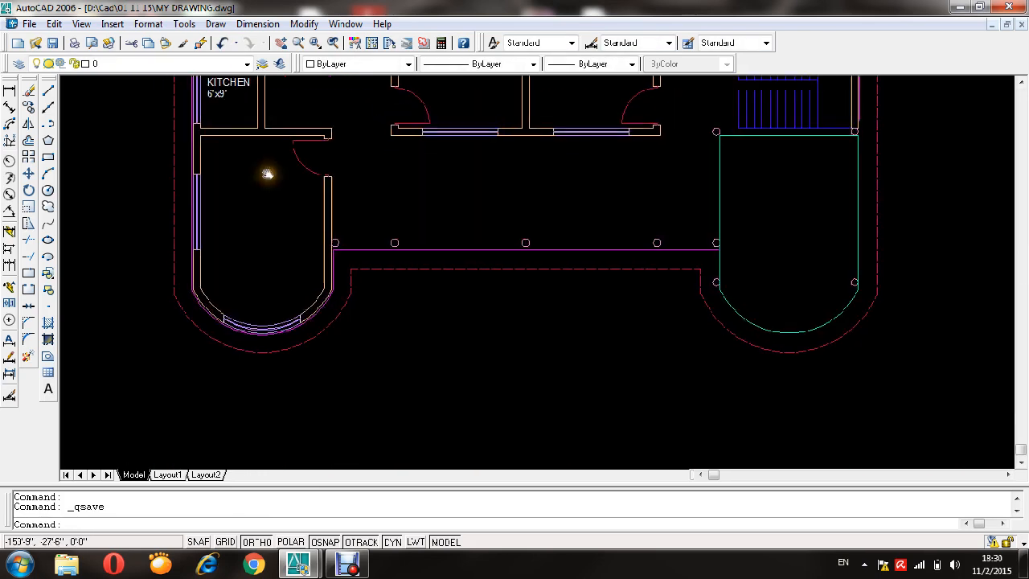
- Label the round-ended room below the kitchen with unrotated two-line text reading "DINNIG ROOM" and "13'x20'"
{"action": "type", "text": "dt"}
{"action": "key", "text": "Return"}
{"action": "scroll", "coordinate": [273, 194], "scroll_direction": "up", "scroll_amount": 3}
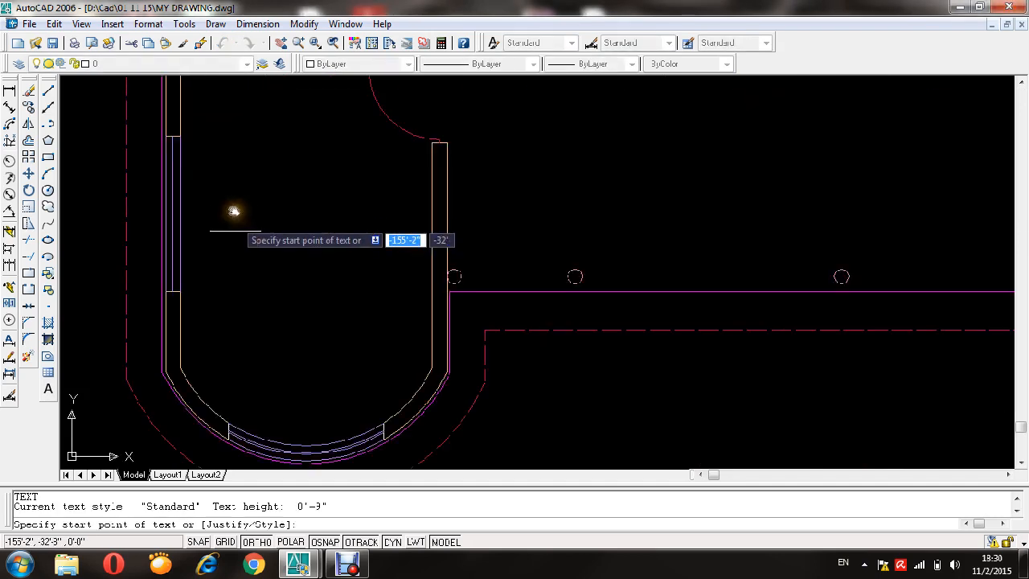
{"action": "left_click", "coordinate": [246, 243]}
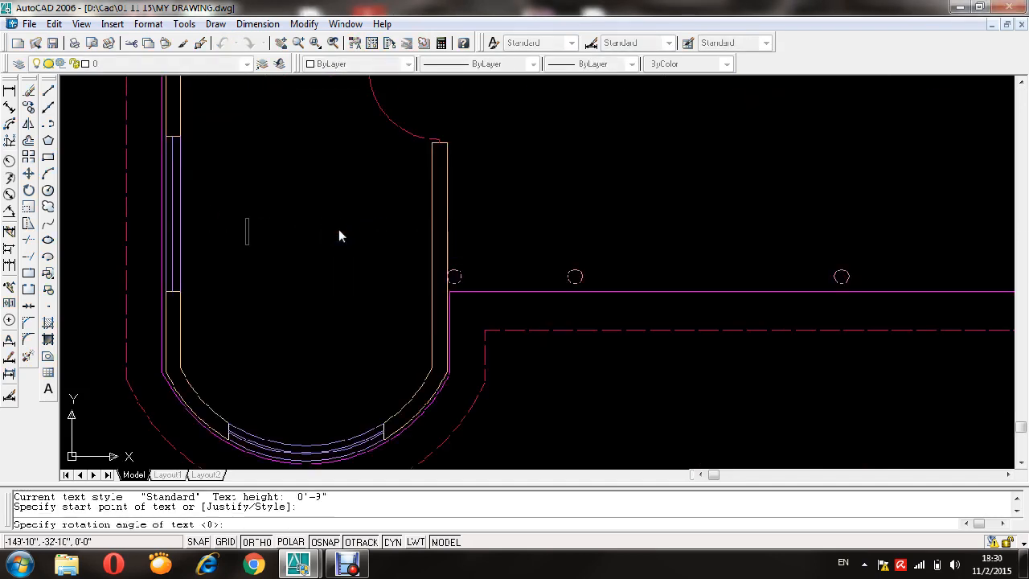
{"action": "type", "text": "DINNIG ROOM"}
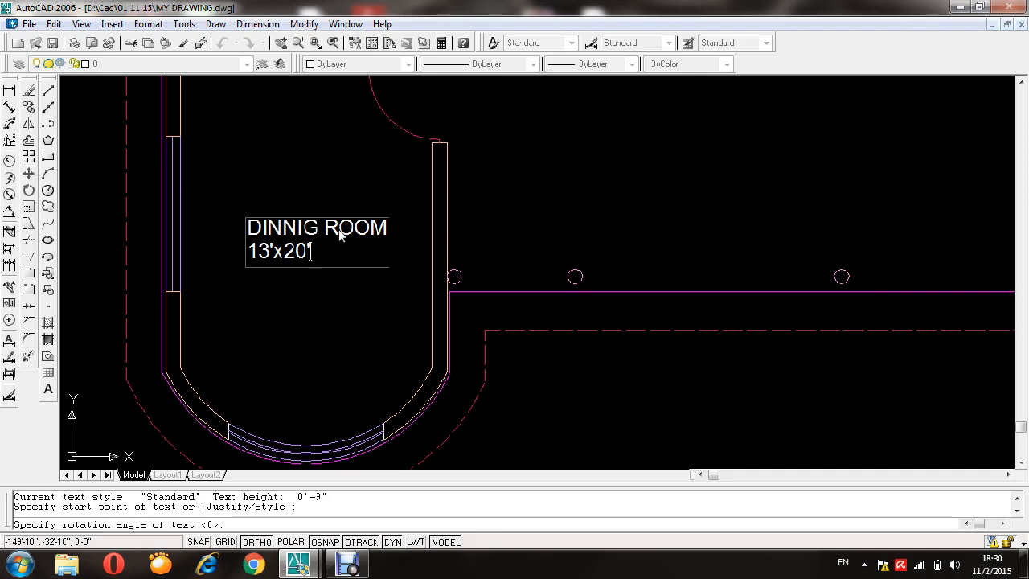
{"action": "key", "text": "Return"}
{"action": "scroll", "coordinate": [191, 313], "scroll_direction": "down", "scroll_amount": 5}
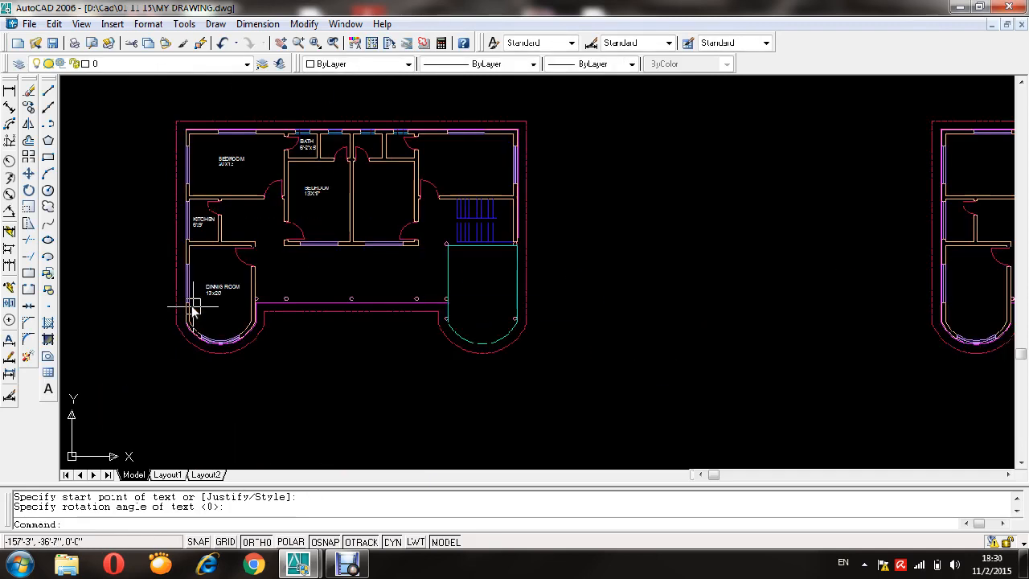
{"action": "scroll", "coordinate": [356, 257], "scroll_direction": "up", "scroll_amount": 2}
{"action": "scroll", "coordinate": [356, 257], "scroll_direction": "up", "scroll_amount": 1}
{"action": "scroll", "coordinate": [233, 257], "scroll_direction": "up", "scroll_amount": 2}
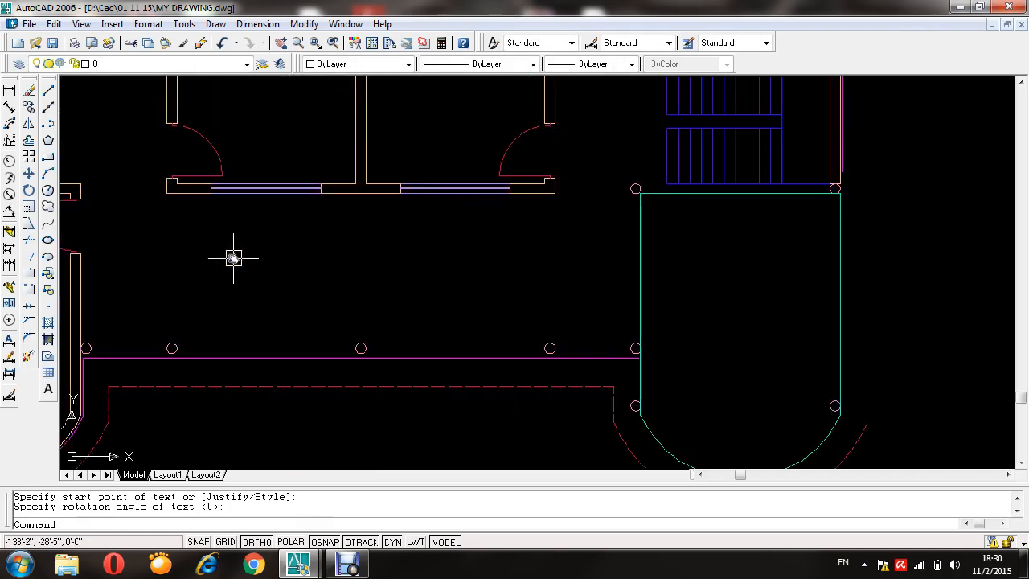
{"action": "type", "text": "dt"}
{"action": "key", "text": "Return"}
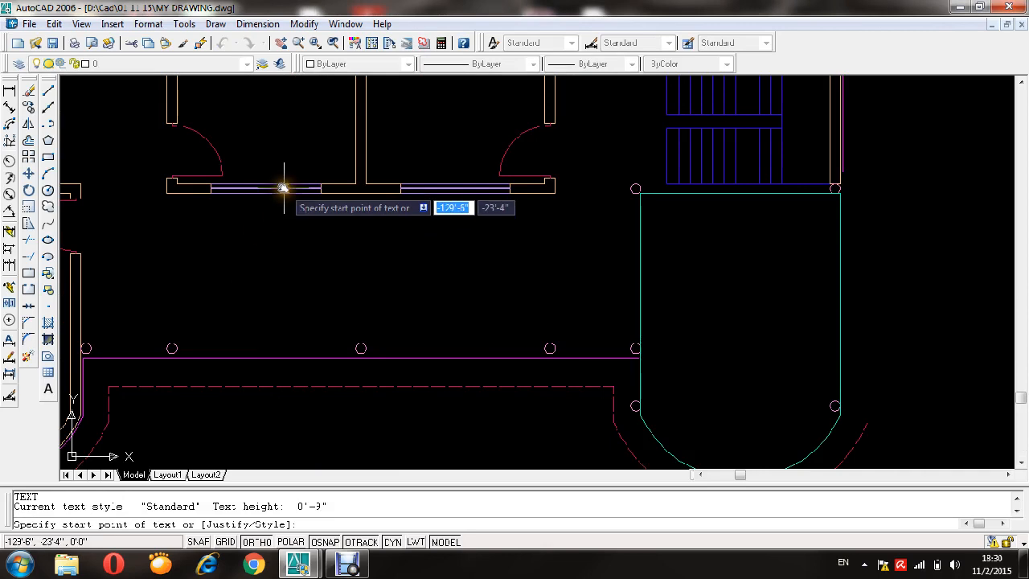
{"action": "key", "text": "Escape"}
{"action": "key", "text": "Escape"}
- Measure the depth of the veranda with a linear dimension from its outer edge to the bedroom wall, without placing the dimension
{"action": "type", "text": "dli"}
{"action": "key", "text": "Return"}
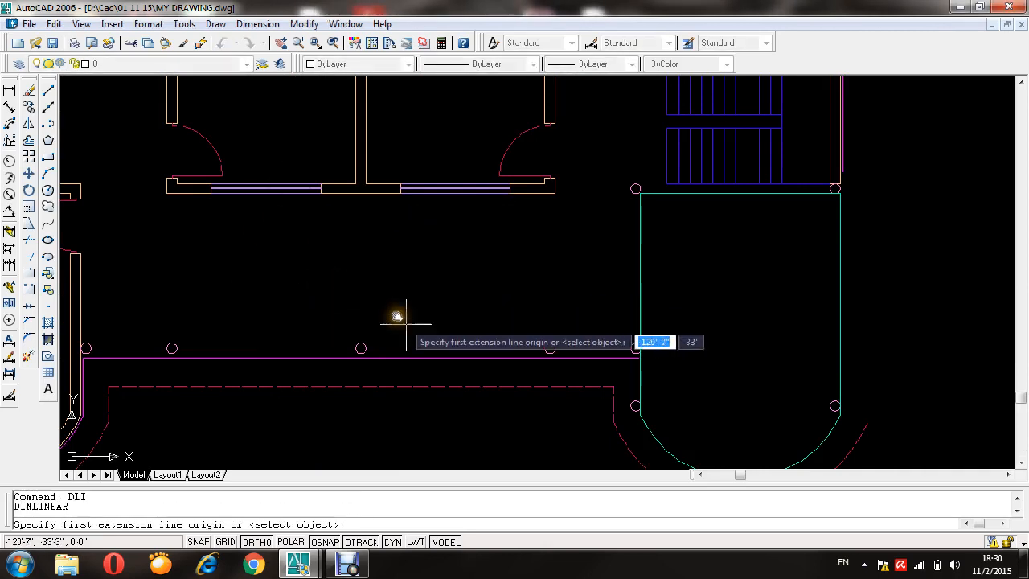
{"action": "left_click", "coordinate": [418, 354]}
{"action": "left_click", "coordinate": [420, 193]}
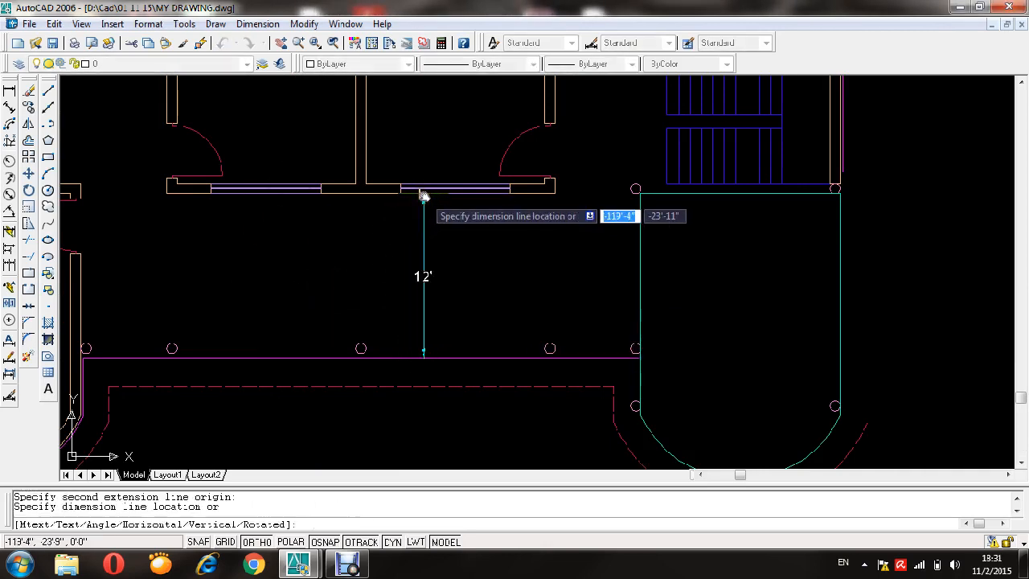
{"action": "scroll", "coordinate": [422, 195], "scroll_direction": "up", "scroll_amount": 2}
{"action": "key", "text": "Escape"}
- Label the veranda with unrotated single-line text reading "VARANDA 12' WIDER"
{"action": "type", "text": "t"}
{"action": "key", "text": "Return"}
{"action": "scroll", "coordinate": [407, 289], "scroll_direction": "down", "scroll_amount": 2}
{"action": "left_click", "coordinate": [304, 290]}
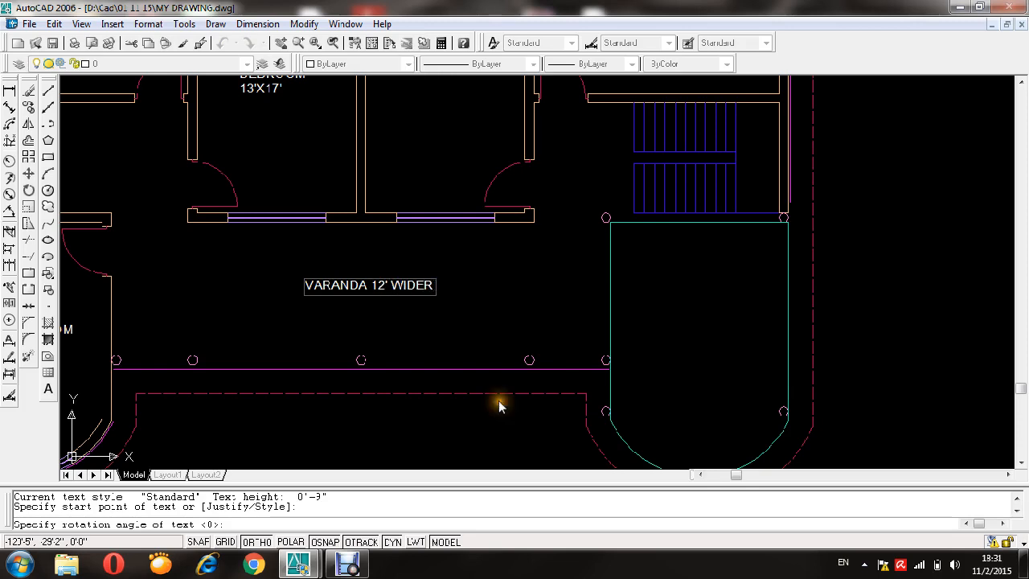
{"action": "key", "text": "Return"}
{"action": "key", "text": "Return"}
- Move the veranda label slightly down to centre it between the bedroom wall and the outer edge
{"action": "type", "text": "M"}
{"action": "key", "text": "Return"}
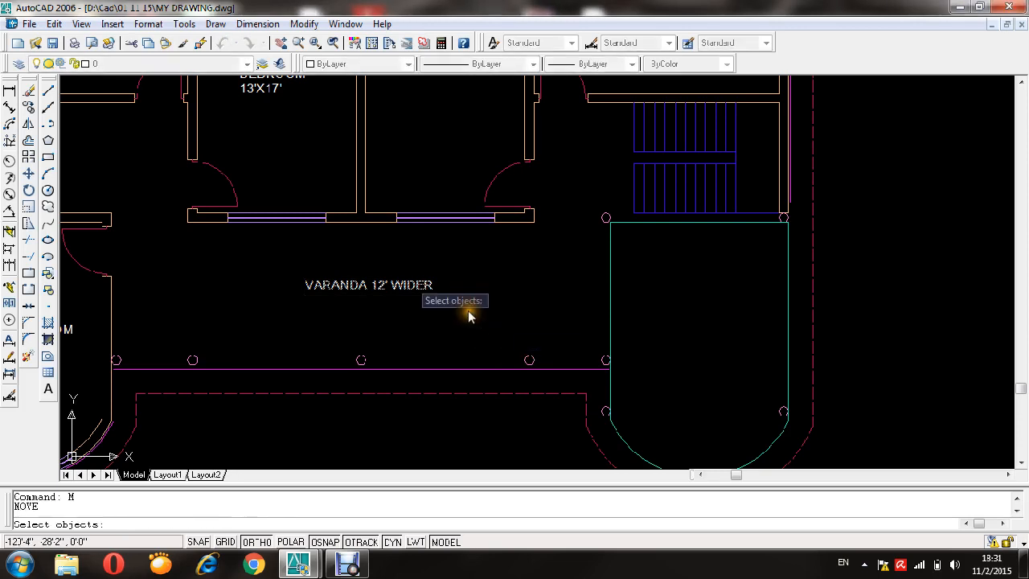
{"action": "left_click", "coordinate": [389, 286]}
{"action": "left_click", "coordinate": [389, 300]}
{"action": "left_click", "coordinate": [376, 274]}
{"action": "key", "text": "Return"}
{"action": "left_click", "coordinate": [386, 337]}
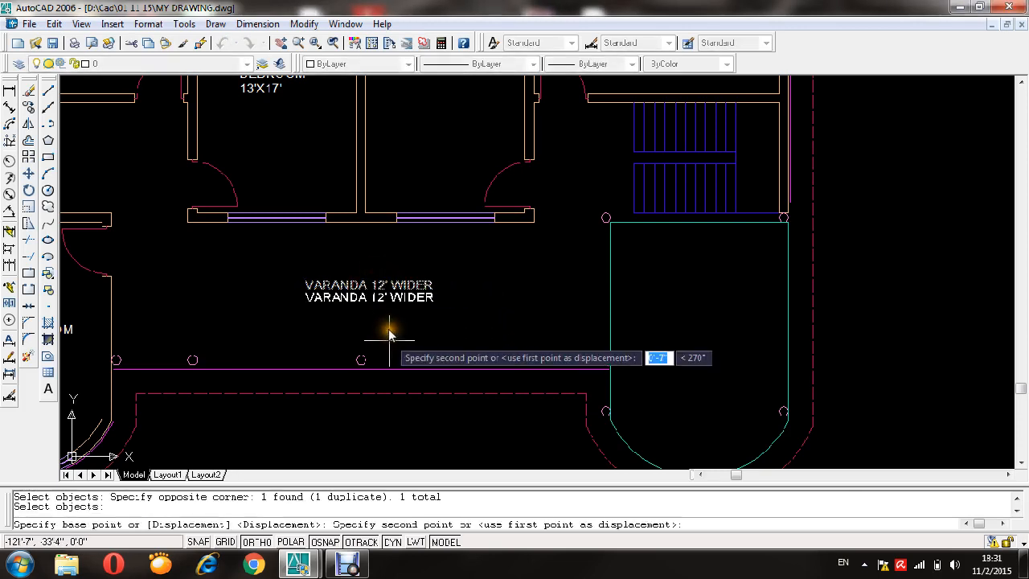
{"action": "left_click", "coordinate": [370, 351]}
- Move both lines of the 13'X17' bedroom label down to sit nearer the middle of the room
{"action": "scroll", "coordinate": [412, 241], "scroll_direction": "down", "scroll_amount": 2}
{"action": "middle_click_drag", "start_coordinate": [462, 283], "coordinate": [455, 402]}
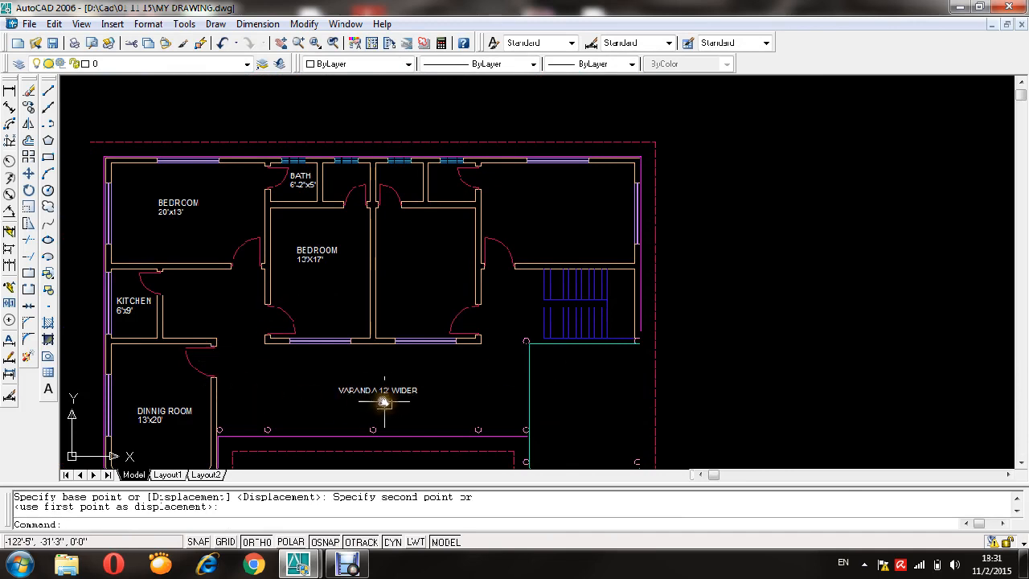
{"action": "middle_click_drag", "start_coordinate": [385, 399], "coordinate": [453, 331]}
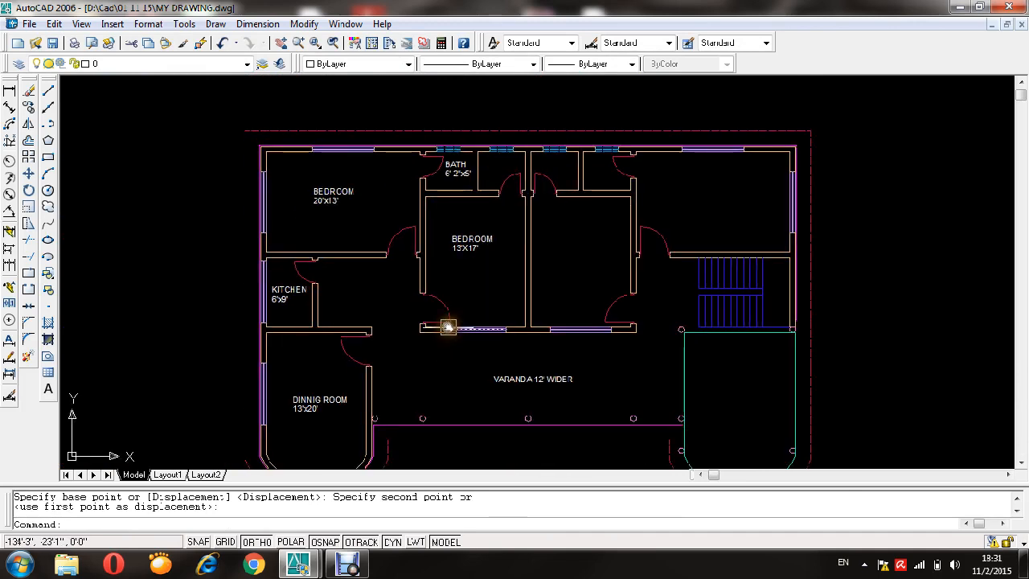
{"action": "scroll", "coordinate": [479, 228], "scroll_direction": "up", "scroll_amount": 2}
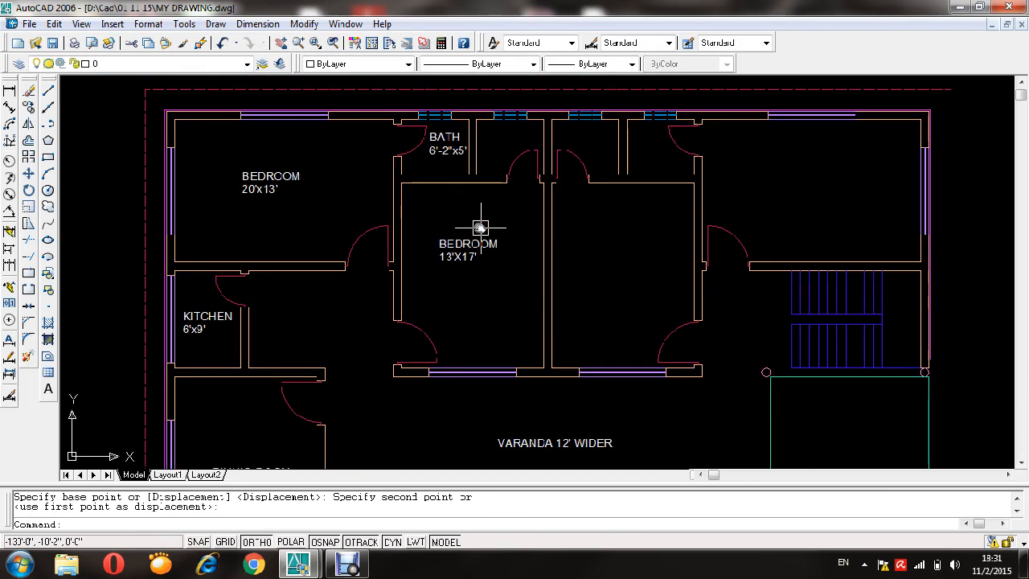
{"action": "type", "text": "m"}
{"action": "key", "text": "Return"}
{"action": "left_click", "coordinate": [484, 210]}
{"action": "left_click", "coordinate": [475, 286]}
{"action": "key", "text": "Return"}
{"action": "left_click", "coordinate": [474, 300]}
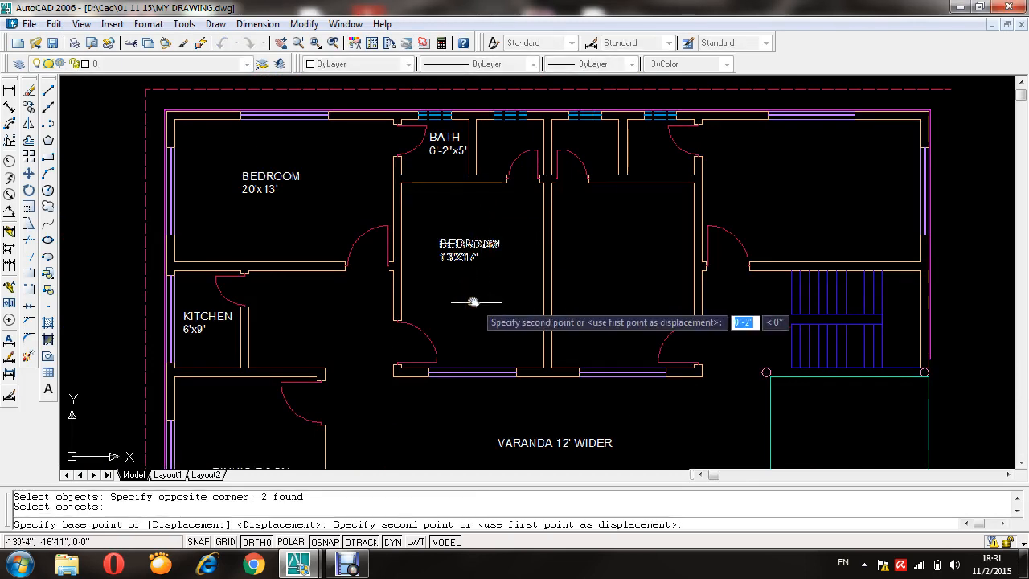
{"action": "left_click", "coordinate": [480, 320]}
{"action": "key", "text": "Return"}
{"action": "left_click", "coordinate": [471, 218]}
{"action": "left_click", "coordinate": [475, 297]}
{"action": "key", "text": "Return"}
{"action": "left_click", "coordinate": [472, 319]}
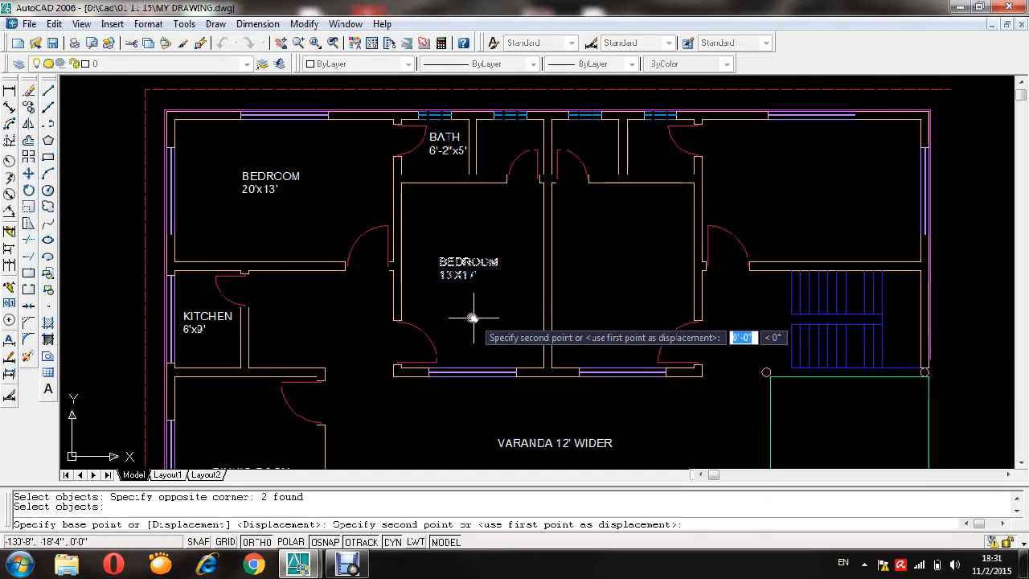
{"action": "key", "text": "Escape"}
- Move the 13'X17' size line slightly right so it is centred beneath its "BEDROOM" text
{"action": "scroll", "coordinate": [471, 284], "scroll_direction": "up", "scroll_amount": 4}
{"action": "key", "text": "Return"}
{"action": "left_click", "coordinate": [466, 273]}
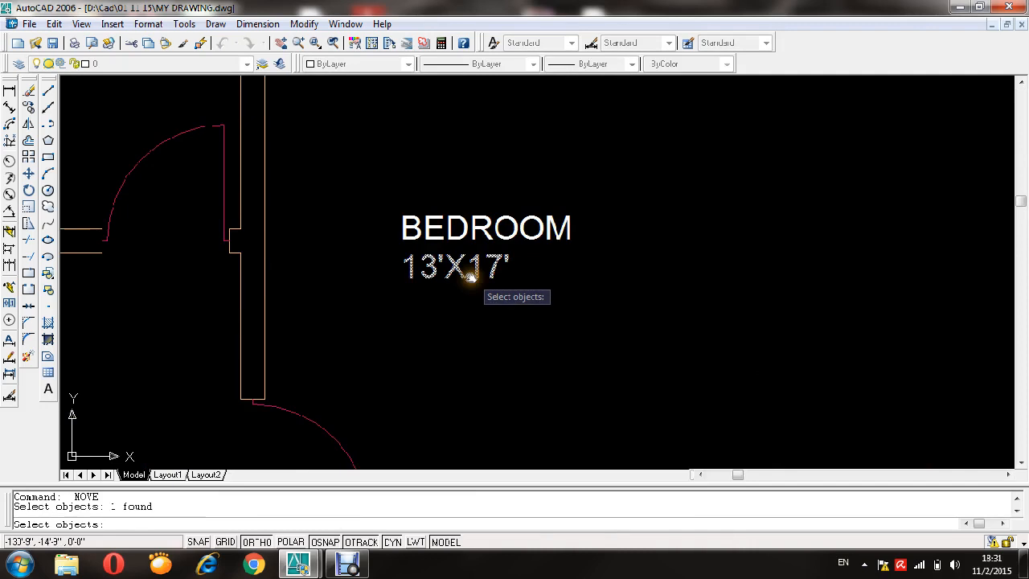
{"action": "key", "text": "Return"}
{"action": "left_click", "coordinate": [472, 363]}
{"action": "left_click", "coordinate": [486, 362]}
{"action": "scroll", "coordinate": [429, 265], "scroll_direction": "down", "scroll_amount": 5}
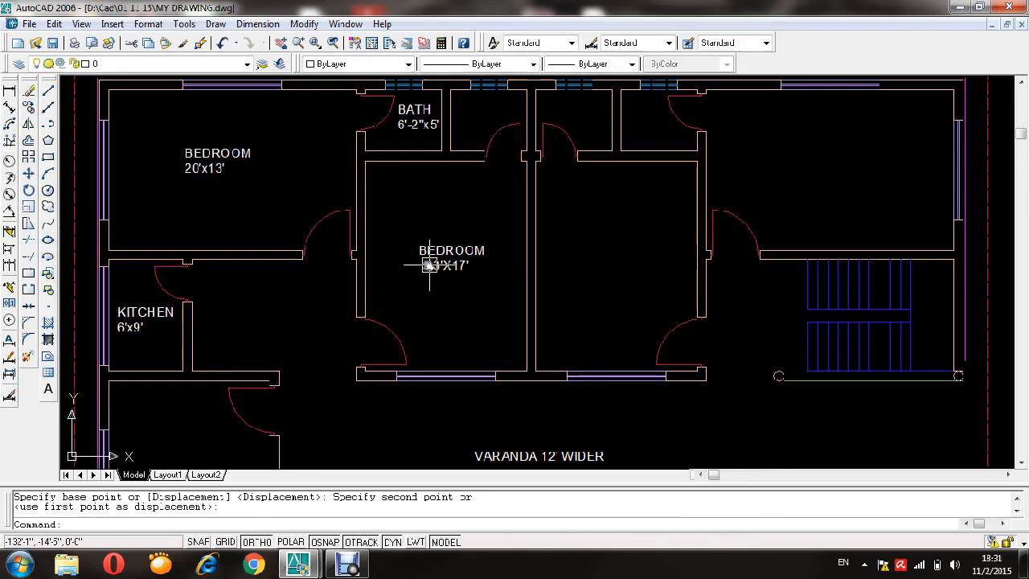
- Move both lines of the upper-left bedroom's label slightly to the right within the room
{"action": "middle_click_drag", "start_coordinate": [243, 172], "coordinate": [260, 278]}
{"action": "scroll", "coordinate": [230, 271], "scroll_direction": "up", "scroll_amount": 2}
{"action": "key", "text": "Return"}
{"action": "left_click", "coordinate": [278, 210]}
{"action": "left_click", "coordinate": [218, 307]}
{"action": "key", "text": "Return"}
{"action": "left_click", "coordinate": [228, 330]}
{"action": "left_click", "coordinate": [239, 331]}
- Move the 20'x13' size line slightly right so it is centred beneath its "BEDROOM" text
{"action": "key", "text": "Return"}
{"action": "left_click", "coordinate": [230, 275]}
{"action": "key", "text": "Return"}
{"action": "left_click", "coordinate": [232, 328]}
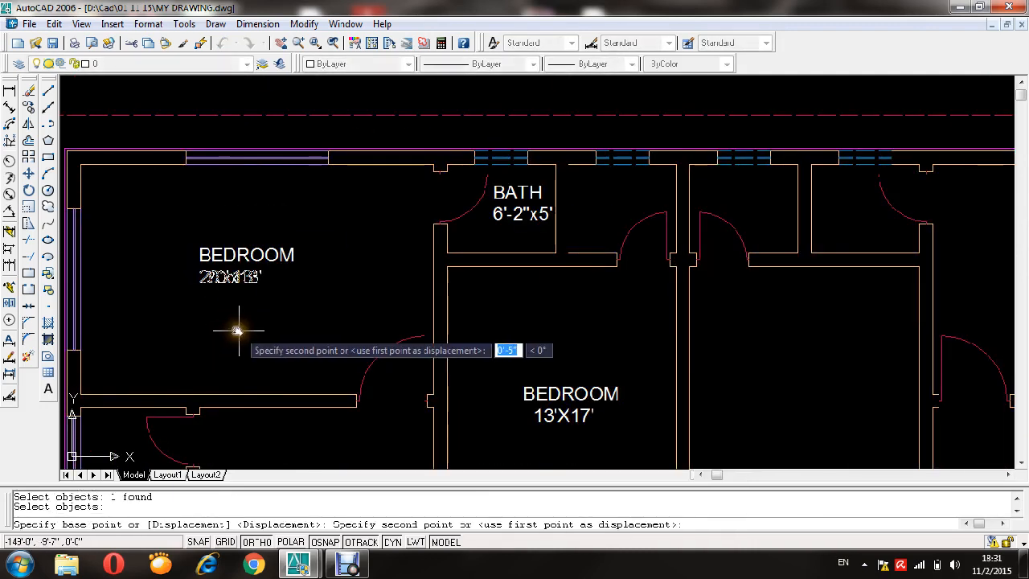
{"action": "left_click", "coordinate": [244, 330]}
{"action": "scroll", "coordinate": [219, 233], "scroll_direction": "down", "scroll_amount": 3}
{"action": "scroll", "coordinate": [224, 257], "scroll_direction": "up", "scroll_amount": 2}
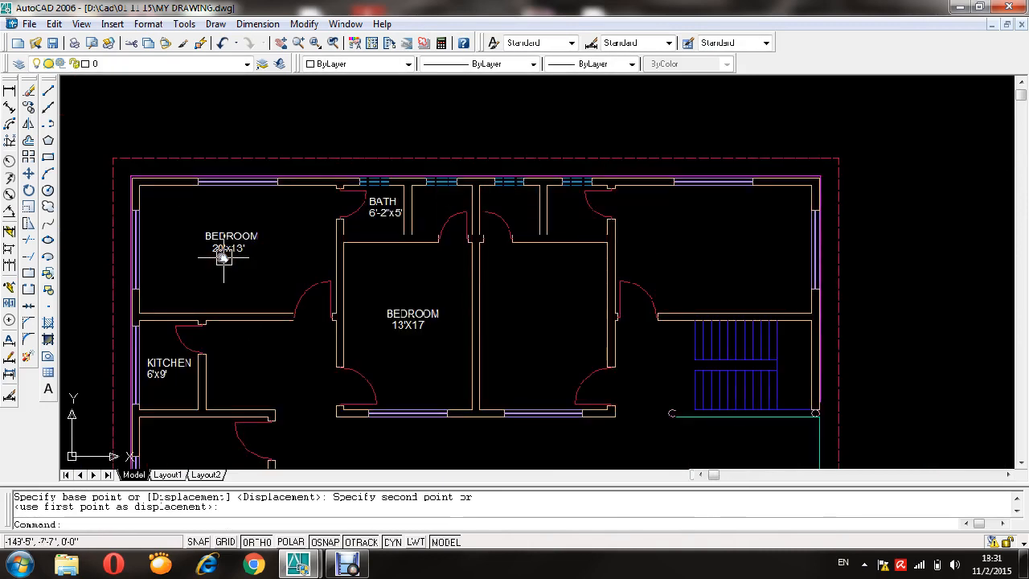
- Move both lines of the bath label slightly to the left within the room
{"action": "middle_click_drag", "start_coordinate": [223, 257], "coordinate": [232, 257]}
{"action": "scroll", "coordinate": [397, 201], "scroll_direction": "up", "scroll_amount": 3}
{"action": "key", "text": "Return"}
{"action": "left_click", "coordinate": [395, 186]}
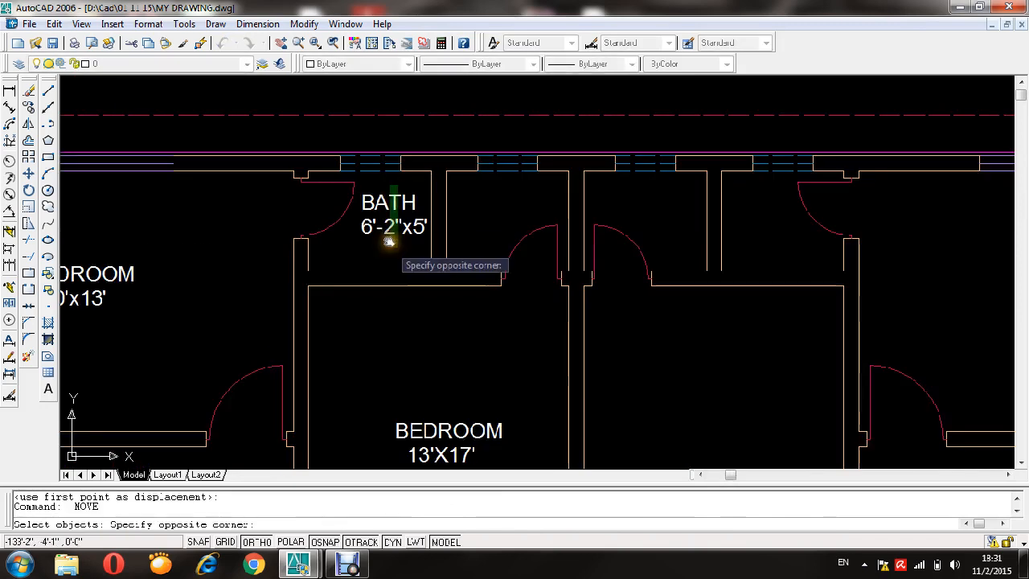
{"action": "left_click", "coordinate": [388, 244]}
{"action": "scroll", "coordinate": [397, 241], "scroll_direction": "down", "scroll_amount": 2}
{"action": "key", "text": "Return"}
{"action": "left_click", "coordinate": [417, 129]}
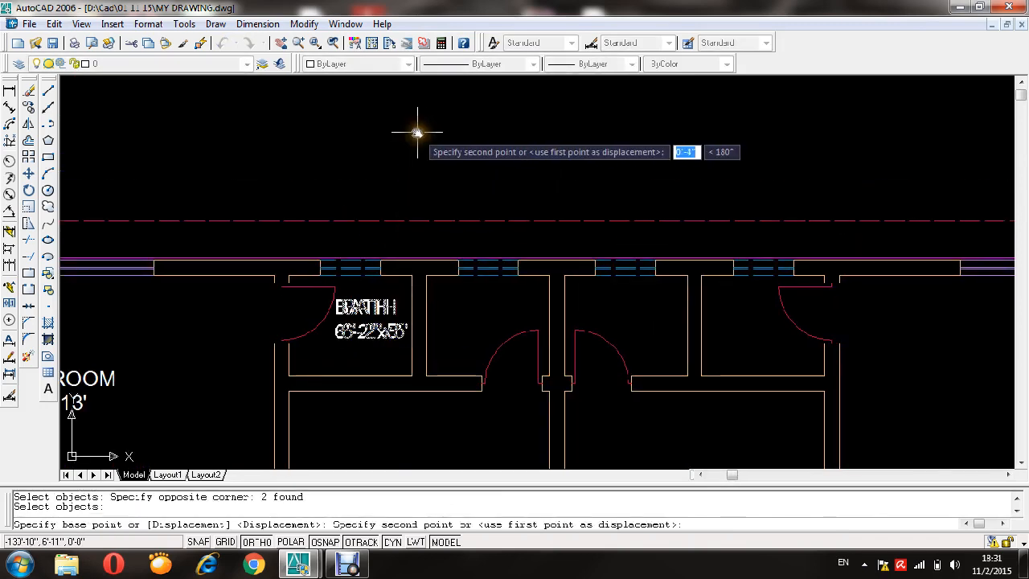
{"action": "left_click", "coordinate": [416, 131]}
- Move the bath's 6'-2"x5' size line slightly left so it is centred beneath "BATH"
{"action": "key", "text": "Return"}
{"action": "left_click", "coordinate": [390, 330]}
{"action": "key", "text": "Return"}
{"action": "left_click", "coordinate": [447, 161]}
{"action": "left_click", "coordinate": [443, 161]}
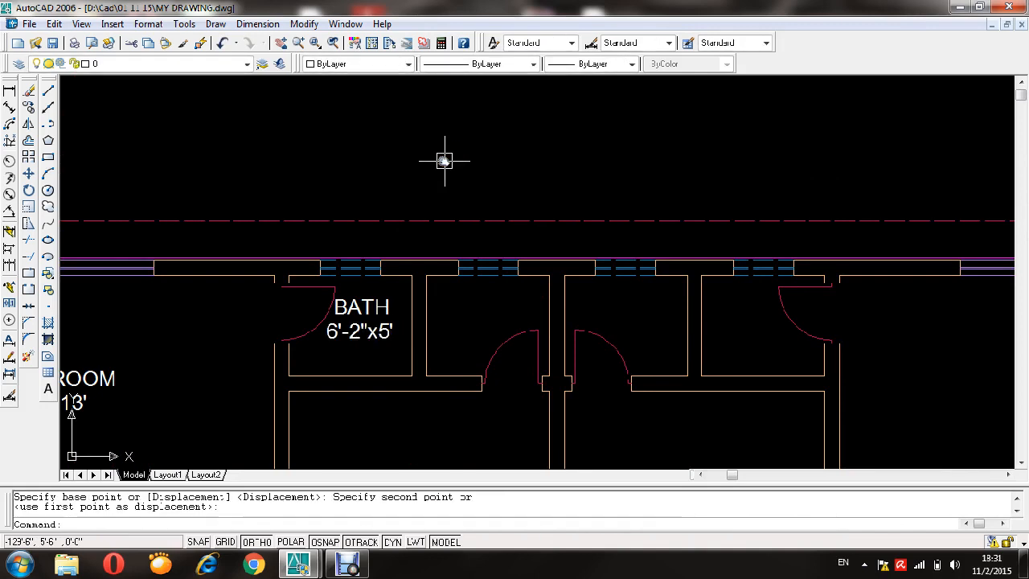
{"action": "scroll", "coordinate": [430, 168], "scroll_direction": "down", "scroll_amount": 5}
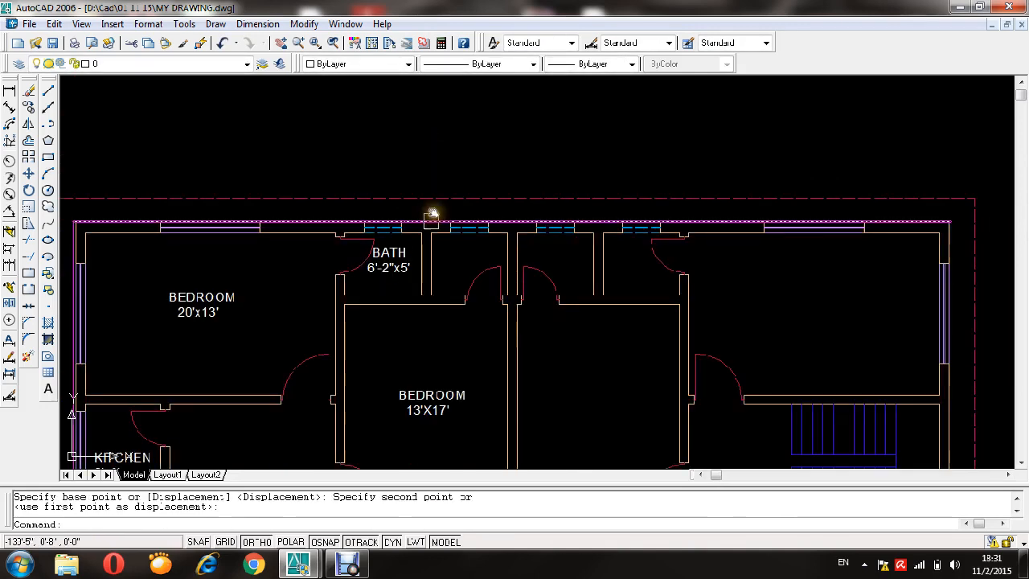
{"action": "scroll", "coordinate": [392, 245], "scroll_direction": "up", "scroll_amount": 4}
{"action": "key", "text": "Return"}
{"action": "left_click", "coordinate": [395, 293]}
{"action": "left_click", "coordinate": [386, 245]}
{"action": "middle_click_drag", "start_coordinate": [422, 197], "coordinate": [381, 239]}
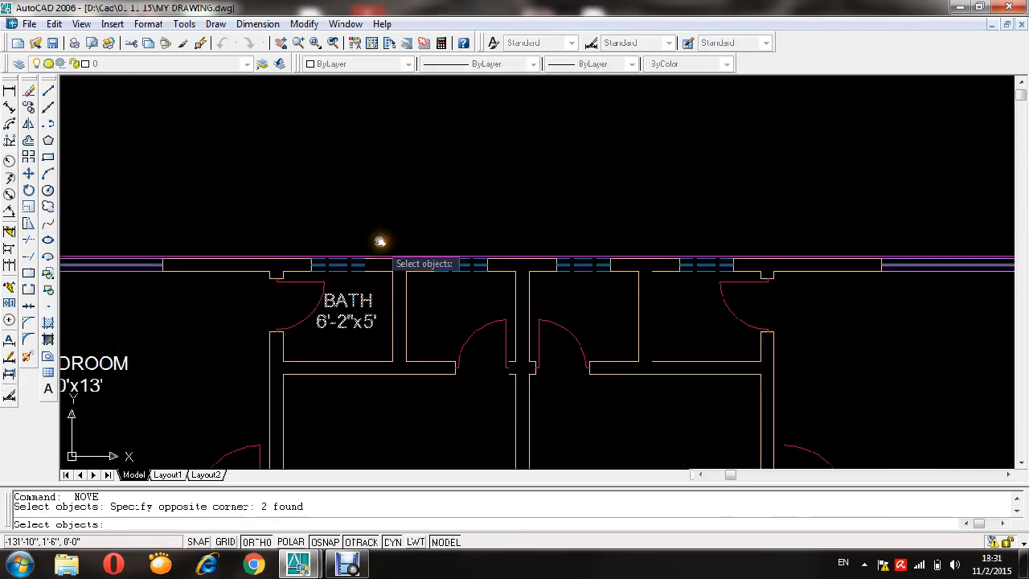
{"action": "key", "text": "Return"}
{"action": "left_click", "coordinate": [382, 150]}
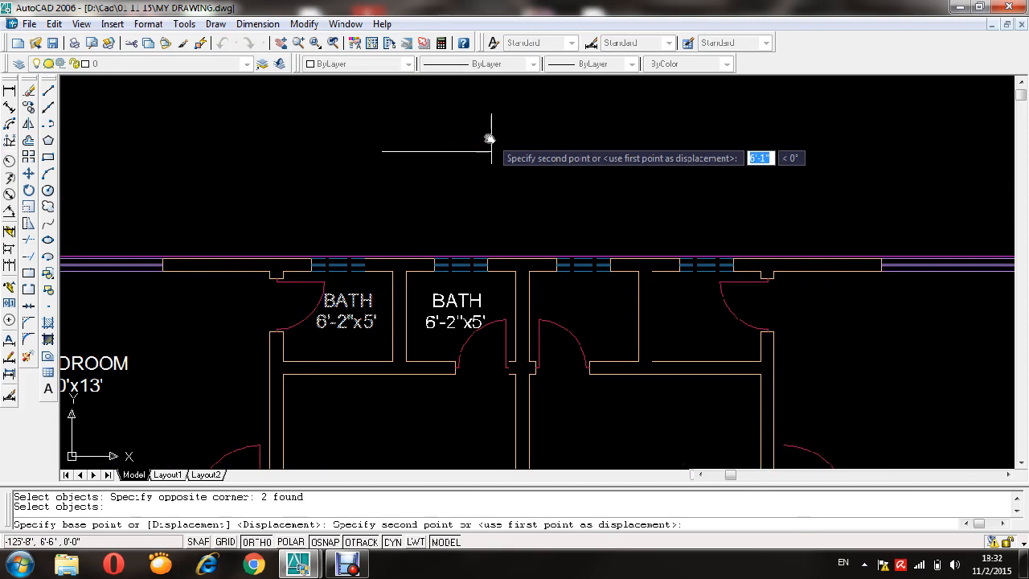
{"action": "key", "text": "Escape"}
{"action": "key", "text": "Escape"}
{"action": "key", "text": "Escape"}
- Copy the two-line bath label horizontally into the other three small rooms along the upper wall
{"action": "type", "text": "c"}
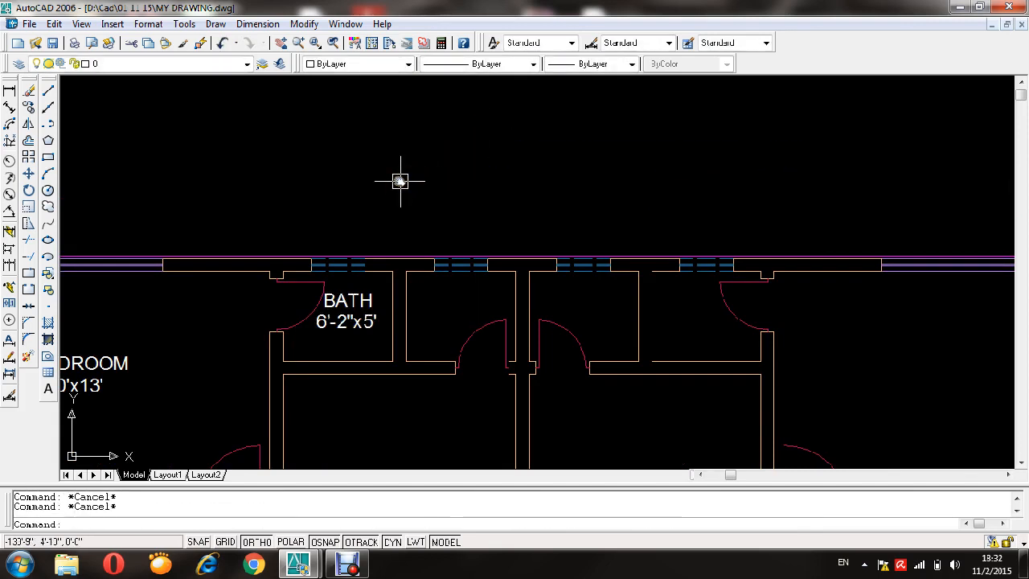
{"action": "key", "text": "Return"}
{"action": "left_click", "coordinate": [377, 345]}
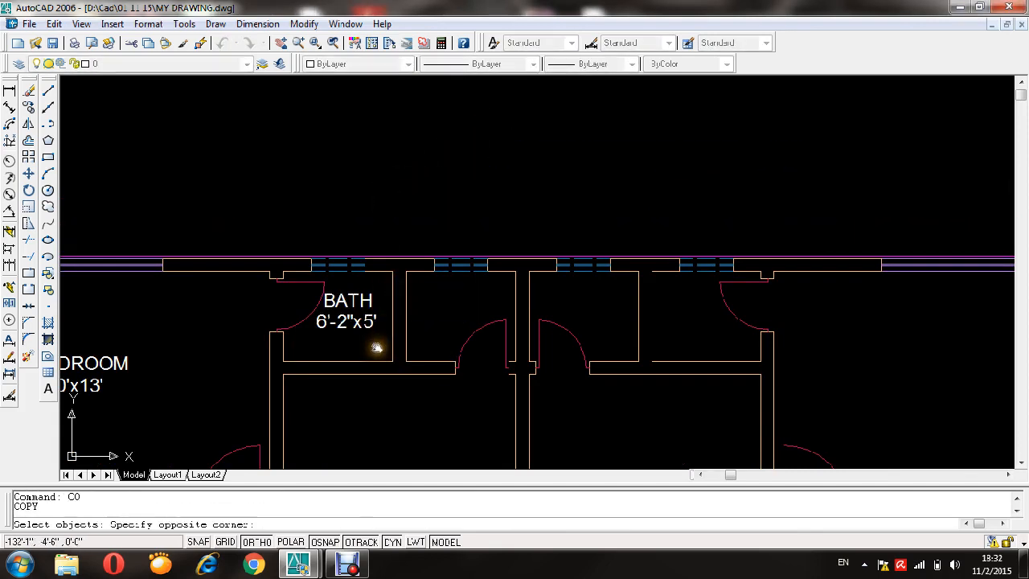
{"action": "left_click", "coordinate": [343, 288]}
{"action": "key", "text": "Return"}
{"action": "left_click", "coordinate": [385, 153]}
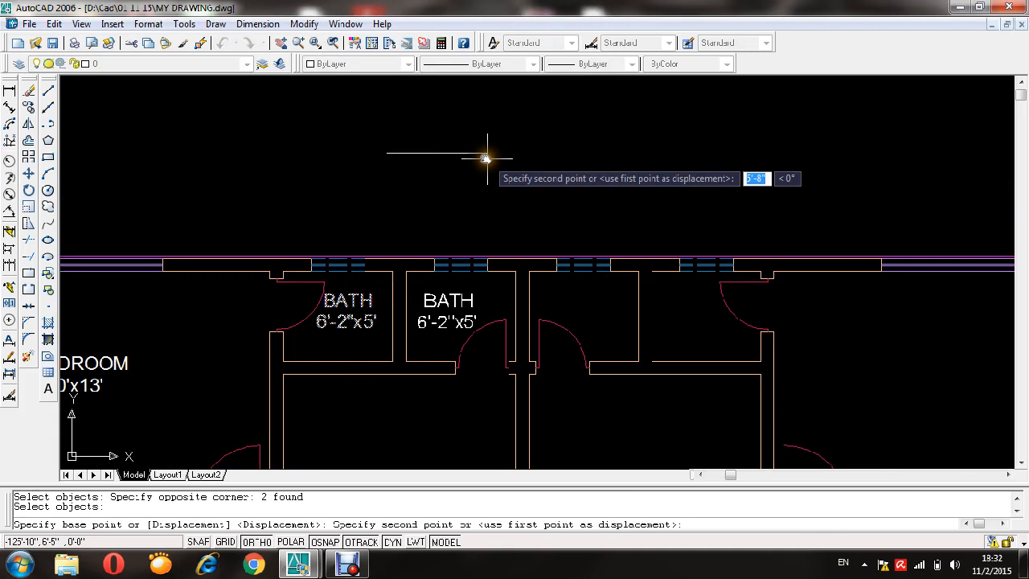
{"action": "left_click", "coordinate": [485, 153]}
{"action": "left_click", "coordinate": [633, 148]}
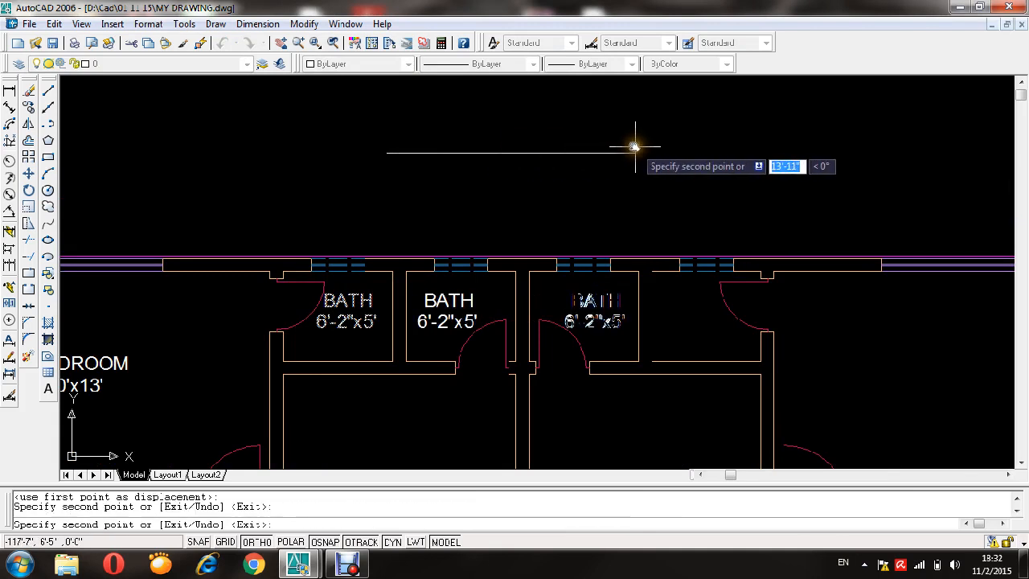
{"action": "left_click", "coordinate": [725, 152]}
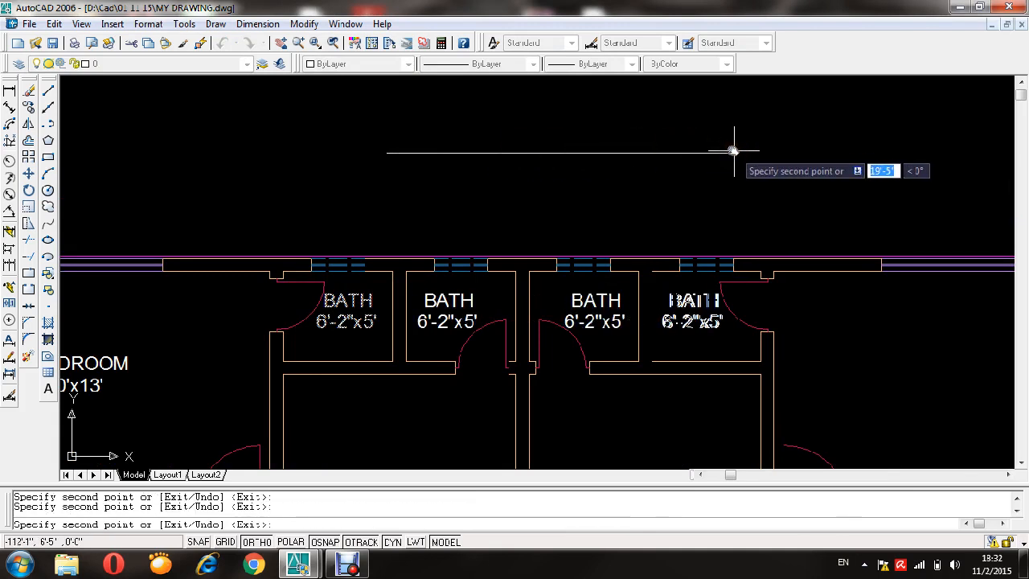
{"action": "key", "text": "Escape"}
- Copy the 13'X17' bedroom label horizontally into the matching middle bedroom to its right
{"action": "scroll", "coordinate": [592, 107], "scroll_direction": "down", "scroll_amount": 2}
{"action": "middle_click_drag", "start_coordinate": [689, 251], "coordinate": [671, 230]}
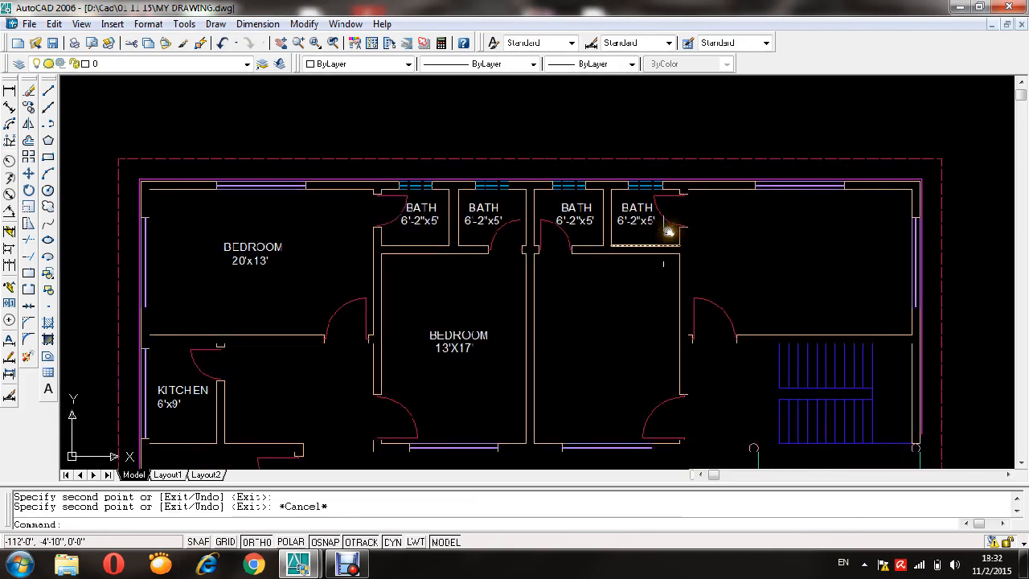
{"action": "type", "text": "co"}
{"action": "key", "text": "space"}
{"action": "left_click", "coordinate": [477, 320]}
{"action": "left_click", "coordinate": [464, 361]}
{"action": "key", "text": "space"}
{"action": "left_click", "coordinate": [538, 98]}
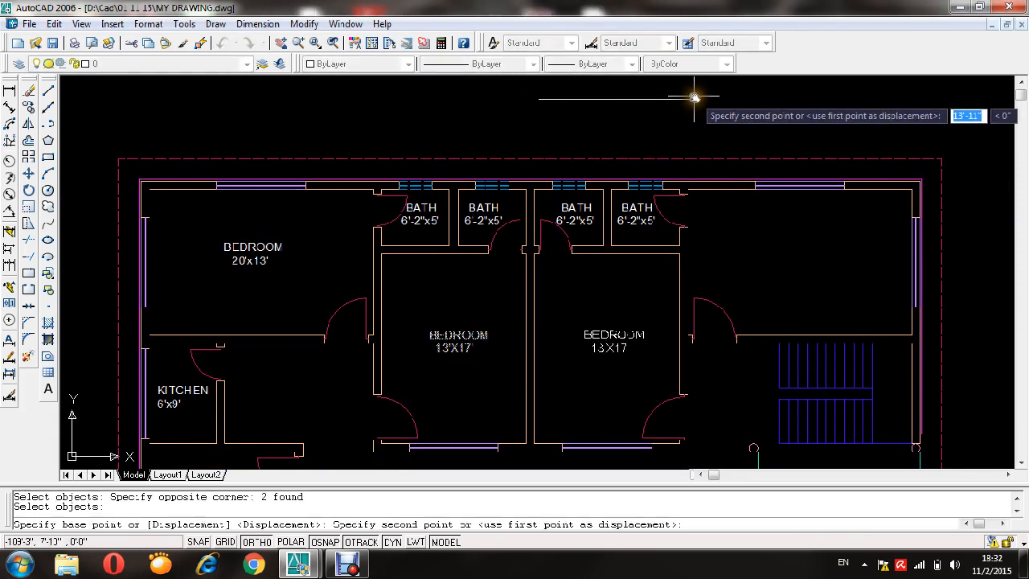
{"action": "key", "text": "Escape"}
- Copy the 20'x13' bedroom label horizontally from the upper-left bedroom into the upper-right bedroom
{"action": "key", "text": "space"}
{"action": "left_click", "coordinate": [287, 236]}
{"action": "left_click", "coordinate": [241, 274]}
{"action": "key", "text": "space"}
{"action": "left_click", "coordinate": [291, 107]}
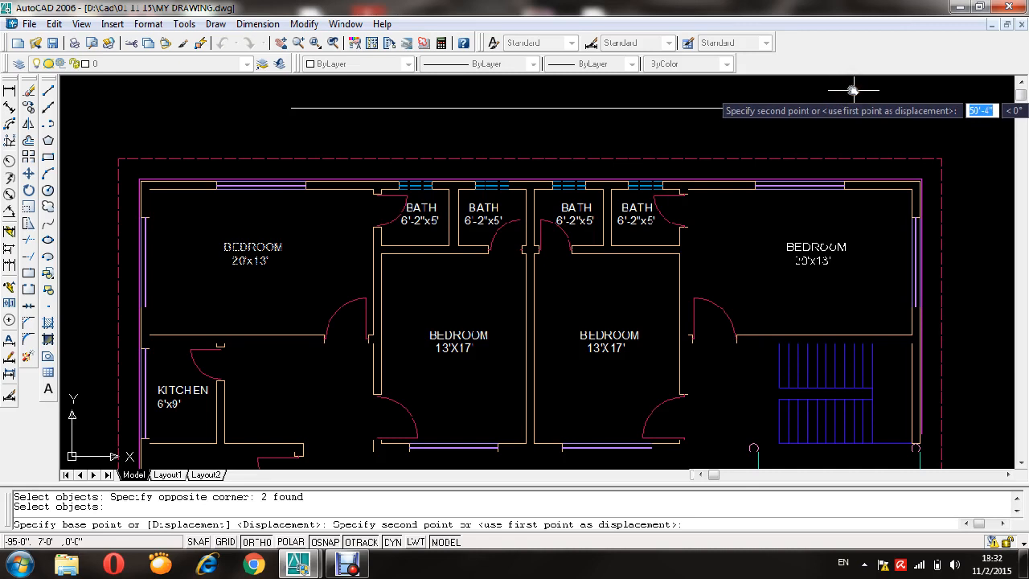
{"action": "left_click", "coordinate": [853, 90]}
{"action": "key", "text": "Escape"}
{"action": "key", "text": "Escape"}
{"action": "scroll", "coordinate": [629, 104], "scroll_direction": "down", "scroll_amount": 2}
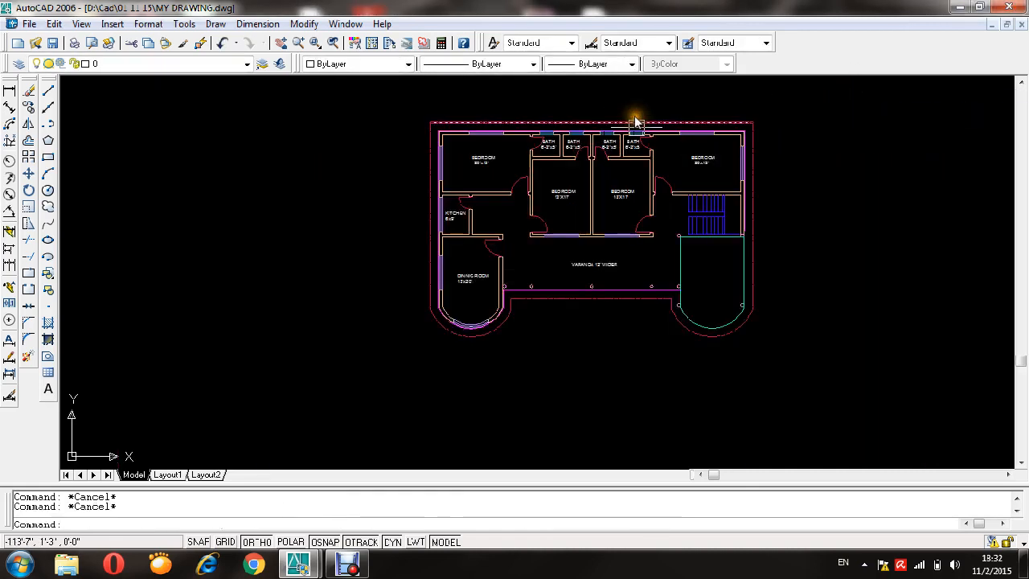
- Copy the two-line 13'x20' dining room label horizontally into the matching round-fronted room below the staircase
{"action": "scroll", "coordinate": [482, 241], "scroll_direction": "up", "scroll_amount": 2}
{"action": "key", "text": "space"}
{"action": "left_click", "coordinate": [459, 295]}
{"action": "left_click", "coordinate": [435, 323]}
{"action": "key", "text": "space"}
{"action": "left_click", "coordinate": [445, 312]}
{"action": "scroll", "coordinate": [718, 292], "scroll_direction": "down", "scroll_amount": 3}
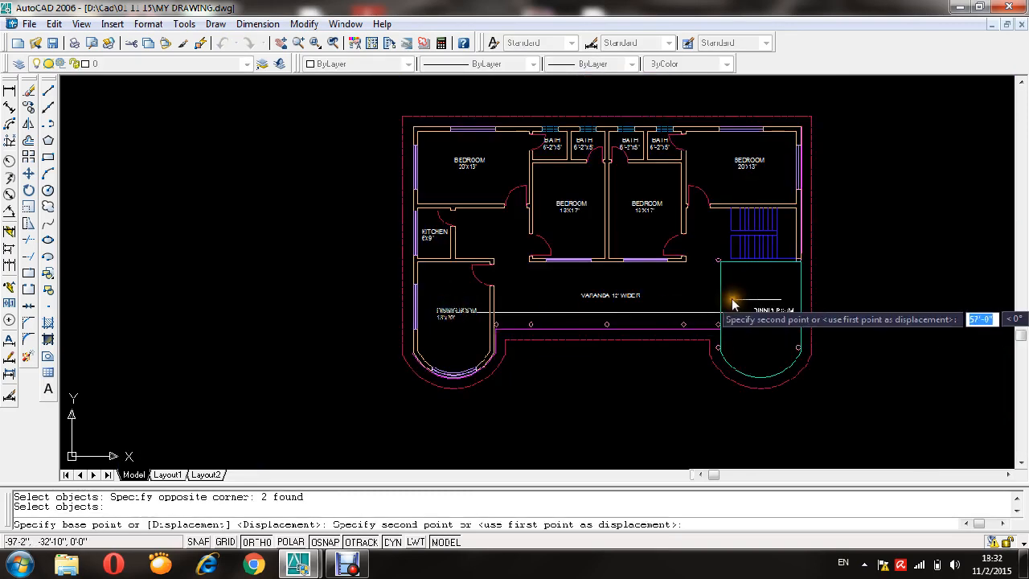
{"action": "scroll", "coordinate": [758, 292], "scroll_direction": "up", "scroll_amount": 2}
{"action": "left_click", "coordinate": [733, 323]}
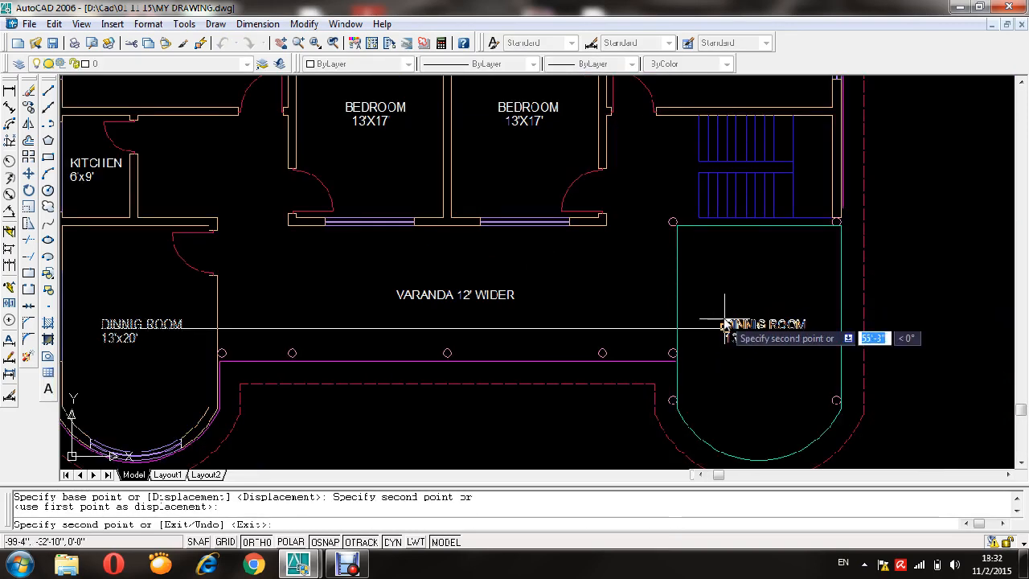
{"action": "key", "text": "Escape"}
- Change the name line of the copied label below the staircase to GARAGE
{"action": "scroll", "coordinate": [756, 322], "scroll_direction": "up", "scroll_amount": 2}
{"action": "double_click", "coordinate": [761, 320]}
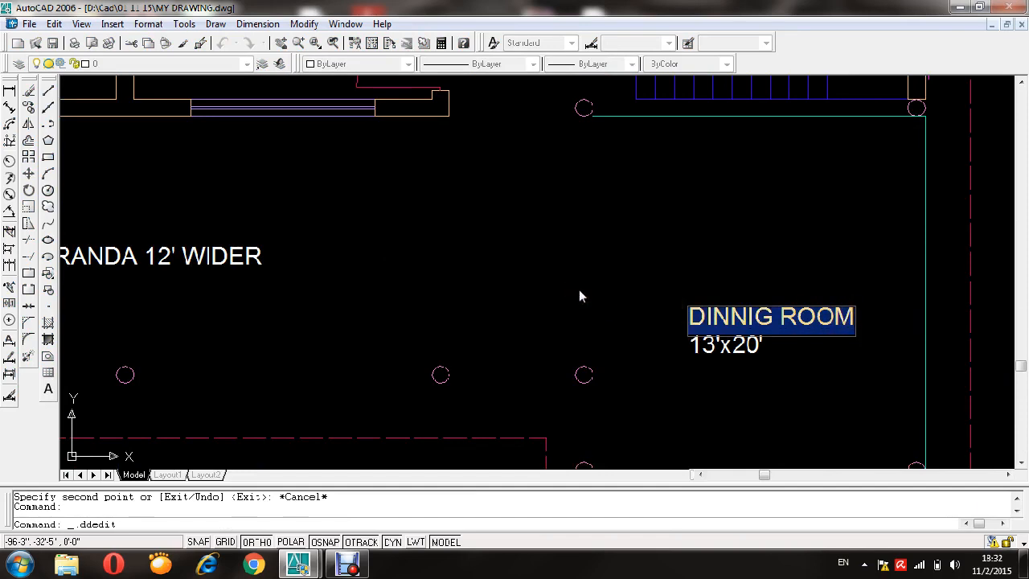
{"action": "type", "text": "GARAGE"}
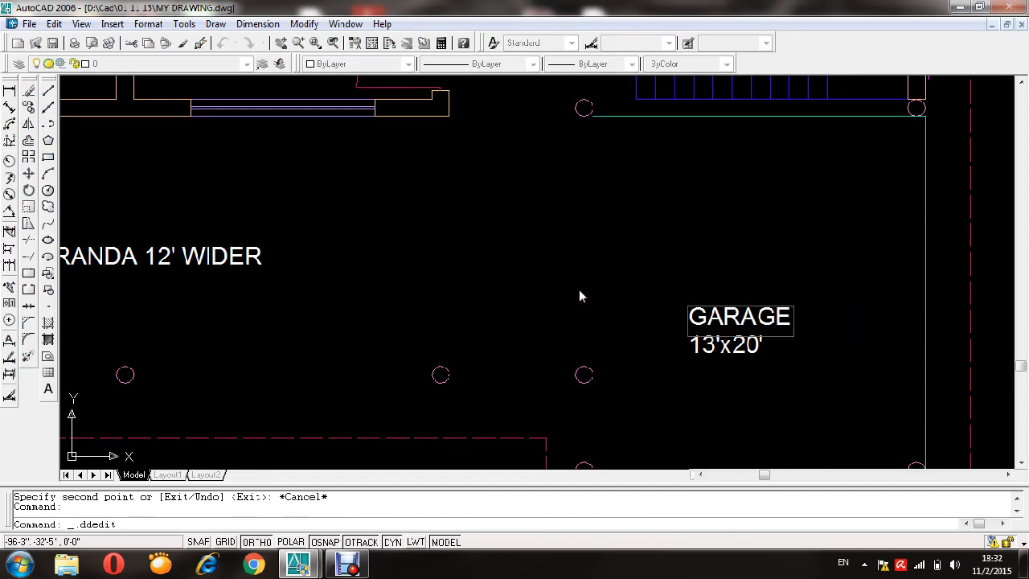
{"action": "key", "text": "Return"}
{"action": "scroll", "coordinate": [711, 378], "scroll_direction": "down", "scroll_amount": 3}
{"action": "middle_click_drag", "start_coordinate": [726, 404], "coordinate": [666, 322]}
{"action": "key", "text": "Escape"}
{"action": "key", "text": "Escape"}
- Measure the garage's depth from its curved front to its rear edge with a linear dimension, without placing it
{"action": "type", "text": "dli"}
{"action": "key", "text": "Return"}
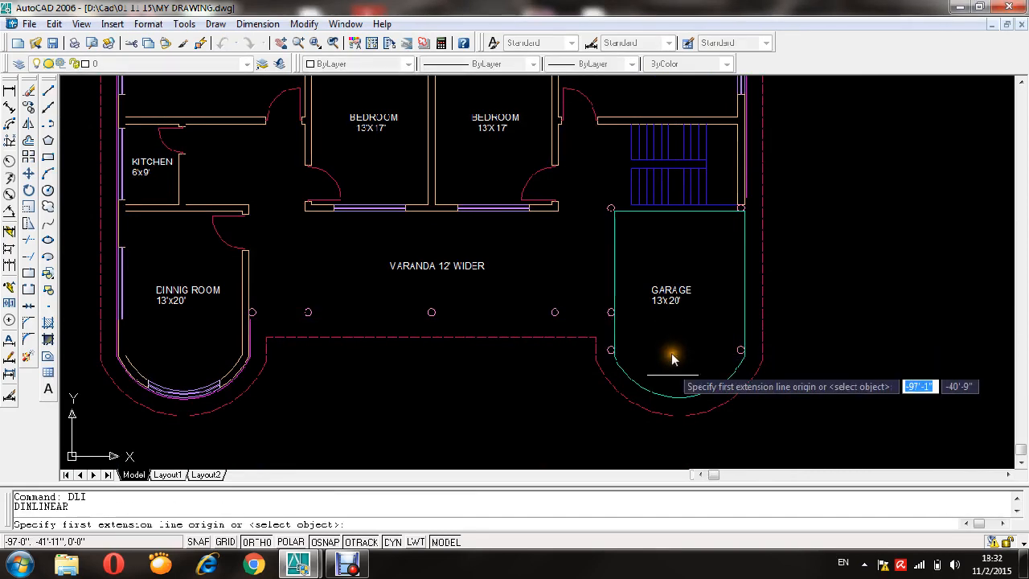
{"action": "left_click", "coordinate": [679, 395]}
{"action": "left_click", "coordinate": [679, 214]}
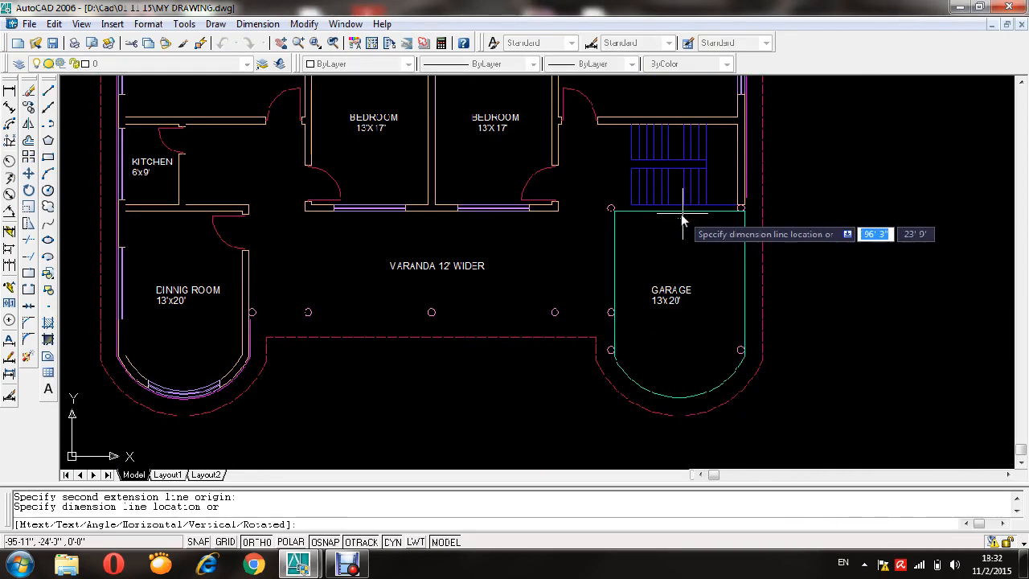
{"action": "scroll", "coordinate": [679, 219], "scroll_direction": "up", "scroll_amount": 2}
{"action": "key", "text": "Escape"}
- Measure the garage's width between its two side edges with a linear dimension, without placing it
{"action": "key", "text": "Return"}
{"action": "left_click", "coordinate": [765, 250]}
{"action": "left_click", "coordinate": [587, 249]}
{"action": "key", "text": "Escape"}
{"action": "key", "text": "Return"}
{"action": "left_click", "coordinate": [584, 215]}
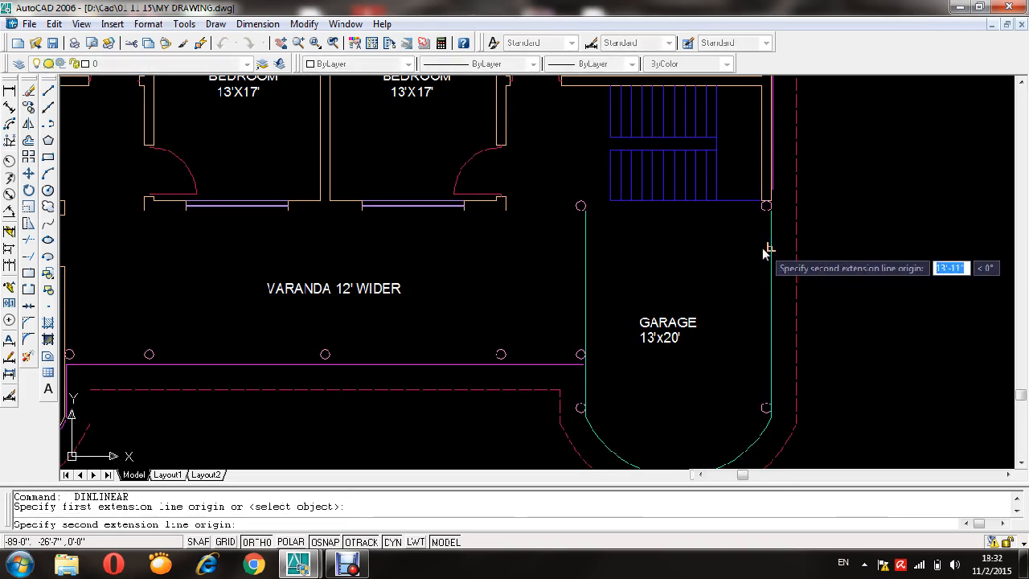
{"action": "left_click", "coordinate": [764, 252]}
{"action": "key", "text": "Escape"}
- Change the size line under GARAGE to 14'-6"x20'-9"
{"action": "scroll", "coordinate": [629, 338], "scroll_direction": "up", "scroll_amount": 5}
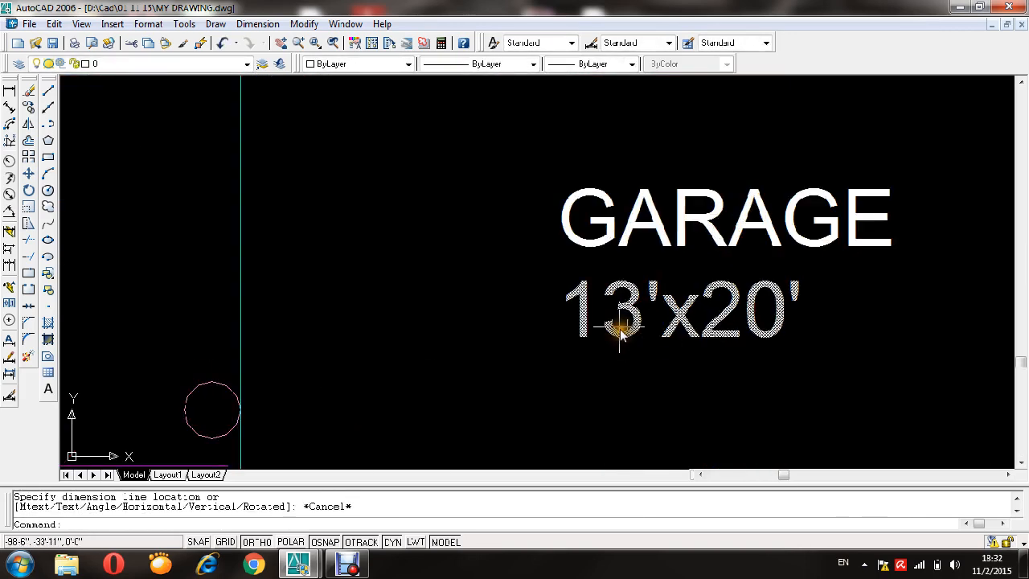
{"action": "double_click", "coordinate": [622, 331]}
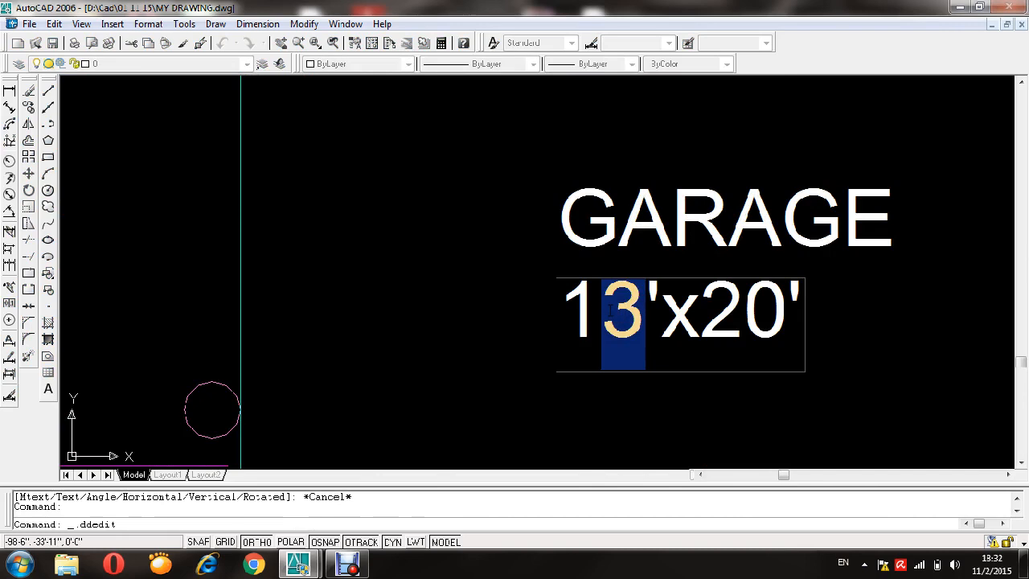
{"action": "type", "text": "4'"}
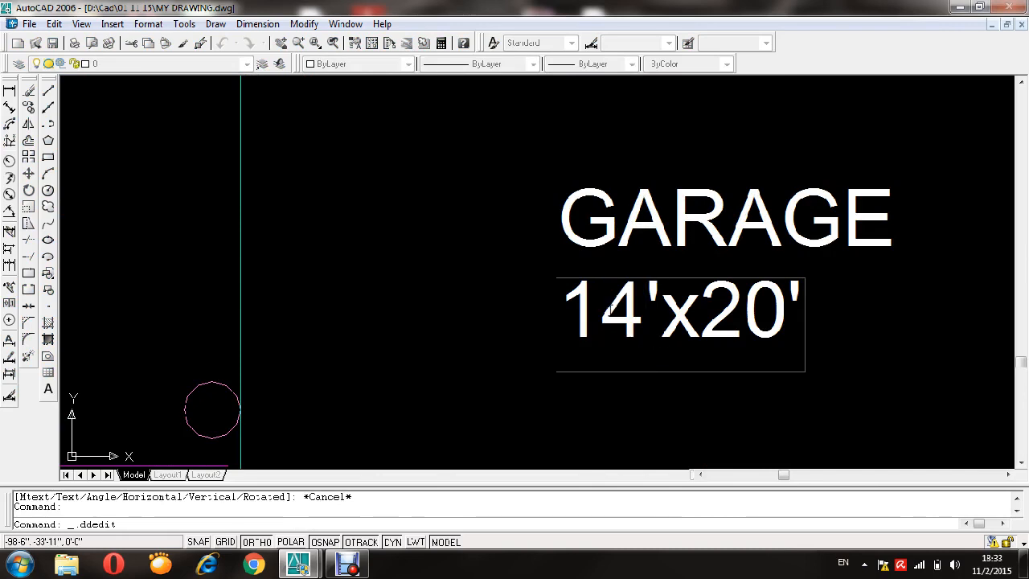
{"action": "type", "text": "-6\"x20'"}
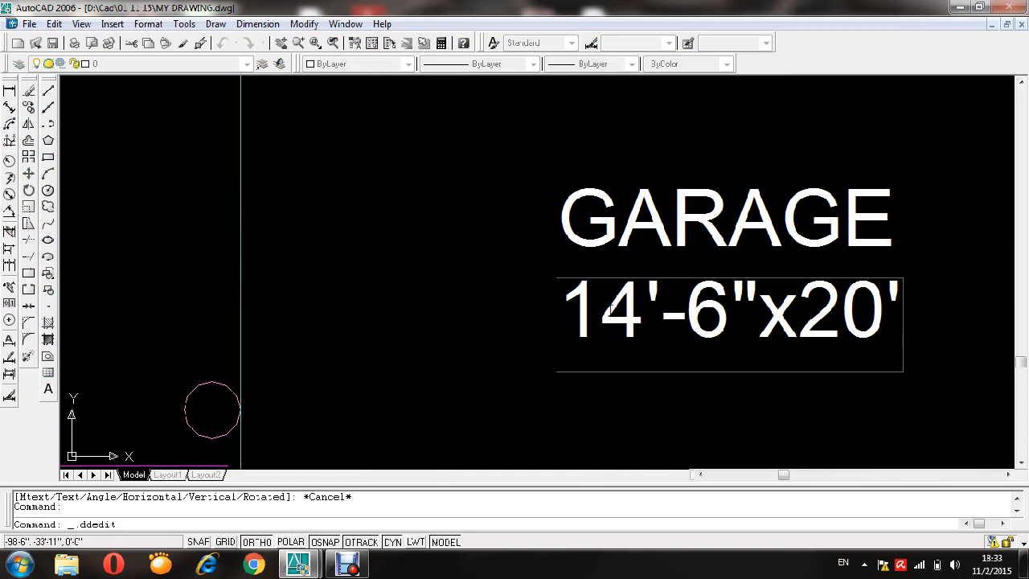
{"action": "type", "text": "-"}
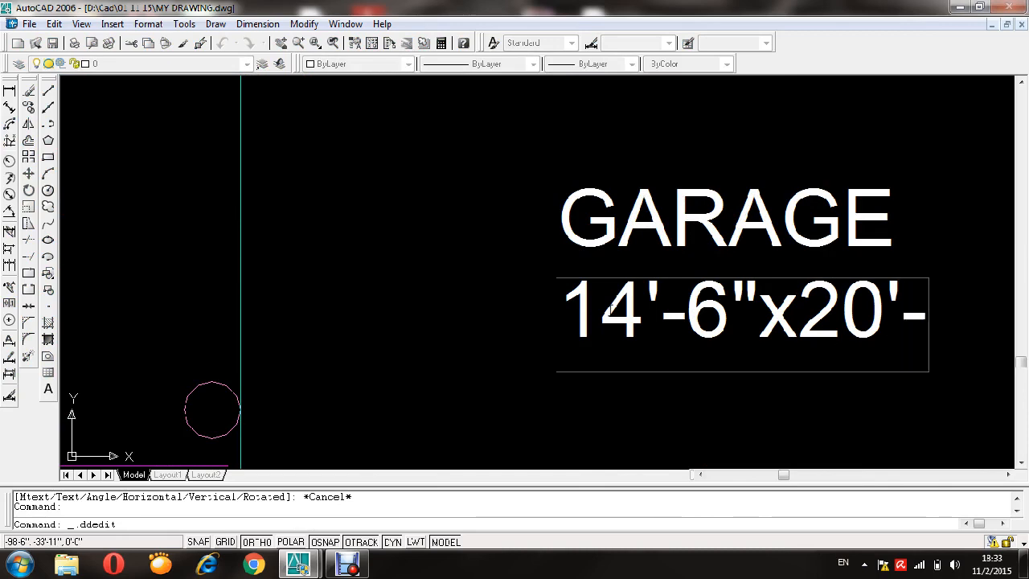
{"action": "type", "text": "9"}
{"action": "scroll", "coordinate": [440, 193], "scroll_direction": "down", "scroll_amount": 7}
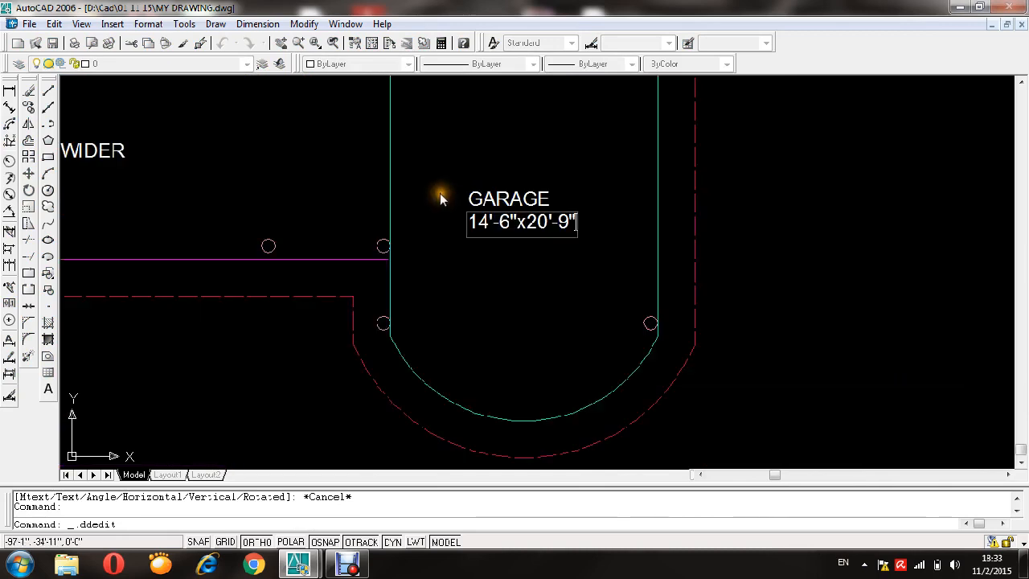
{"action": "left_click", "coordinate": [546, 266]}
{"action": "scroll", "coordinate": [547, 267], "scroll_direction": "down", "scroll_amount": 4}
{"action": "scroll", "coordinate": [507, 229], "scroll_direction": "up", "scroll_amount": 1}
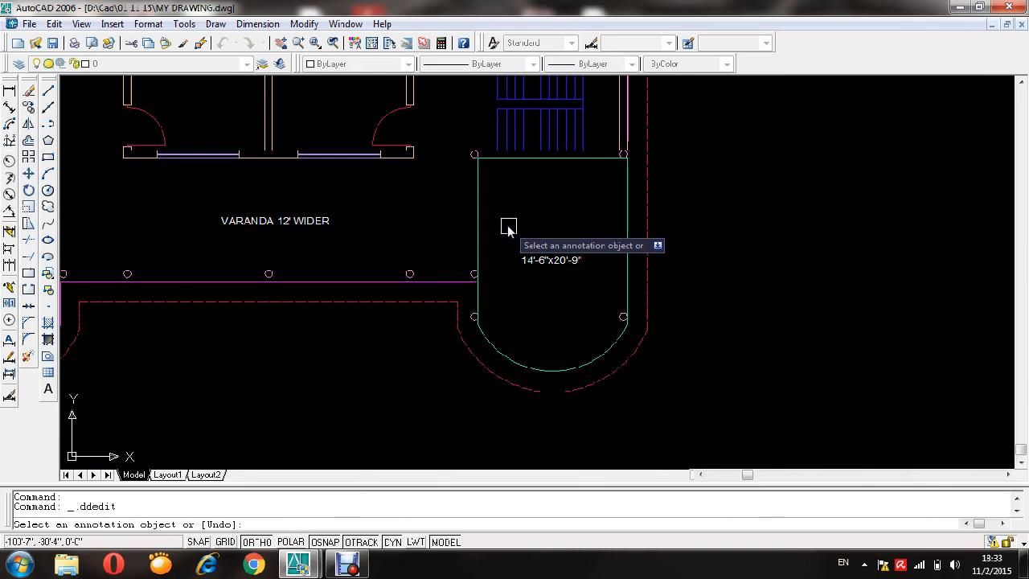
{"action": "key", "text": "Escape"}
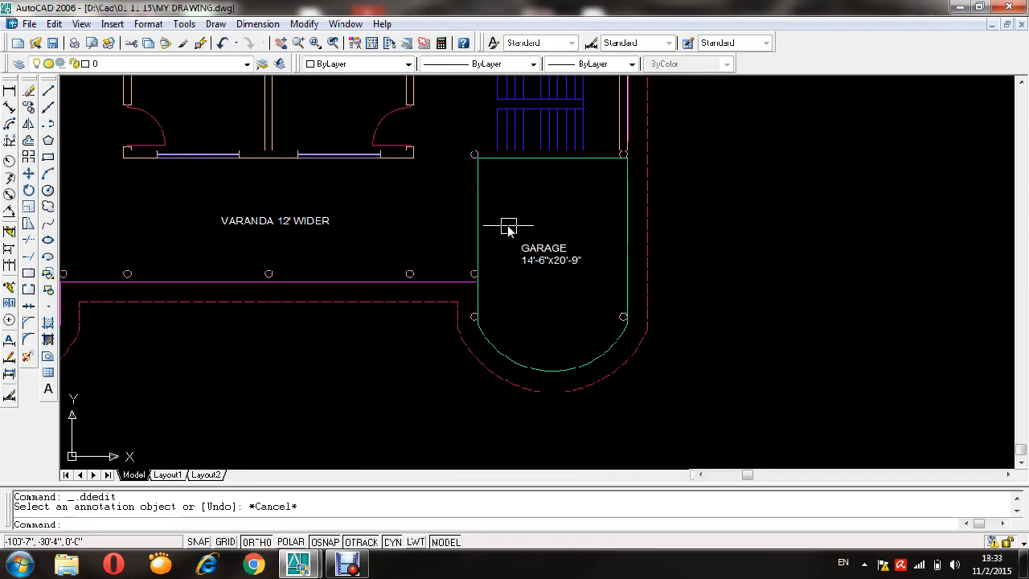
{"action": "key", "text": "Escape"}
{"action": "key", "text": "Escape"}
{"action": "scroll", "coordinate": [539, 236], "scroll_direction": "up", "scroll_amount": 8}
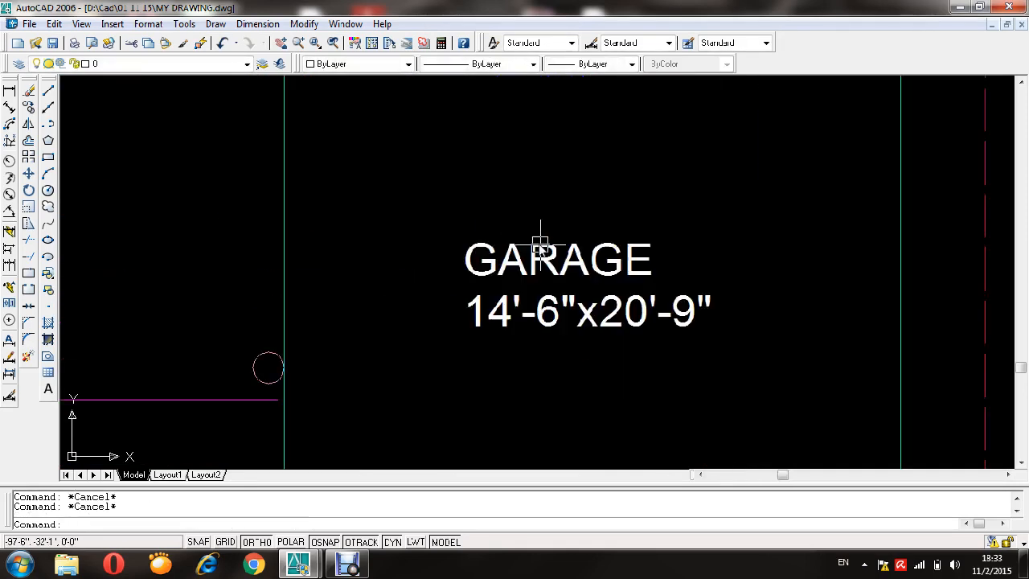
{"action": "double_click", "coordinate": [540, 258]}
{"action": "key", "text": "Return"}
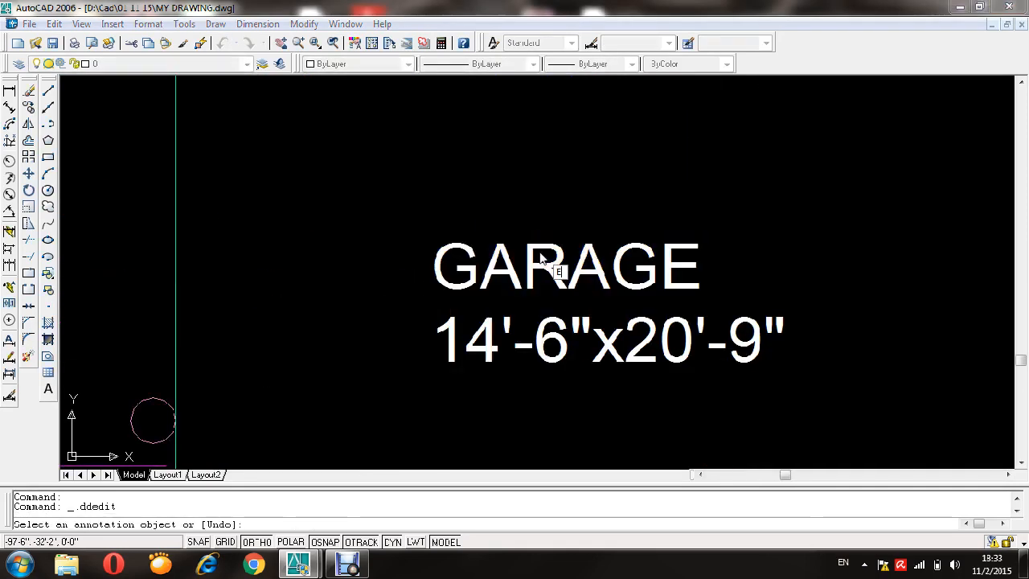
{"action": "left_click", "coordinate": [540, 258]}
{"action": "key", "text": "Return"}
{"action": "key", "text": "Escape"}
- Save the drawing with the finished garage label
{"action": "key", "text": "ctrl+s"}
{"action": "scroll", "coordinate": [540, 305], "scroll_direction": "down", "scroll_amount": 8}
{"action": "middle_click_drag", "start_coordinate": [441, 230], "coordinate": [500, 333]}
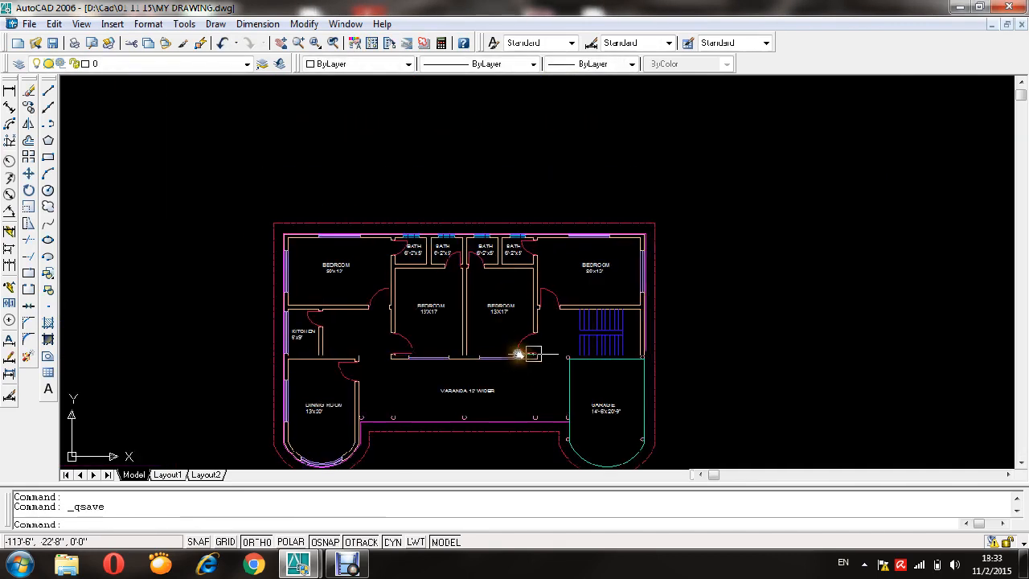
{"action": "scroll", "coordinate": [570, 321], "scroll_direction": "up", "scroll_amount": 5}
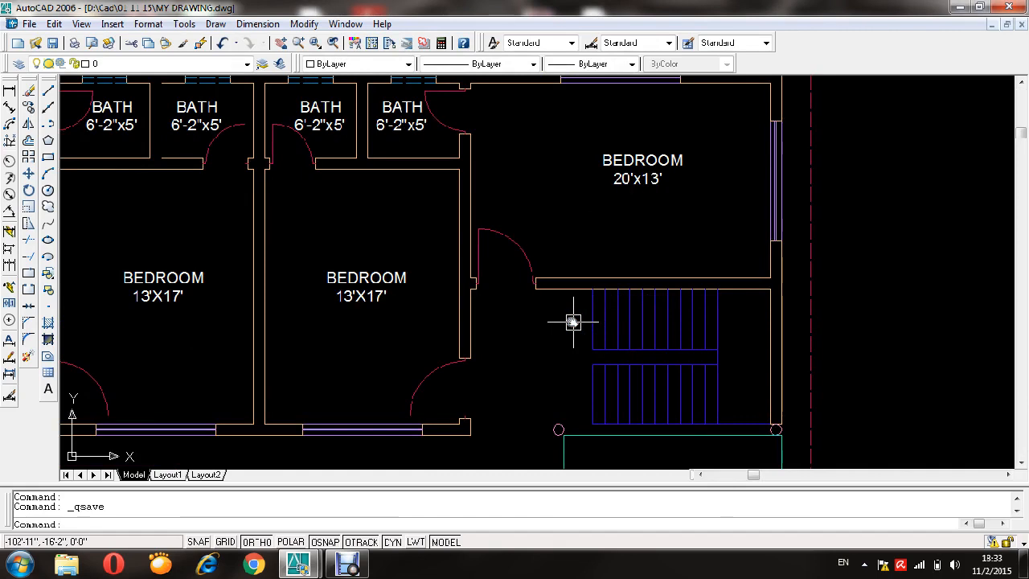
{"action": "key", "text": "Escape"}
{"action": "scroll", "coordinate": [574, 173], "scroll_direction": "down", "scroll_amount": 7}
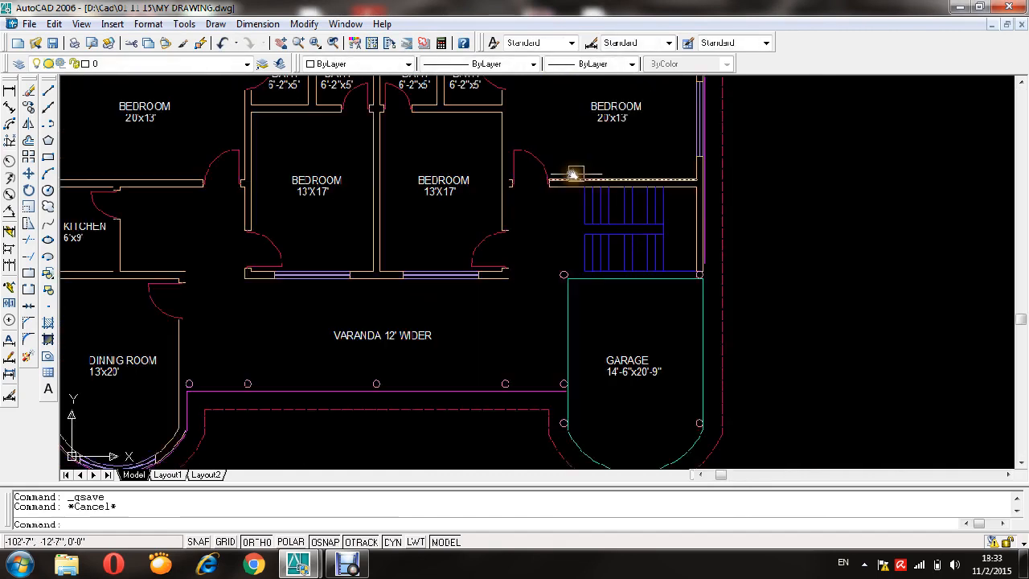
- Draw a right-angled leader with its arrowhead pointing up on the stair landing and its tail crossing the lower flight beyond the outermost step
{"action": "scroll", "coordinate": [603, 168], "scroll_direction": "up", "scroll_amount": 9}
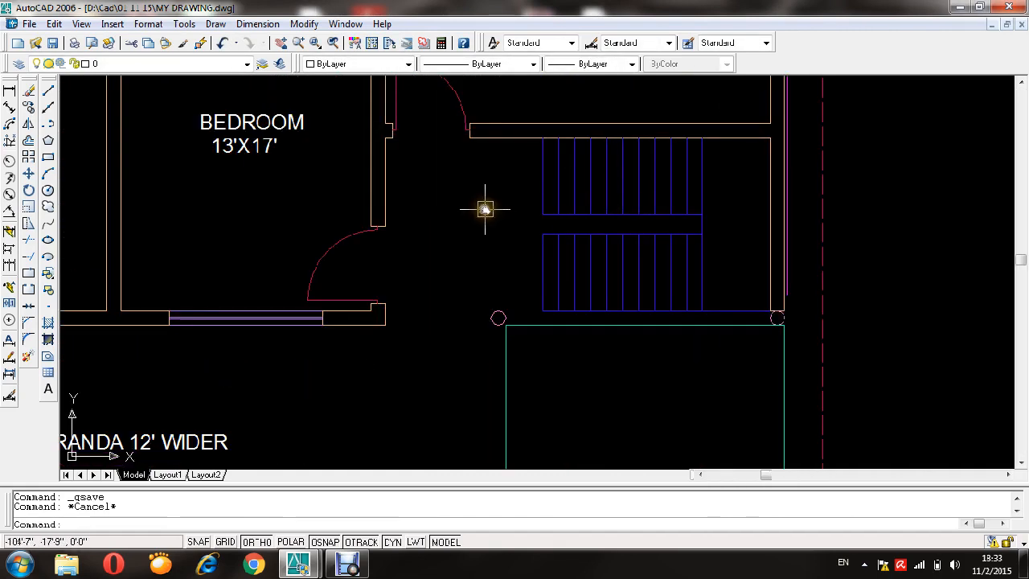
{"action": "left_click", "coordinate": [482, 211]}
{"action": "left_click", "coordinate": [436, 284]}
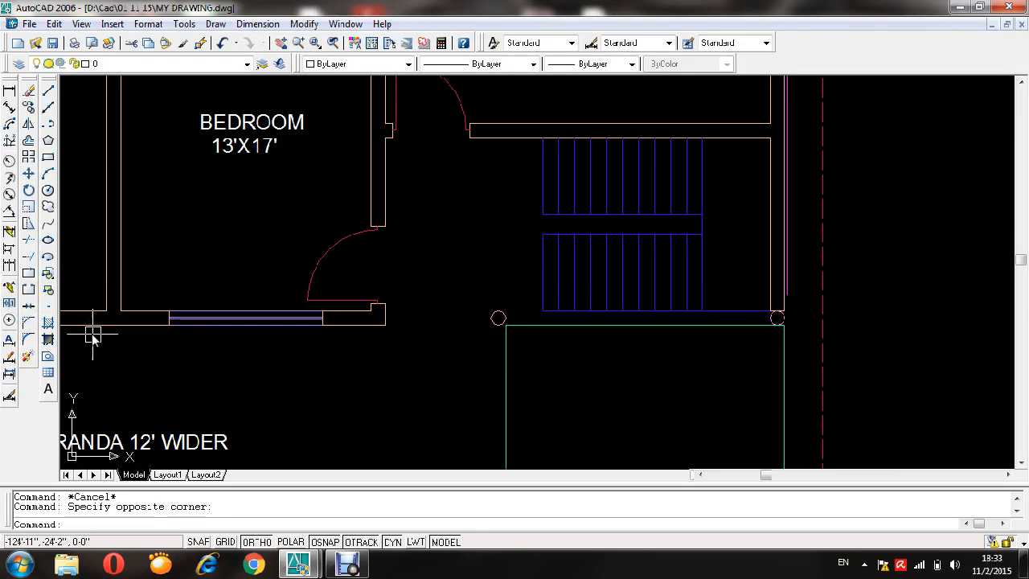
{"action": "key", "text": "Return"}
{"action": "scroll", "coordinate": [772, 213], "scroll_direction": "up", "scroll_amount": 1}
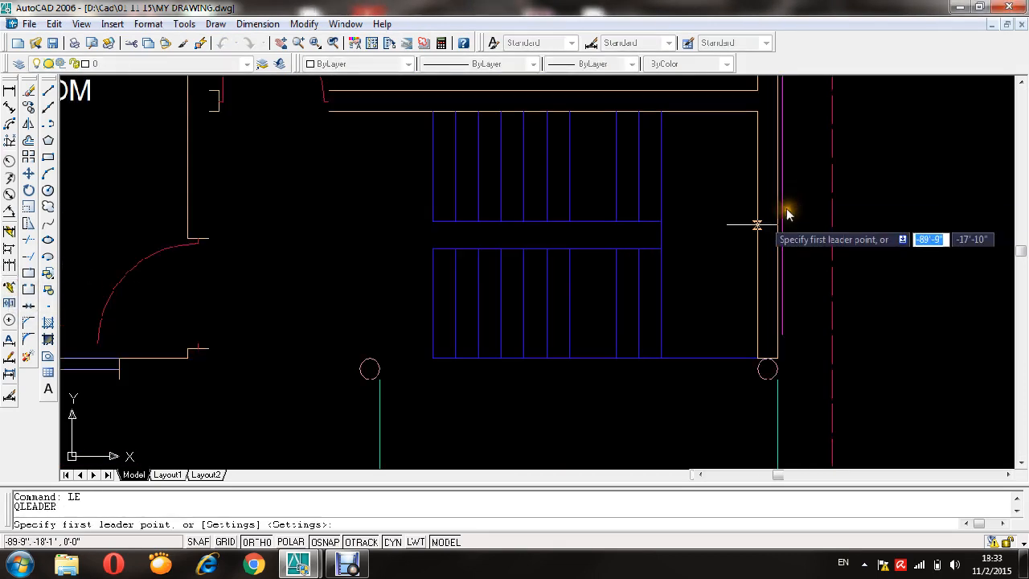
{"action": "left_click", "coordinate": [720, 232]}
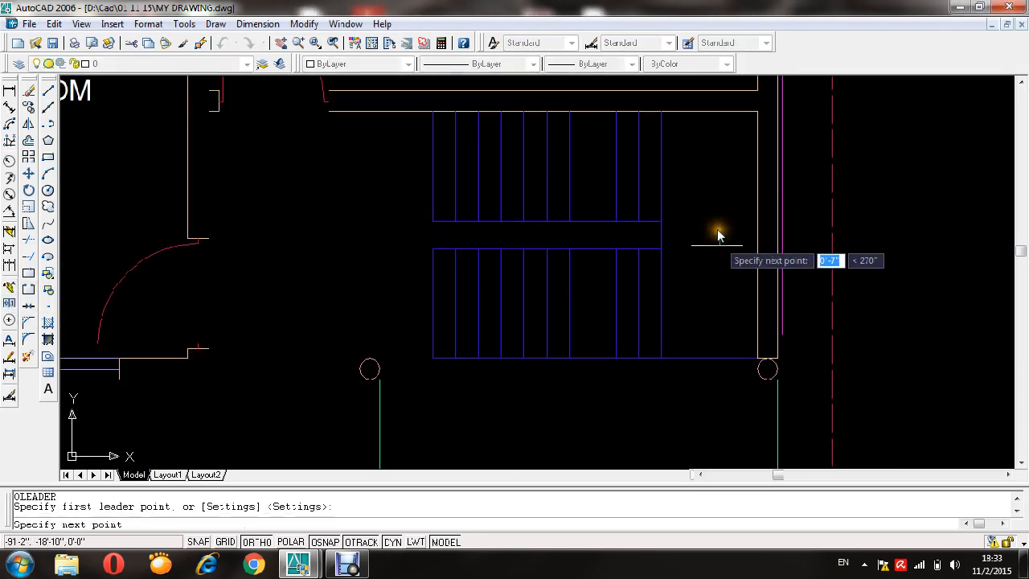
{"action": "left_click", "coordinate": [717, 299]}
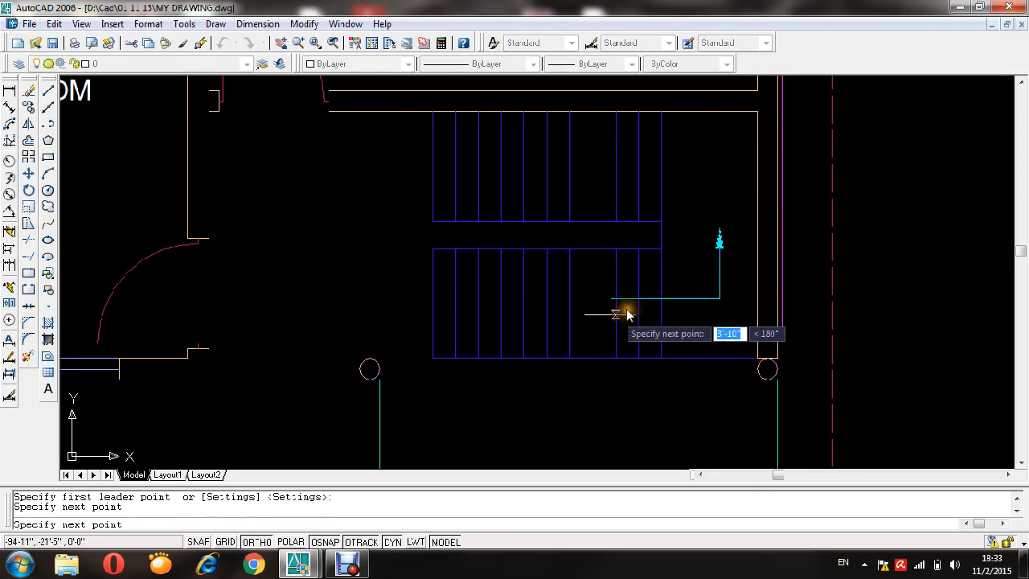
{"action": "left_click", "coordinate": [417, 307]}
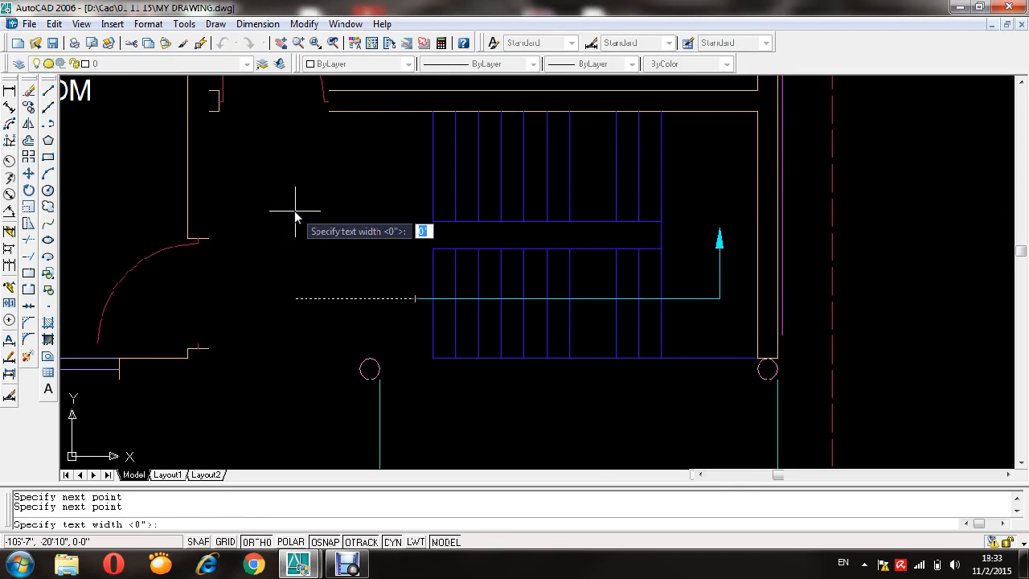
- Annotate the stair leader with the single-line text UP at the default text width and save the drawing
{"action": "key", "text": "Return"}
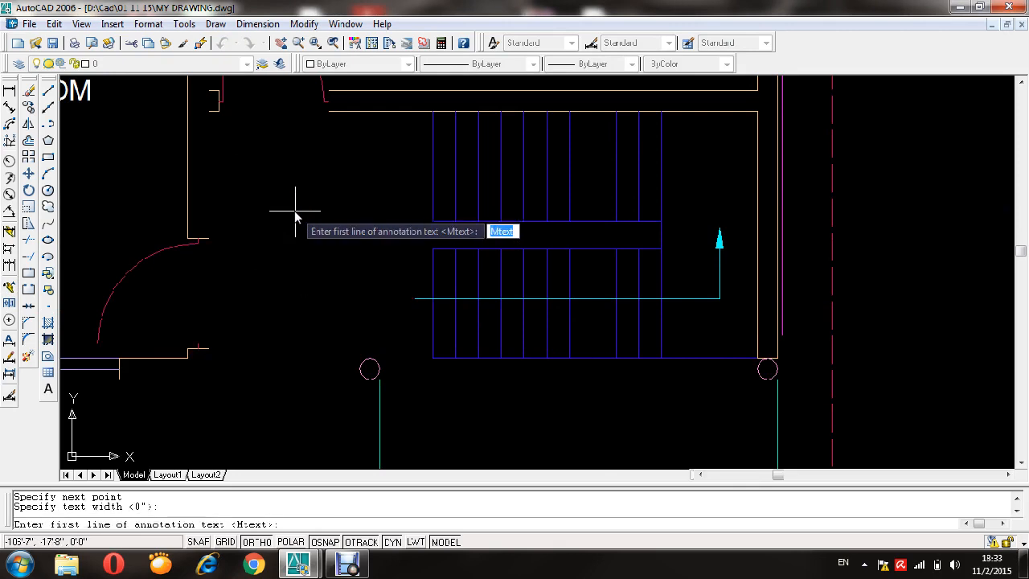
{"action": "type", "text": "U"}
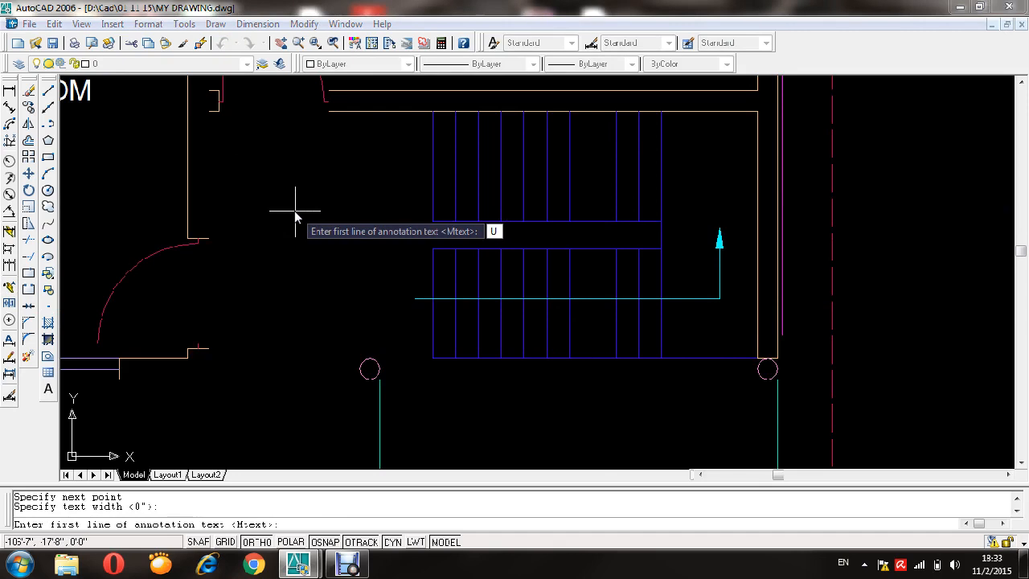
{"action": "type", "text": "P"}
{"action": "key", "text": "Return"}
{"action": "key", "text": "Return"}
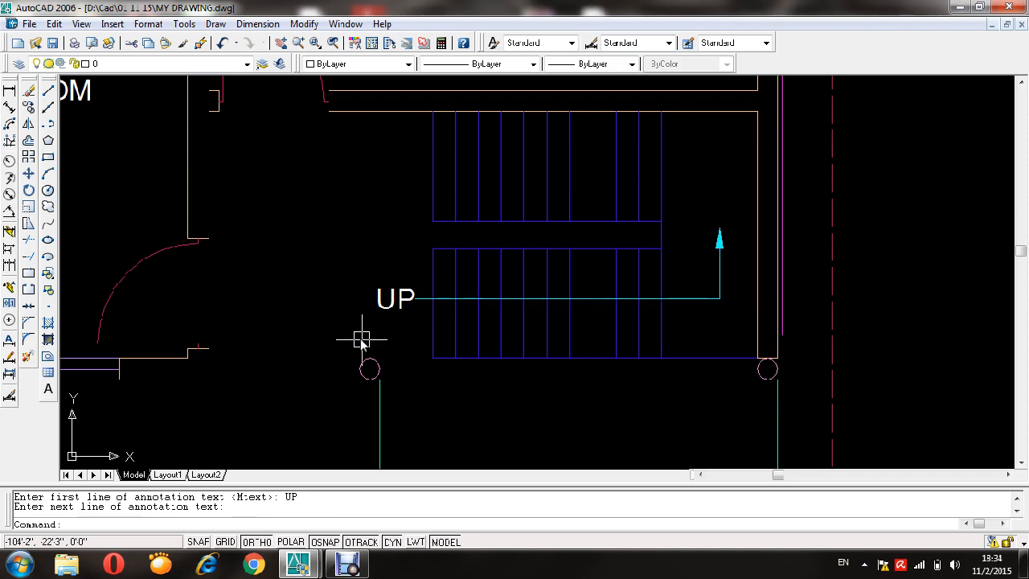
{"action": "key", "text": "ctrl+s"}
- Add a diameter dimension to the middle round column of the veranda, placing its text above and left of it, and save
{"action": "scroll", "coordinate": [587, 185], "scroll_direction": "down", "scroll_amount": 6}
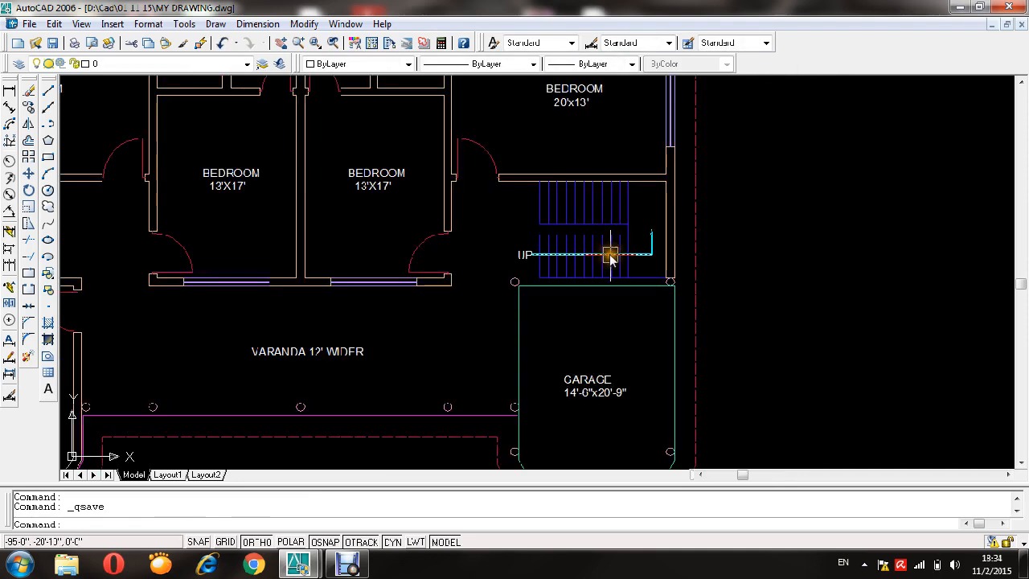
{"action": "scroll", "coordinate": [399, 369], "scroll_direction": "up", "scroll_amount": 6}
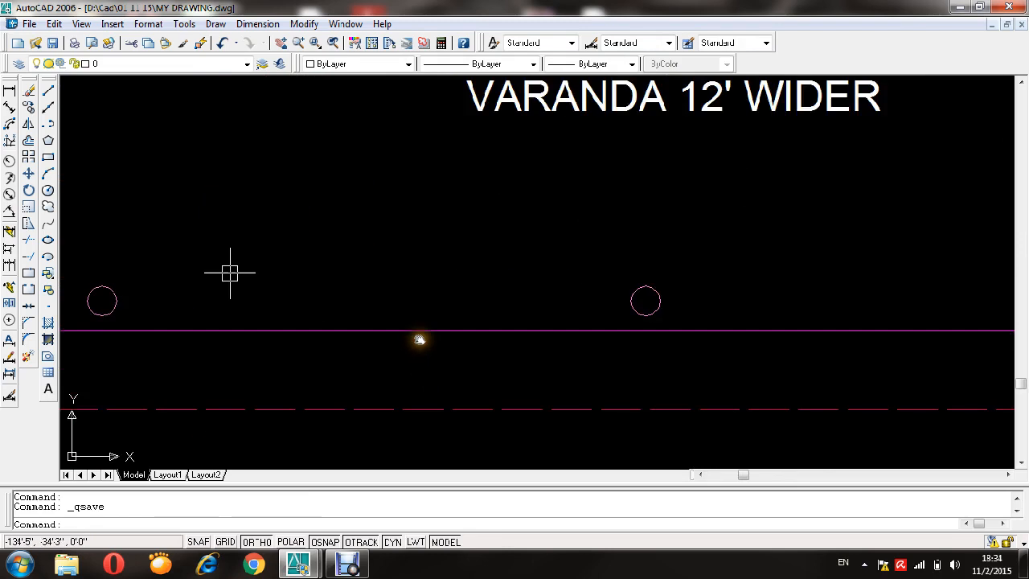
{"action": "left_click", "coordinate": [9, 194]}
{"action": "left_click", "coordinate": [655, 291]}
{"action": "left_click", "coordinate": [602, 256]}
{"action": "scroll", "coordinate": [658, 266], "scroll_direction": "down", "scroll_amount": 4}
{"action": "middle_click_drag", "start_coordinate": [755, 239], "coordinate": [596, 379]}
{"action": "key", "text": "ctrl+s"}
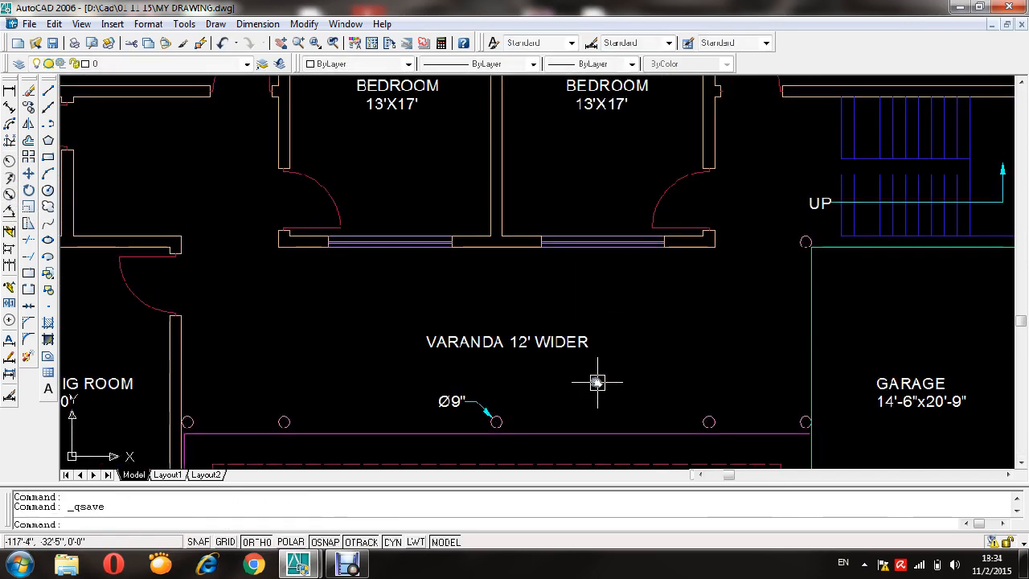
{"action": "scroll", "coordinate": [420, 328], "scroll_direction": "down", "scroll_amount": 2}
{"action": "middle_click_drag", "start_coordinate": [448, 300], "coordinate": [595, 403]}
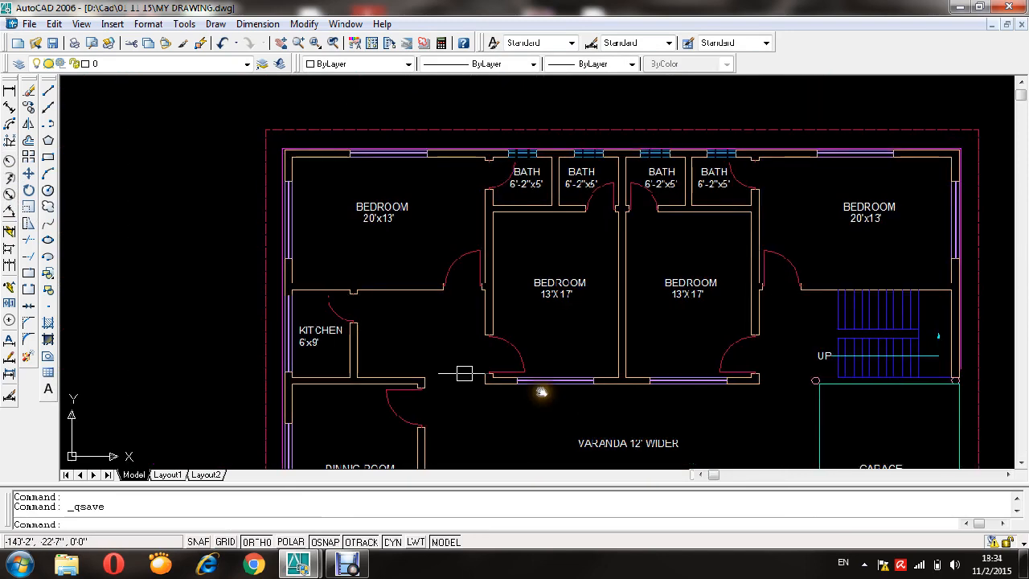
{"action": "scroll", "coordinate": [282, 294], "scroll_direction": "up", "scroll_amount": 5}
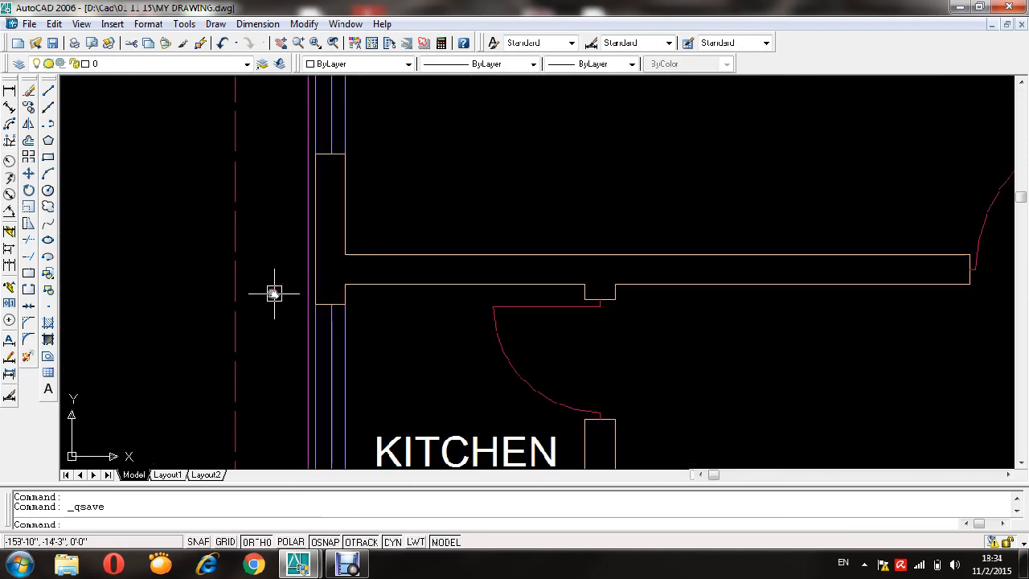
{"action": "left_click", "coordinate": [9, 91]}
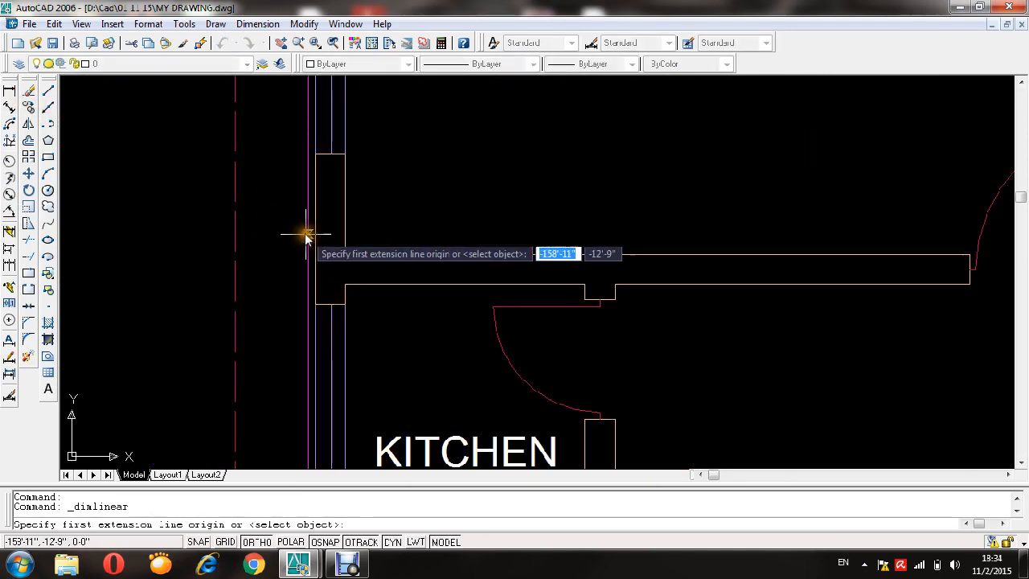
{"action": "left_click", "coordinate": [306, 234]}
{"action": "left_click", "coordinate": [235, 234]}
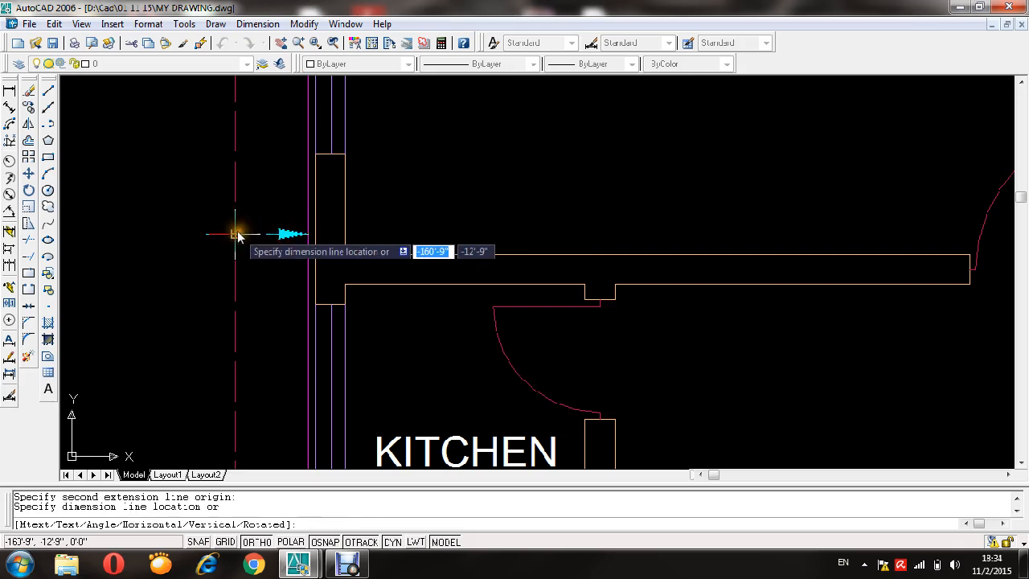
{"action": "scroll", "coordinate": [235, 233], "scroll_direction": "up", "scroll_amount": 3}
{"action": "key", "text": "Escape"}
- Add a horizontal linear dimension from the magenta outer wall line to the dashed boundary line, beside the bedroom–kitchen wall
{"action": "key", "text": "Return"}
{"action": "scroll", "coordinate": [346, 238], "scroll_direction": "up", "scroll_amount": 4}
{"action": "left_click", "coordinate": [352, 238]}
{"action": "scroll", "coordinate": [354, 240], "scroll_direction": "down", "scroll_amount": 5}
{"action": "left_click", "coordinate": [266, 233]}
{"action": "left_click", "coordinate": [262, 233]}
{"action": "scroll", "coordinate": [293, 257], "scroll_direction": "down", "scroll_amount": 5}
{"action": "scroll", "coordinate": [434, 293], "scroll_direction": "up", "scroll_amount": 2}
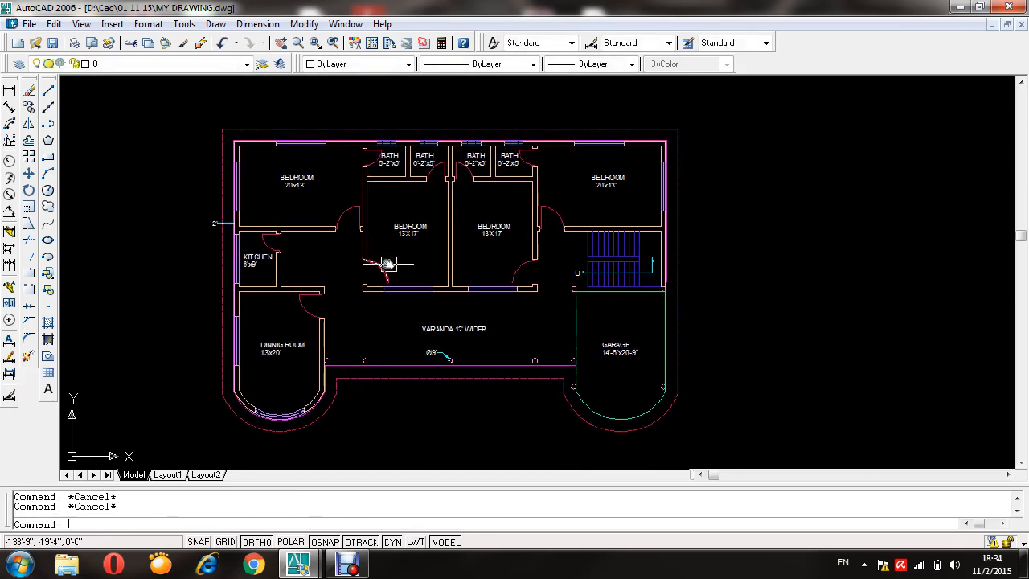
- Write the single-line texts D1, D2, W1 and V1 below one another in the veranda, under the door of the left 13'X17' bedroom
{"action": "type", "text": "text"}
{"action": "key", "text": "Return"}
{"action": "scroll", "coordinate": [374, 281], "scroll_direction": "up", "scroll_amount": 4}
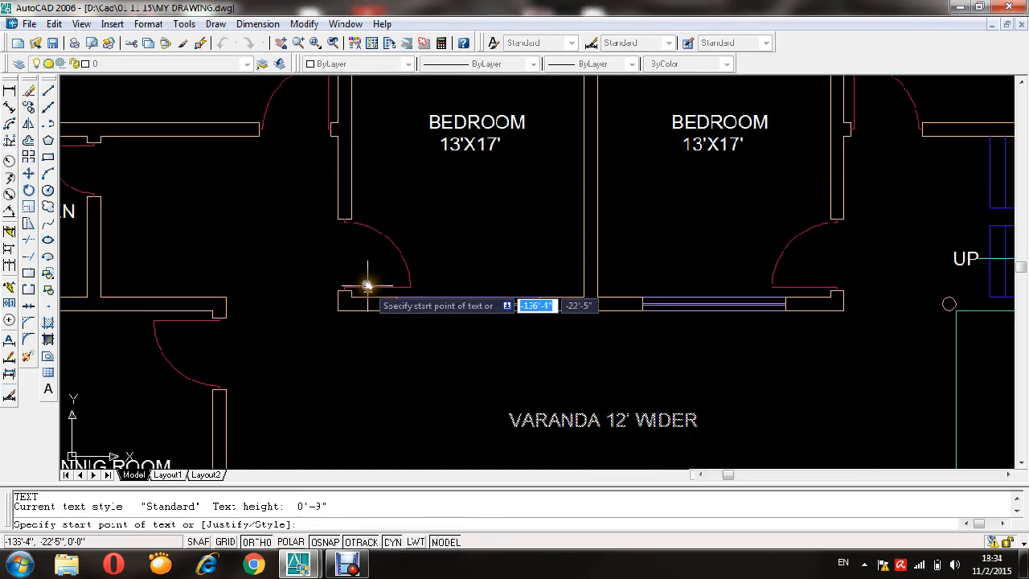
{"action": "left_click", "coordinate": [347, 347]}
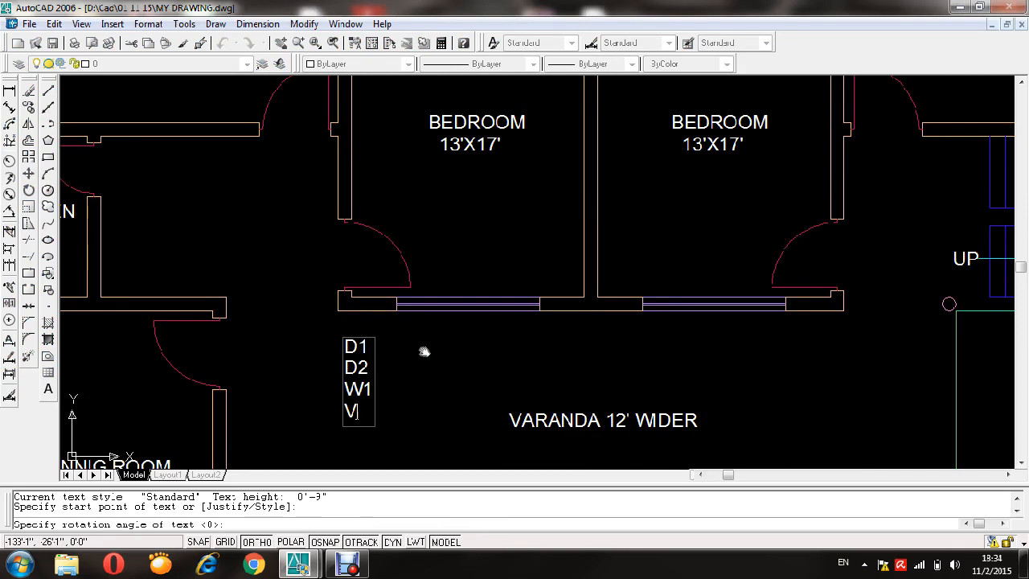
{"action": "key", "text": "Return"}
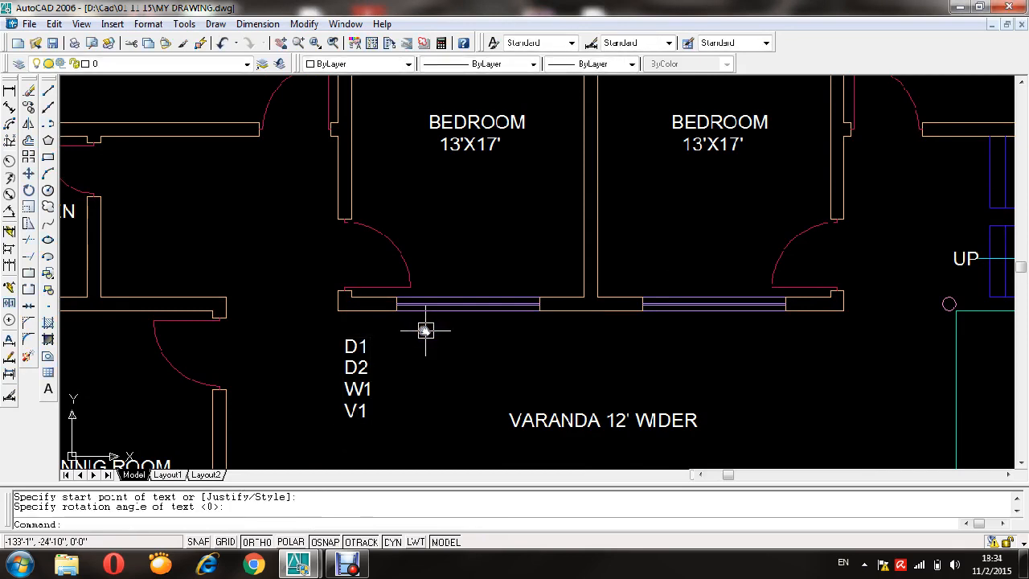
- Draw a circle with a radius of about 8" just to the right of the D1 text
{"action": "type", "text": "C"}
{"action": "key", "text": "Return"}
{"action": "scroll", "coordinate": [354, 360], "scroll_direction": "up", "scroll_amount": 5}
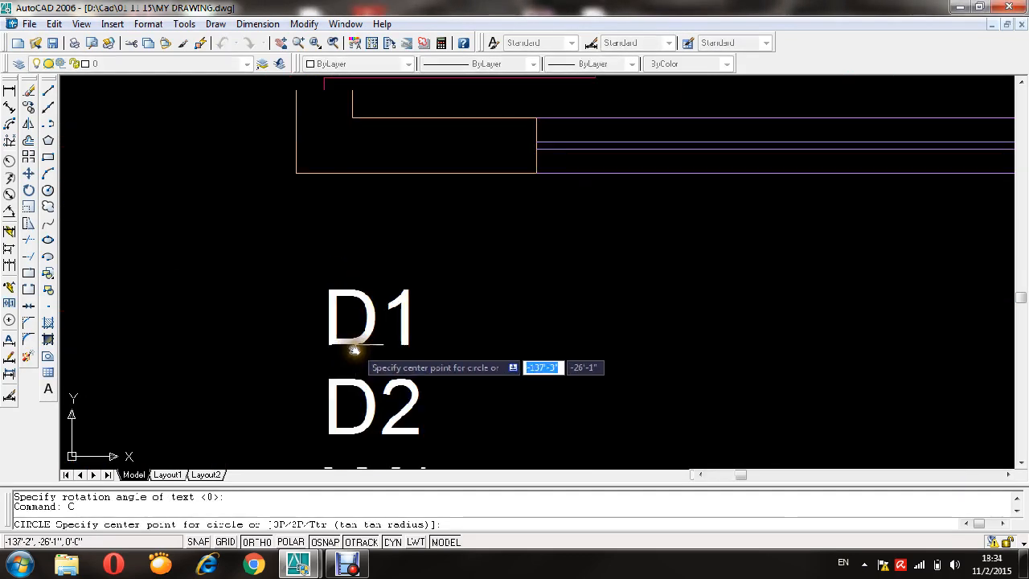
{"action": "left_click", "coordinate": [502, 306]}
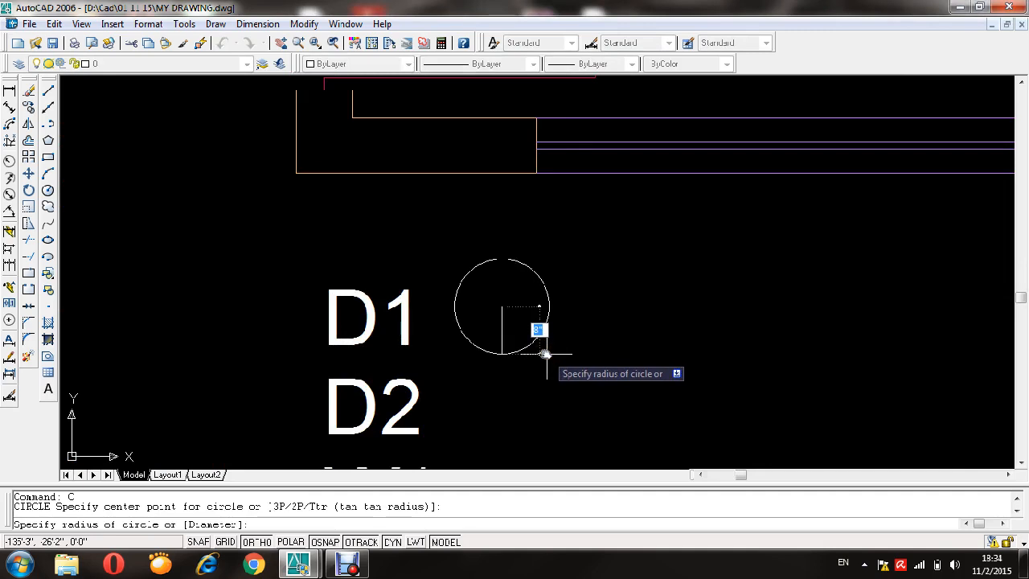
{"action": "left_click", "coordinate": [545, 354]}
- Move the circle horizontally to the left until it overlaps the D1 text
{"action": "type", "text": "M"}
{"action": "key", "text": "Return"}
{"action": "left_click", "coordinate": [535, 330]}
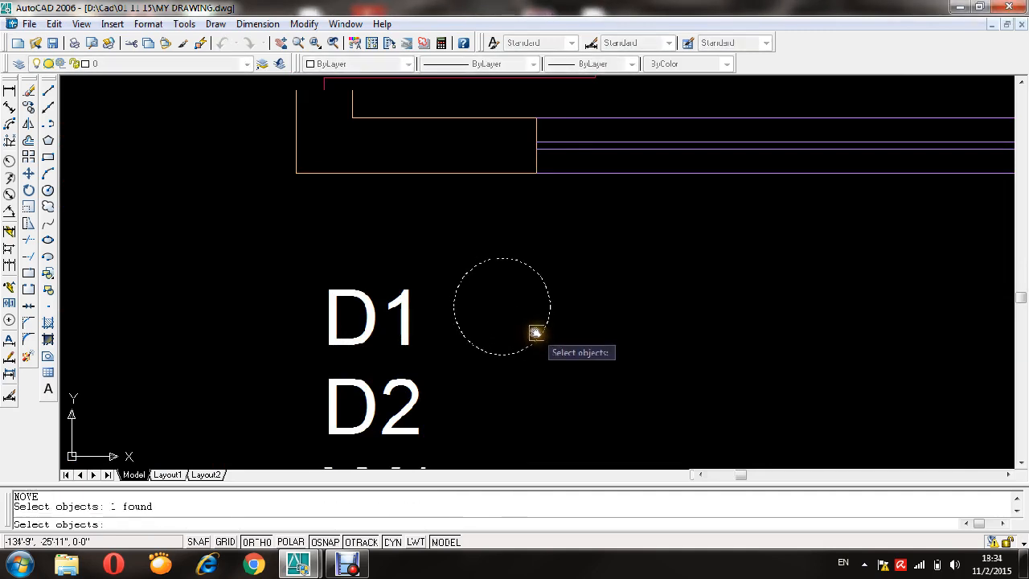
{"action": "key", "text": "Return"}
{"action": "left_click", "coordinate": [691, 329]}
{"action": "left_click", "coordinate": [579, 330]}
- Shift the circle about 3" further left so that it encloses both characters of D1
{"action": "key", "text": "Return"}
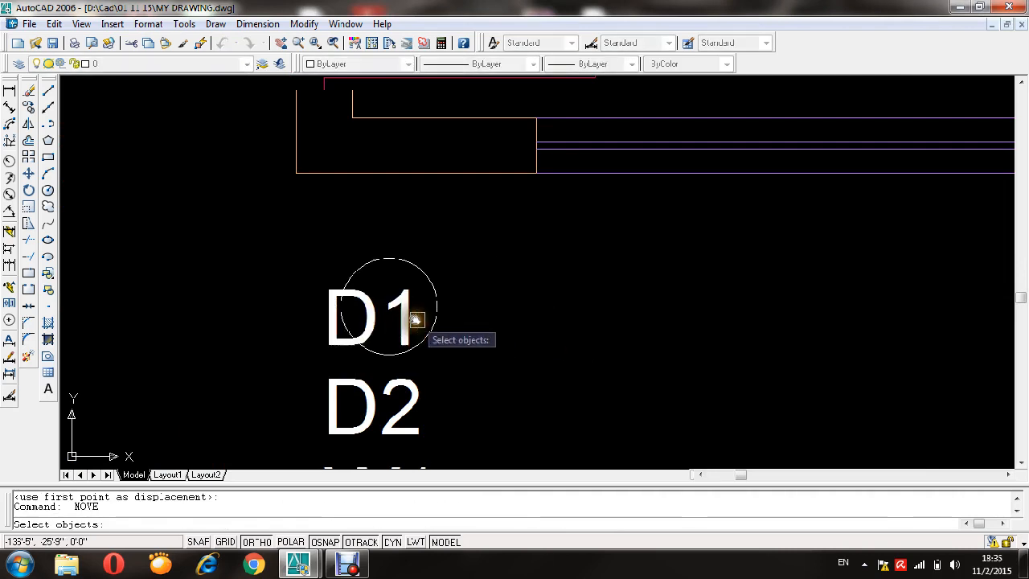
{"action": "left_click", "coordinate": [437, 278]}
{"action": "key", "text": "Return"}
{"action": "left_click", "coordinate": [563, 291]}
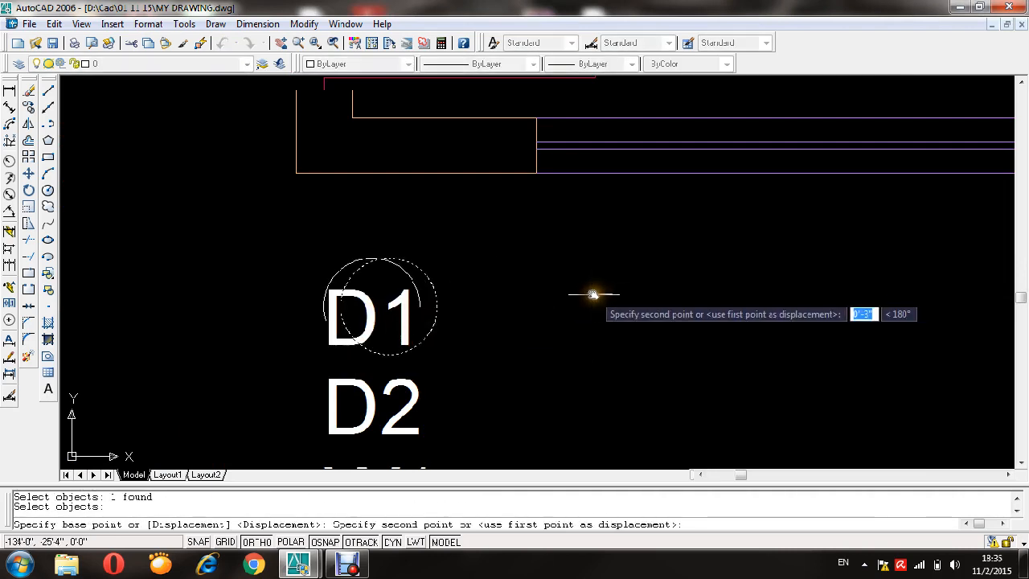
{"action": "left_click", "coordinate": [546, 294]}
- Nudge the circle slightly down and a touch left to centre it around the D1 text
{"action": "key", "text": "Return"}
{"action": "left_click", "coordinate": [416, 291]}
{"action": "key", "text": "Return"}
{"action": "left_click", "coordinate": [503, 285]}
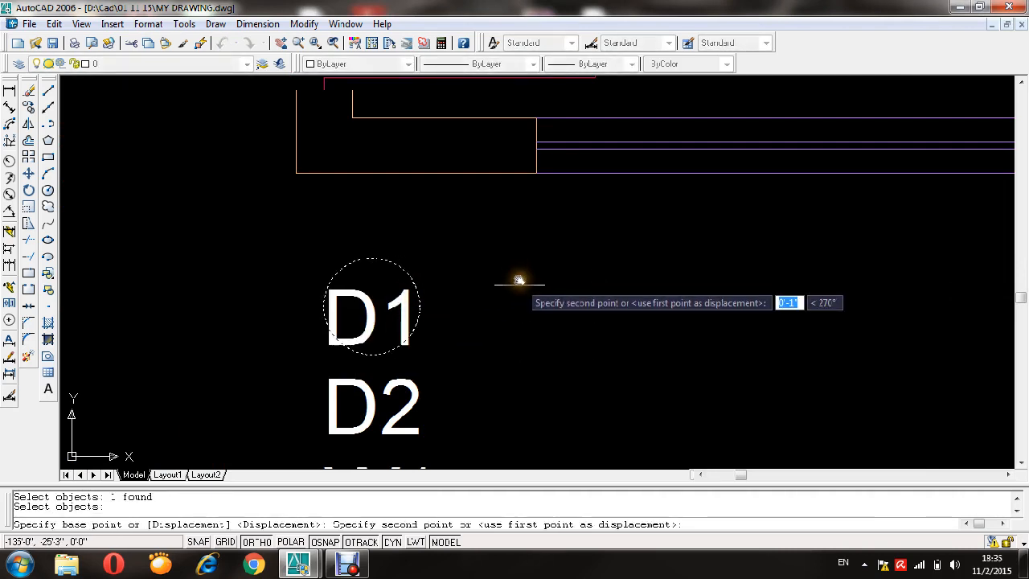
{"action": "left_click", "coordinate": [520, 289]}
{"action": "key", "text": "Return"}
{"action": "left_click", "coordinate": [421, 318]}
{"action": "key", "text": "Return"}
{"action": "left_click", "coordinate": [524, 317]}
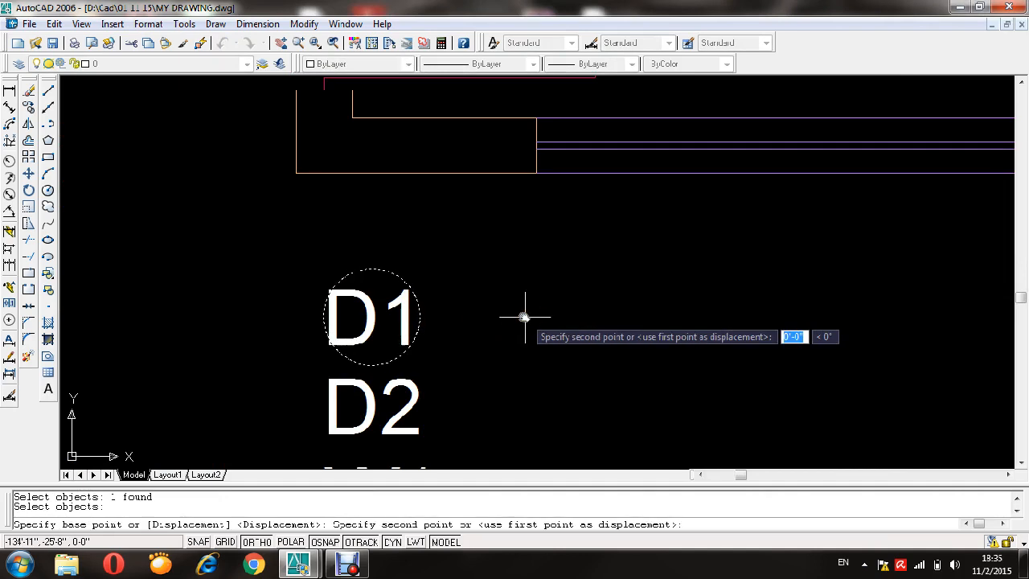
{"action": "left_click", "coordinate": [522, 317]}
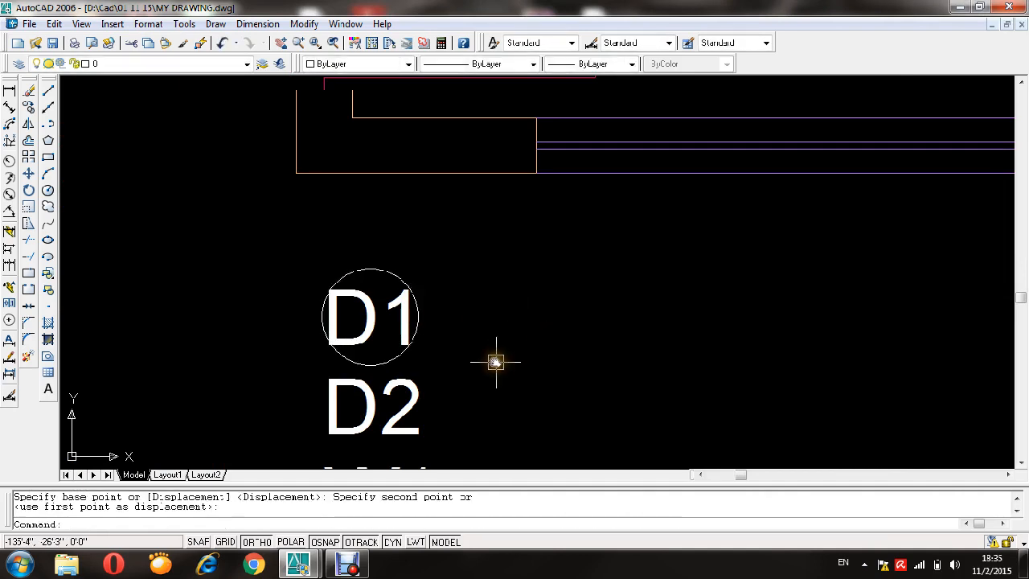
- Stretch the circle's radius slightly outward from its right quadrant so that it clears the D1 text all around
{"action": "middle_click_drag", "start_coordinate": [495, 362], "coordinate": [501, 298]}
{"action": "key", "text": "Escape"}
{"action": "key", "text": "Escape"}
{"action": "scroll", "coordinate": [420, 252], "scroll_direction": "up", "scroll_amount": 3}
{"action": "left_click", "coordinate": [436, 253]}
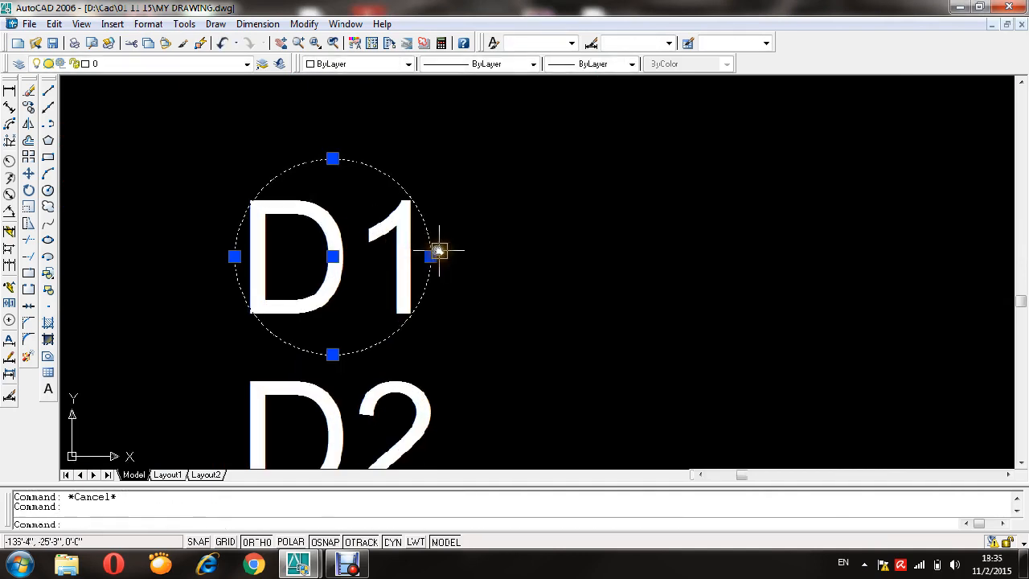
{"action": "scroll", "coordinate": [436, 252], "scroll_direction": "up", "scroll_amount": 2}
{"action": "left_click", "coordinate": [427, 253]}
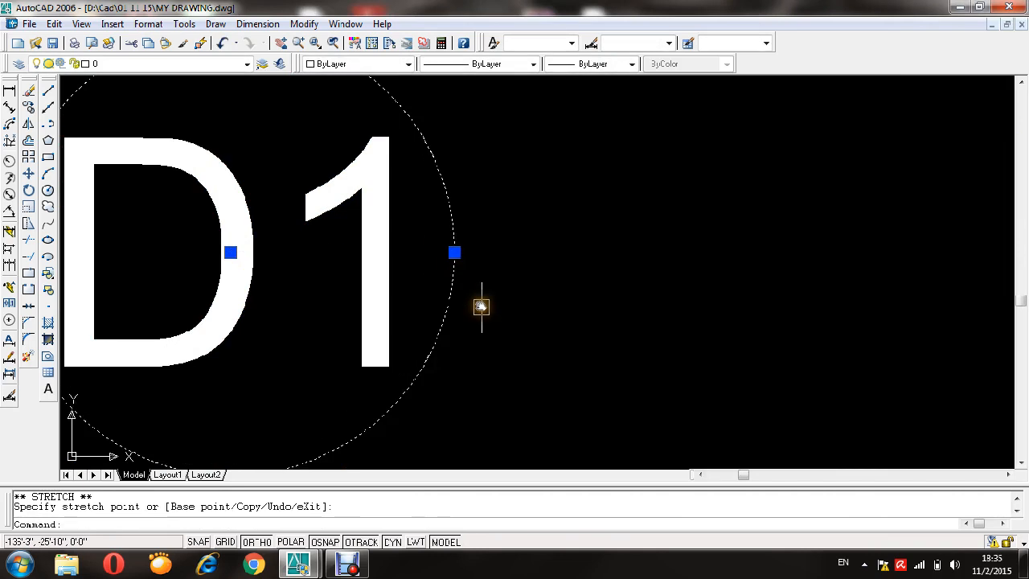
{"action": "scroll", "coordinate": [481, 306], "scroll_direction": "down", "scroll_amount": 3}
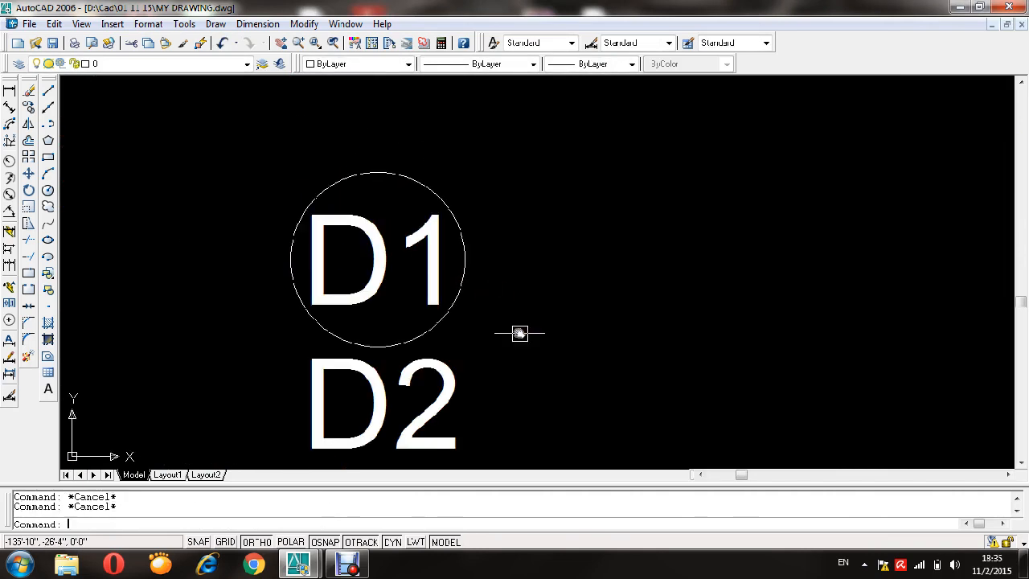
- Copy the circle around D1 straight down onto the D2, W1 and V1 labels
{"action": "type", "text": "co"}
{"action": "key", "text": "Return"}
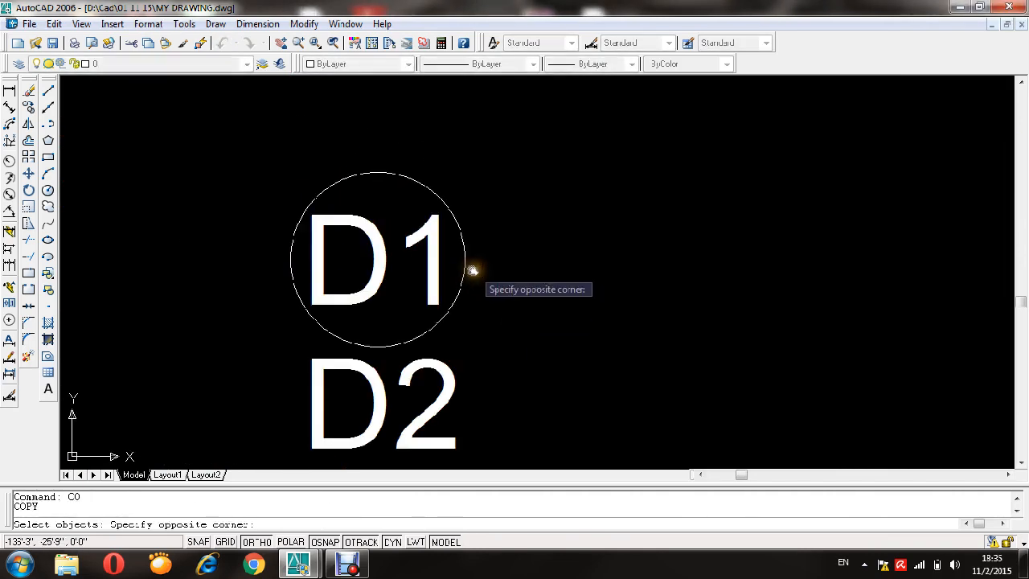
{"action": "left_click", "coordinate": [472, 270]}
{"action": "scroll", "coordinate": [463, 261], "scroll_direction": "down", "scroll_amount": 3}
{"action": "key", "text": "Return"}
{"action": "left_click", "coordinate": [550, 256]}
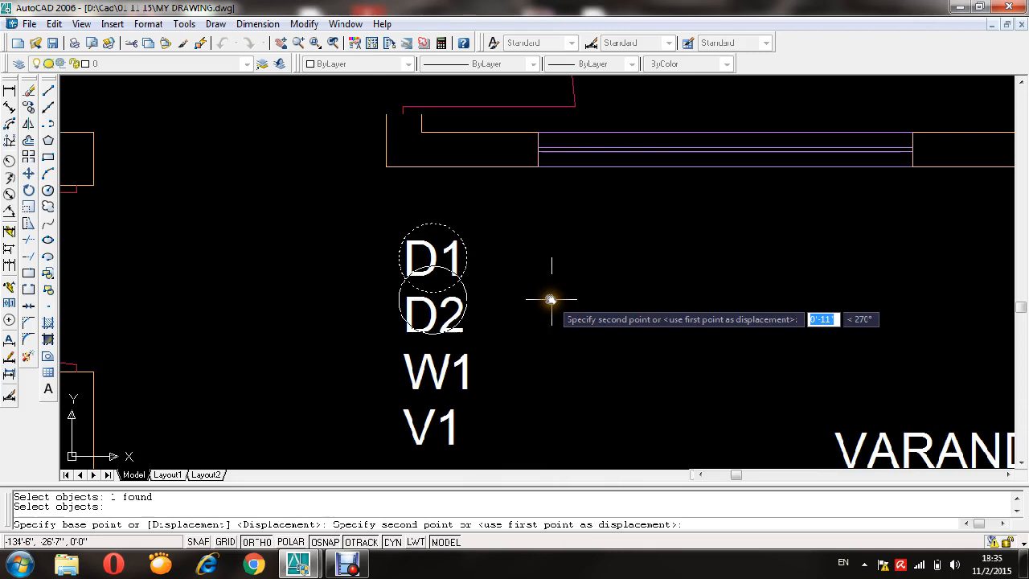
{"action": "left_click", "coordinate": [550, 299]}
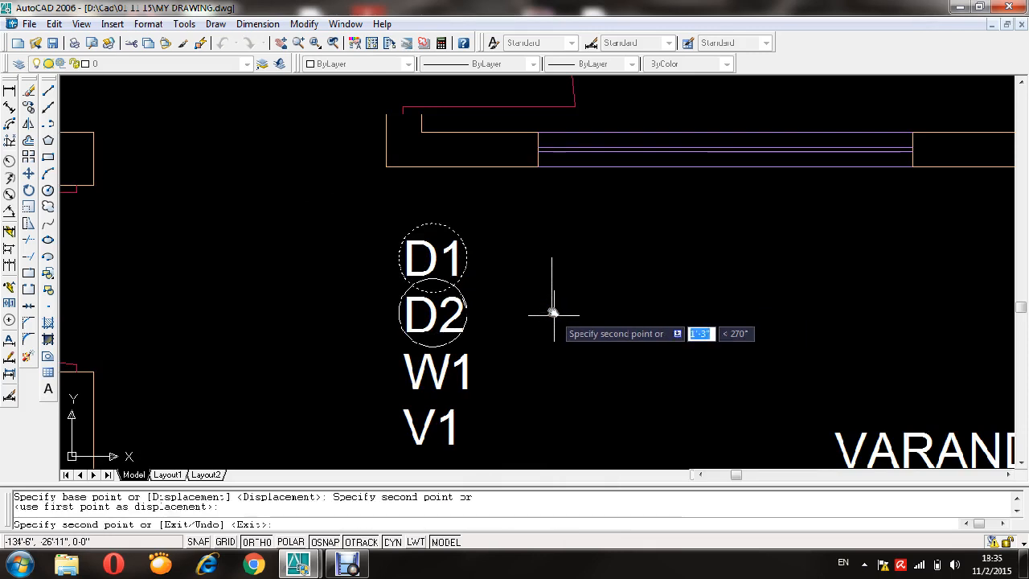
{"action": "left_click", "coordinate": [551, 365]}
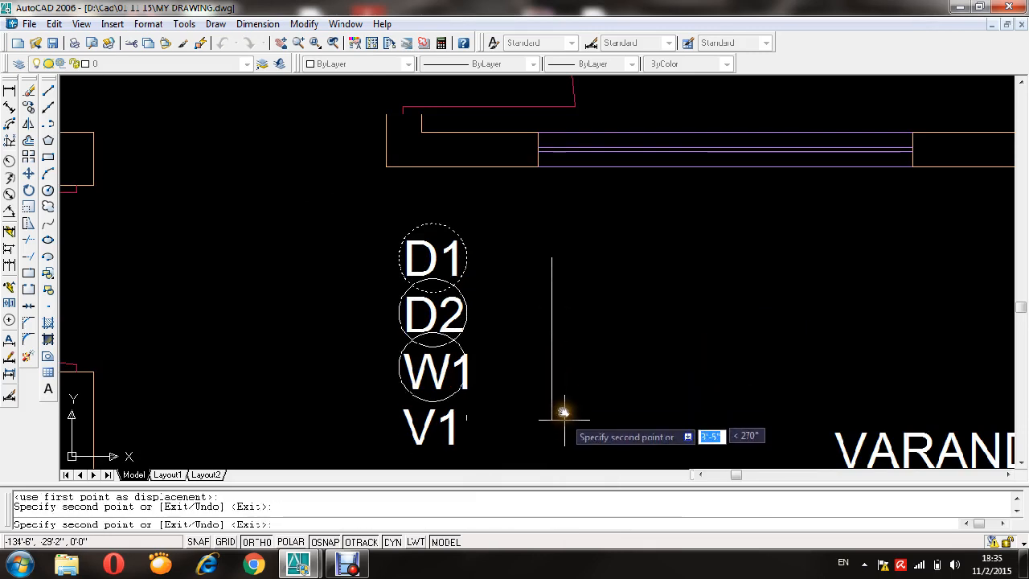
{"action": "key", "text": "Escape"}
{"action": "key", "text": "Escape"}
- Copy the circled D1 tag into the dining room's door opening, with ortho turned off
{"action": "scroll", "coordinate": [434, 289], "scroll_direction": "up", "scroll_amount": 2}
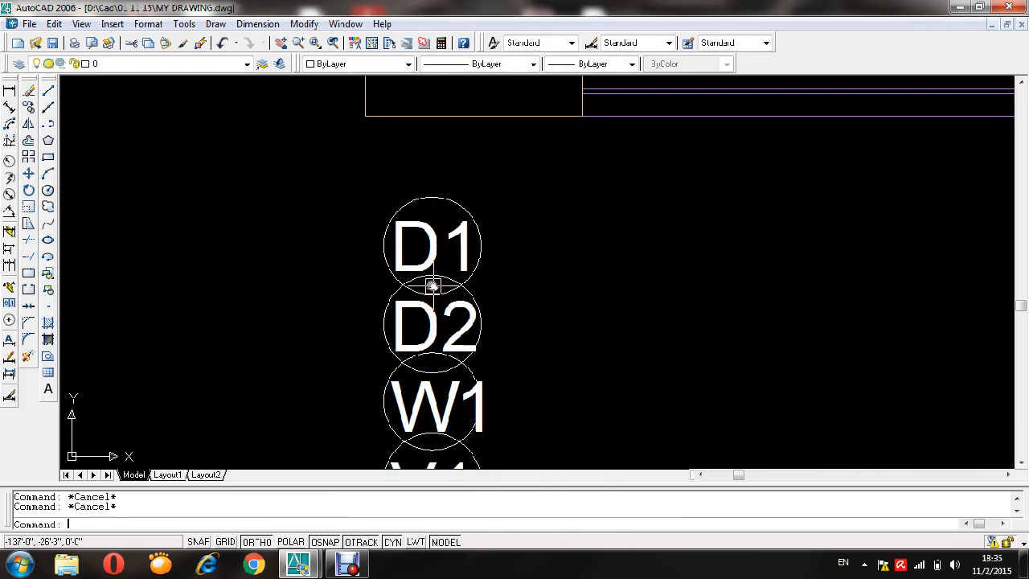
{"action": "key", "text": "Return"}
{"action": "left_click", "coordinate": [518, 233]}
{"action": "left_click", "coordinate": [436, 258]}
{"action": "key", "text": "Return"}
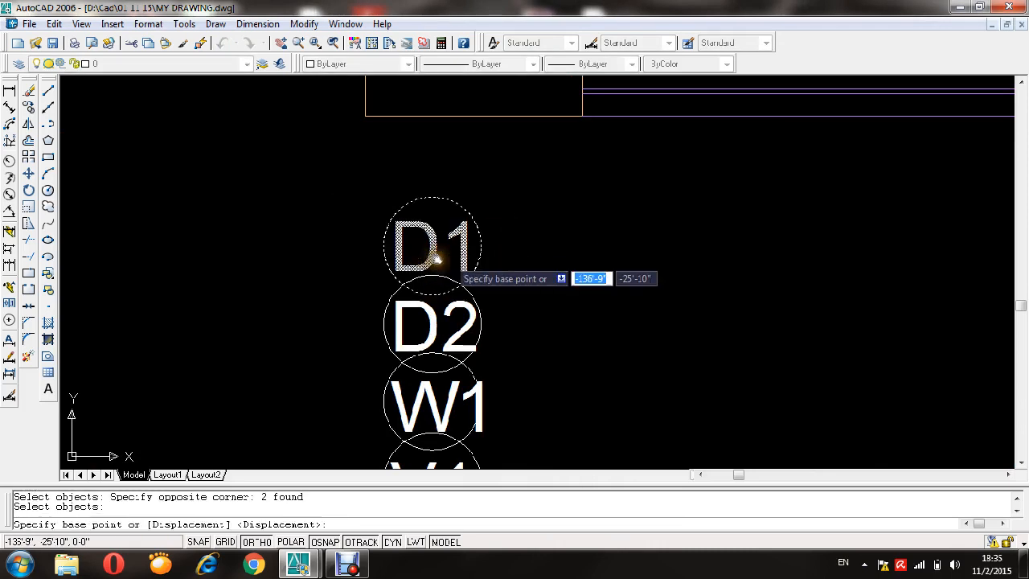
{"action": "left_click", "coordinate": [481, 246]}
{"action": "scroll", "coordinate": [473, 239], "scroll_direction": "down", "scroll_amount": 4}
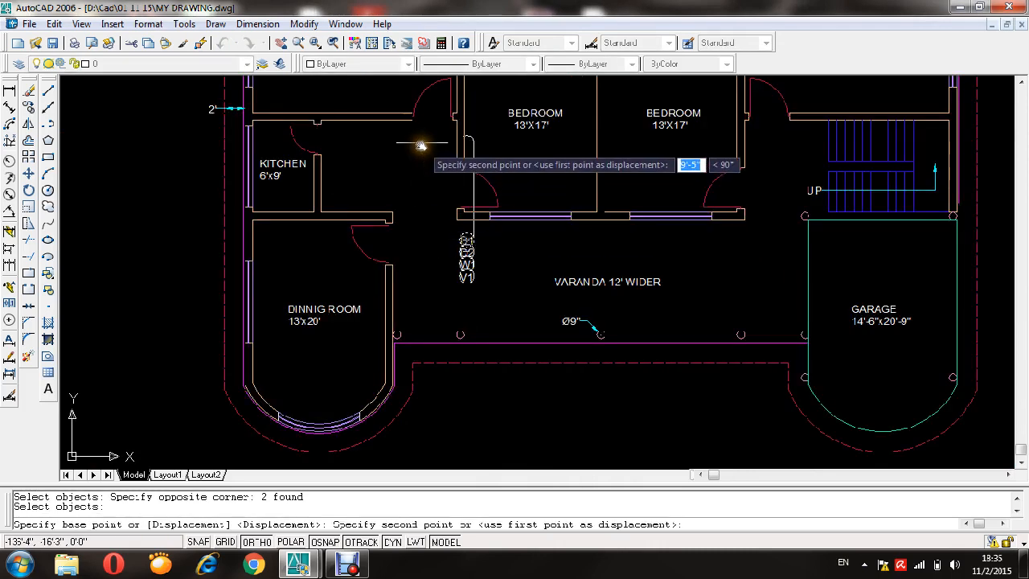
{"action": "scroll", "coordinate": [402, 248], "scroll_direction": "up", "scroll_amount": 2}
{"action": "scroll", "coordinate": [392, 247], "scroll_direction": "up", "scroll_amount": 2}
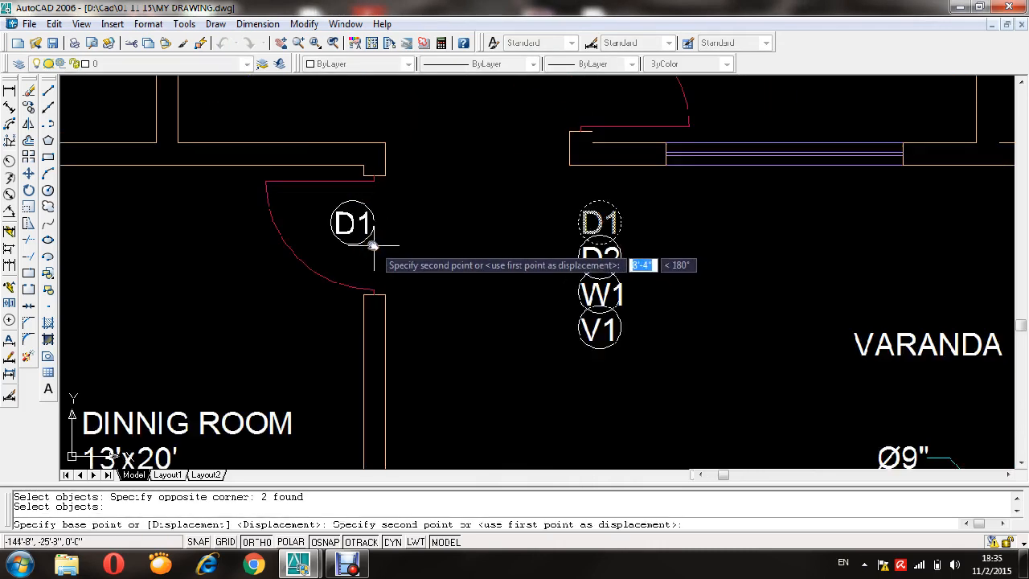
{"action": "scroll", "coordinate": [356, 229], "scroll_direction": "up", "scroll_amount": 2}
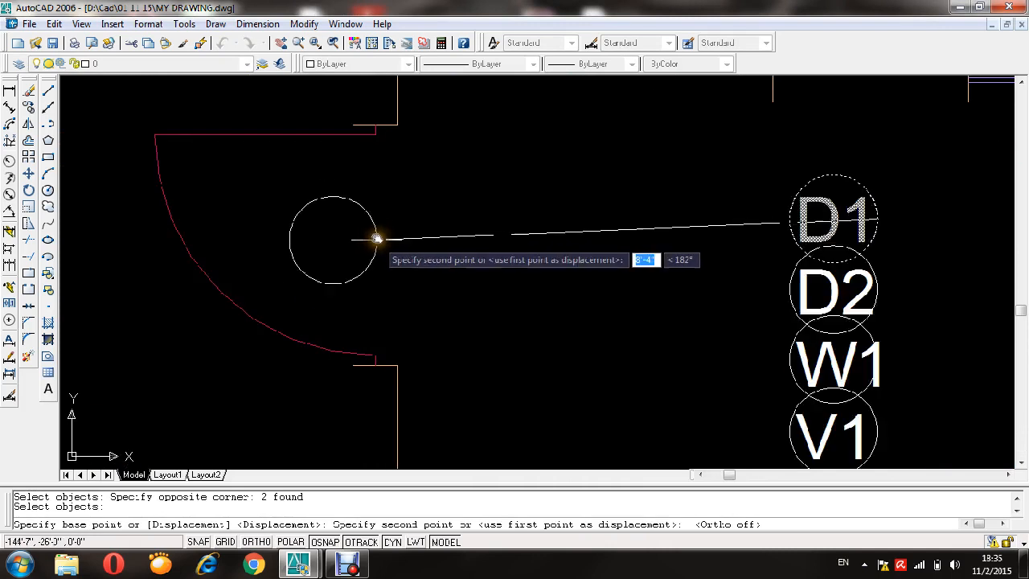
- Place further D1 tag copies at the doors of the western 13'x17' bedroom and the western 20'x13' bedroom
{"action": "scroll", "coordinate": [361, 230], "scroll_direction": "down", "scroll_amount": 5}
{"action": "scroll", "coordinate": [462, 198], "scroll_direction": "up", "scroll_amount": 5}
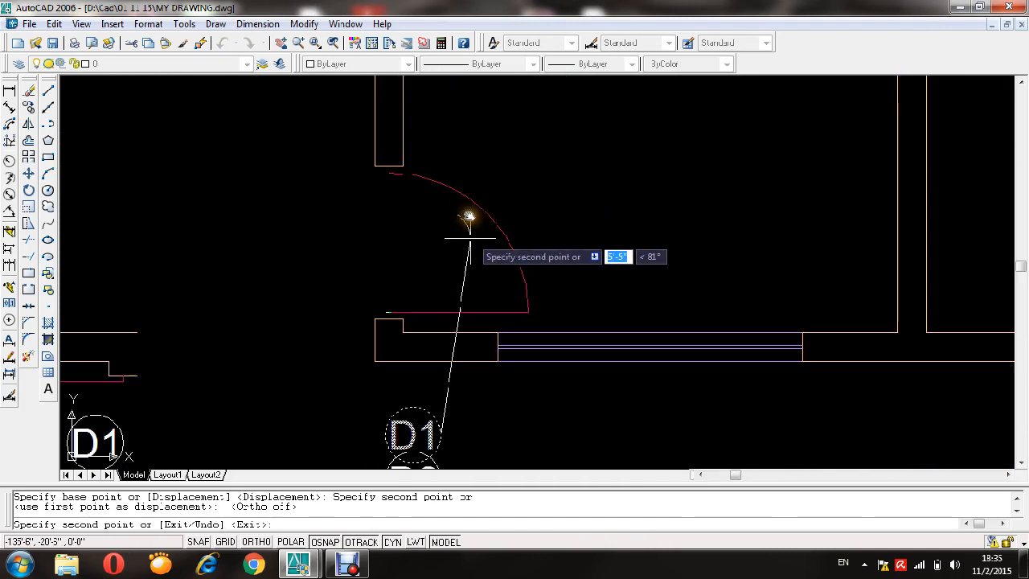
{"action": "scroll", "coordinate": [466, 299], "scroll_direction": "down", "scroll_amount": 4}
{"action": "scroll", "coordinate": [416, 142], "scroll_direction": "up", "scroll_amount": 6}
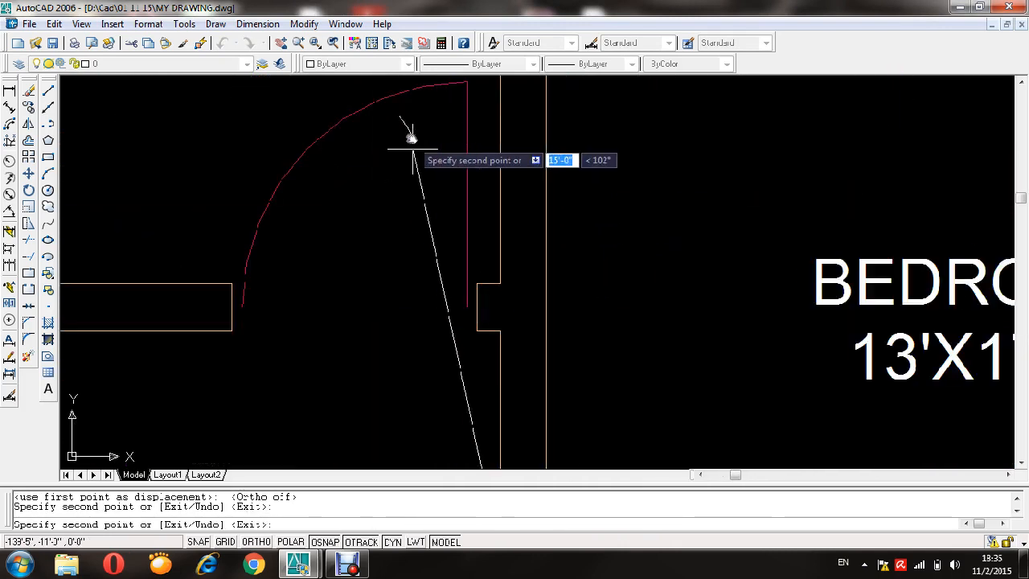
{"action": "left_click", "coordinate": [425, 219]}
- Place D1 tag copies at the doors of the eastern 13'x17' bedroom and the eastern 20'x13' bedroom, and end the copying
{"action": "scroll", "coordinate": [438, 241], "scroll_direction": "down", "scroll_amount": 5}
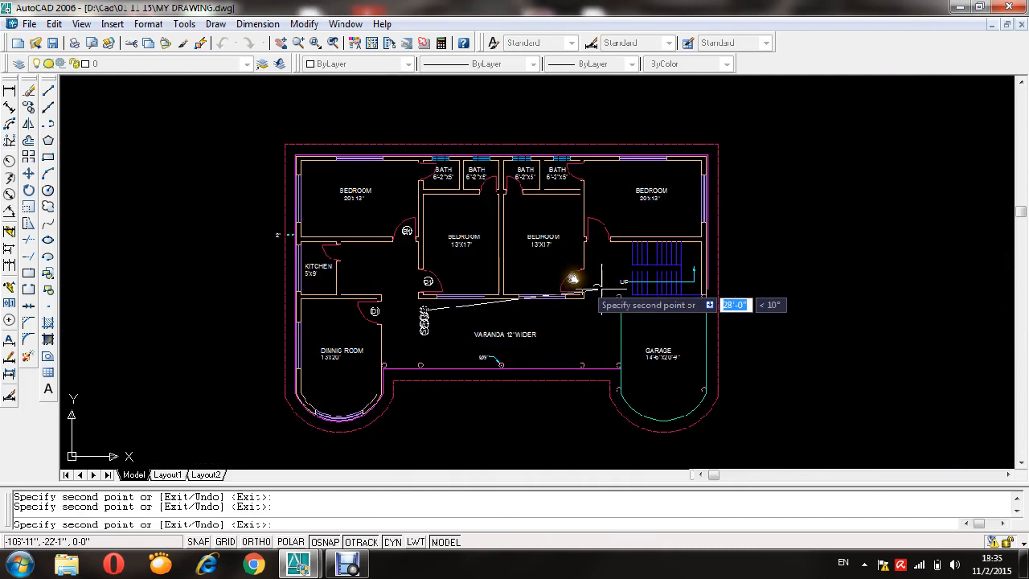
{"action": "scroll", "coordinate": [578, 281], "scroll_direction": "up", "scroll_amount": 5}
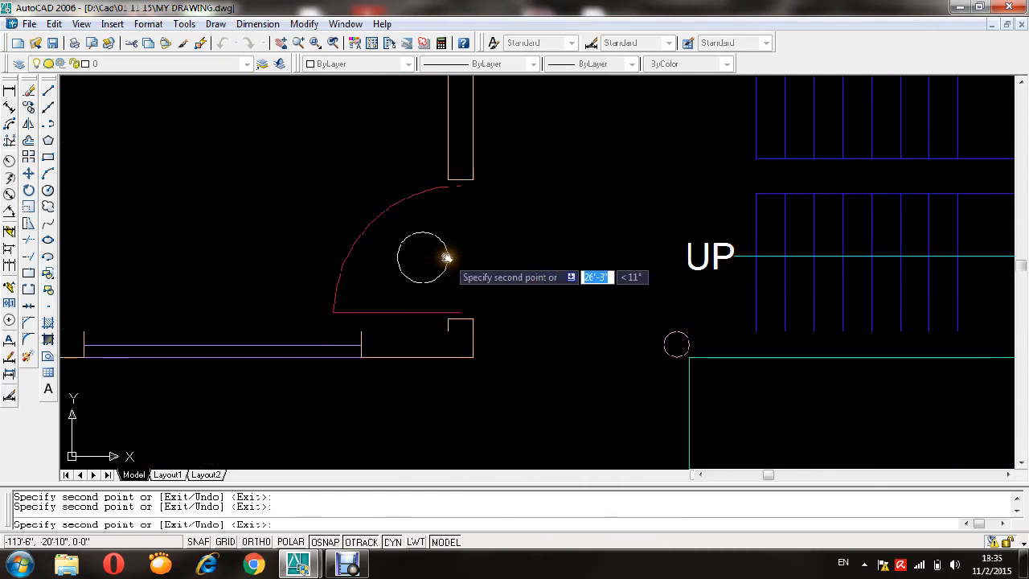
{"action": "scroll", "coordinate": [458, 274], "scroll_direction": "down", "scroll_amount": 5}
{"action": "scroll", "coordinate": [490, 195], "scroll_direction": "up", "scroll_amount": 4}
{"action": "scroll", "coordinate": [490, 196], "scroll_direction": "up", "scroll_amount": 3}
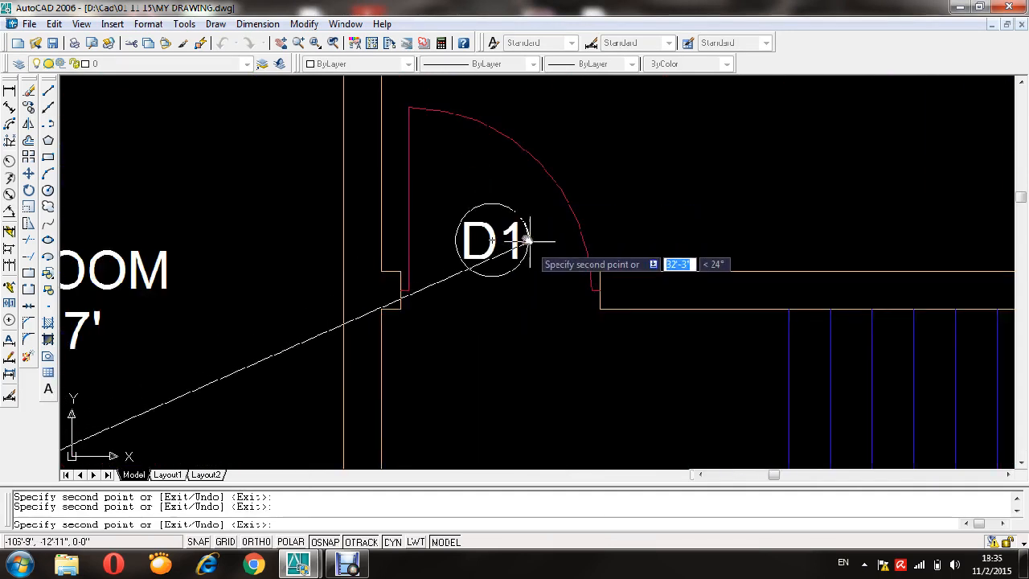
{"action": "scroll", "coordinate": [526, 240], "scroll_direction": "down", "scroll_amount": 5}
{"action": "key", "text": "Escape"}
{"action": "scroll", "coordinate": [458, 375], "scroll_direction": "up", "scroll_amount": 6}
{"action": "key", "text": "Return"}
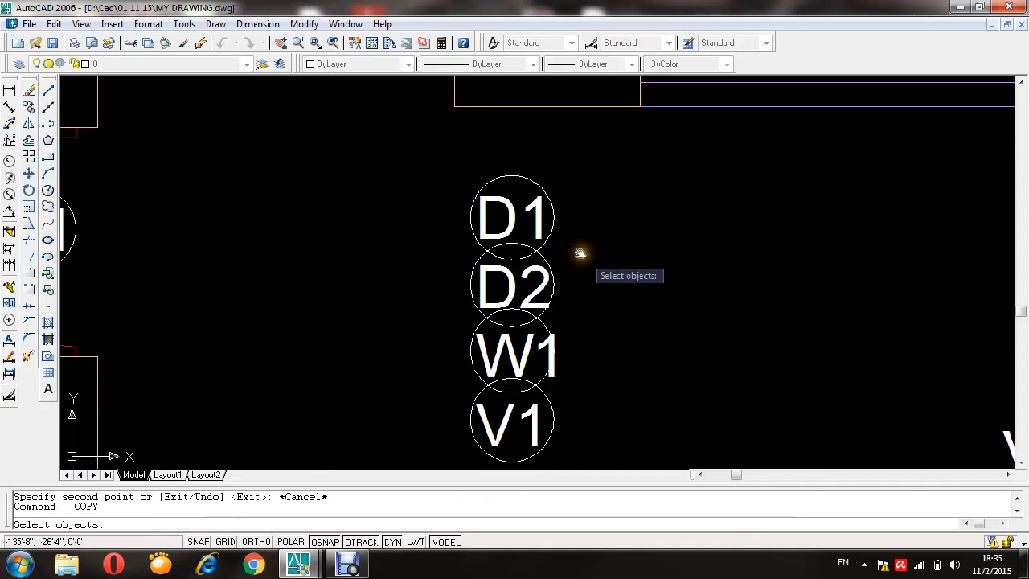
{"action": "left_click", "coordinate": [476, 287]}
{"action": "key", "text": "Return"}
{"action": "key", "text": "Escape"}
- Copy the circled D2 tag with its text to the kitchen door
{"action": "key", "text": "Return"}
{"action": "left_click", "coordinate": [583, 280]}
{"action": "left_click", "coordinate": [487, 270]}
{"action": "key", "text": "Return"}
{"action": "left_click", "coordinate": [551, 281]}
{"action": "scroll", "coordinate": [437, 236], "scroll_direction": "down", "scroll_amount": 4}
{"action": "scroll", "coordinate": [418, 184], "scroll_direction": "up", "scroll_amount": 5}
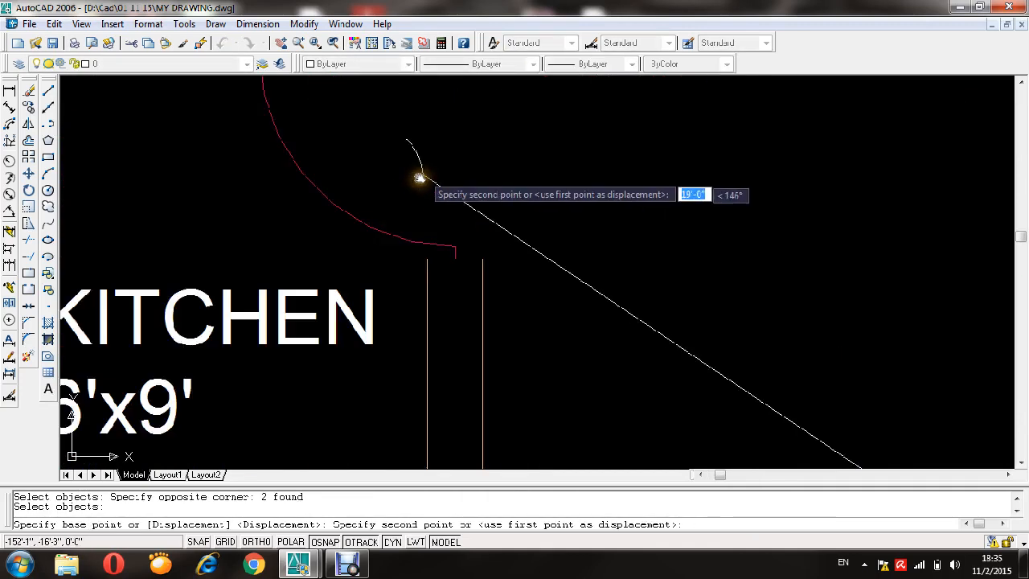
{"action": "left_click", "coordinate": [440, 143]}
- Place D2 tag copies at the doors of the two western bathrooms
{"action": "scroll", "coordinate": [447, 223], "scroll_direction": "down", "scroll_amount": 6}
{"action": "scroll", "coordinate": [549, 303], "scroll_direction": "down", "scroll_amount": 2}
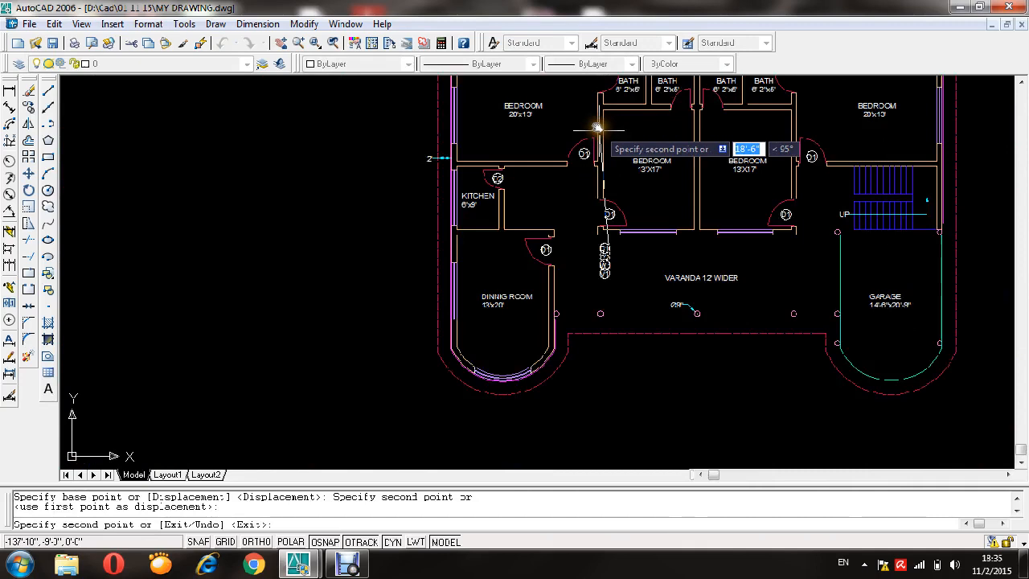
{"action": "scroll", "coordinate": [576, 197], "scroll_direction": "up", "scroll_amount": 9}
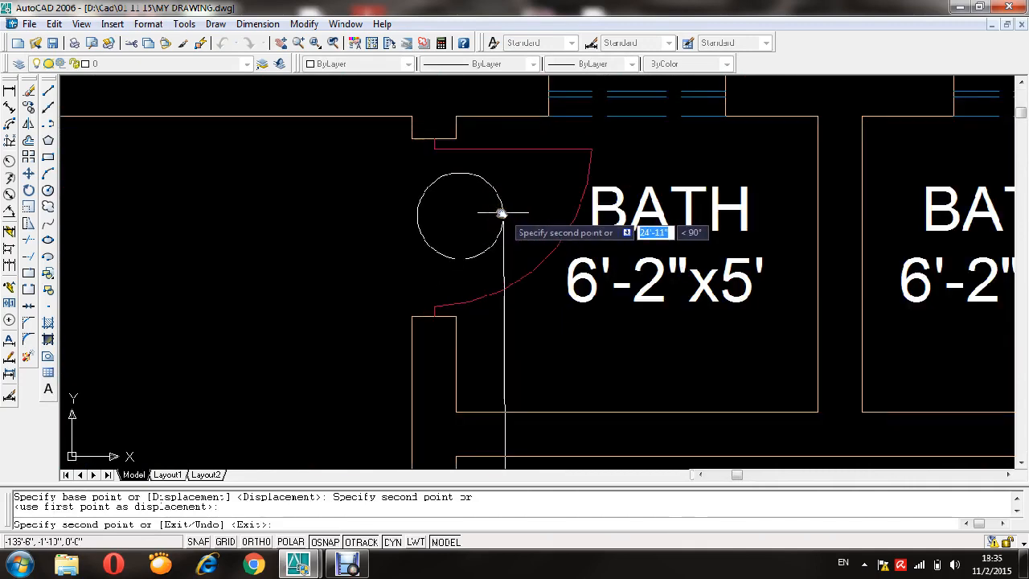
{"action": "left_click", "coordinate": [501, 211]}
{"action": "scroll", "coordinate": [678, 259], "scroll_direction": "down", "scroll_amount": 5}
{"action": "scroll", "coordinate": [682, 232], "scroll_direction": "up", "scroll_amount": 7}
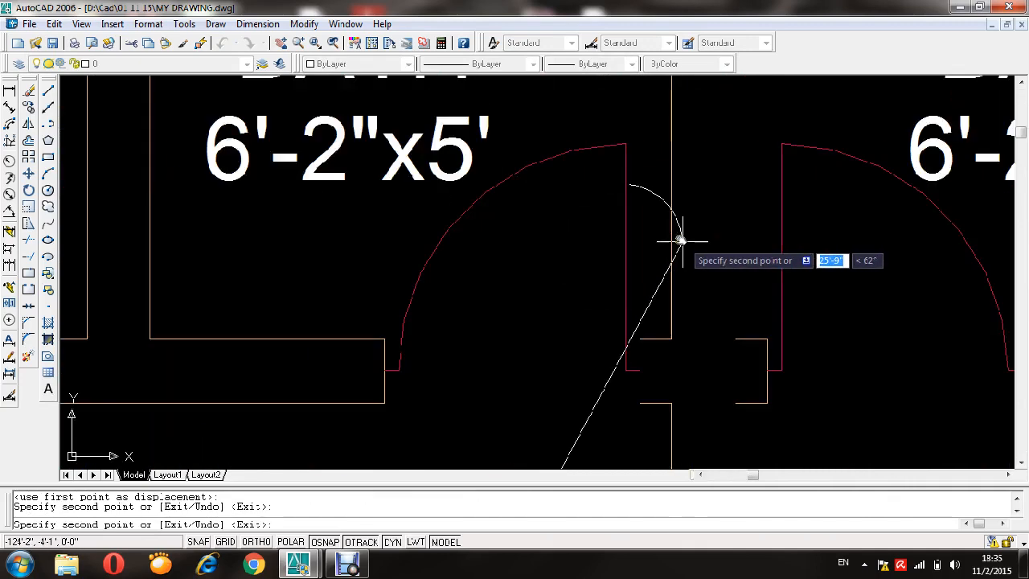
{"action": "left_click", "coordinate": [589, 328]}
- Place D2 tag copies at the doors of the two eastern bathrooms, end the copying and save the drawing
{"action": "scroll", "coordinate": [632, 195], "scroll_direction": "down", "scroll_amount": 5}
{"action": "scroll", "coordinate": [638, 202], "scroll_direction": "up", "scroll_amount": 6}
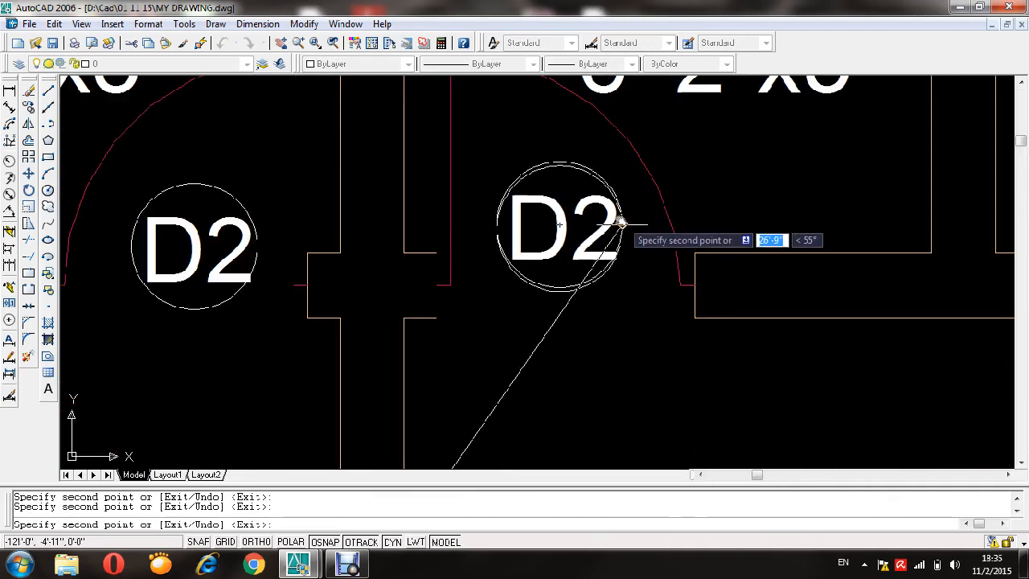
{"action": "scroll", "coordinate": [634, 214], "scroll_direction": "down", "scroll_amount": 6}
{"action": "scroll", "coordinate": [723, 193], "scroll_direction": "up", "scroll_amount": 7}
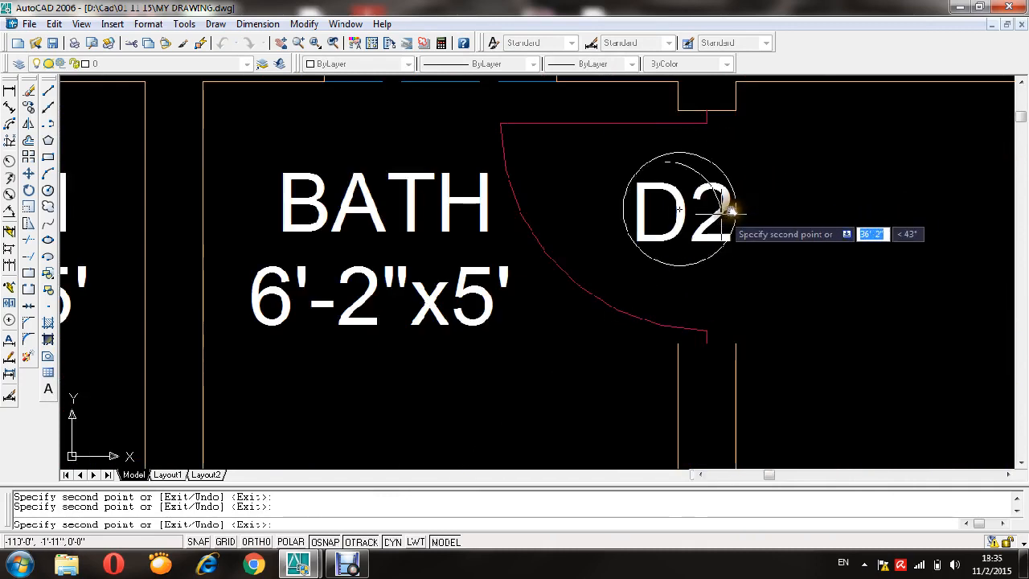
{"action": "scroll", "coordinate": [727, 202], "scroll_direction": "down", "scroll_amount": 9}
{"action": "middle_click_drag", "start_coordinate": [774, 313], "coordinate": [723, 214]}
{"action": "key", "text": "Escape"}
{"action": "key", "text": "Escape"}
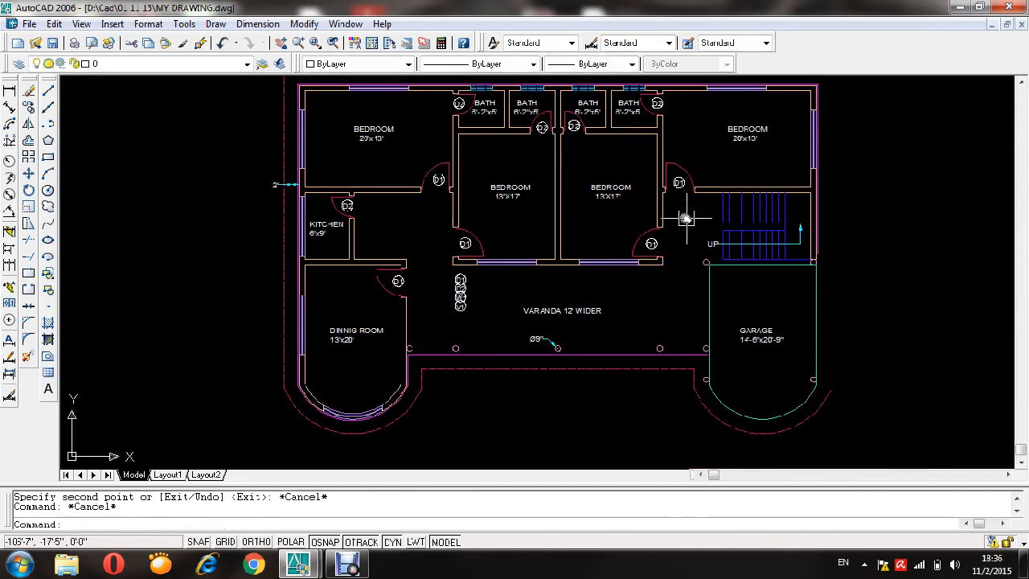
{"action": "key", "text": "ctrl+s"}
- Copy the circled W1 tag with its text to the curved window of the dining room
{"action": "scroll", "coordinate": [460, 295], "scroll_direction": "up", "scroll_amount": 10}
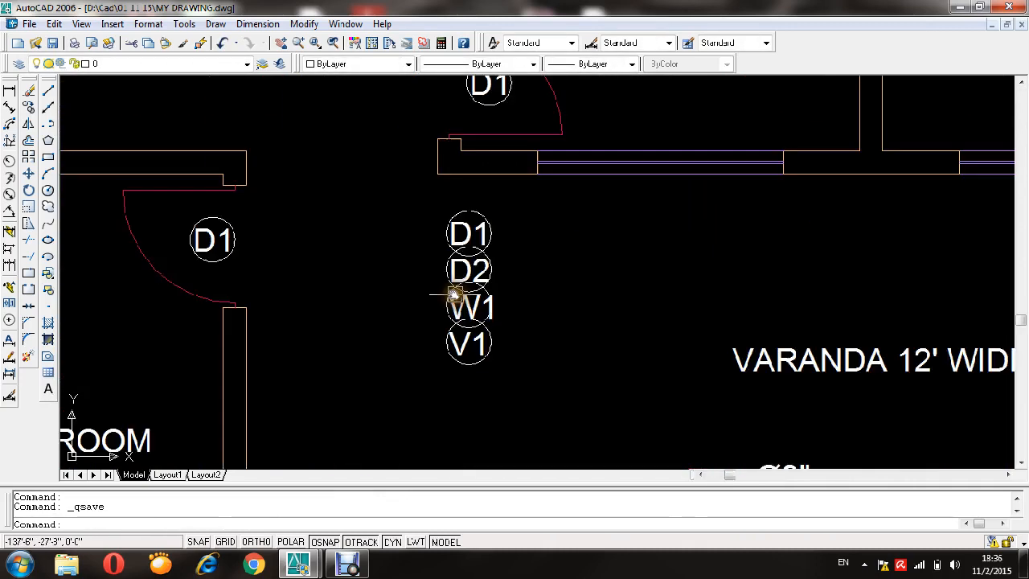
{"action": "left_click", "coordinate": [597, 315]}
{"action": "left_click", "coordinate": [459, 319]}
{"action": "key", "text": "Return"}
{"action": "left_click", "coordinate": [528, 318]}
{"action": "scroll", "coordinate": [535, 290], "scroll_direction": "down", "scroll_amount": 2}
{"action": "scroll", "coordinate": [518, 330], "scroll_direction": "down", "scroll_amount": 5}
{"action": "scroll", "coordinate": [509, 356], "scroll_direction": "up", "scroll_amount": 6}
{"action": "scroll", "coordinate": [571, 325], "scroll_direction": "down", "scroll_amount": 1}
{"action": "left_click", "coordinate": [574, 325]}
- Place W1 tag copies beside the dining room's side-wall window and the kitchen window
{"action": "scroll", "coordinate": [593, 265], "scroll_direction": "down", "scroll_amount": 4}
{"action": "scroll", "coordinate": [566, 225], "scroll_direction": "up", "scroll_amount": 5}
{"action": "middle_click_drag", "start_coordinate": [535, 313], "coordinate": [523, 136]}
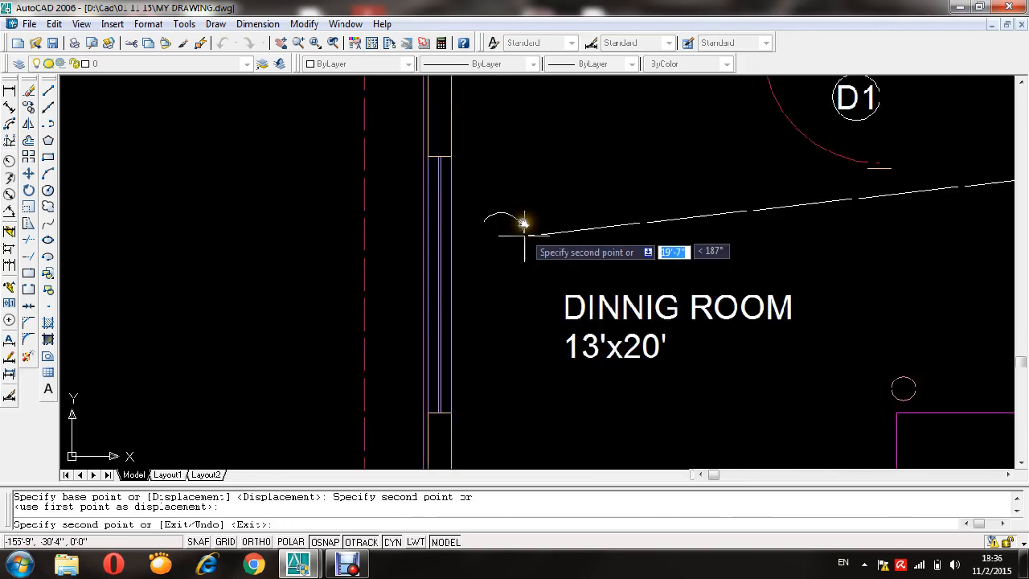
{"action": "left_click", "coordinate": [499, 285]}
{"action": "scroll", "coordinate": [488, 266], "scroll_direction": "down", "scroll_amount": 4}
{"action": "scroll", "coordinate": [518, 238], "scroll_direction": "up", "scroll_amount": 4}
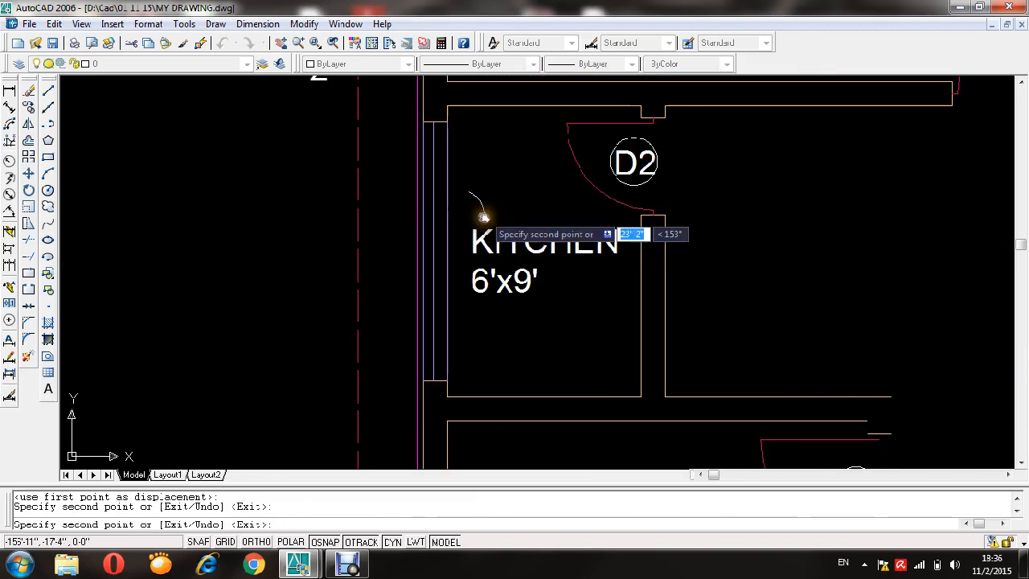
{"action": "scroll", "coordinate": [481, 192], "scroll_direction": "up", "scroll_amount": 2}
- Place W1 tag copies beside the side-wall and rear-wall windows of the western 20'x13' bedroom
{"action": "scroll", "coordinate": [514, 257], "scroll_direction": "down", "scroll_amount": 4}
{"action": "scroll", "coordinate": [489, 185], "scroll_direction": "up", "scroll_amount": 4}
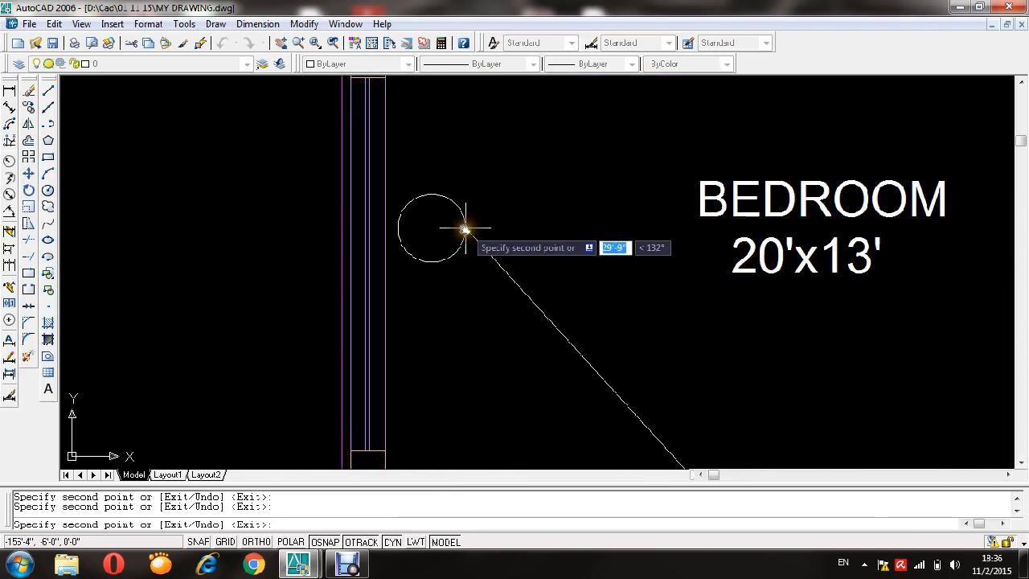
{"action": "scroll", "coordinate": [465, 249], "scroll_direction": "down", "scroll_amount": 2}
{"action": "scroll", "coordinate": [492, 345], "scroll_direction": "down", "scroll_amount": 4}
{"action": "scroll", "coordinate": [594, 249], "scroll_direction": "up", "scroll_amount": 2}
{"action": "scroll", "coordinate": [590, 248], "scroll_direction": "up", "scroll_amount": 2}
- Place W1 tag copies at the rear and side windows of the eastern 20'x13' bedroom, end the copying and save the drawing
{"action": "scroll", "coordinate": [410, 252], "scroll_direction": "down", "scroll_amount": 5}
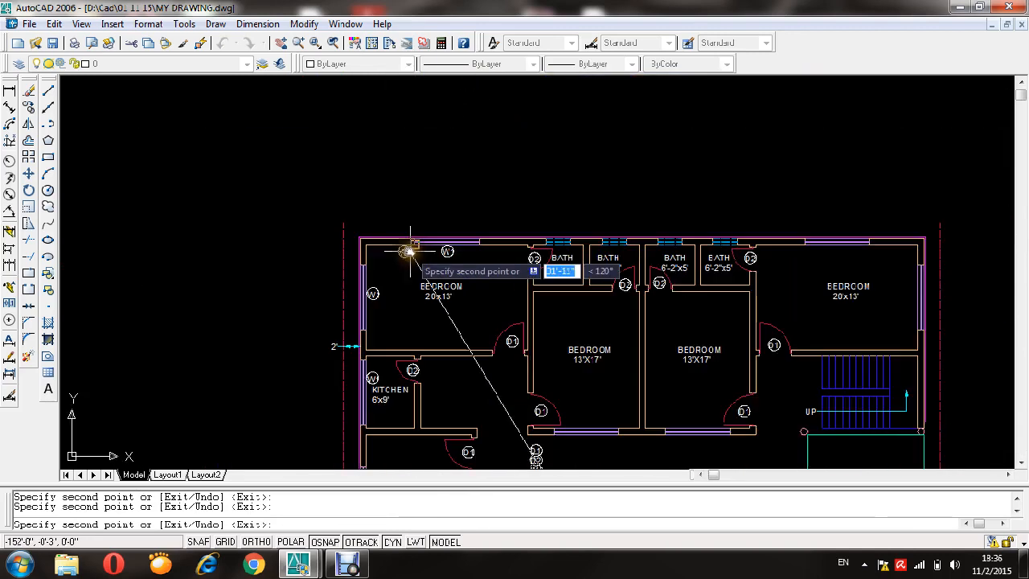
{"action": "scroll", "coordinate": [840, 261], "scroll_direction": "up", "scroll_amount": 5}
{"action": "scroll", "coordinate": [731, 244], "scroll_direction": "down", "scroll_amount": 2}
{"action": "scroll", "coordinate": [333, 257], "scroll_direction": "down", "scroll_amount": 3}
{"action": "scroll", "coordinate": [544, 292], "scroll_direction": "up", "scroll_amount": 3}
{"action": "scroll", "coordinate": [488, 311], "scroll_direction": "up", "scroll_amount": 2}
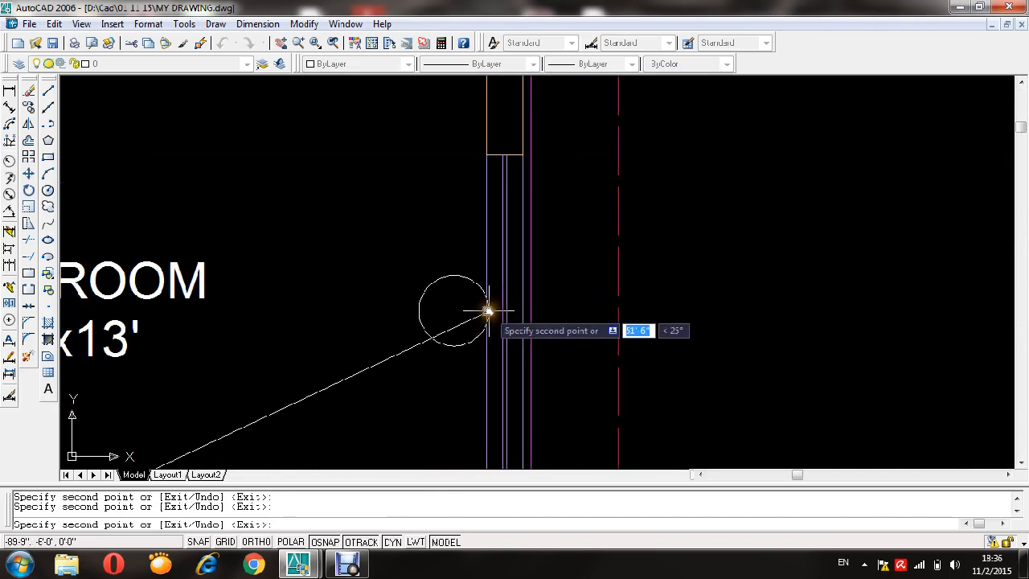
{"action": "scroll", "coordinate": [540, 247], "scroll_direction": "down", "scroll_amount": 5}
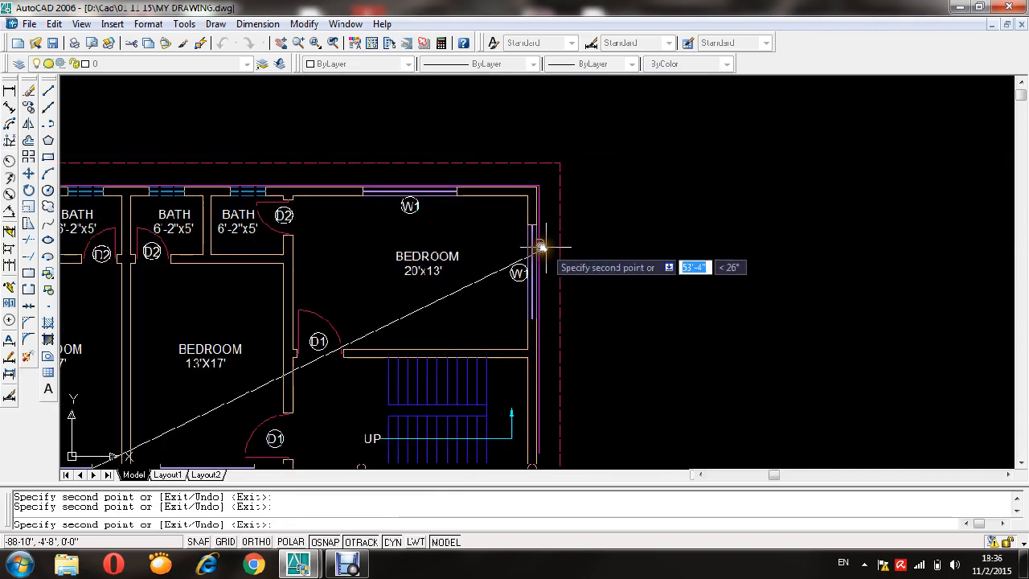
{"action": "key", "text": "Escape"}
{"action": "key", "text": "ctrl+s"}
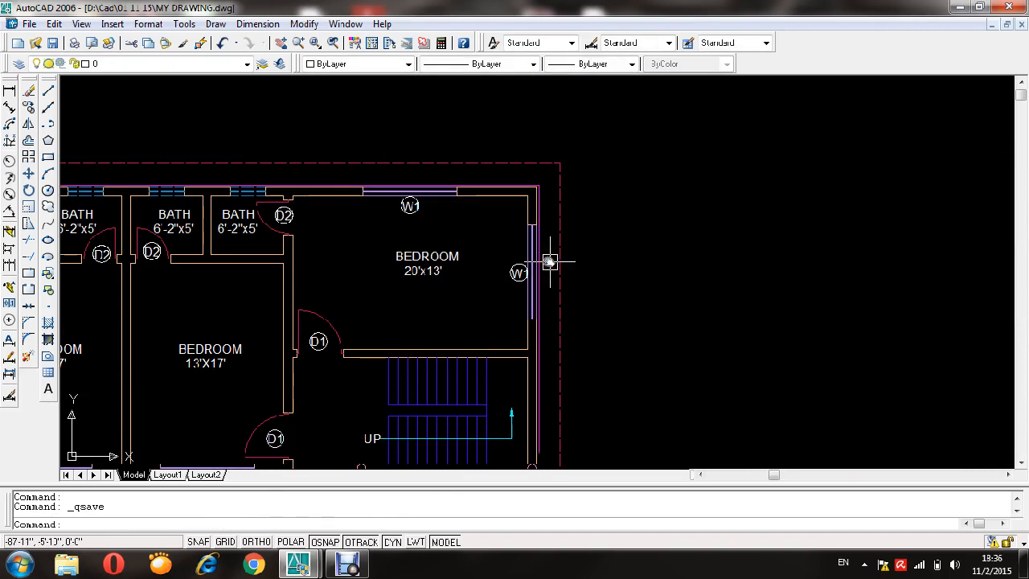
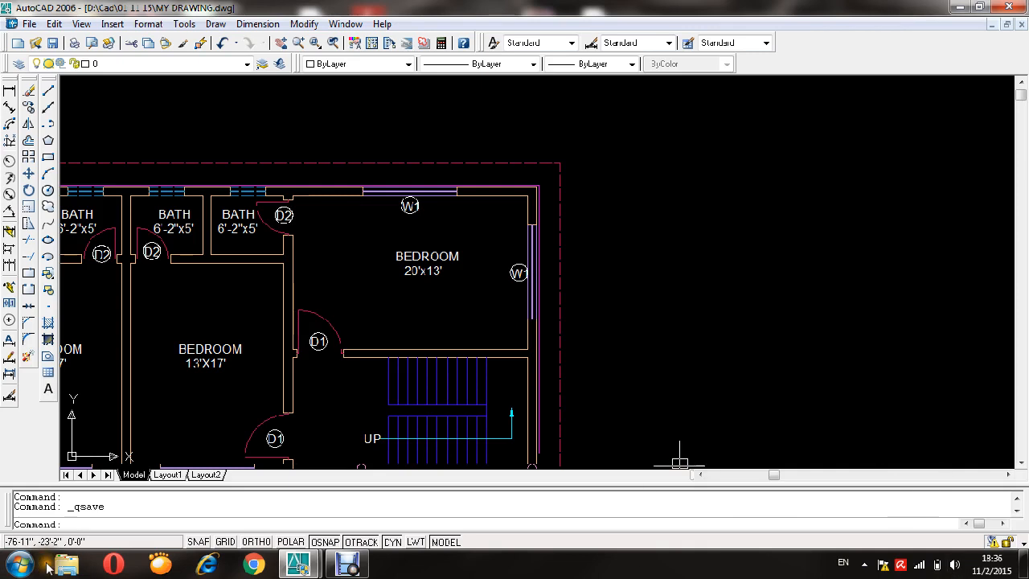
{"action": "left_click", "coordinate": [338, 567]}
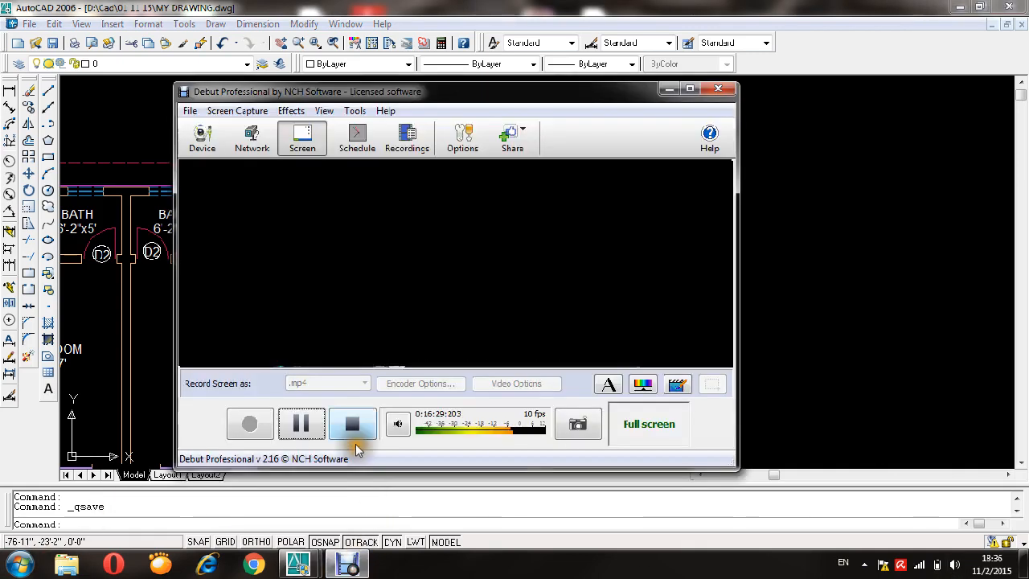
{"action": "left_click", "coordinate": [312, 426]}
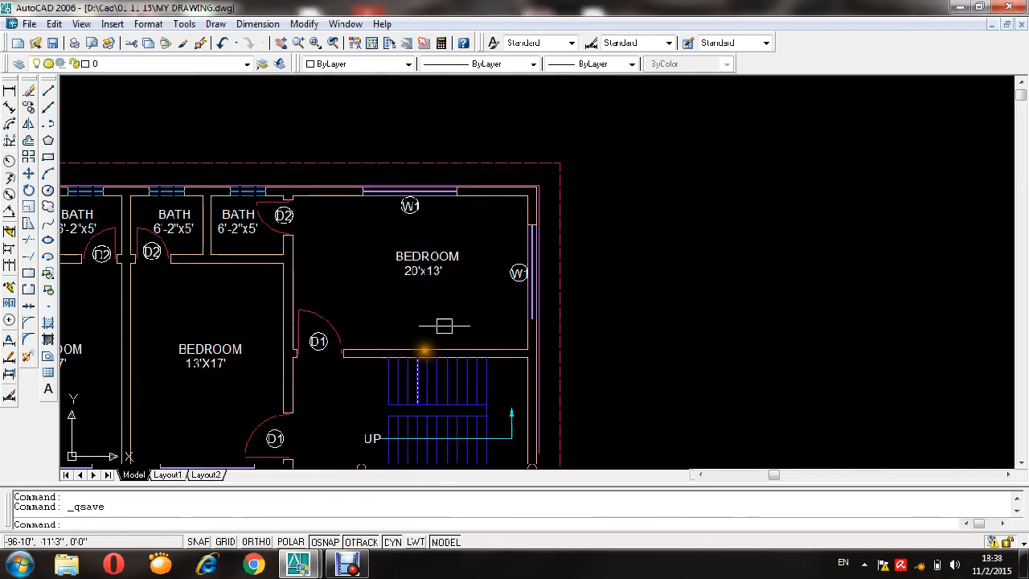
{"action": "scroll", "coordinate": [426, 347], "scroll_direction": "down", "scroll_amount": 8}
{"action": "scroll", "coordinate": [434, 346], "scroll_direction": "up", "scroll_amount": 5}
{"action": "middle_click_drag", "start_coordinate": [433, 349], "coordinate": [371, 312]}
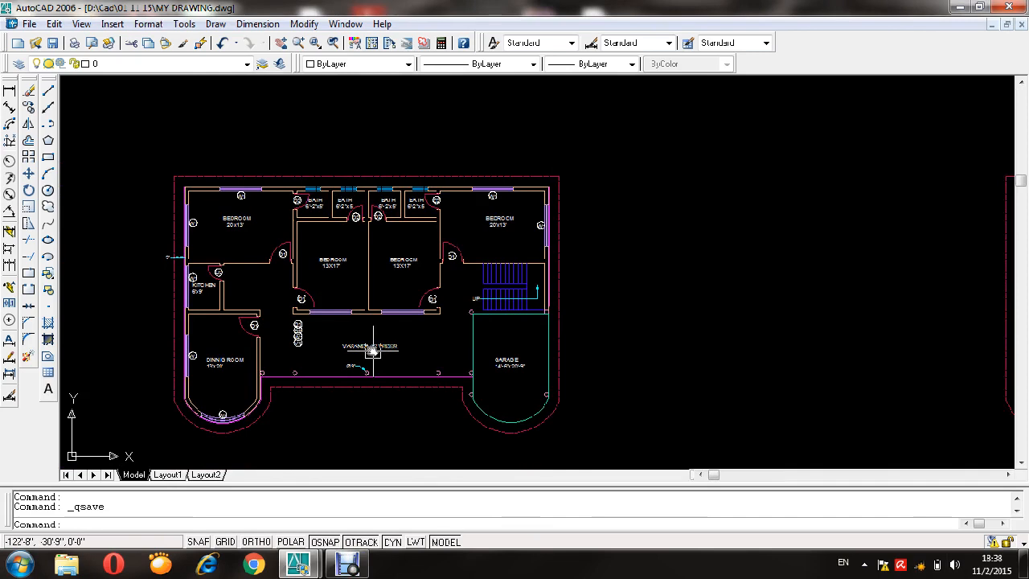
{"action": "scroll", "coordinate": [314, 353], "scroll_direction": "up", "scroll_amount": 6}
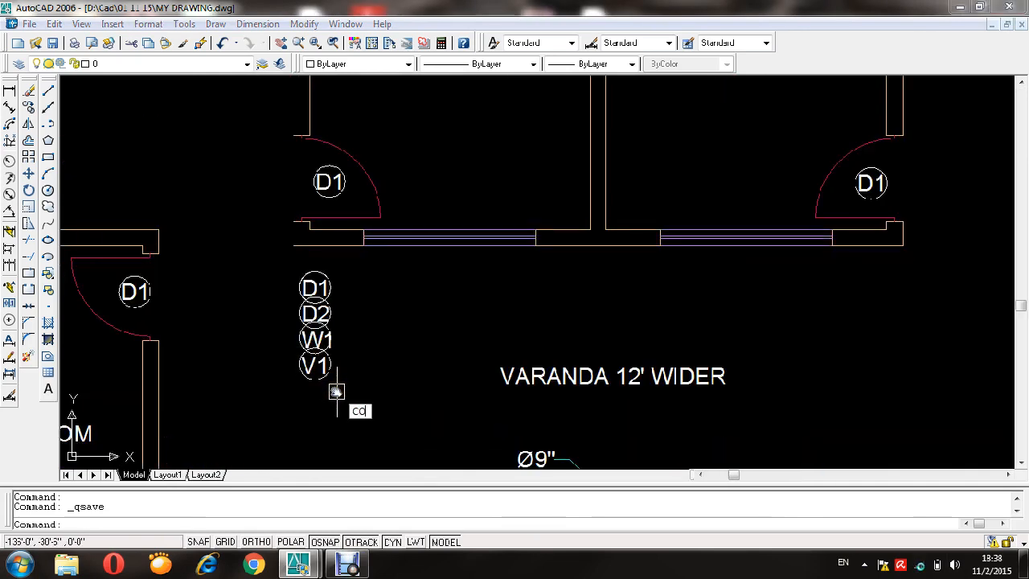
{"action": "key", "text": "Return"}
{"action": "scroll", "coordinate": [331, 376], "scroll_direction": "up", "scroll_amount": 4}
{"action": "left_click", "coordinate": [343, 351]}
{"action": "left_click", "coordinate": [303, 364]}
{"action": "key", "text": "Return"}
{"action": "left_click", "coordinate": [295, 384]}
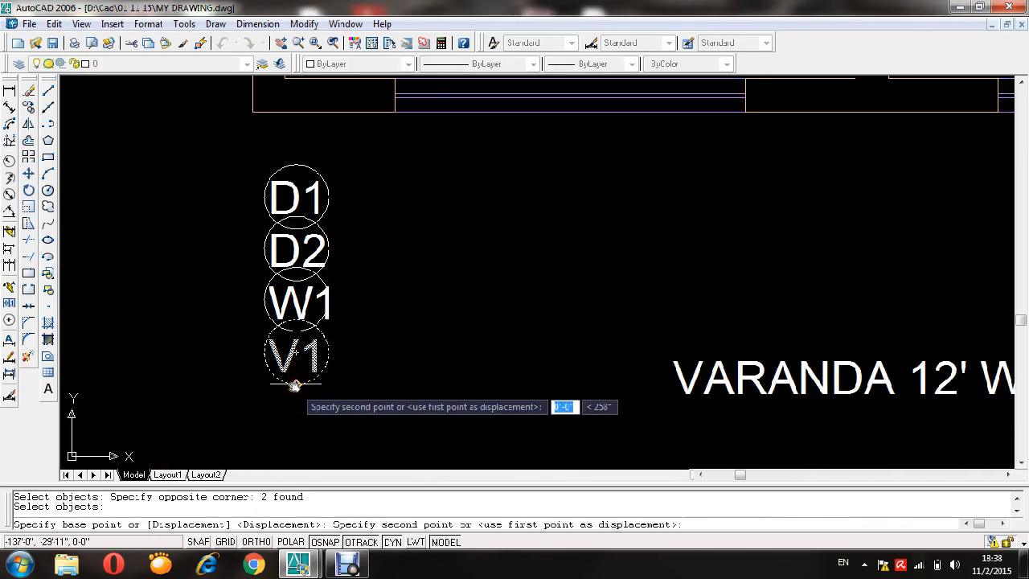
{"action": "scroll", "coordinate": [295, 386], "scroll_direction": "down", "scroll_amount": 8}
{"action": "key", "text": "Escape"}
- Copy the circled W1 tag from the eastern 20'x13' bedroom's side window to the front window of the eastern 13'x17' bedroom
{"action": "scroll", "coordinate": [617, 229], "scroll_direction": "up", "scroll_amount": 7}
{"action": "left_click", "coordinate": [574, 189]}
{"action": "left_click", "coordinate": [554, 307]}
{"action": "type", "text": "co"}
{"action": "key", "text": "Return"}
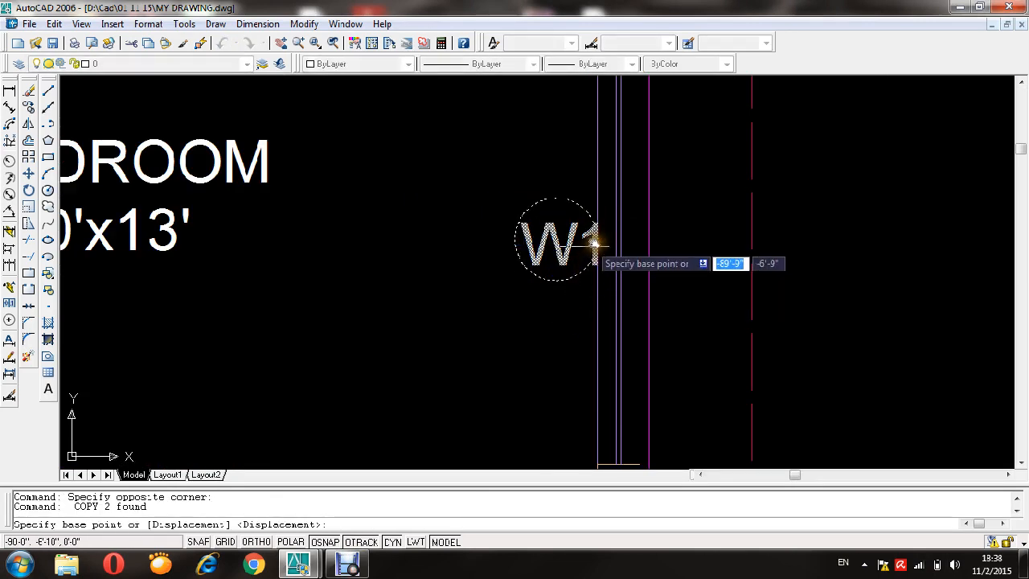
{"action": "left_click", "coordinate": [555, 279]}
{"action": "scroll", "coordinate": [560, 222], "scroll_direction": "down", "scroll_amount": 6}
{"action": "scroll", "coordinate": [434, 328], "scroll_direction": "up", "scroll_amount": 5}
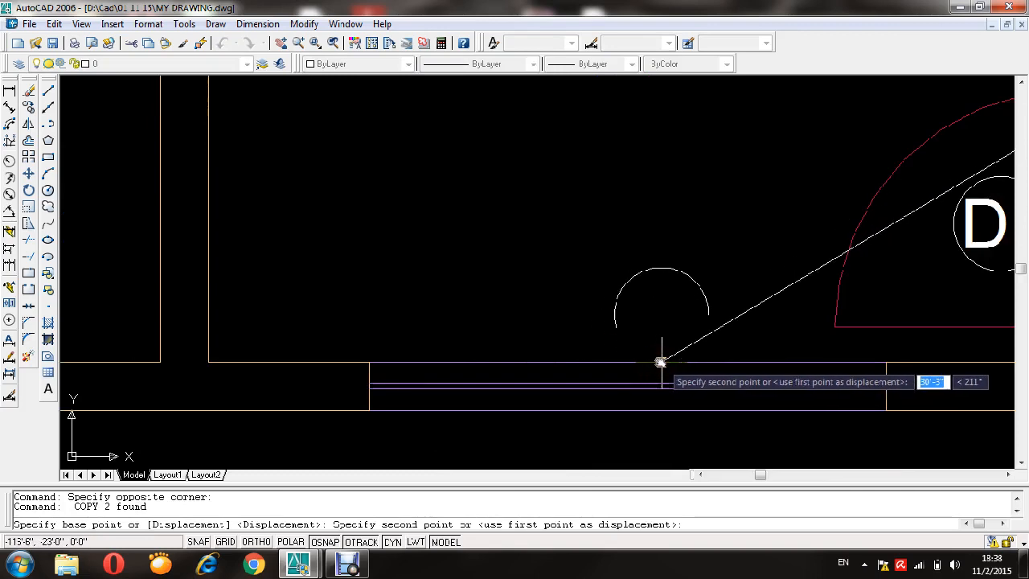
{"action": "left_click", "coordinate": [627, 365]}
- Place another W1 tag copy at the front window of the western 13'x17' bedroom and end the copying
{"action": "scroll", "coordinate": [627, 364], "scroll_direction": "down", "scroll_amount": 5}
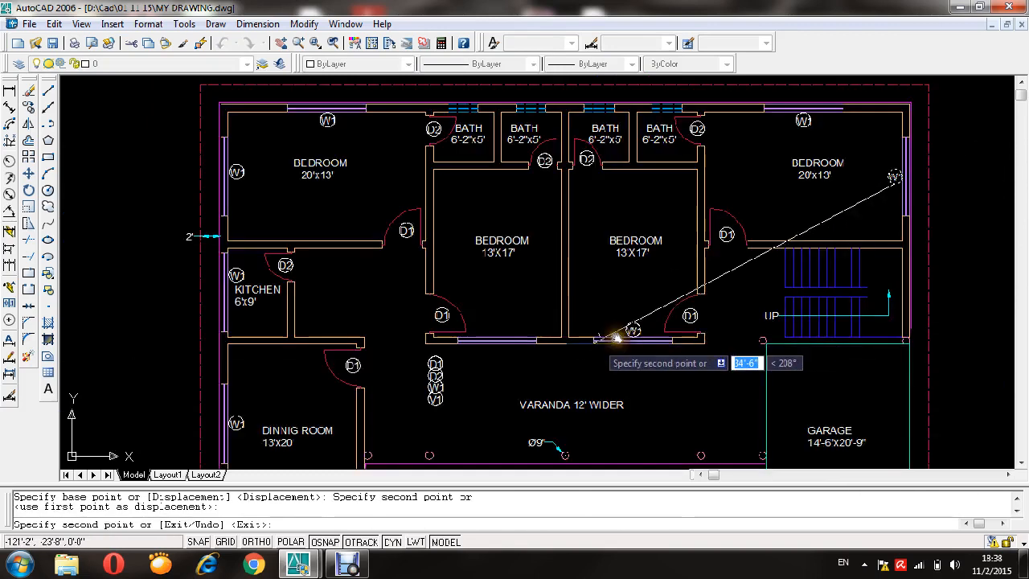
{"action": "scroll", "coordinate": [494, 329], "scroll_direction": "up", "scroll_amount": 5}
{"action": "scroll", "coordinate": [482, 338], "scroll_direction": "down", "scroll_amount": 5}
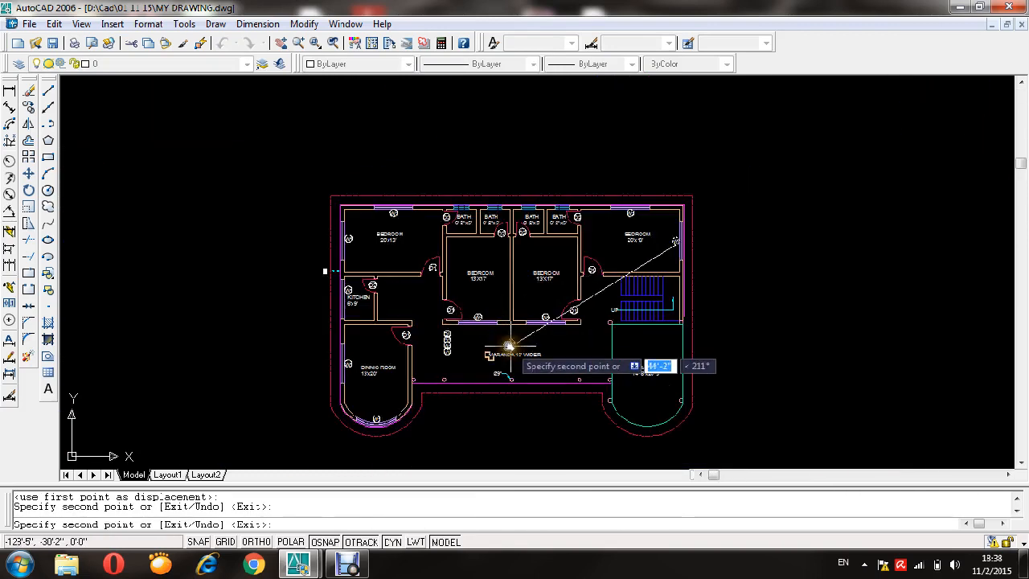
{"action": "key", "text": "Escape"}
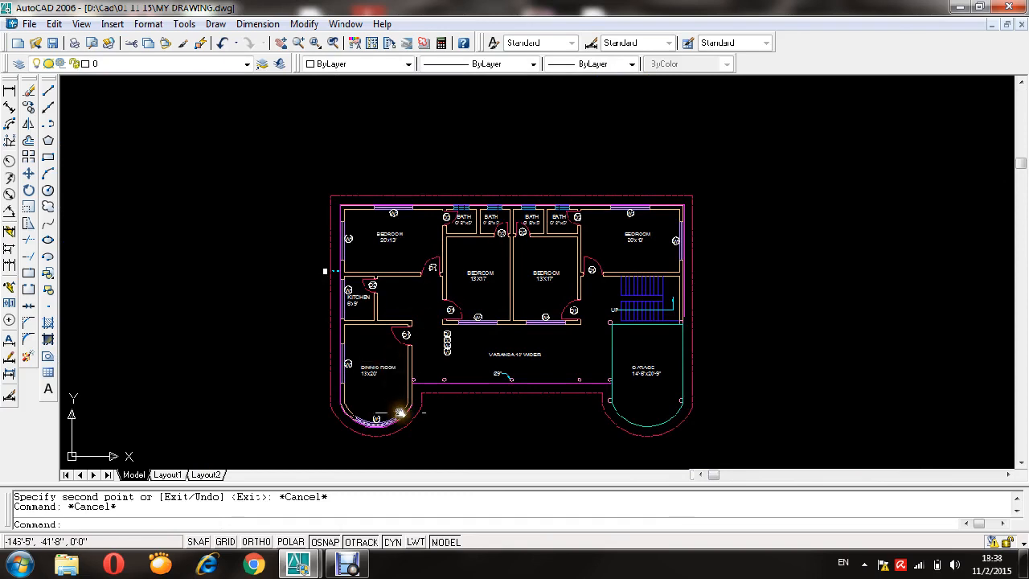
{"action": "scroll", "coordinate": [455, 346], "scroll_direction": "up", "scroll_amount": 8}
{"action": "middle_click_drag", "start_coordinate": [533, 244], "coordinate": [702, 161]}
{"action": "key", "text": "space"}
{"action": "left_click", "coordinate": [602, 356]}
{"action": "left_click", "coordinate": [472, 387]}
{"action": "key", "text": "space"}
{"action": "left_click", "coordinate": [476, 412]}
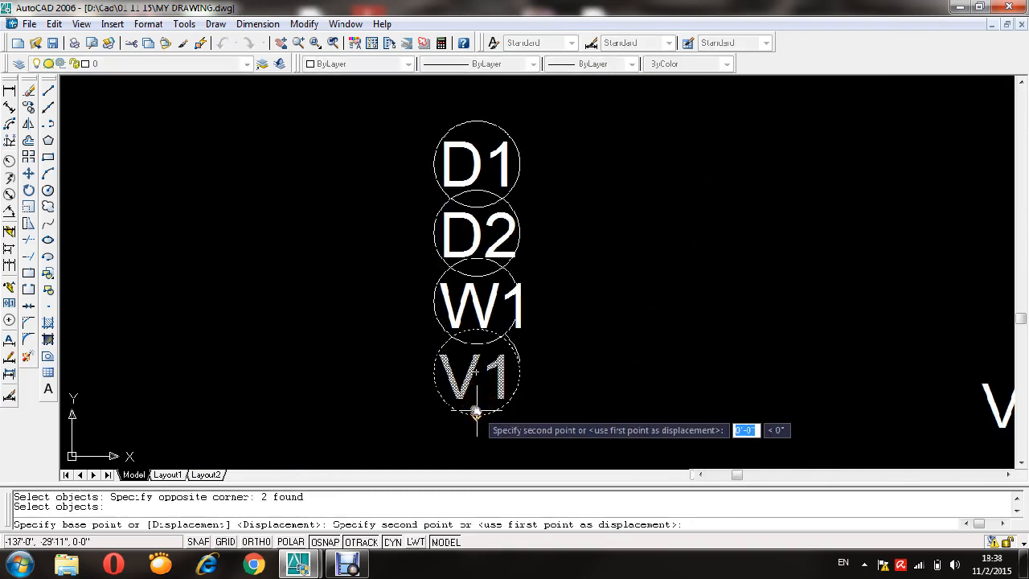
{"action": "scroll", "coordinate": [473, 413], "scroll_direction": "down", "scroll_amount": 5}
{"action": "scroll", "coordinate": [482, 349], "scroll_direction": "up", "scroll_amount": 6}
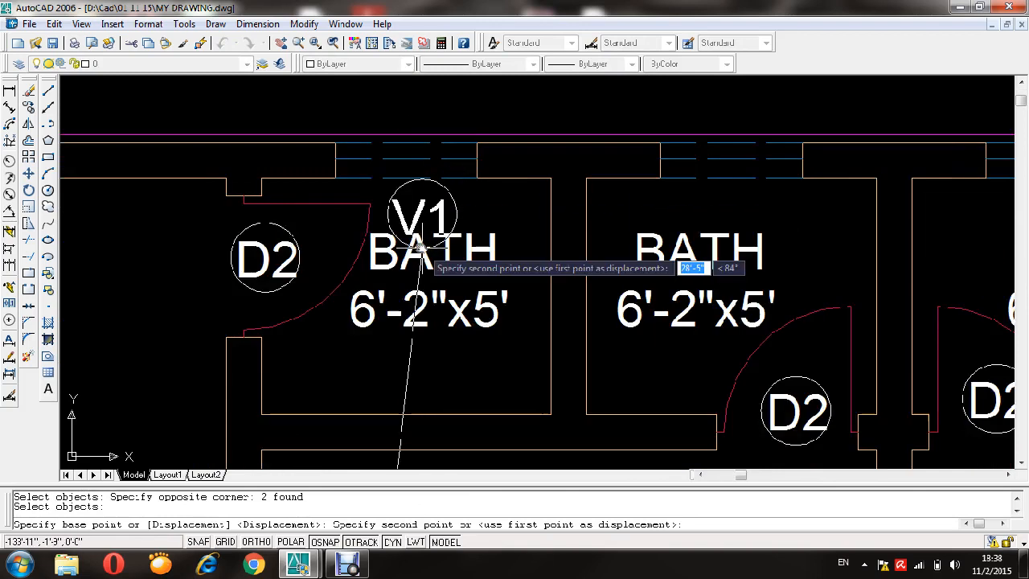
{"action": "scroll", "coordinate": [479, 170], "scroll_direction": "down", "scroll_amount": 7}
{"action": "key", "text": "Escape"}
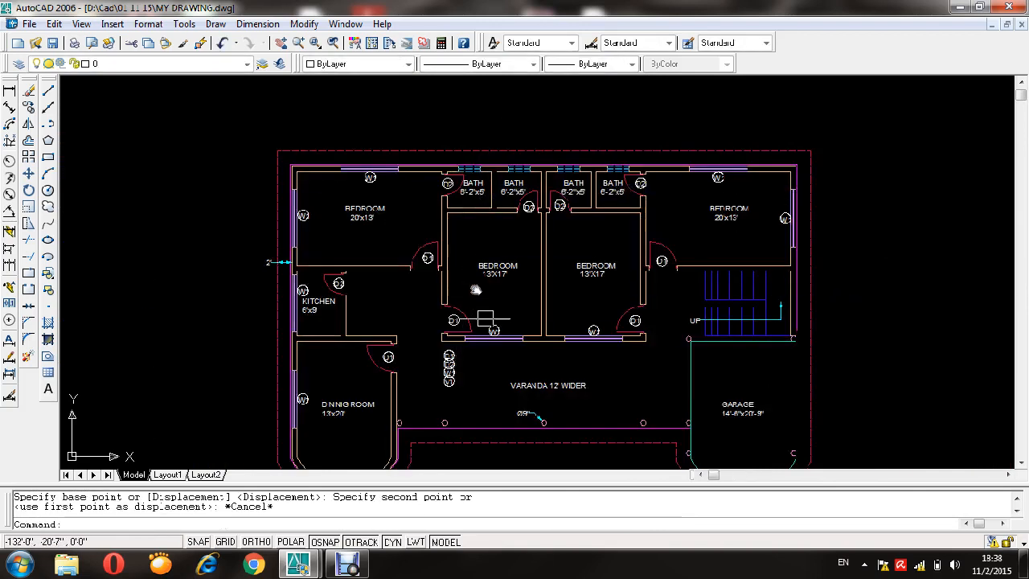
{"action": "scroll", "coordinate": [448, 376], "scroll_direction": "up", "scroll_amount": 8}
{"action": "key", "text": "space"}
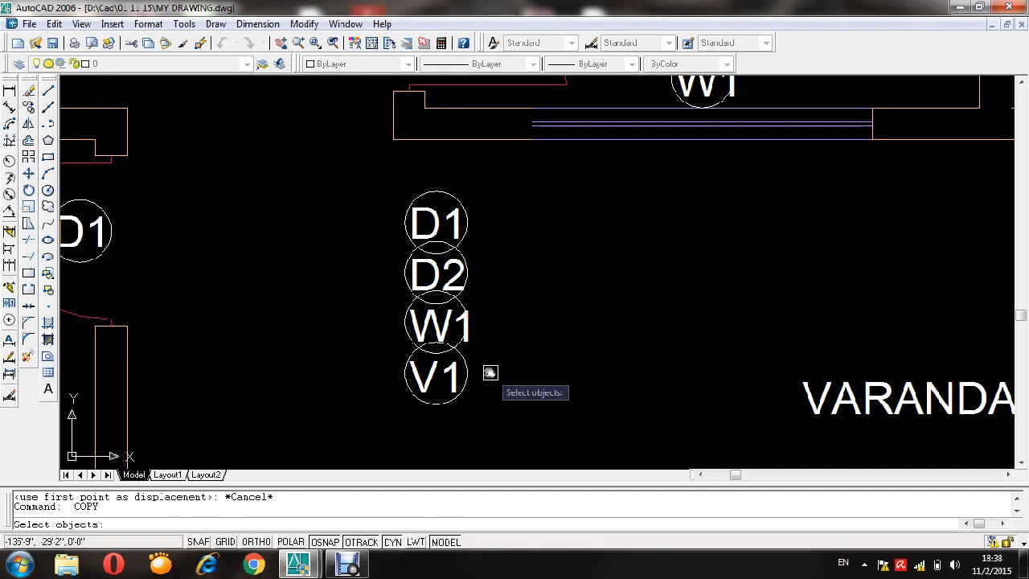
{"action": "key", "text": "Escape"}
- Copy the circled V1 tag by the bottom of its circle to just outside the westernmost bath's ventilator
{"action": "key", "text": "Return"}
{"action": "left_click", "coordinate": [489, 364]}
{"action": "left_click", "coordinate": [331, 400]}
{"action": "key", "text": "Return"}
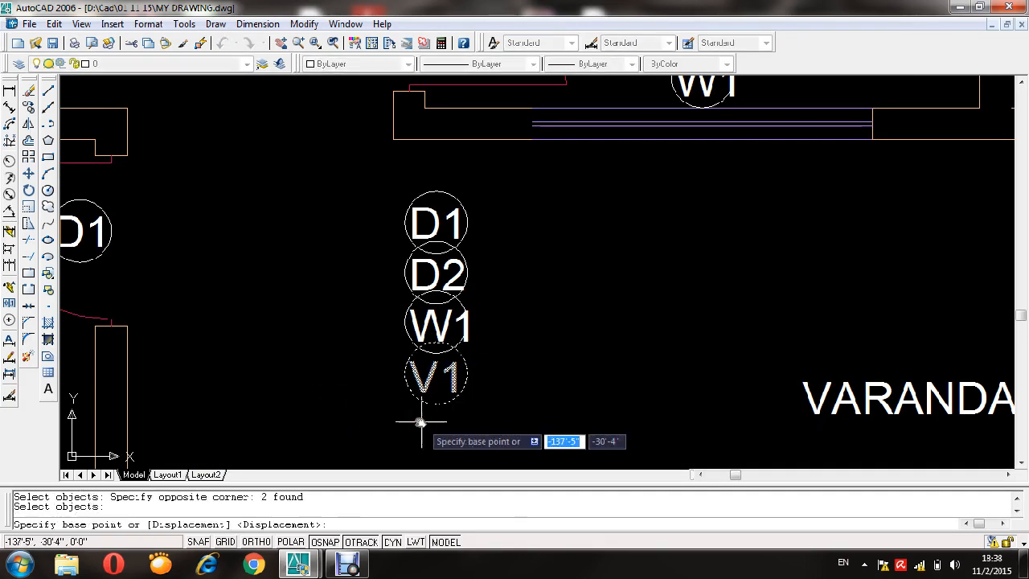
{"action": "left_click", "coordinate": [436, 401]}
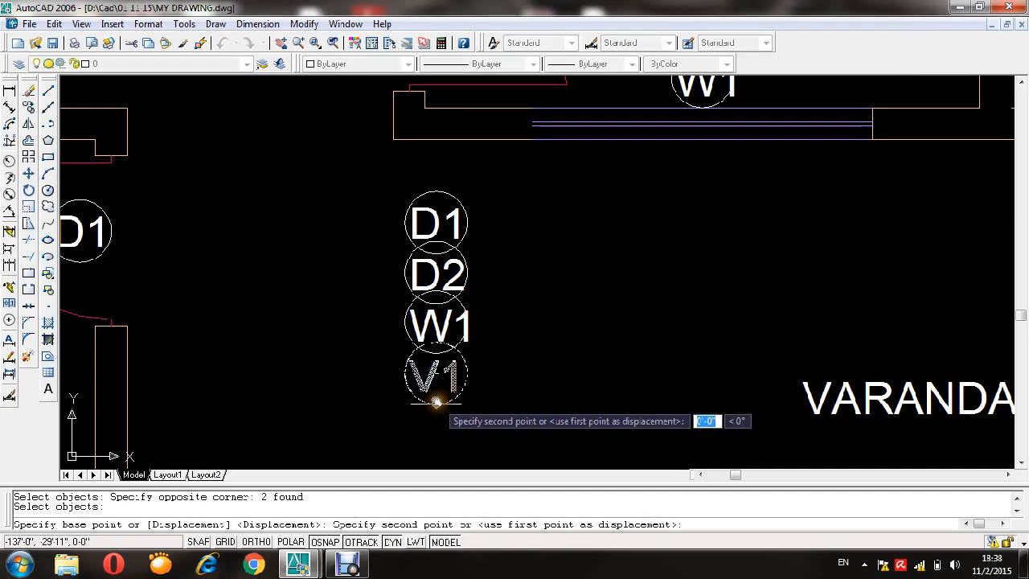
{"action": "scroll", "coordinate": [533, 305], "scroll_direction": "down", "scroll_amount": 5}
{"action": "scroll", "coordinate": [531, 312], "scroll_direction": "up", "scroll_amount": 2}
{"action": "scroll", "coordinate": [542, 312], "scroll_direction": "down", "scroll_amount": 2}
{"action": "mouse_move", "coordinate": [541, 313]}
{"action": "middle_mouse_down"}
{"action": "mouse_move", "coordinate": [293, 305]}
{"action": "mouse_move", "coordinate": [138, 254]}
{"action": "mouse_move", "coordinate": [384, 367]}
{"action": "mouse_move", "coordinate": [253, 331]}
{"action": "mouse_move", "coordinate": [325, 343]}
{"action": "mouse_move", "coordinate": [306, 320]}
{"action": "mouse_move", "coordinate": [273, 320]}
{"action": "mouse_move", "coordinate": [415, 326]}
{"action": "mouse_move", "coordinate": [402, 312]}
{"action": "mouse_move", "coordinate": [401, 327]}
{"action": "mouse_move", "coordinate": [337, 340]}
{"action": "mouse_move", "coordinate": [361, 315]}
{"action": "mouse_move", "coordinate": [390, 321]}
{"action": "mouse_move", "coordinate": [260, 282]}
{"action": "middle_mouse_up"}
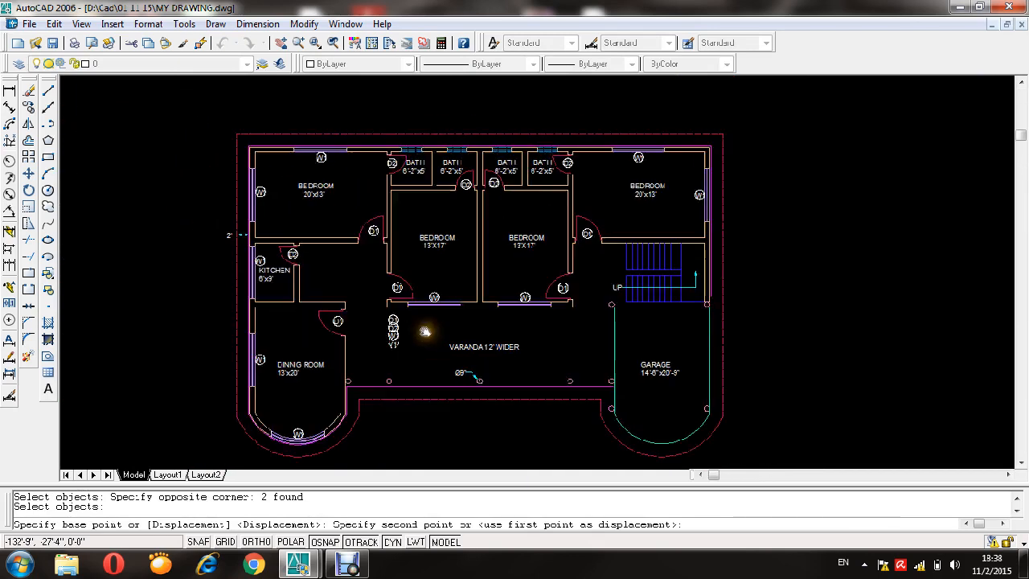
{"action": "scroll", "coordinate": [363, 334], "scroll_direction": "up", "scroll_amount": 5}
{"action": "scroll", "coordinate": [391, 298], "scroll_direction": "down", "scroll_amount": 5}
{"action": "scroll", "coordinate": [409, 137], "scroll_direction": "up", "scroll_amount": 7}
{"action": "scroll", "coordinate": [316, 428], "scroll_direction": "up", "scroll_amount": 2}
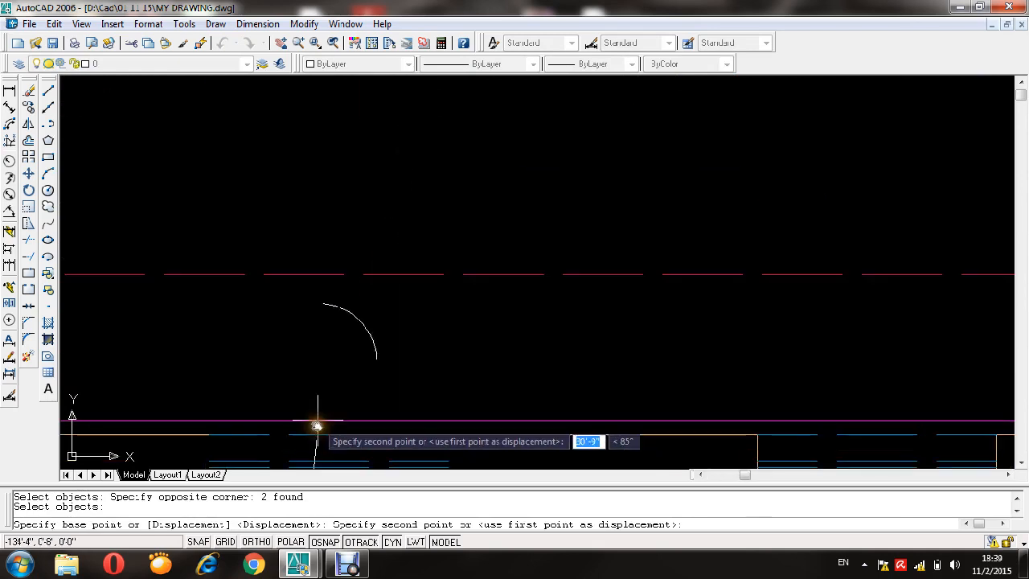
{"action": "scroll", "coordinate": [378, 172], "scroll_direction": "down", "scroll_amount": 2}
{"action": "left_click", "coordinate": [370, 210]}
- Place V1 tag copies outside the ventilators of the second and third baths from the west
{"action": "scroll", "coordinate": [426, 200], "scroll_direction": "down", "scroll_amount": 3}
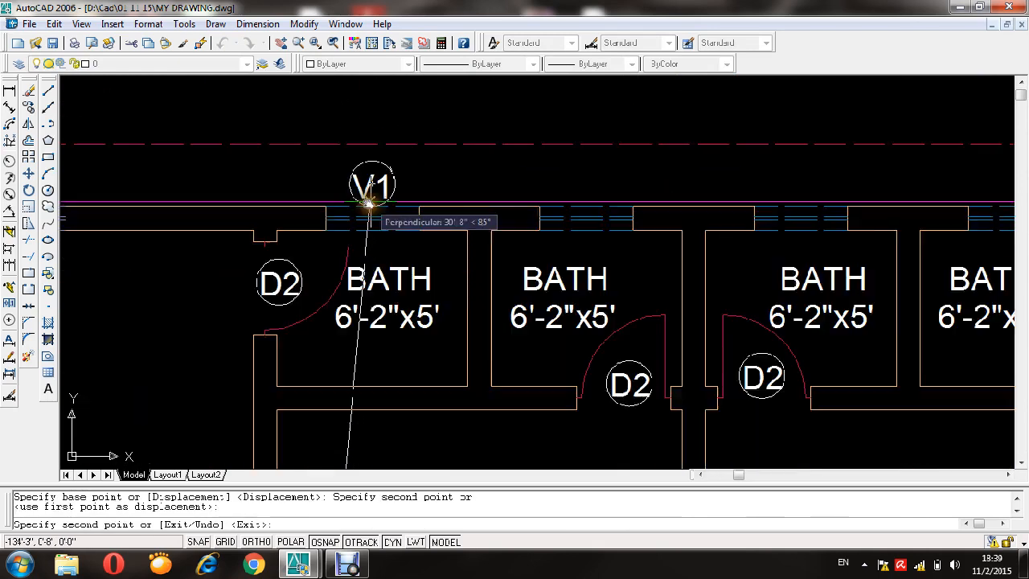
{"action": "scroll", "coordinate": [489, 211], "scroll_direction": "up", "scroll_amount": 3}
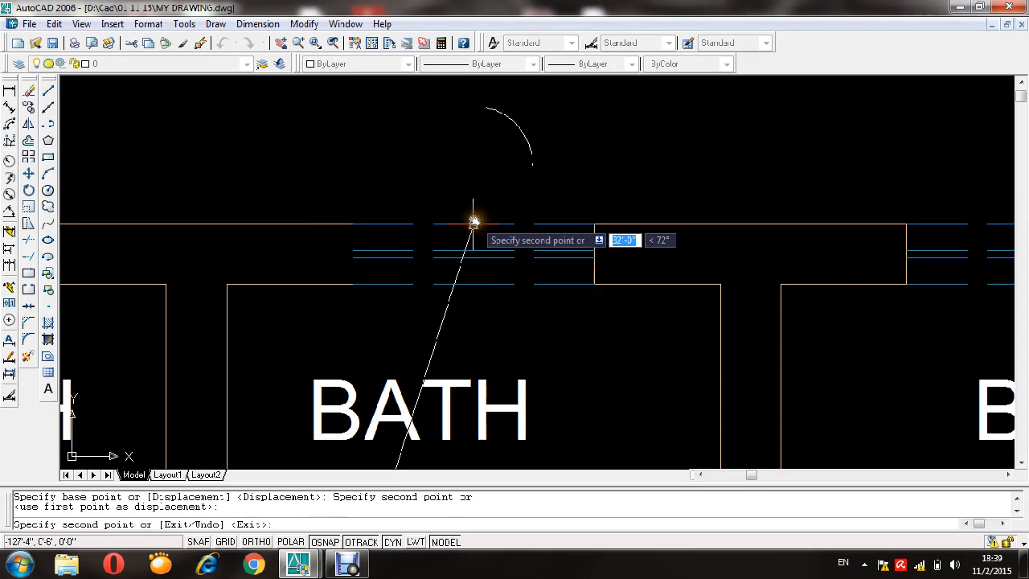
{"action": "scroll", "coordinate": [502, 213], "scroll_direction": "down", "scroll_amount": 3}
{"action": "scroll", "coordinate": [523, 225], "scroll_direction": "up", "scroll_amount": 3}
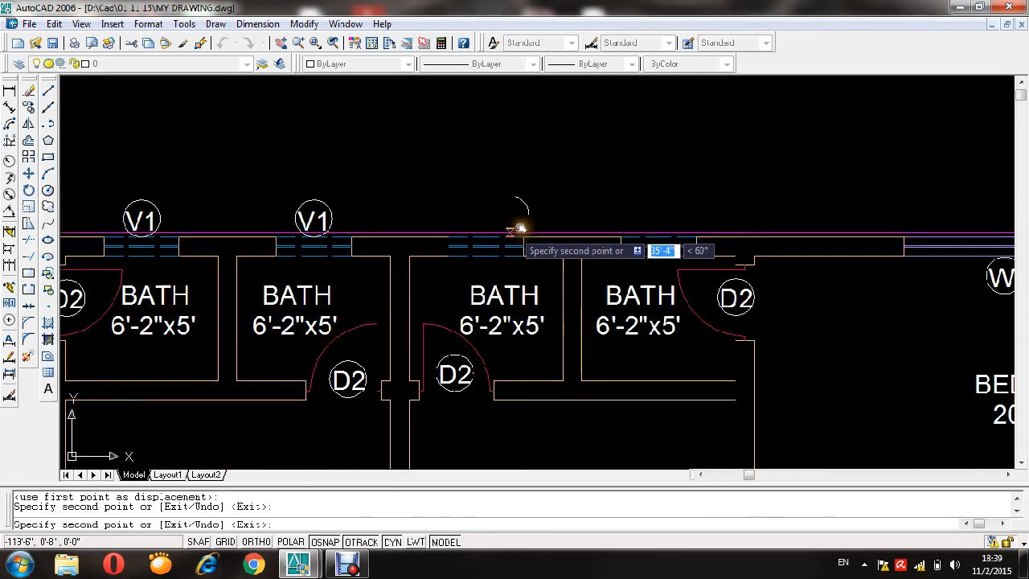
{"action": "left_click", "coordinate": [468, 235]}
- Place the last V1 tag copy outside the easternmost bath's ventilator, end the copying and save the drawing
{"action": "scroll", "coordinate": [466, 203], "scroll_direction": "down", "scroll_amount": 3}
{"action": "scroll", "coordinate": [562, 217], "scroll_direction": "up", "scroll_amount": 2}
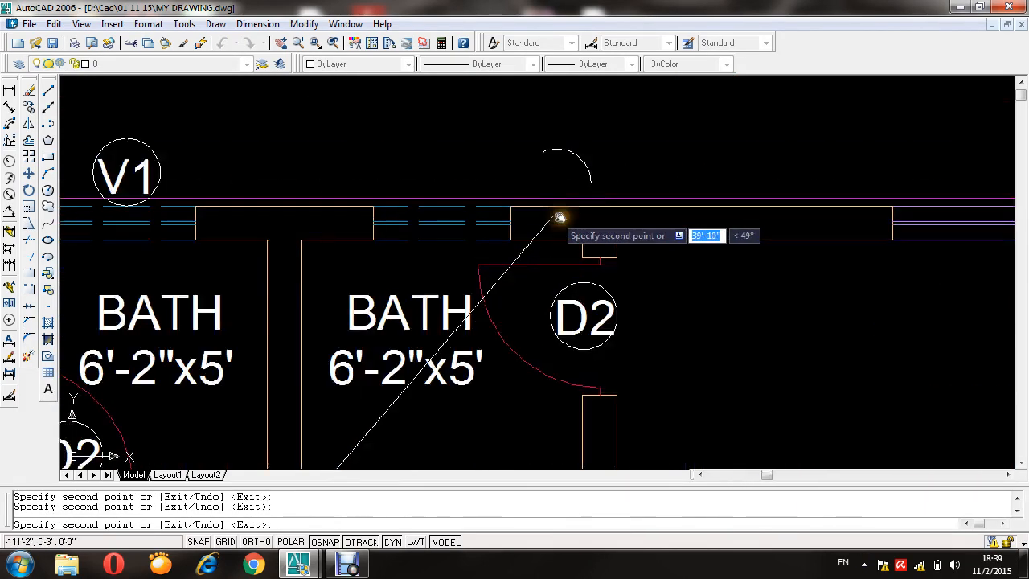
{"action": "scroll", "coordinate": [460, 178], "scroll_direction": "down", "scroll_amount": 3}
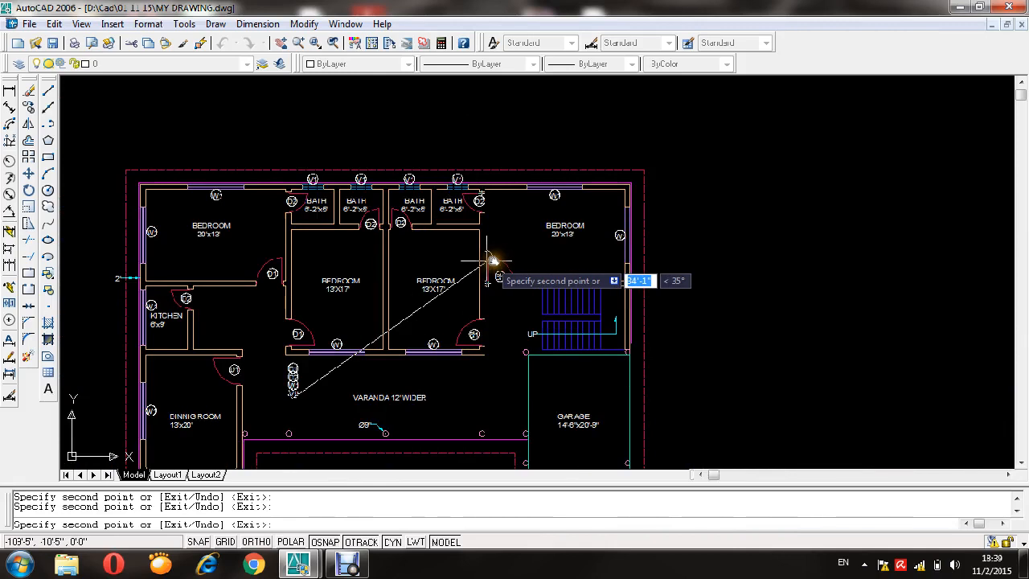
{"action": "scroll", "coordinate": [414, 182], "scroll_direction": "up", "scroll_amount": 2}
{"action": "key", "text": "Escape"}
{"action": "key", "text": "Escape"}
{"action": "key", "text": "ctrl+s"}
- Insert a Standard-style table with 2 columns, 5' column width and 6 one-line data rows beside the plan's north-east corner
{"action": "scroll", "coordinate": [432, 156], "scroll_direction": "down", "scroll_amount": 4}
{"action": "scroll", "coordinate": [423, 152], "scroll_direction": "up", "scroll_amount": 3}
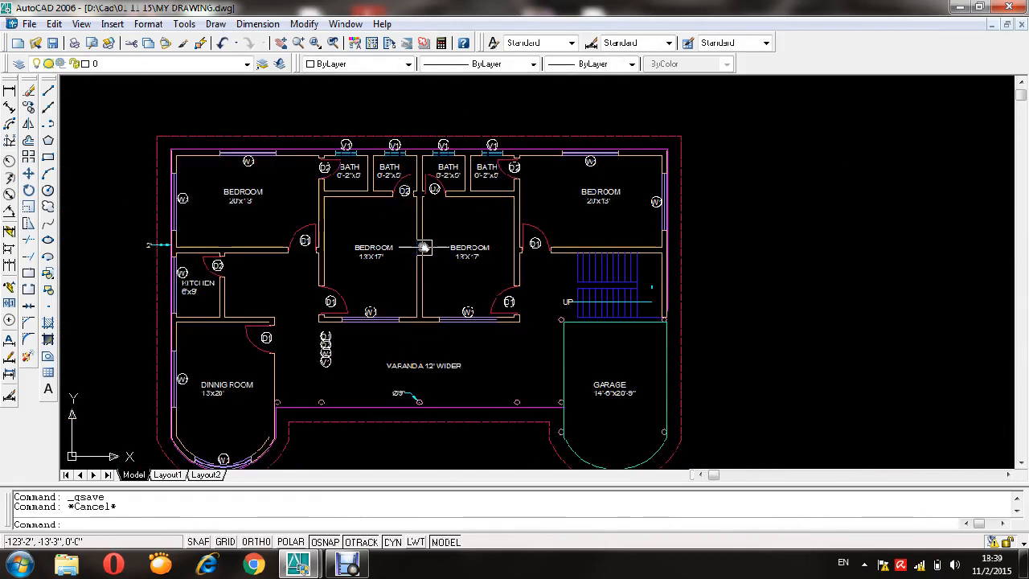
{"action": "mouse_move", "coordinate": [424, 246]}
{"action": "middle_mouse_down"}
{"action": "mouse_move", "coordinate": [361, 165]}
{"action": "mouse_move", "coordinate": [345, 165]}
{"action": "mouse_move", "coordinate": [152, 266]}
{"action": "mouse_move", "coordinate": [77, 353]}
{"action": "middle_mouse_up"}
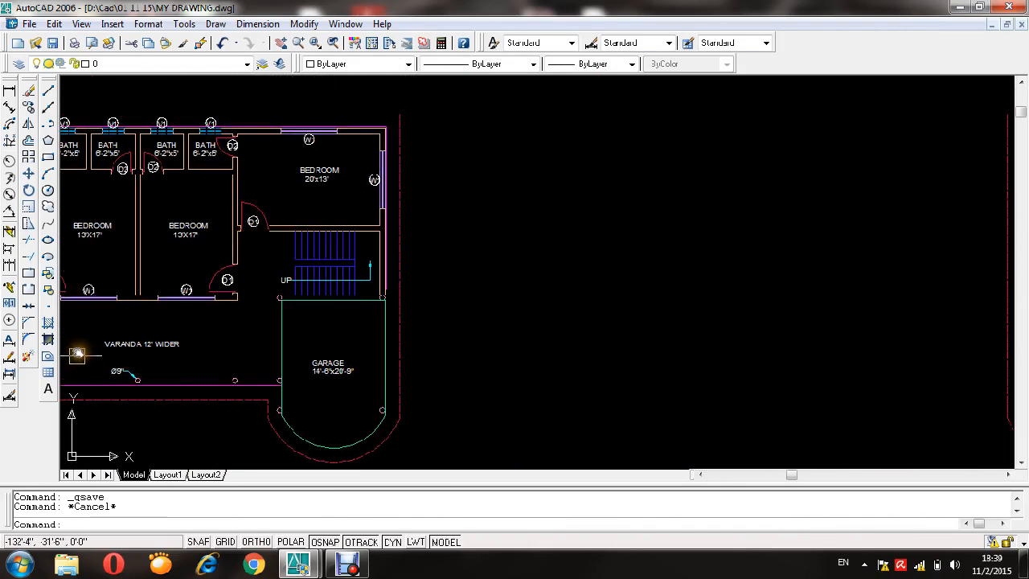
{"action": "left_click", "coordinate": [49, 371]}
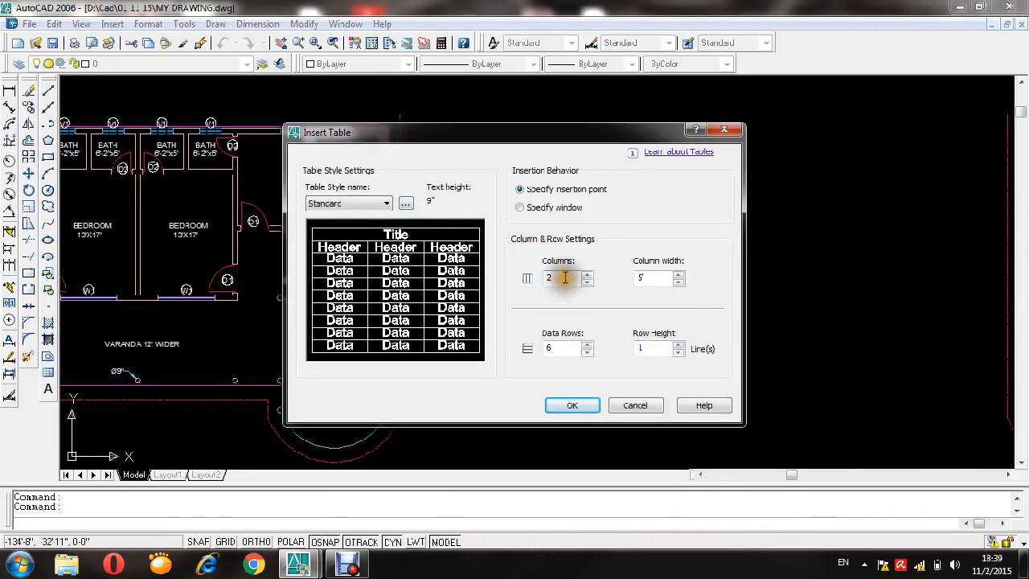
{"action": "double_click", "coordinate": [642, 278]}
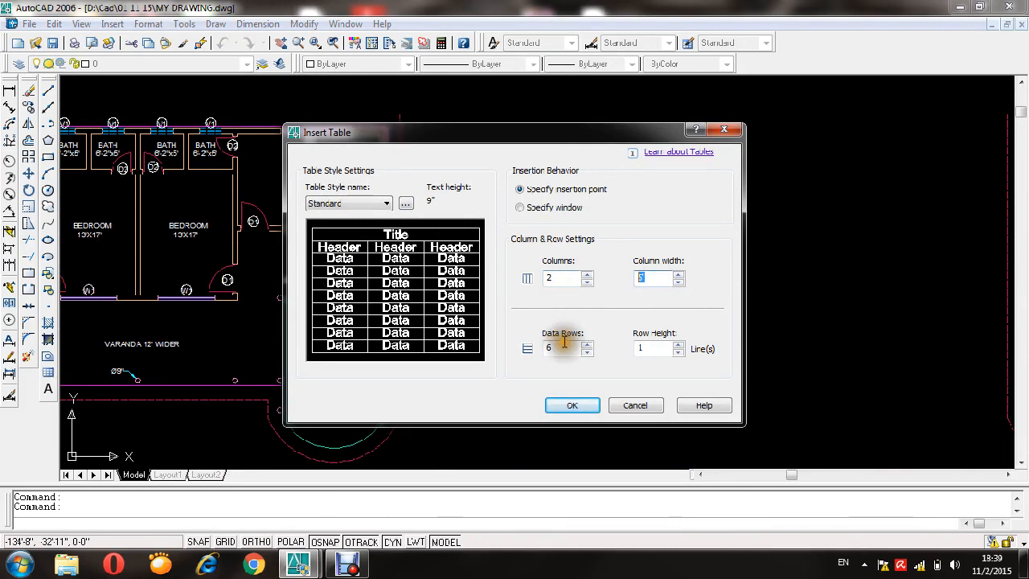
{"action": "left_click", "coordinate": [577, 404]}
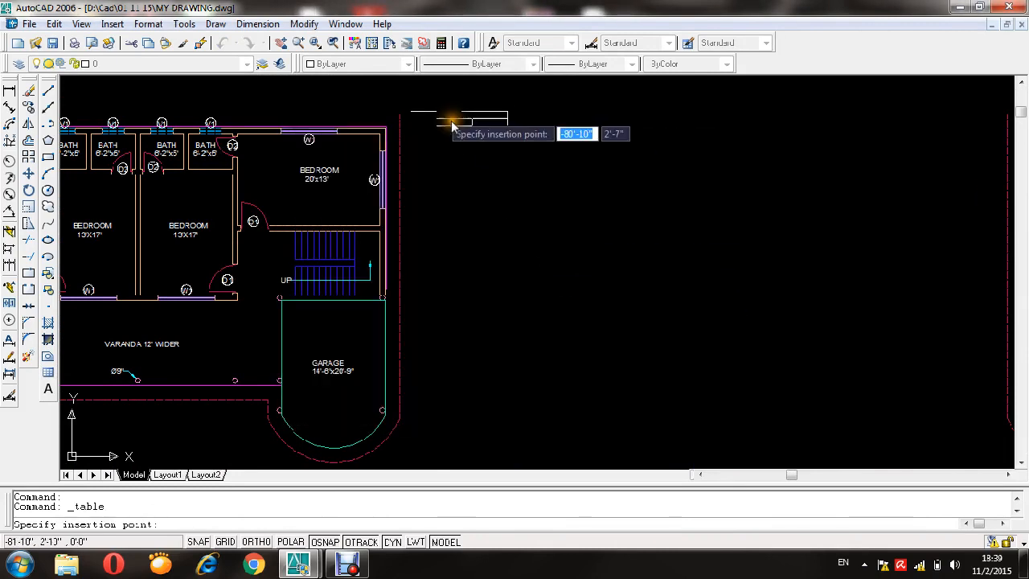
{"action": "scroll", "coordinate": [453, 125], "scroll_direction": "up", "scroll_amount": 5}
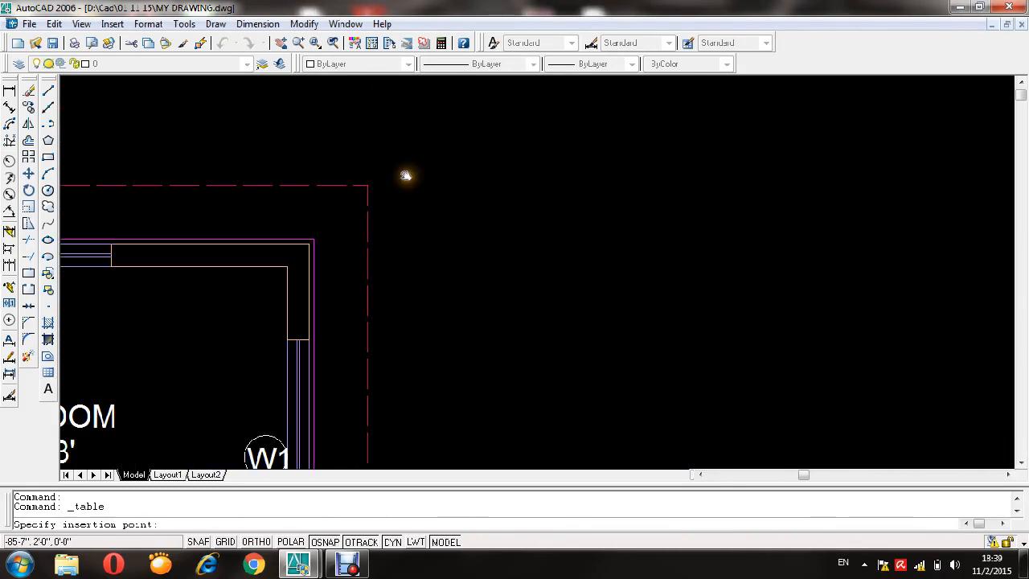
{"action": "left_click", "coordinate": [407, 207]}
{"action": "scroll", "coordinate": [407, 206], "scroll_direction": "down", "scroll_amount": 3}
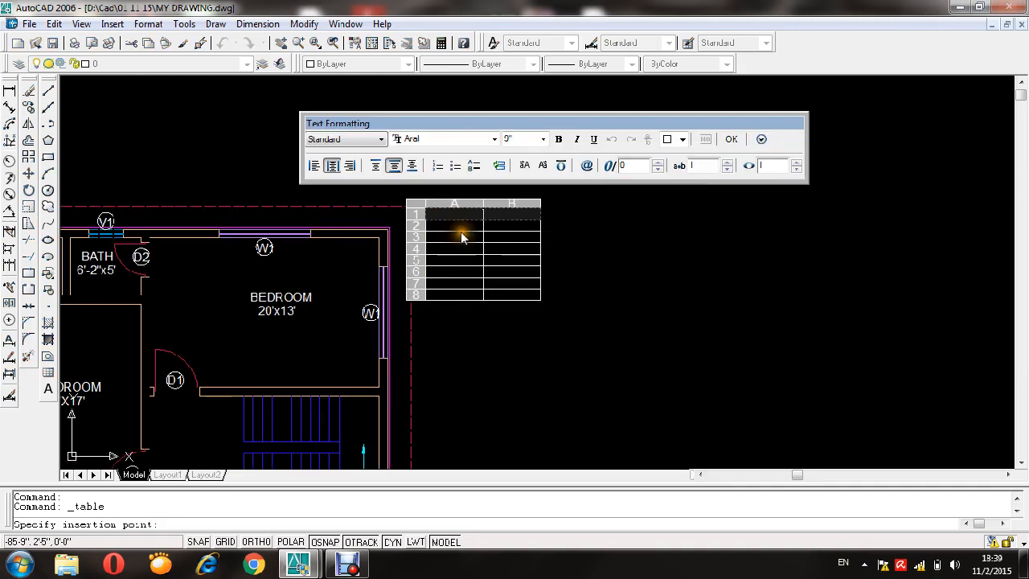
{"action": "scroll", "coordinate": [482, 201], "scroll_direction": "up", "scroll_amount": 3}
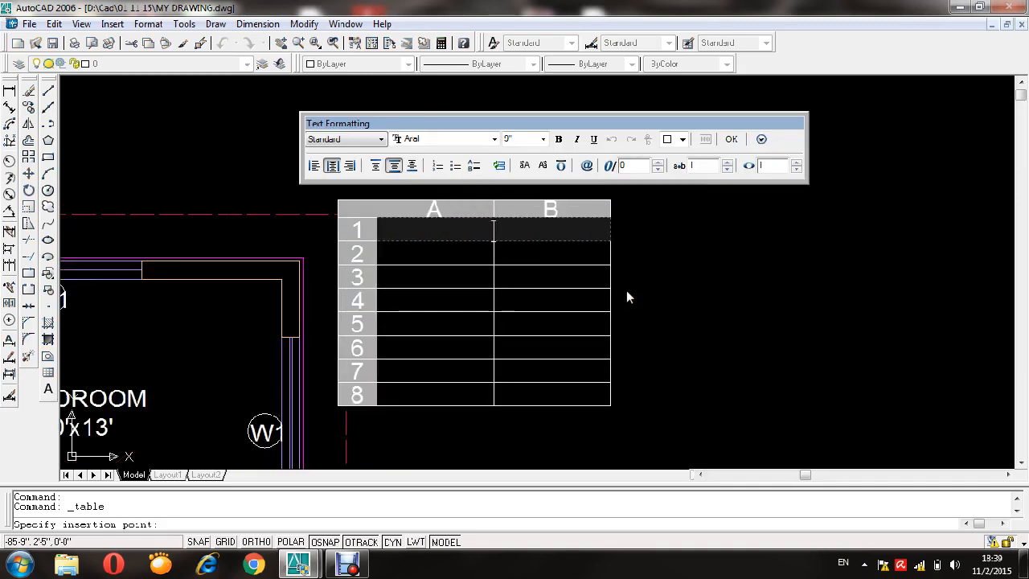
- Enter "G.SPECFICATION" as the table's title
{"action": "type", "text": "G.SP"}
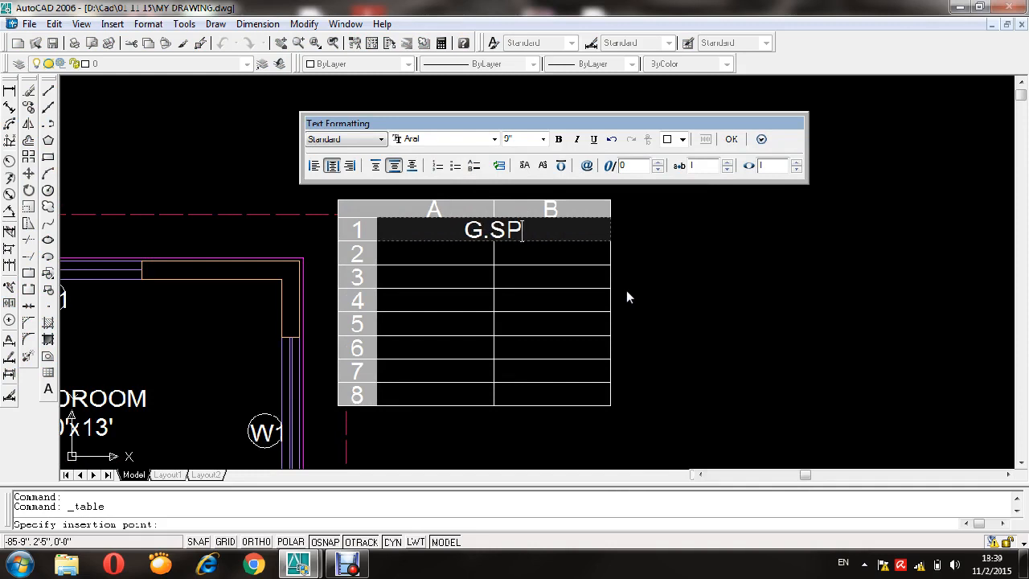
{"action": "type", "text": "EC"}
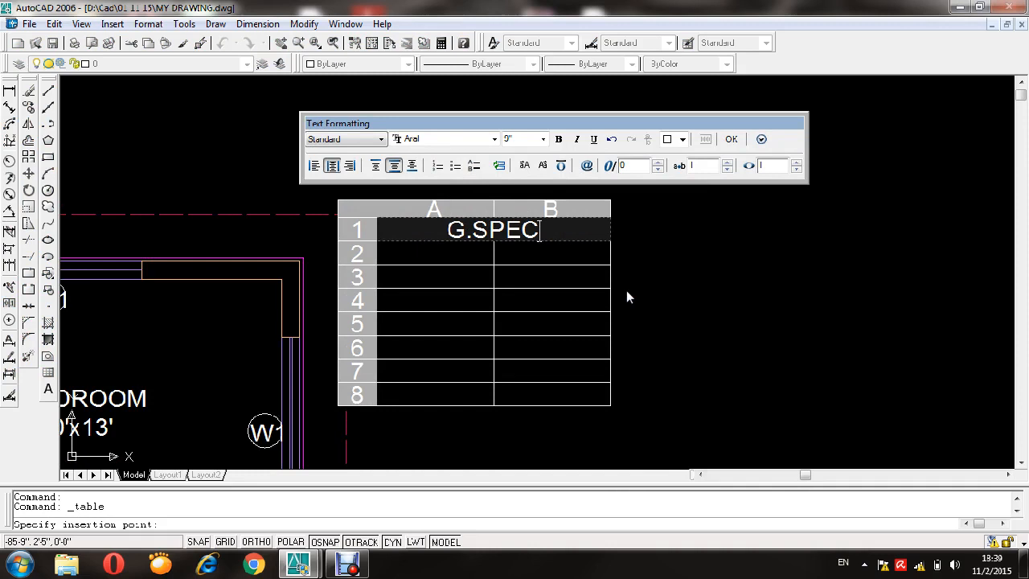
{"action": "type", "text": "FICATION"}
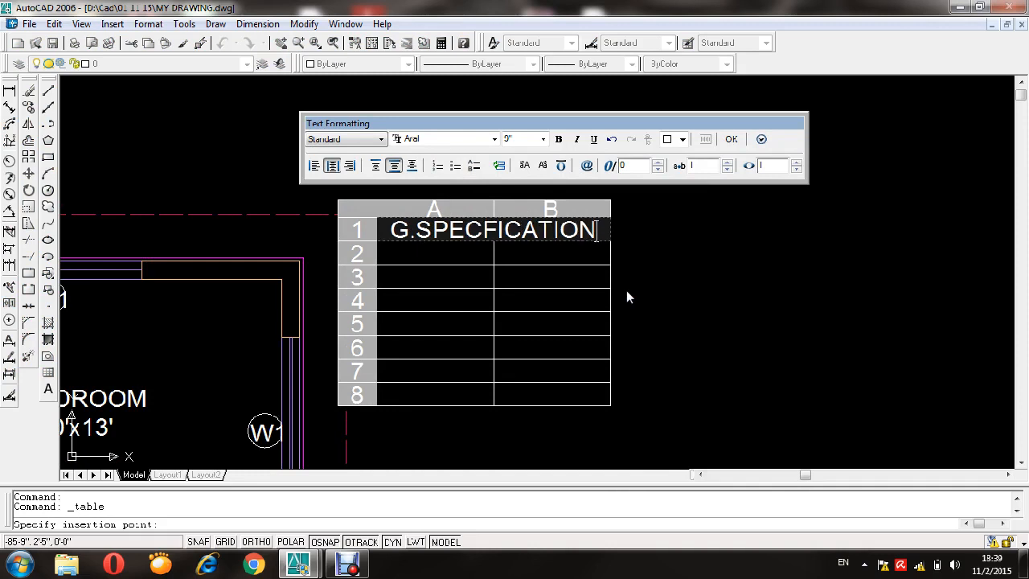
{"action": "key", "text": "Tab"}
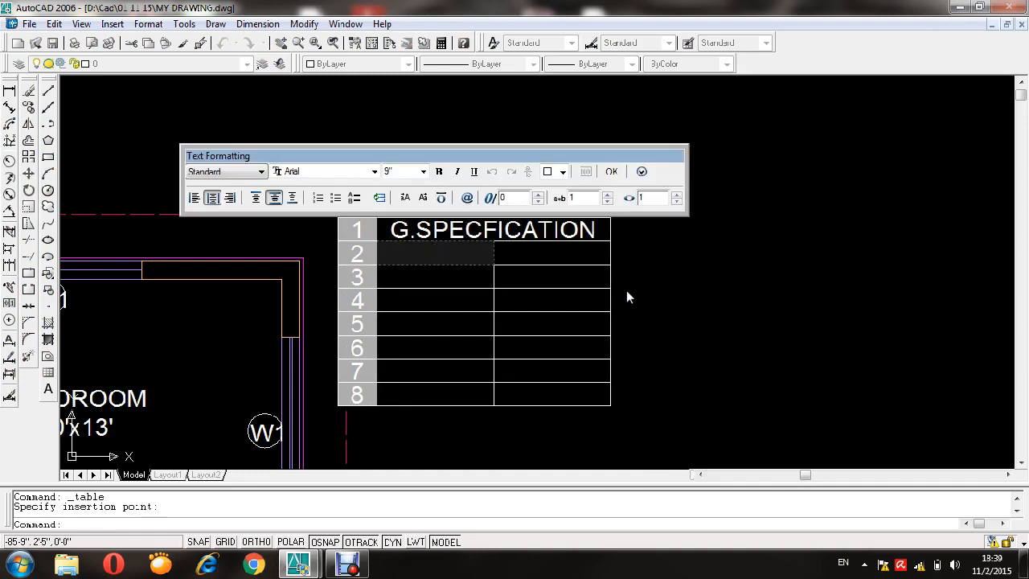
- Fill the table's row 2 with D1 in column A and 4' in column B
{"action": "type", "text": "D"}
{"action": "key", "text": "BackSpace"}
{"action": "type", "text": "D1Q"}
{"action": "key", "text": "BackSpace"}
{"action": "key", "text": "Tab"}
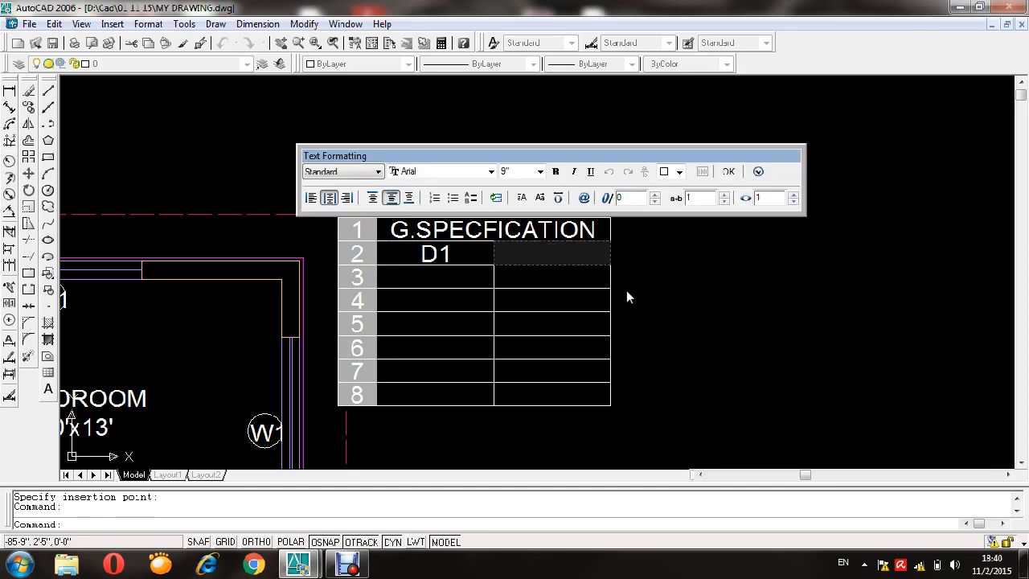
{"action": "type", "text": "4'"}
{"action": "key", "text": "Tab"}
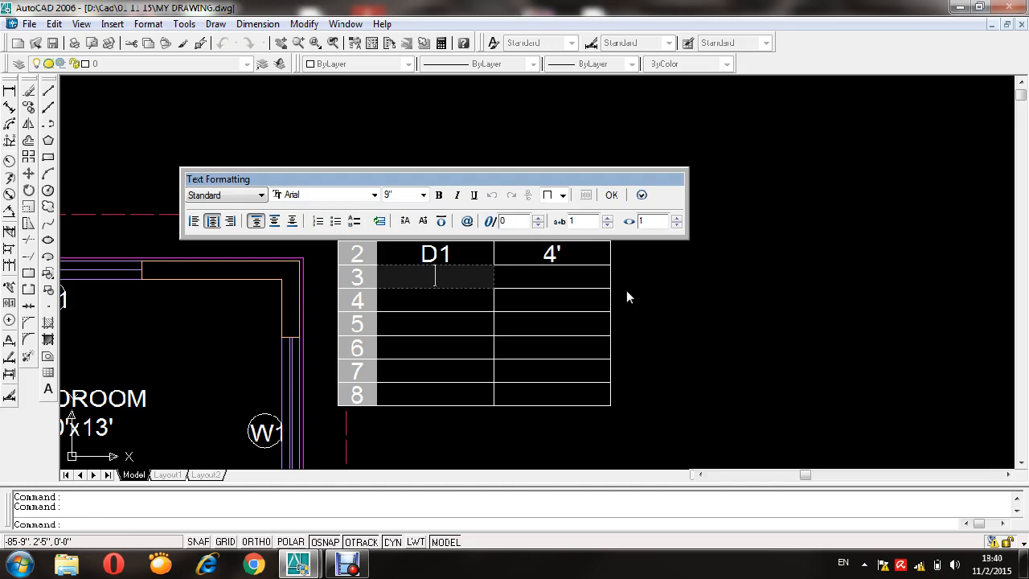
- Fill the table's row 3 with D2 and 3', and row 4 with W1 and 8'
{"action": "type", "text": "D2"}
{"action": "key", "text": "Tab"}
{"action": "type", "text": "3"}
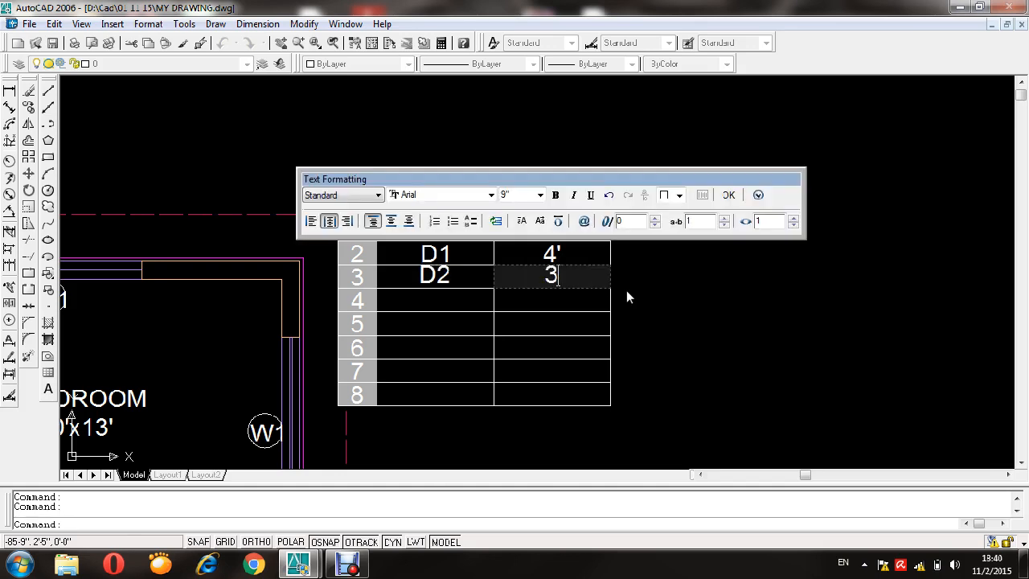
{"action": "type", "text": "'"}
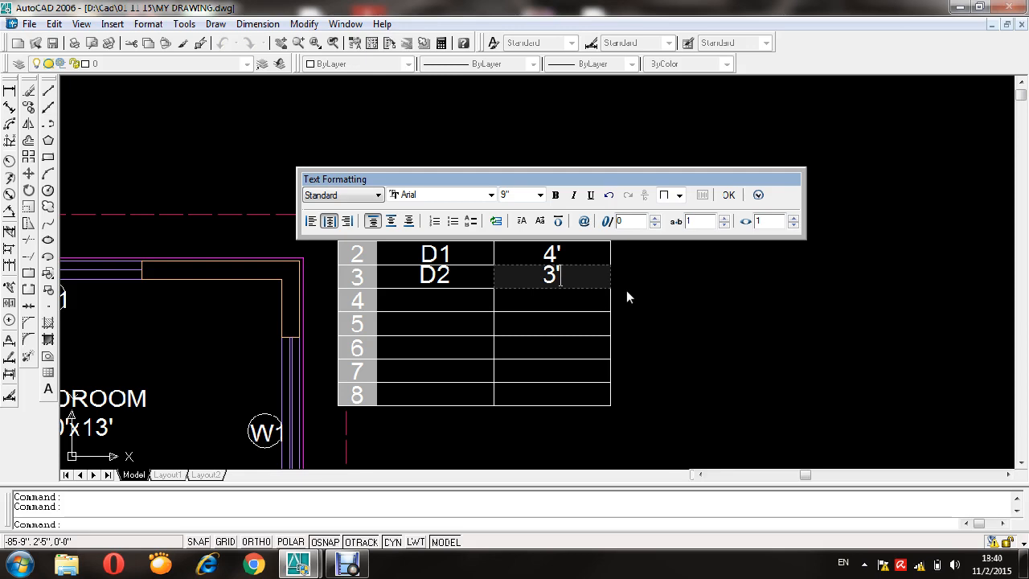
{"action": "key", "text": "Tab"}
{"action": "type", "text": "W1"}
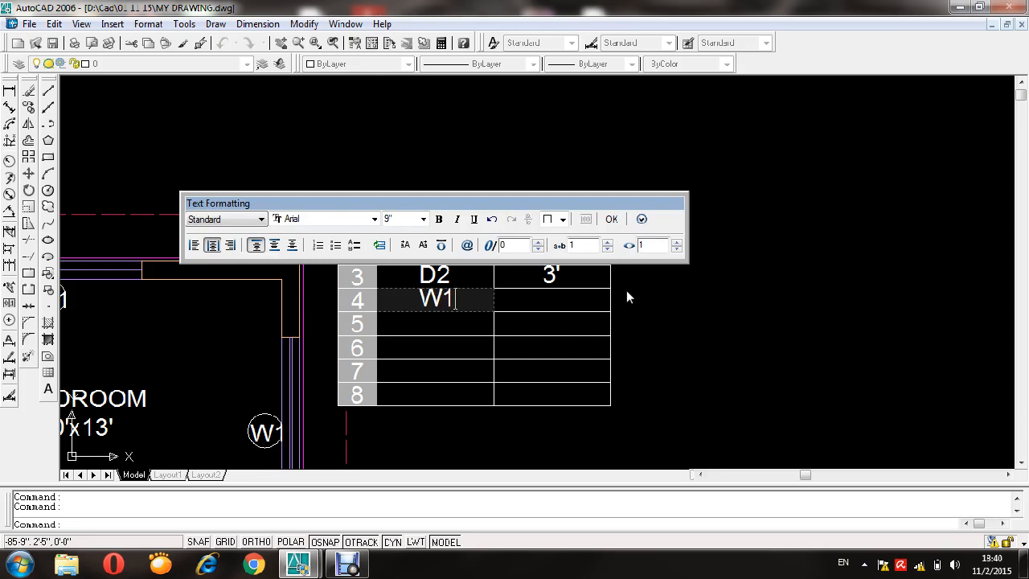
{"action": "key", "text": "Escape"}
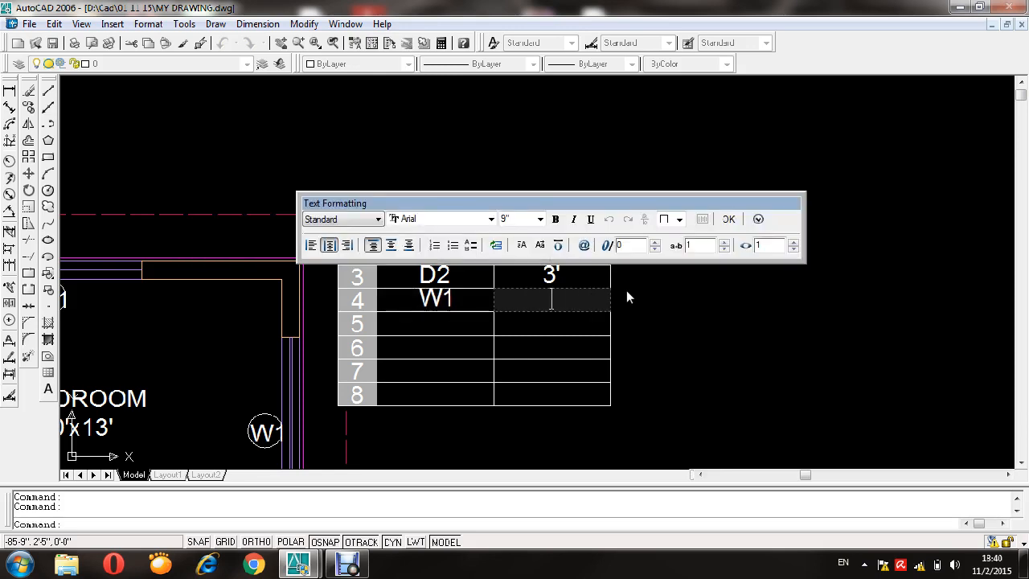
{"action": "type", "text": "8'"}
{"action": "key", "text": "Tab"}
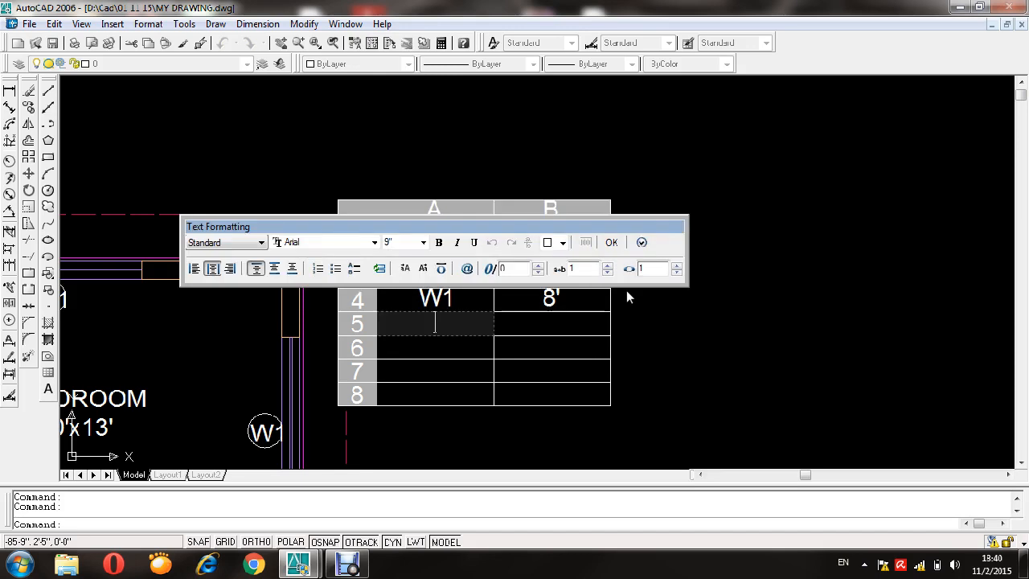
- Fill row 5 with V1 and 3', and enter STAIRS in column A of row 6
{"action": "type", "text": "V1"}
{"action": "key", "text": "Tab"}
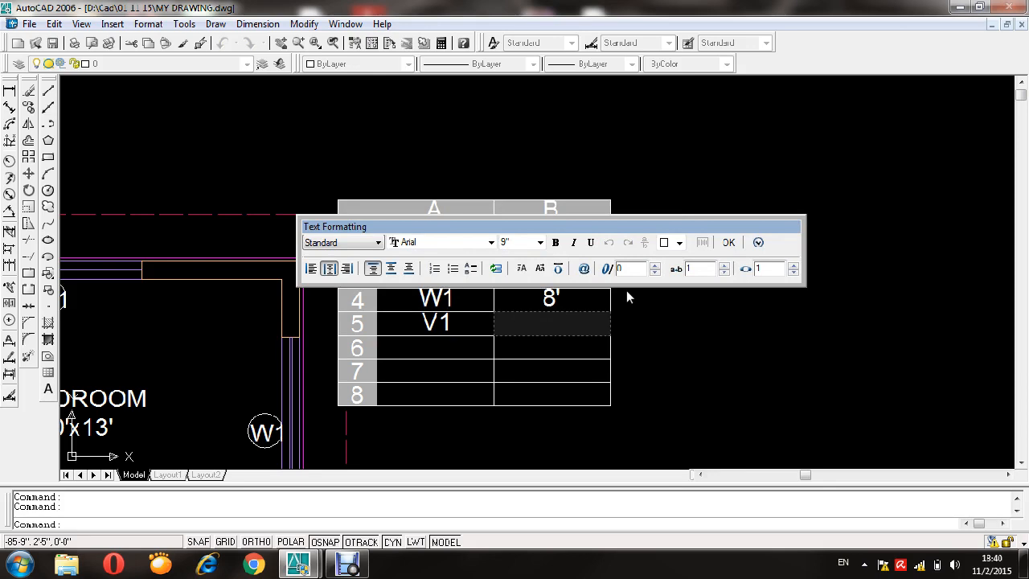
{"action": "type", "text": "3'"}
{"action": "key", "text": "Tab"}
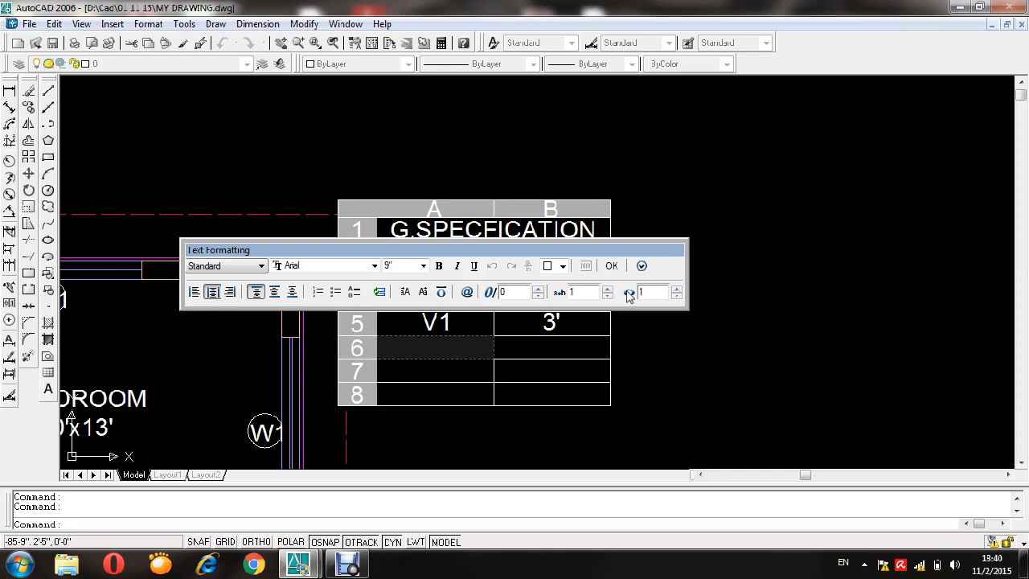
{"action": "type", "text": "STAIRS"}
{"action": "key", "text": "Return"}
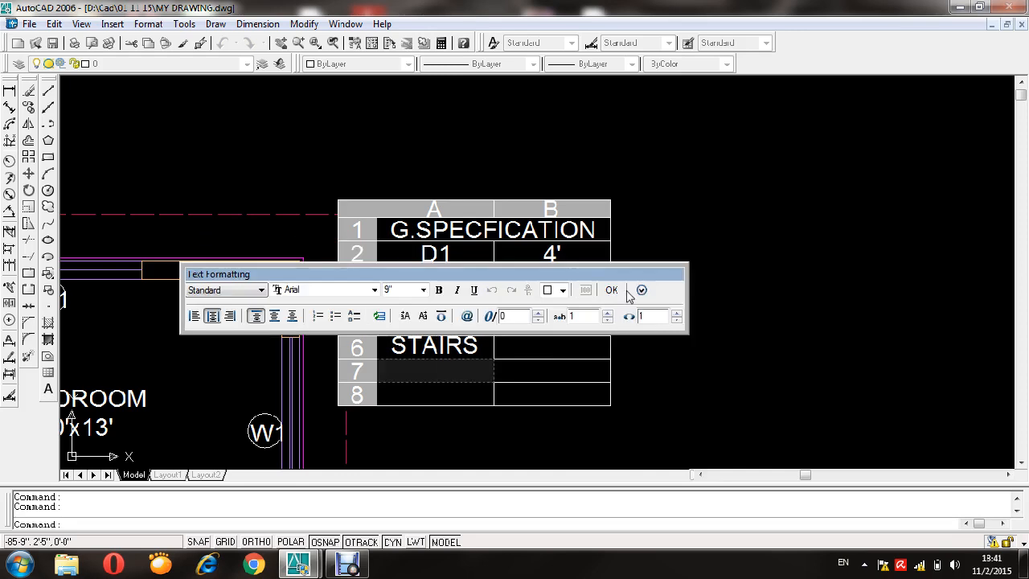
- Fill row 7 with TRADE and 10", and row 8 with RISER and 6"
{"action": "type", "text": "TRADE"}
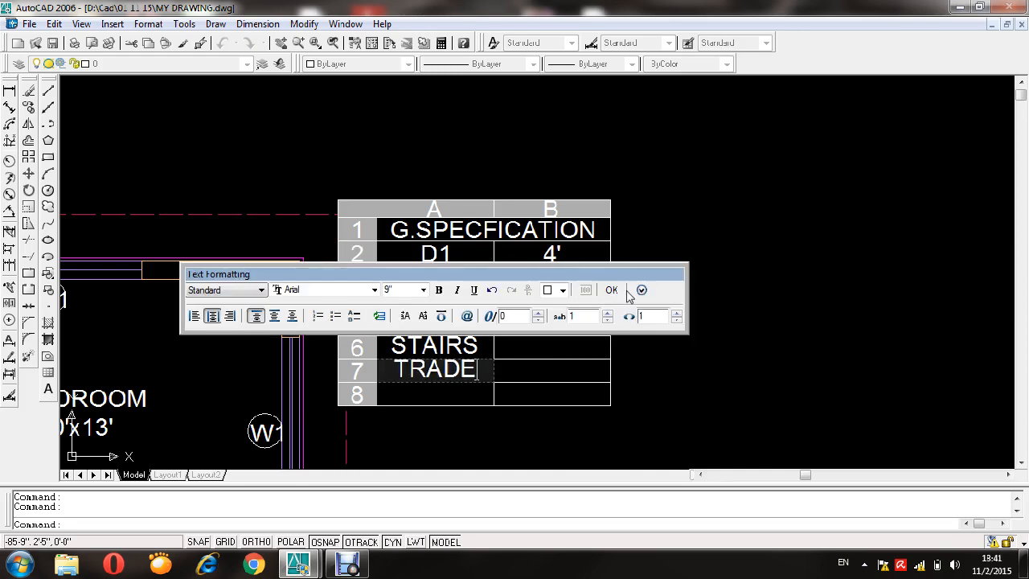
{"action": "key", "text": "Tab"}
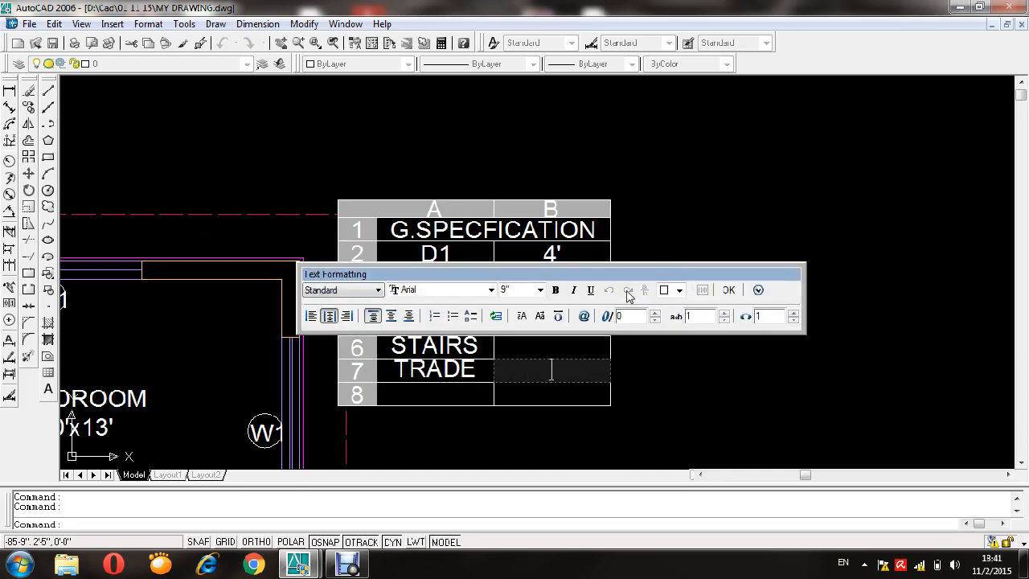
{"action": "type", "text": "10\""}
{"action": "key", "text": "Tab"}
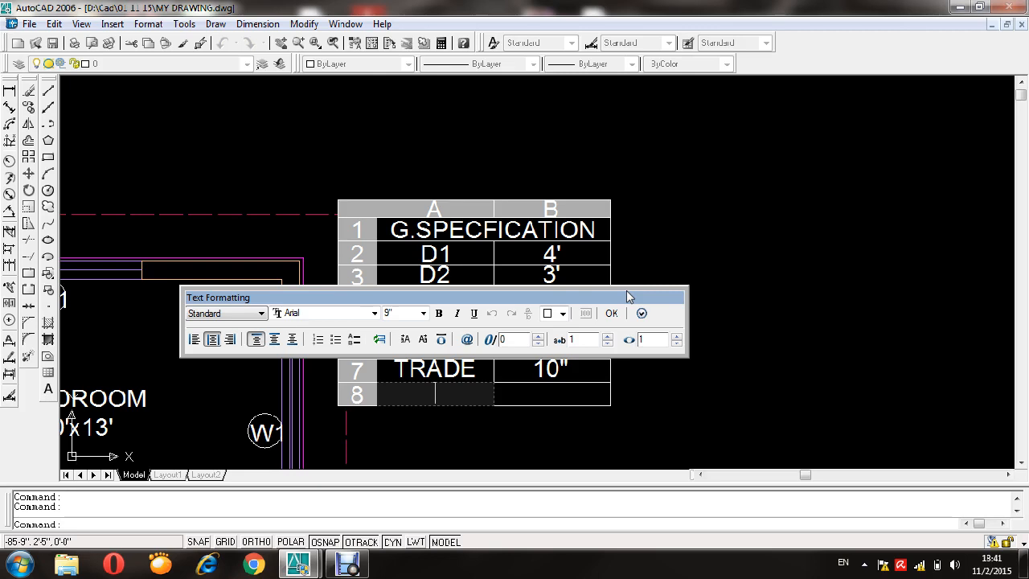
{"action": "type", "text": "RISER"}
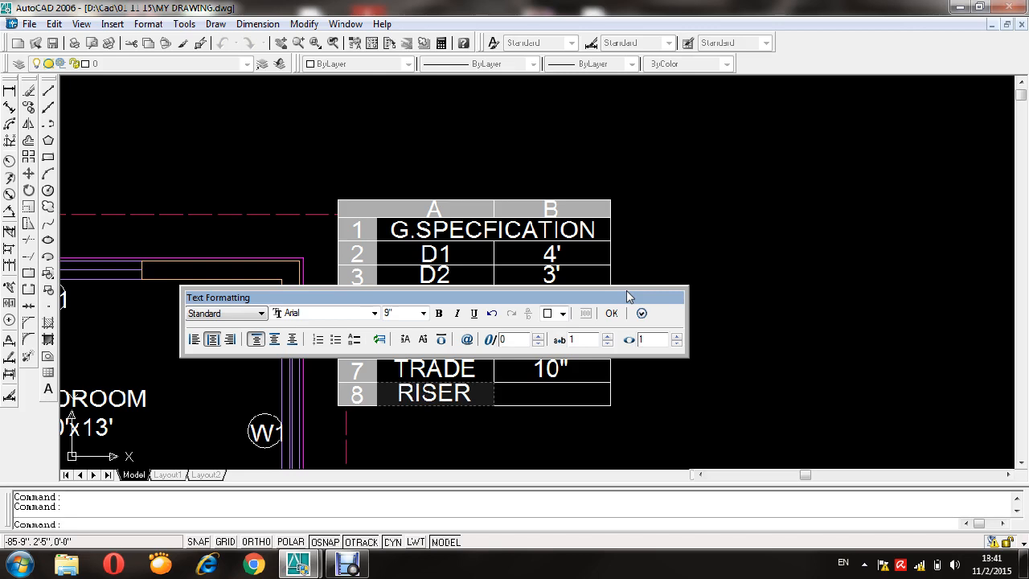
{"action": "key", "text": "Tab"}
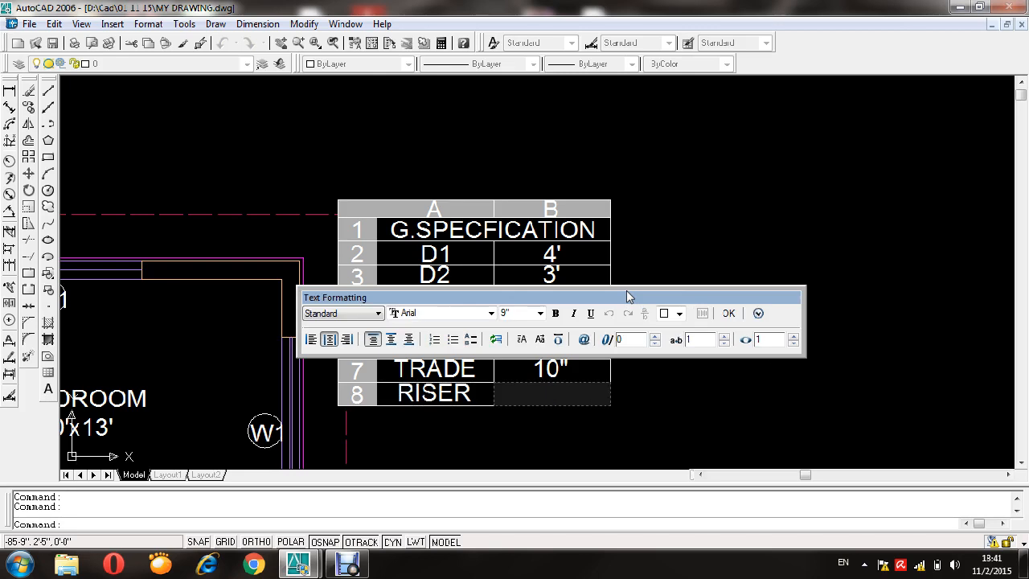
{"action": "type", "text": "6:"}
{"action": "key", "text": "BackSpace"}
{"action": "type", "text": "\""}
{"action": "key", "text": "Tab"}
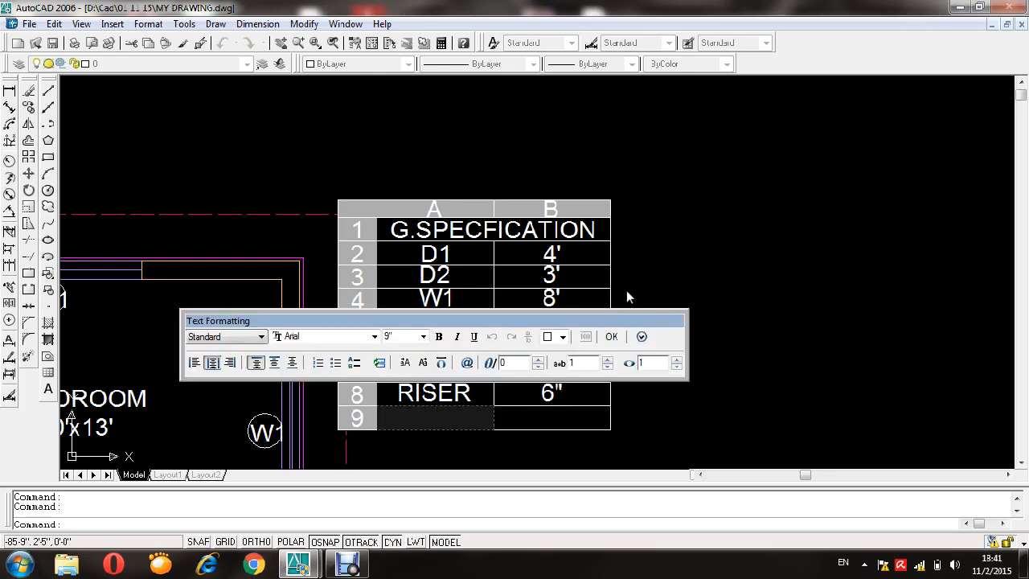
- Fill the added row 9 with LANDING in column A and 3.5' in column B
{"action": "type", "text": "LANDING"}
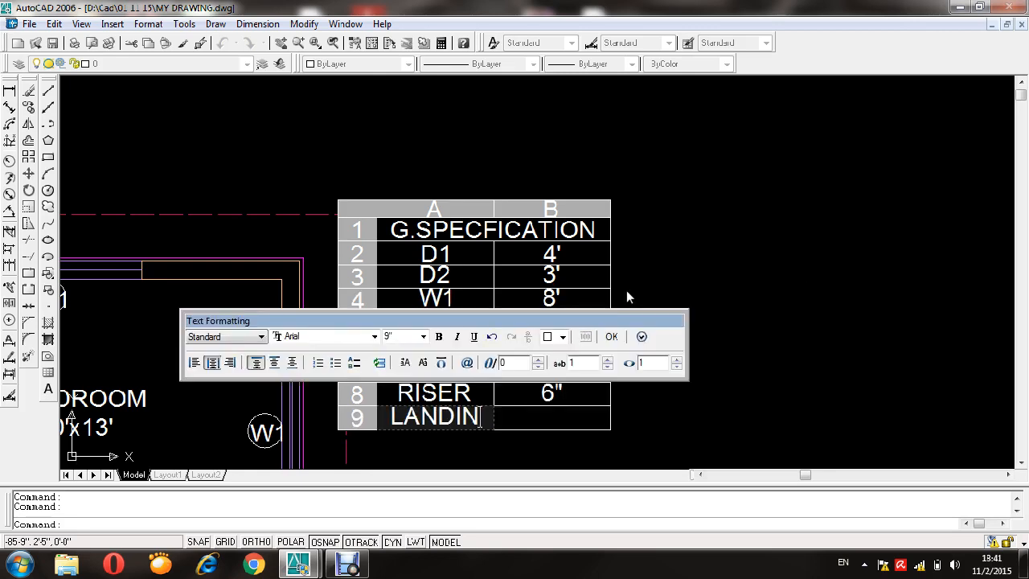
{"action": "key", "text": "Tab"}
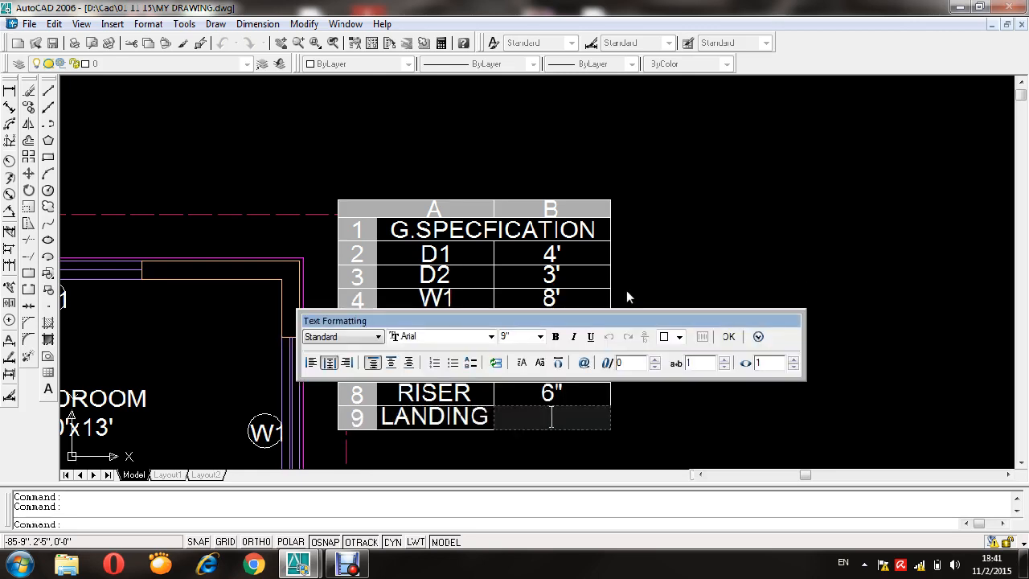
{"action": "type", "text": "3.5'"}
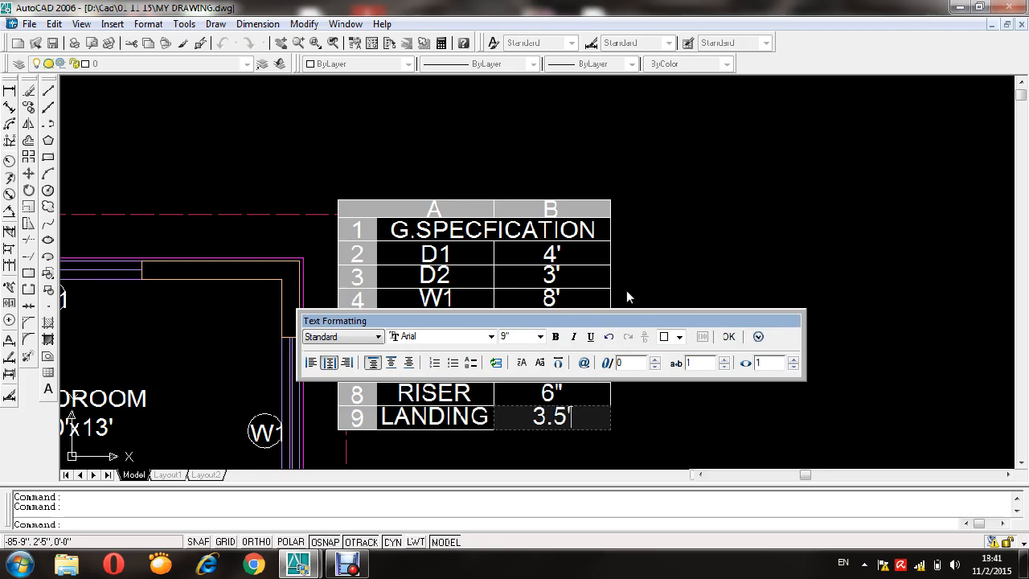
- Check the plan for remaining items, add row 10 to the table and enter COLUMN in its column A
{"action": "scroll", "coordinate": [651, 236], "scroll_direction": "down", "scroll_amount": 2}
{"action": "mouse_move", "coordinate": [323, 448]}
{"action": "middle_mouse_down"}
{"action": "mouse_move", "coordinate": [340, 259]}
{"action": "mouse_move", "coordinate": [352, 225]}
{"action": "mouse_move", "coordinate": [417, 143]}
{"action": "middle_mouse_up"}
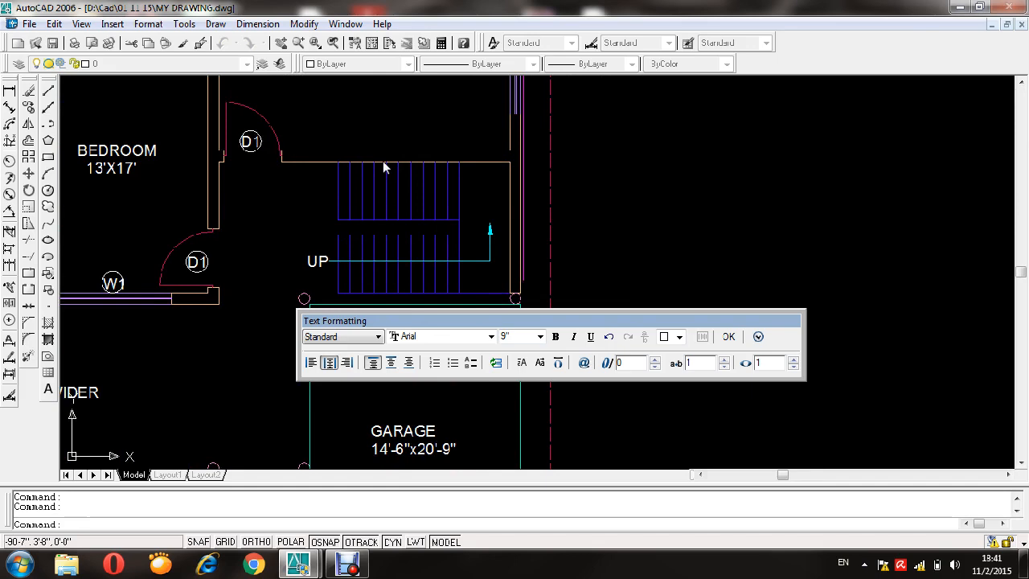
{"action": "scroll", "coordinate": [346, 315], "scroll_direction": "down", "scroll_amount": 5}
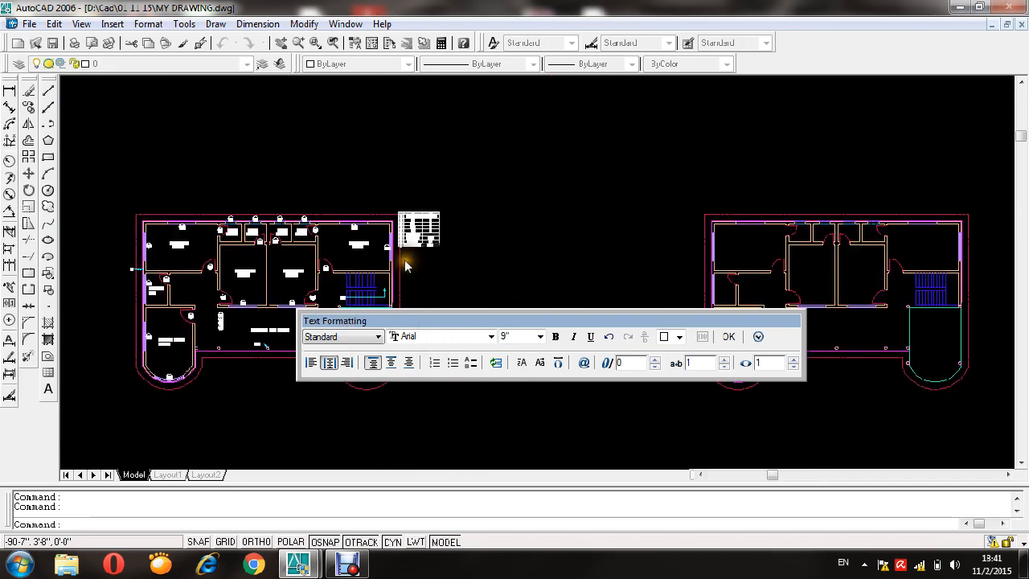
{"action": "scroll", "coordinate": [434, 229], "scroll_direction": "up", "scroll_amount": 8}
{"action": "scroll", "coordinate": [517, 249], "scroll_direction": "down", "scroll_amount": 4}
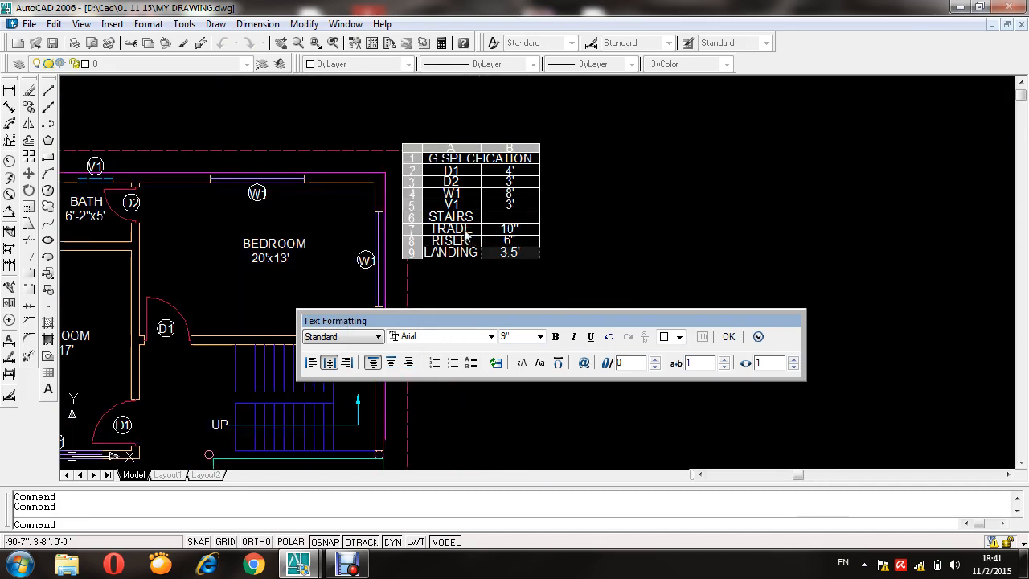
{"action": "scroll", "coordinate": [464, 233], "scroll_direction": "up", "scroll_amount": 2}
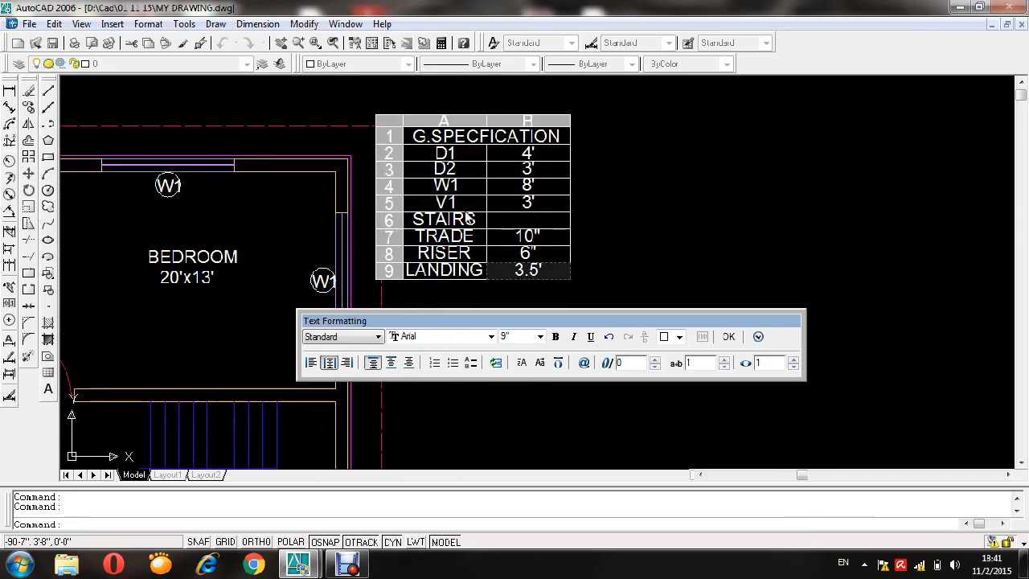
{"action": "key", "text": "Tab"}
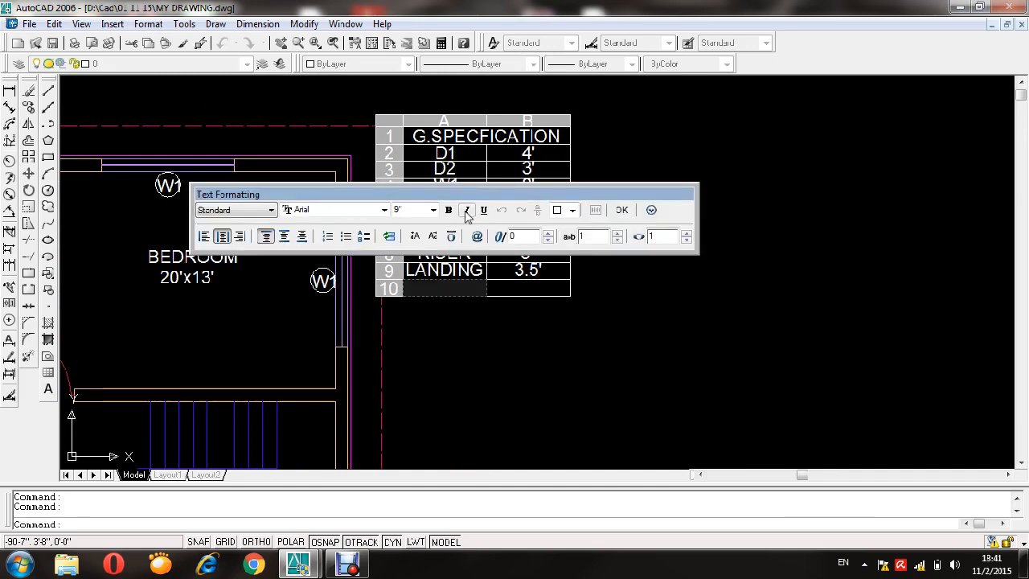
{"action": "type", "text": "COMUN"}
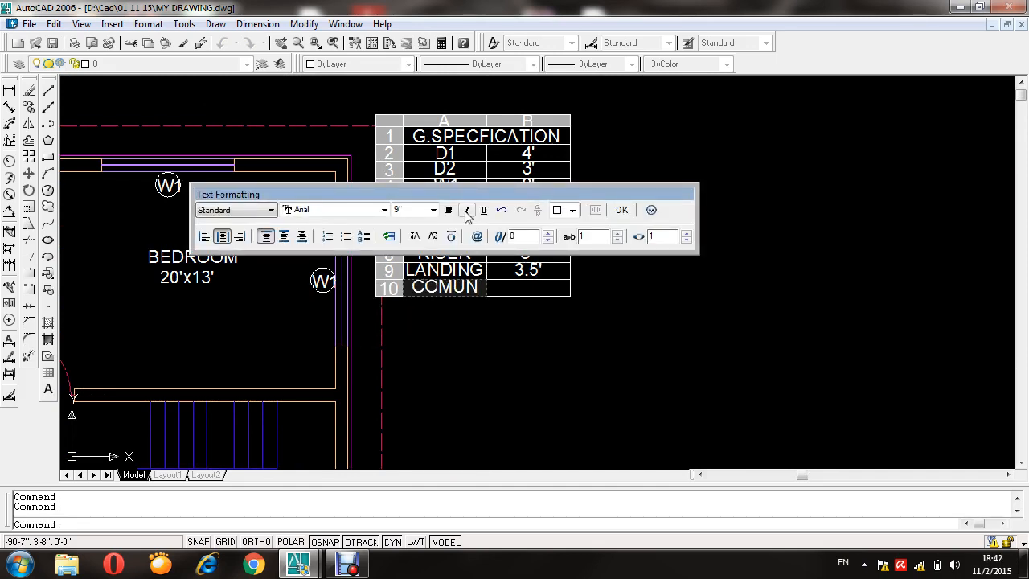
{"action": "key", "text": "BackSpace"}
{"action": "key", "text": "BackSpace"}
{"action": "key", "text": "BackSpace"}
{"action": "type", "text": "LUMN"}
{"action": "key", "text": "Tab"}
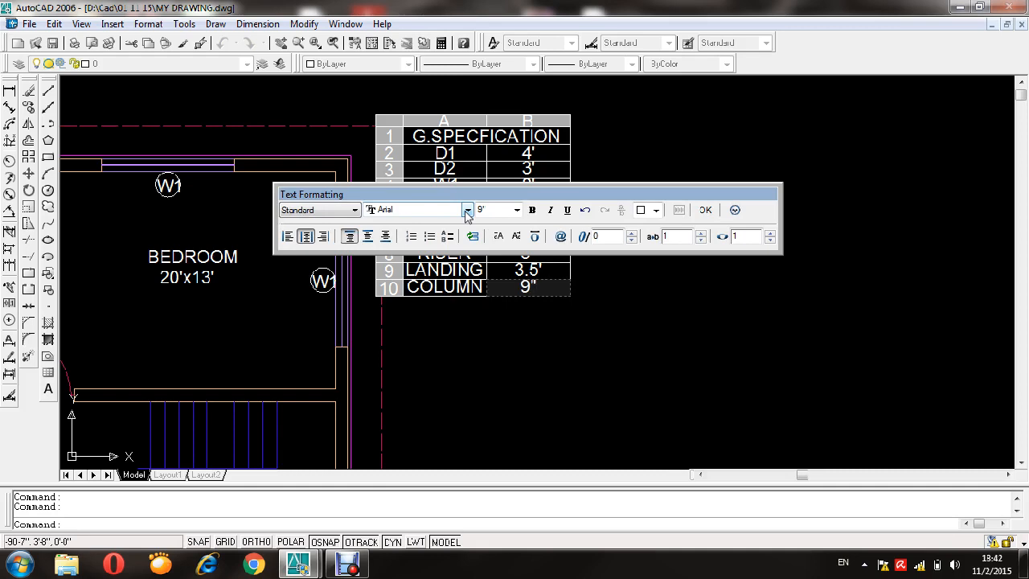
- Enter Ø9" as the column size in row 10, finish editing the table and save the drawing
{"action": "type", "text": "%%"}
{"action": "type", "text": "c"}
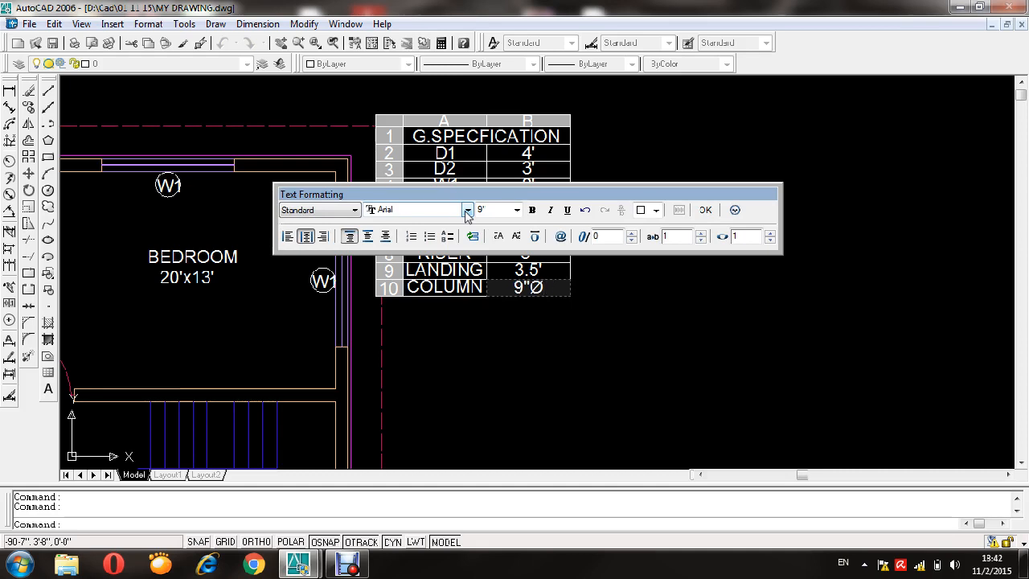
{"action": "key", "text": "BackSpace"}
{"action": "type", "text": "%%"}
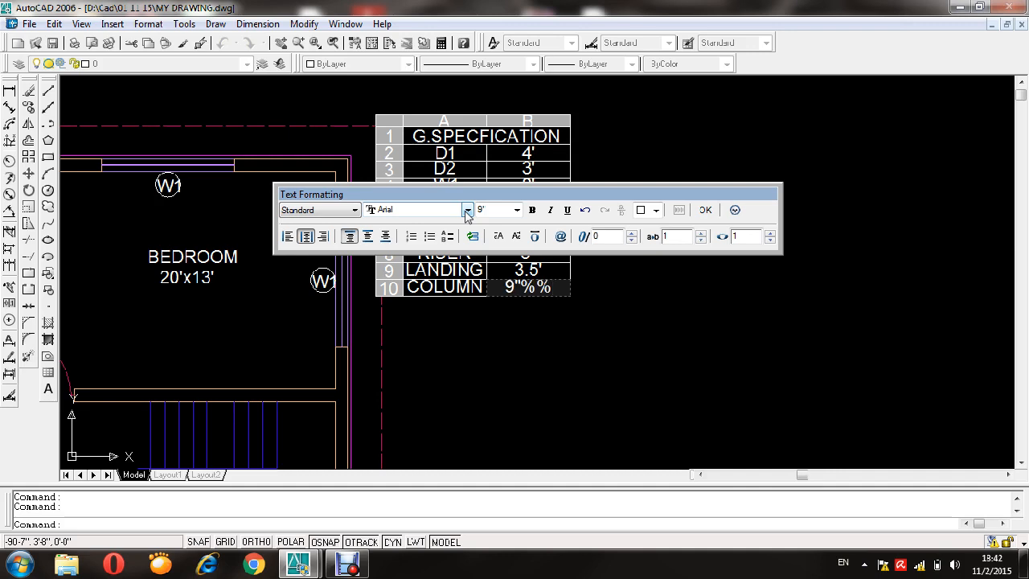
{"action": "type", "text": "c"}
{"action": "key", "text": "BackSpace"}
{"action": "type", "text": "%%c"}
{"action": "left_click", "coordinate": [704, 210]}
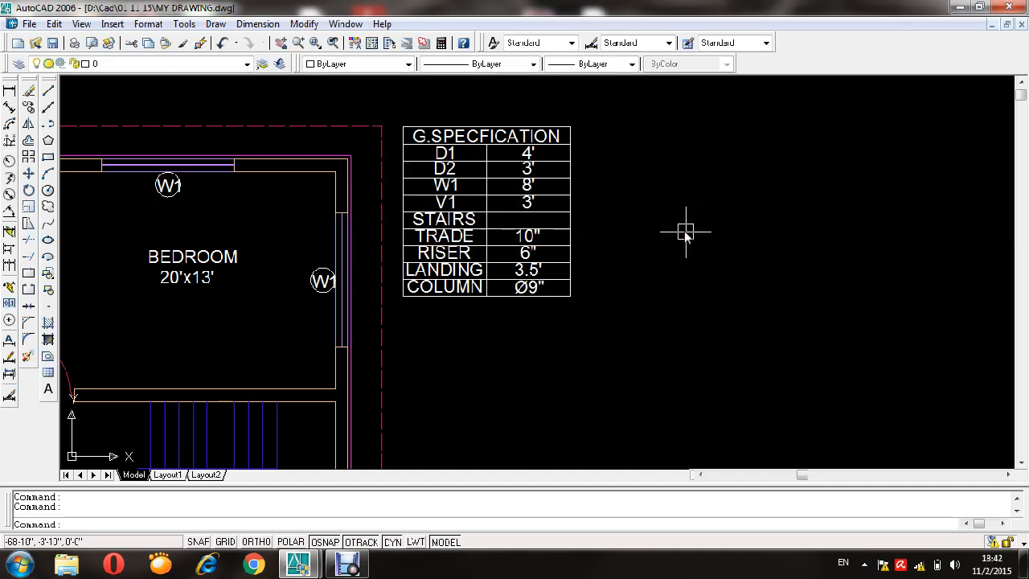
{"action": "key", "text": "ctrl+s"}
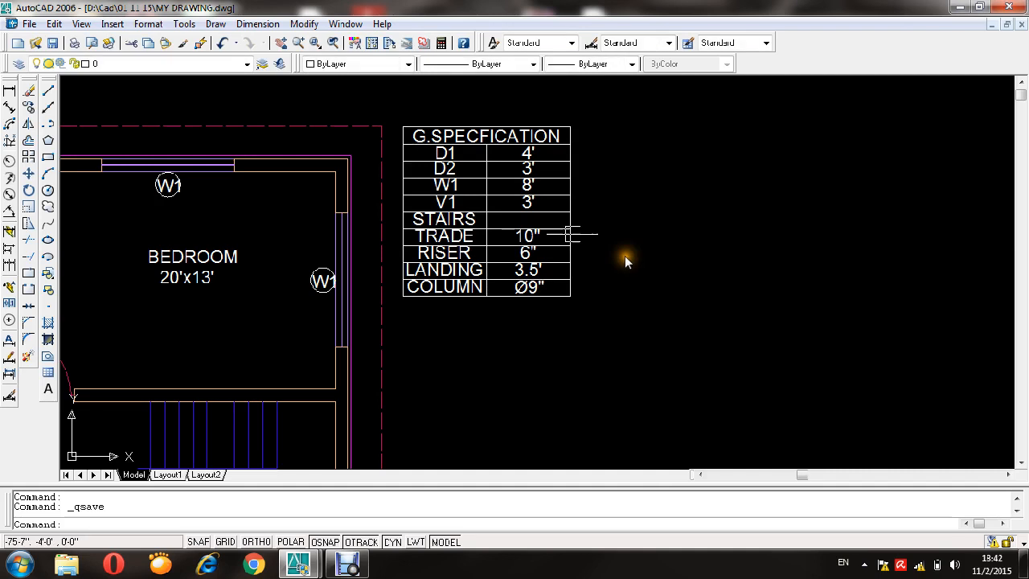
- Draw a small circle in the empty space south of the veranda's dashed outline, between the dining room and garage
{"action": "scroll", "coordinate": [626, 260], "scroll_direction": "down", "scroll_amount": 8}
{"action": "scroll", "coordinate": [414, 188], "scroll_direction": "up", "scroll_amount": 5}
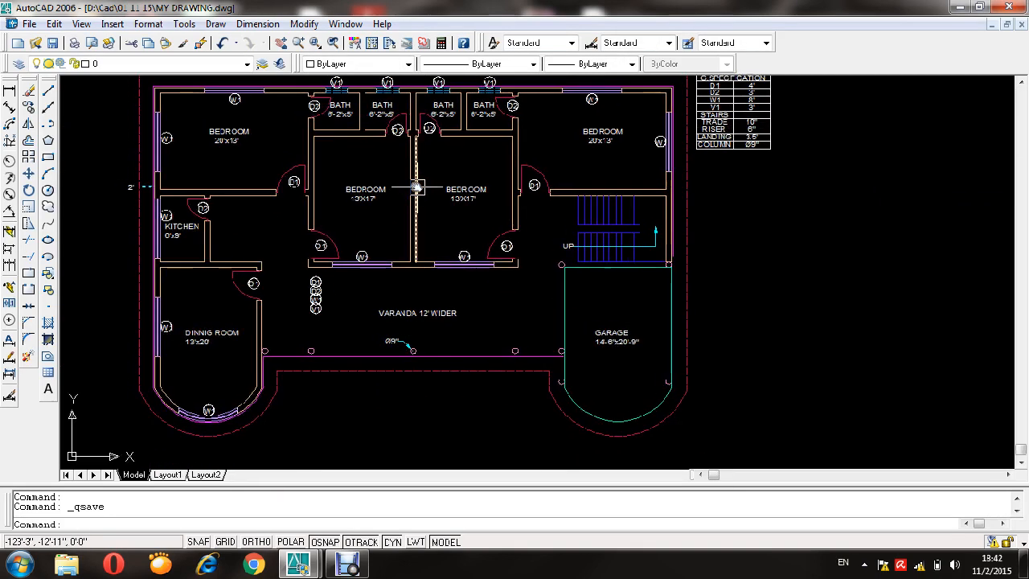
{"action": "middle_click_drag", "start_coordinate": [416, 185], "coordinate": [429, 192]}
{"action": "scroll", "coordinate": [497, 353], "scroll_direction": "up", "scroll_amount": 2}
{"action": "middle_click_drag", "start_coordinate": [486, 374], "coordinate": [506, 321]}
{"action": "scroll", "coordinate": [505, 391], "scroll_direction": "up", "scroll_amount": 2}
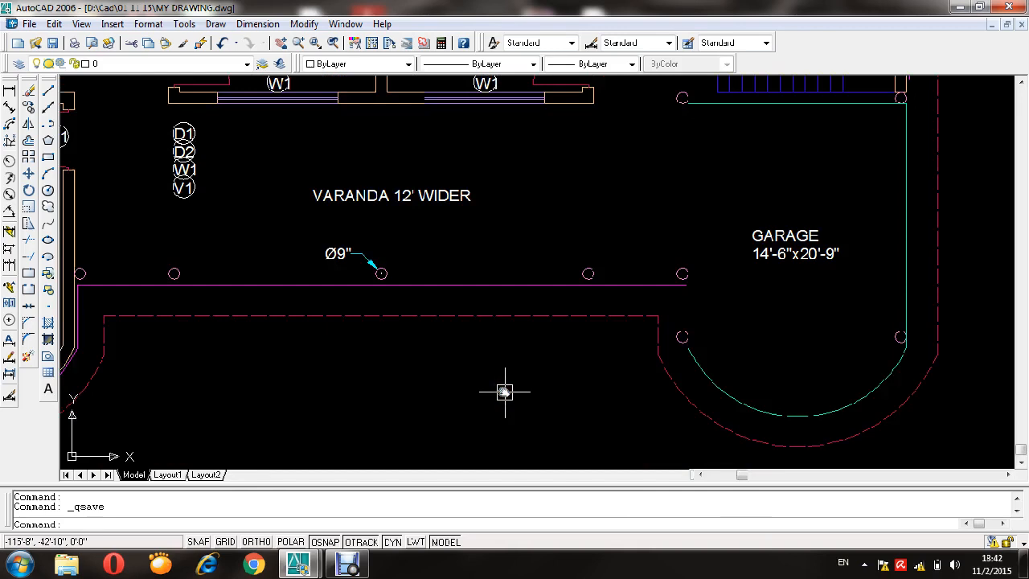
{"action": "type", "text": "C"}
{"action": "key", "text": "Return"}
{"action": "scroll", "coordinate": [492, 377], "scroll_direction": "up", "scroll_amount": 3}
{"action": "left_click", "coordinate": [553, 329]}
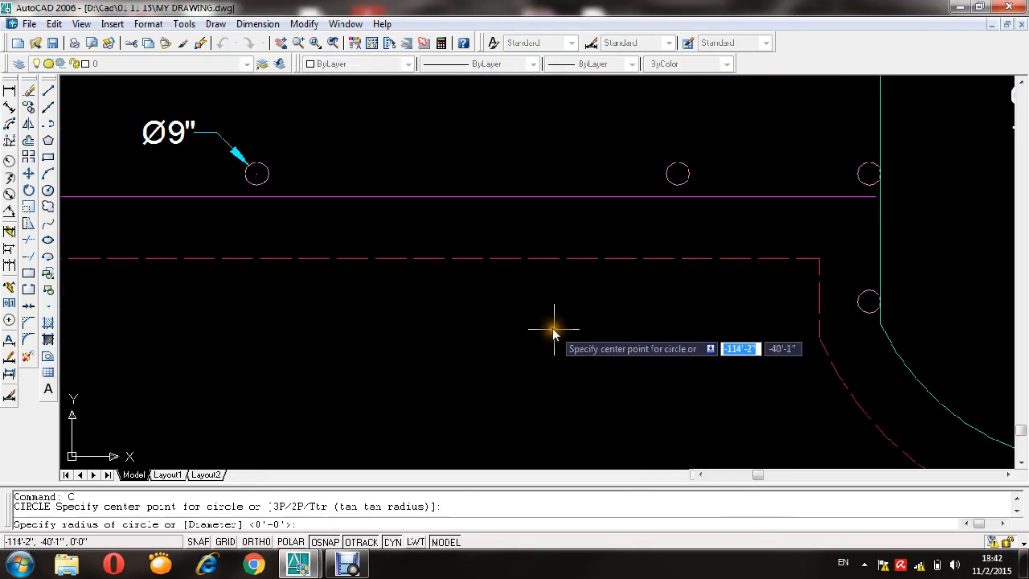
{"action": "left_click", "coordinate": [553, 355]}
{"action": "scroll", "coordinate": [522, 374], "scroll_direction": "down", "scroll_amount": 3}
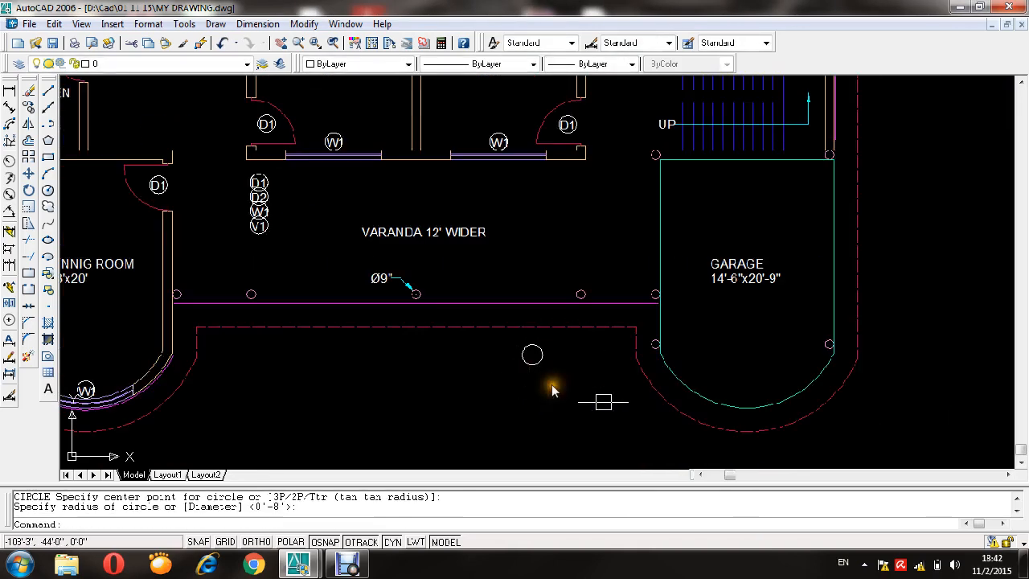
- With Ortho on, draw a vertical line from the circle's center down past its lower edge
{"action": "scroll", "coordinate": [530, 361], "scroll_direction": "up", "scroll_amount": 4}
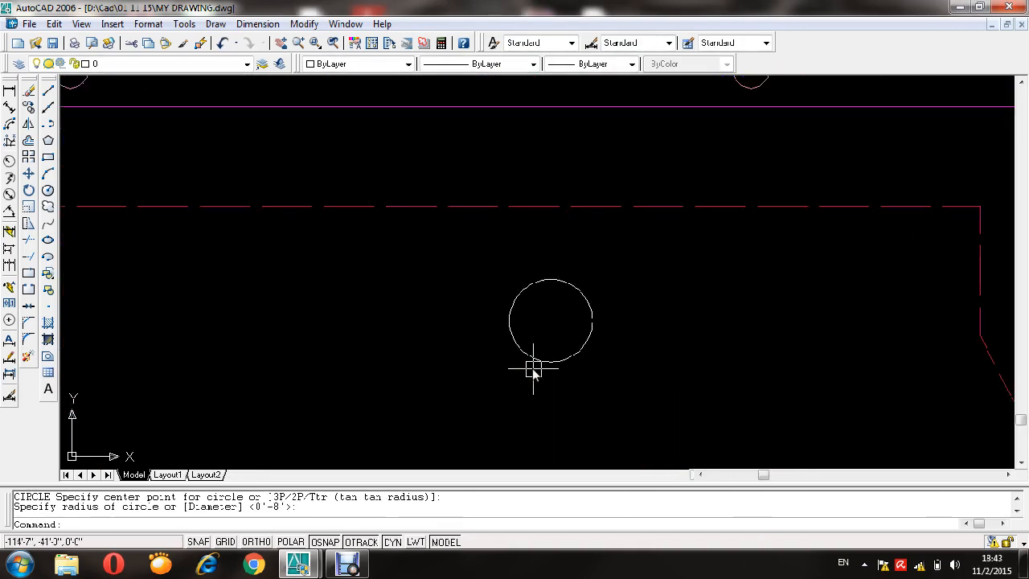
{"action": "scroll", "coordinate": [533, 369], "scroll_direction": "up", "scroll_amount": 2}
{"action": "type", "text": "L"}
{"action": "key", "text": "Return"}
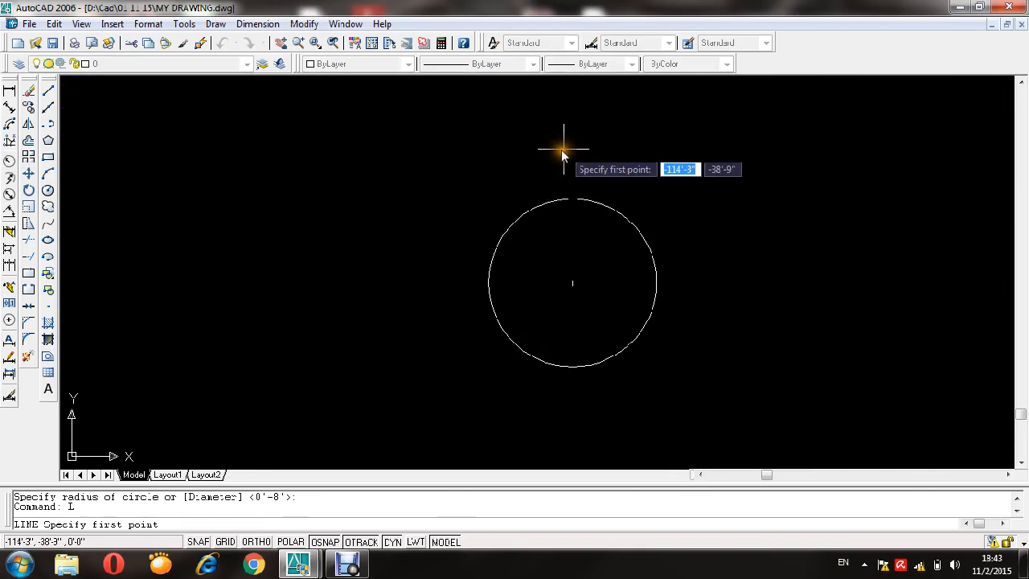
{"action": "left_click", "coordinate": [572, 283]}
{"action": "scroll", "coordinate": [572, 286], "scroll_direction": "down", "scroll_amount": 2}
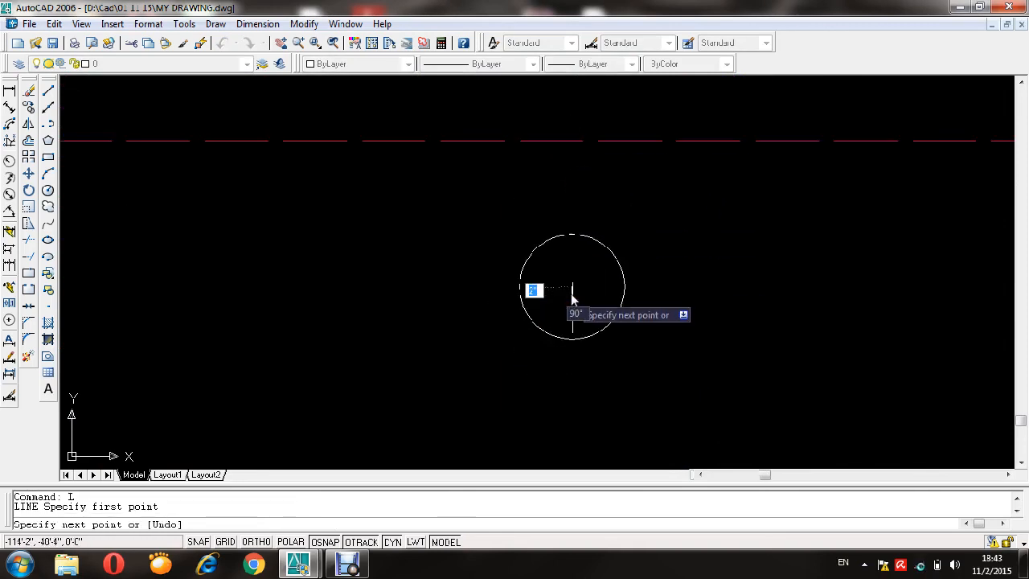
{"action": "key", "text": "F8"}
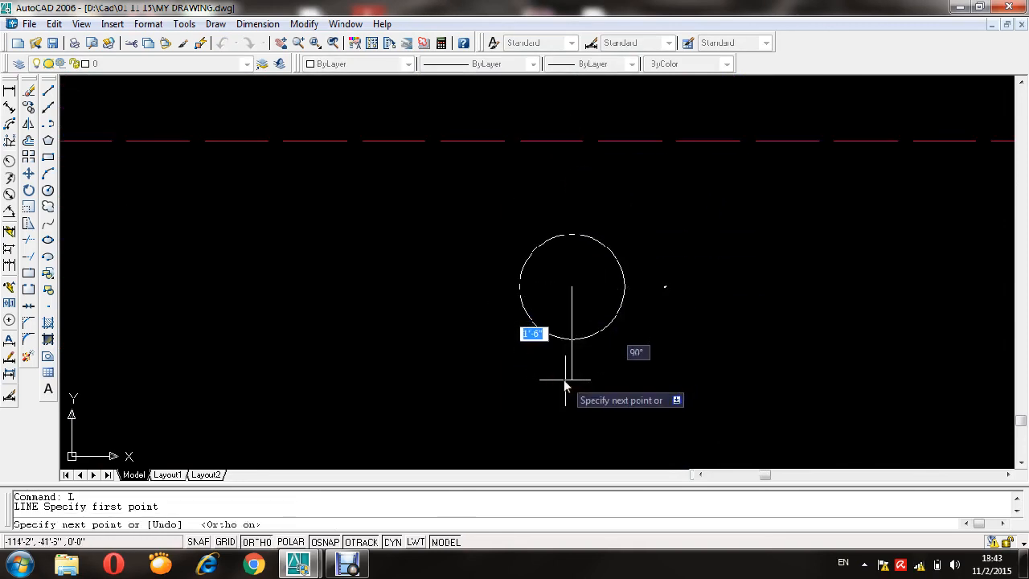
{"action": "left_click", "coordinate": [565, 370]}
{"action": "right_click", "coordinate": [563, 325]}
{"action": "left_click", "coordinate": [569, 321]}
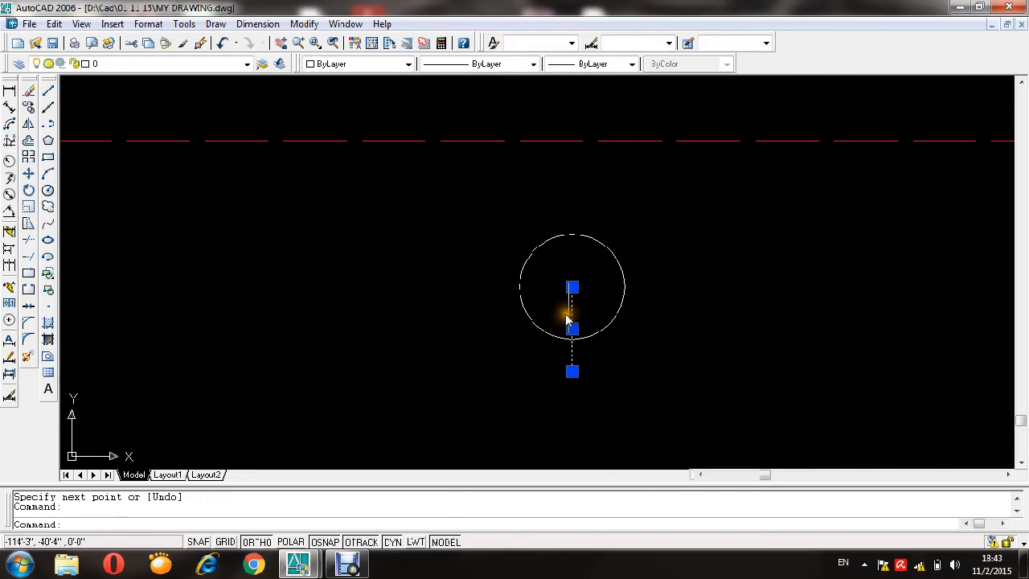
{"action": "left_click", "coordinate": [571, 286]}
{"action": "key", "text": "Escape"}
{"action": "key", "text": "Escape"}
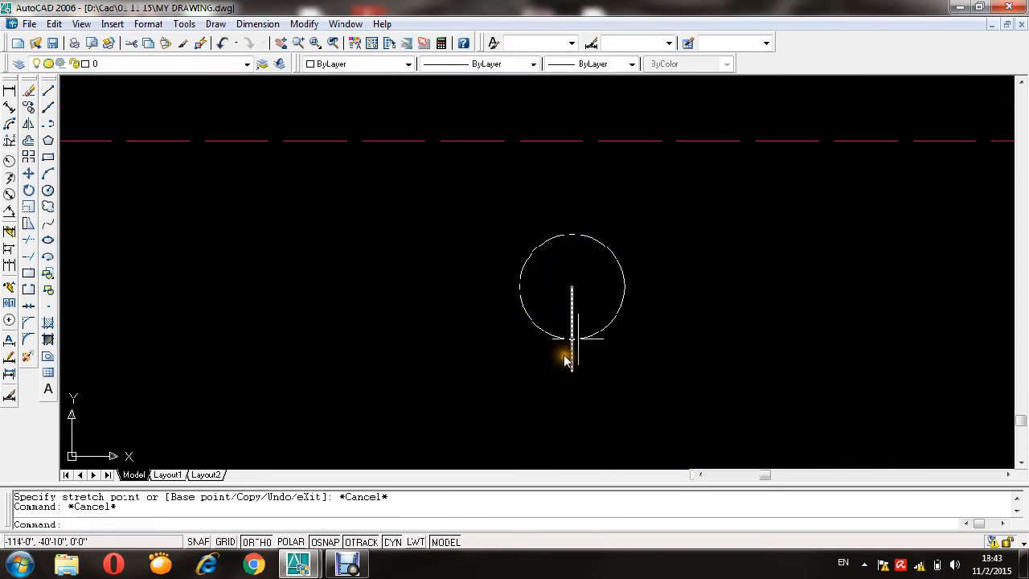
{"action": "key", "text": "Escape"}
- Mirror the vertical line about a horizontal axis through the circle's center, keeping the original
{"action": "type", "text": "MI"}
{"action": "key", "text": "Return"}
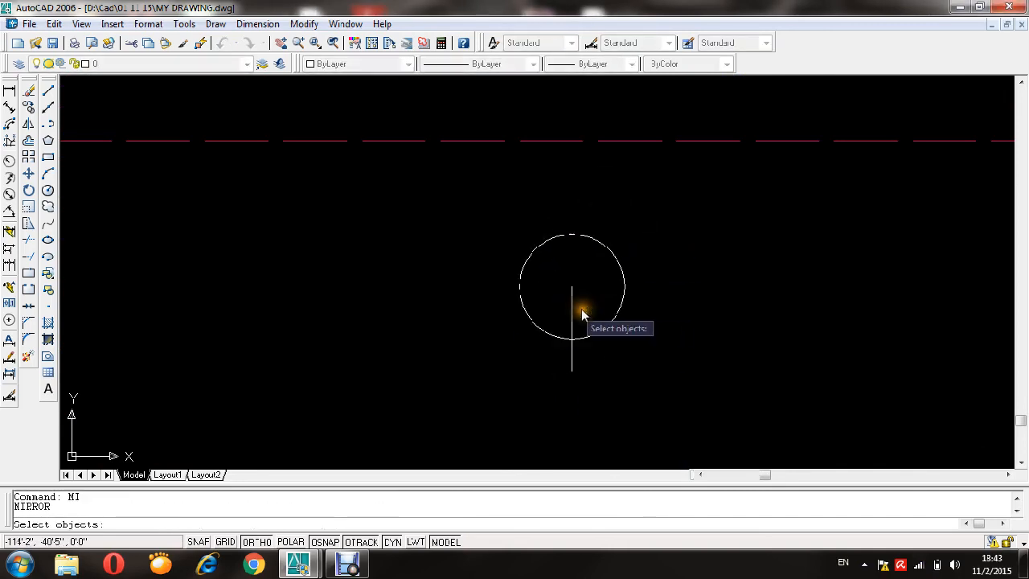
{"action": "left_click", "coordinate": [572, 299]}
{"action": "key", "text": "Return"}
{"action": "left_click", "coordinate": [571, 286]}
{"action": "left_click", "coordinate": [392, 302]}
{"action": "key", "text": "Return"}
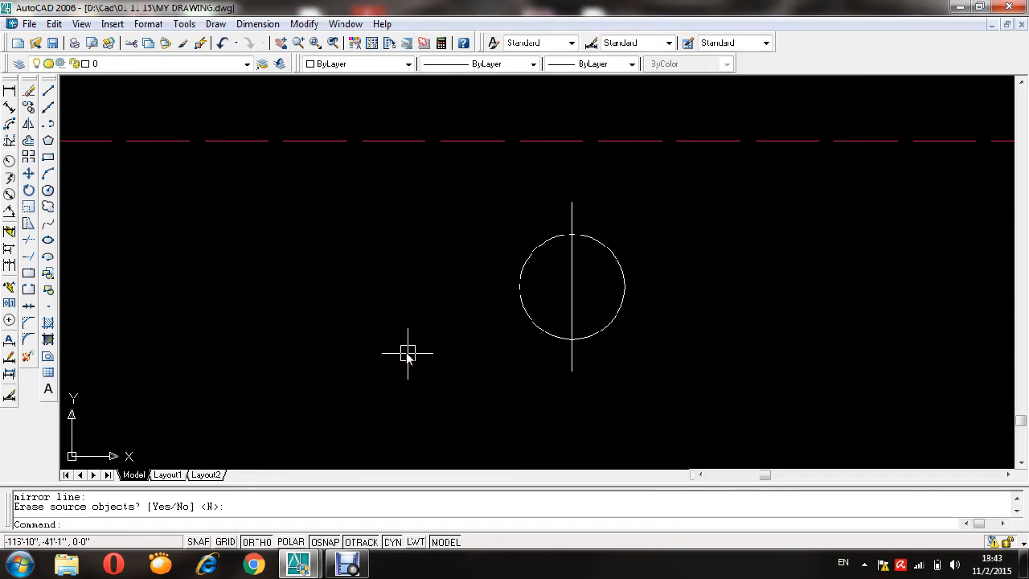
- Copy both vertical line segments in place, using the circle's center as base and second point
{"action": "key", "text": "Escape"}
{"action": "key", "text": "Escape"}
{"action": "type", "text": "CO"}
{"action": "key", "text": "Return"}
{"action": "left_click", "coordinate": [574, 309]}
{"action": "left_click", "coordinate": [573, 274]}
{"action": "key", "text": "Return"}
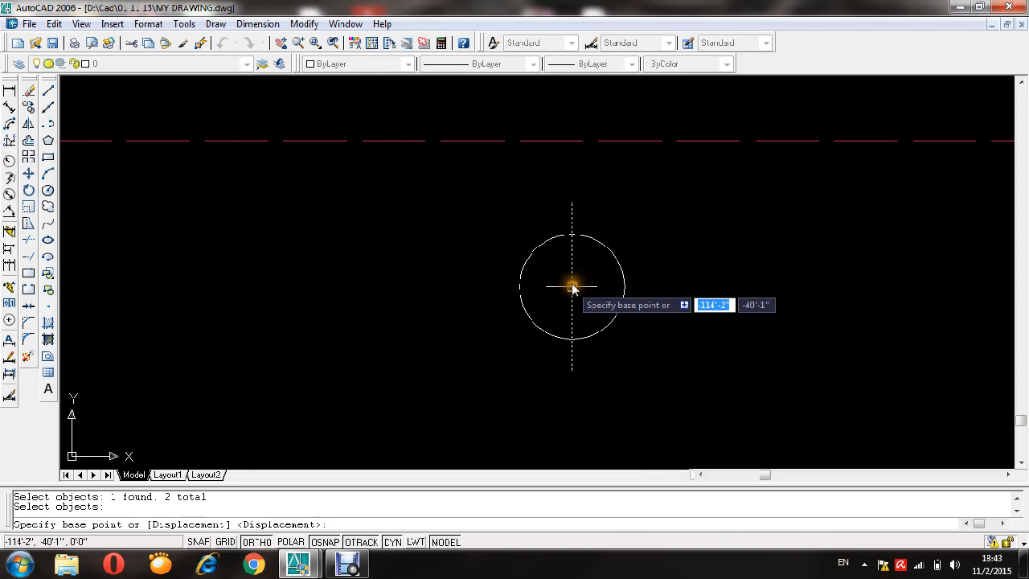
{"action": "left_click", "coordinate": [571, 286]}
{"action": "left_click", "coordinate": [570, 286]}
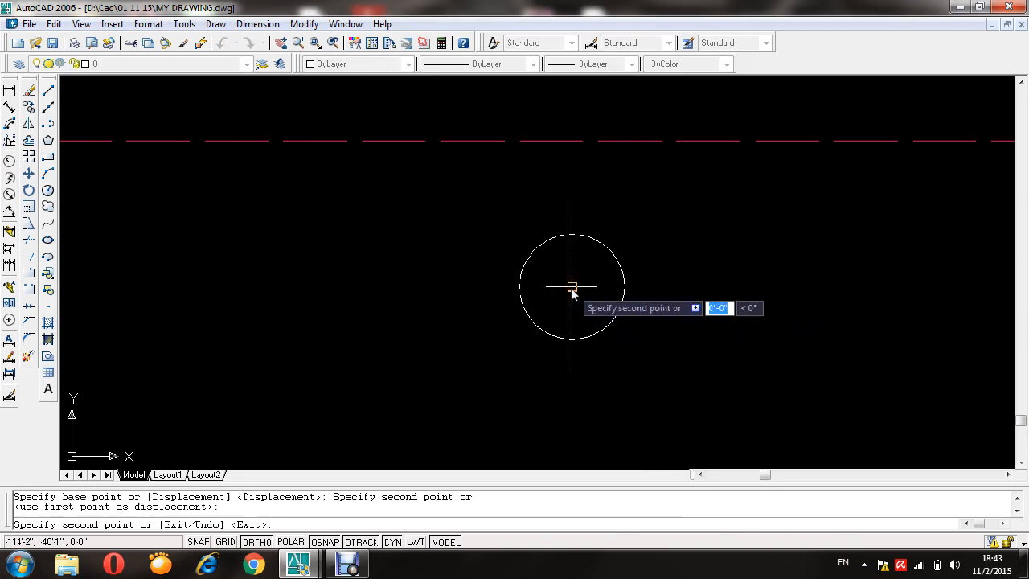
{"action": "key", "text": "Escape"}
{"action": "key", "text": "Escape"}
- Rotate one set of the duplicated line segments 90° about the circle's center to form a cross
{"action": "type", "text": "ro"}
{"action": "key", "text": "Return"}
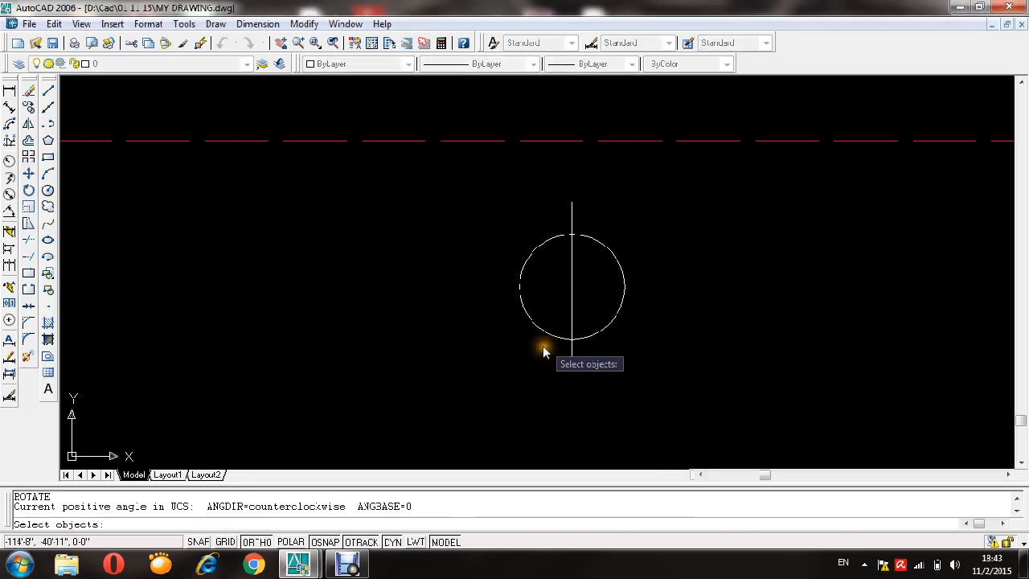
{"action": "left_click", "coordinate": [571, 277]}
{"action": "left_click", "coordinate": [571, 291]}
{"action": "key", "text": "Return"}
{"action": "left_click", "coordinate": [571, 287]}
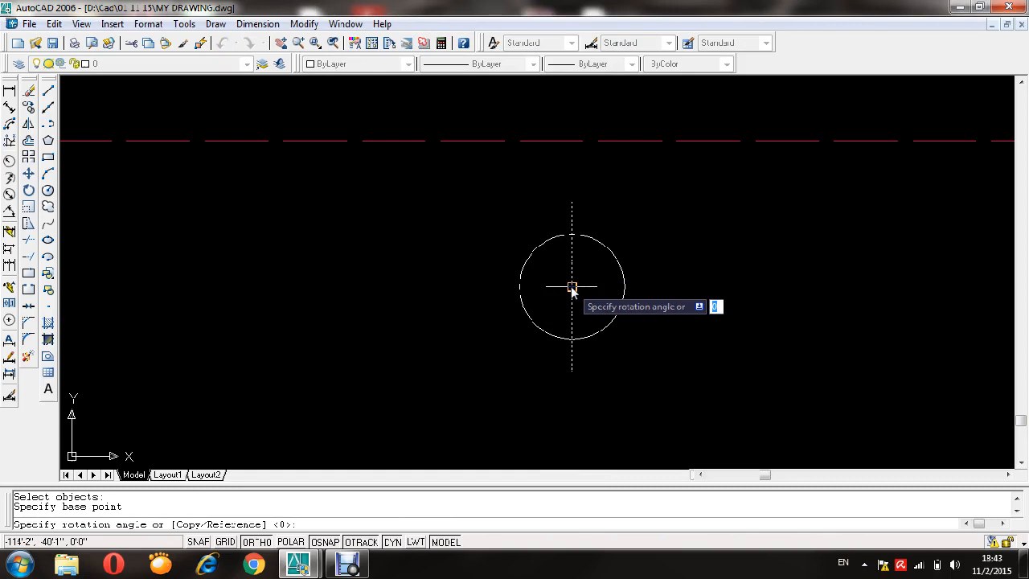
{"action": "type", "text": "90"}
{"action": "key", "text": "Return"}
{"action": "scroll", "coordinate": [610, 406], "scroll_direction": "down", "scroll_amount": 4}
{"action": "scroll", "coordinate": [633, 405], "scroll_direction": "up", "scroll_amount": 2}
{"action": "scroll", "coordinate": [617, 388], "scroll_direction": "up", "scroll_amount": 3}
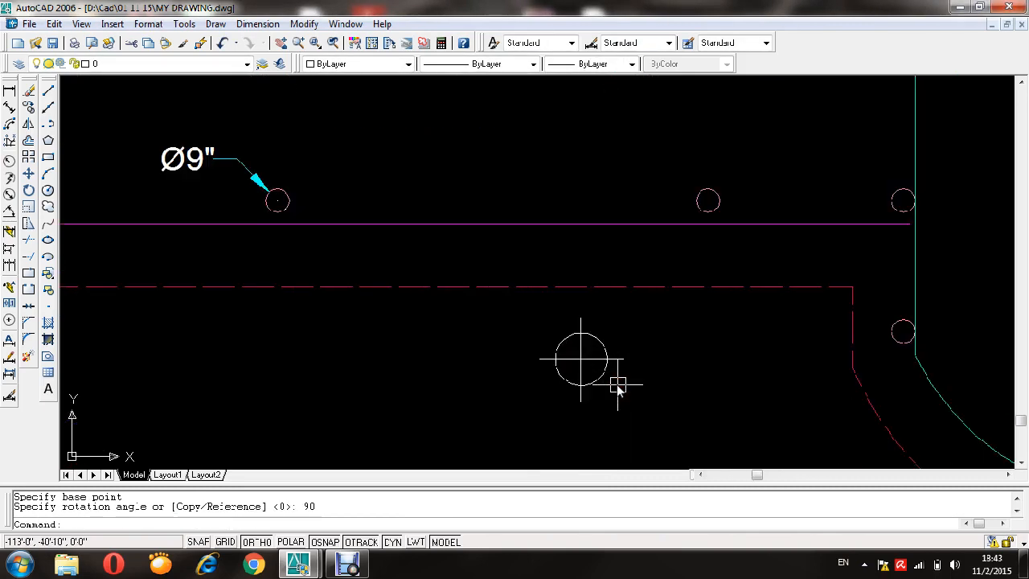
{"action": "key", "text": "Escape"}
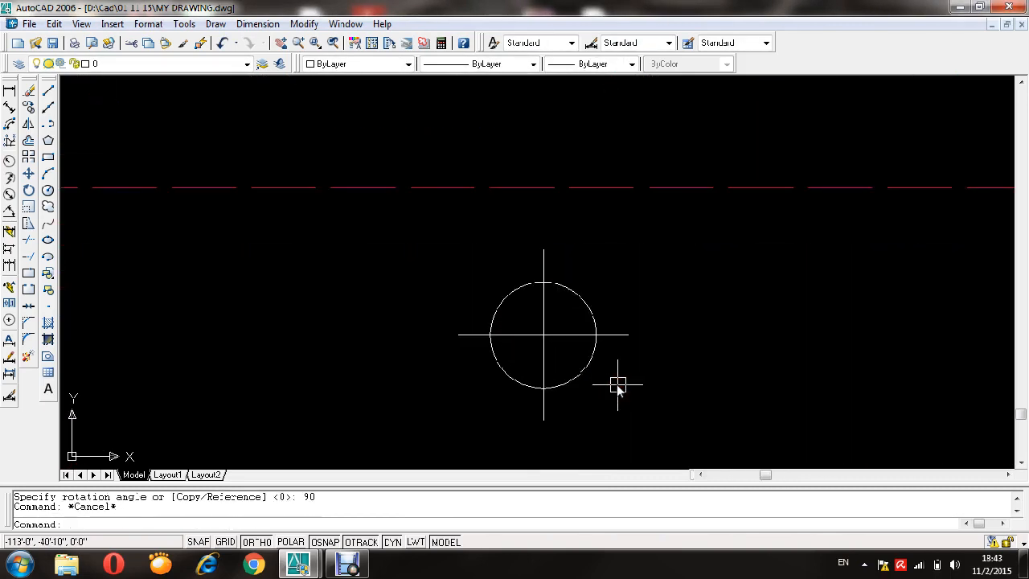
{"action": "key", "text": "Return"}
{"action": "key", "text": "Escape"}
- Hatch the circle's upper-right and lower-left quadrants with the SOLID pattern
{"action": "type", "text": "H"}
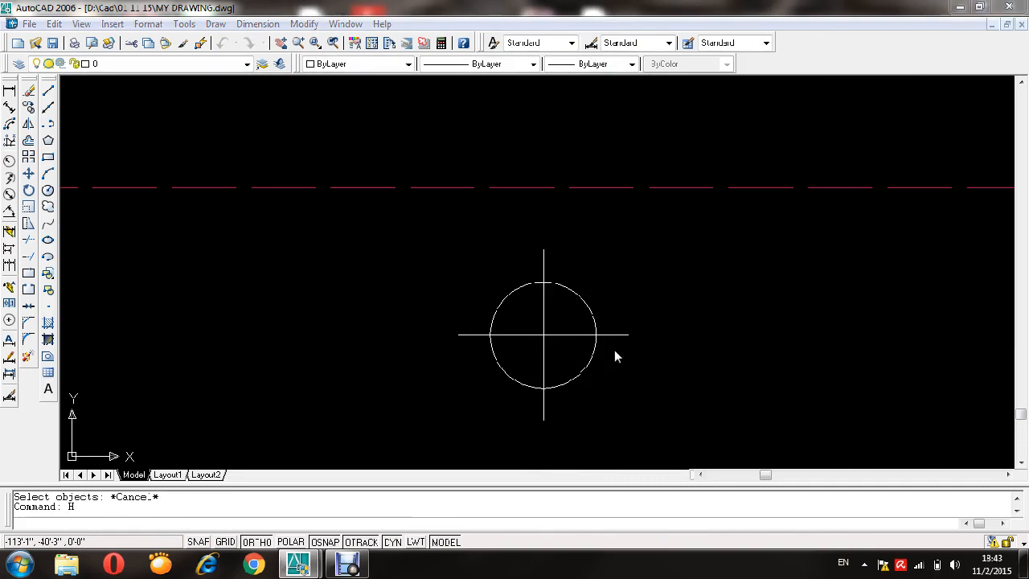
{"action": "key", "text": "Return"}
{"action": "left_click", "coordinate": [482, 58]}
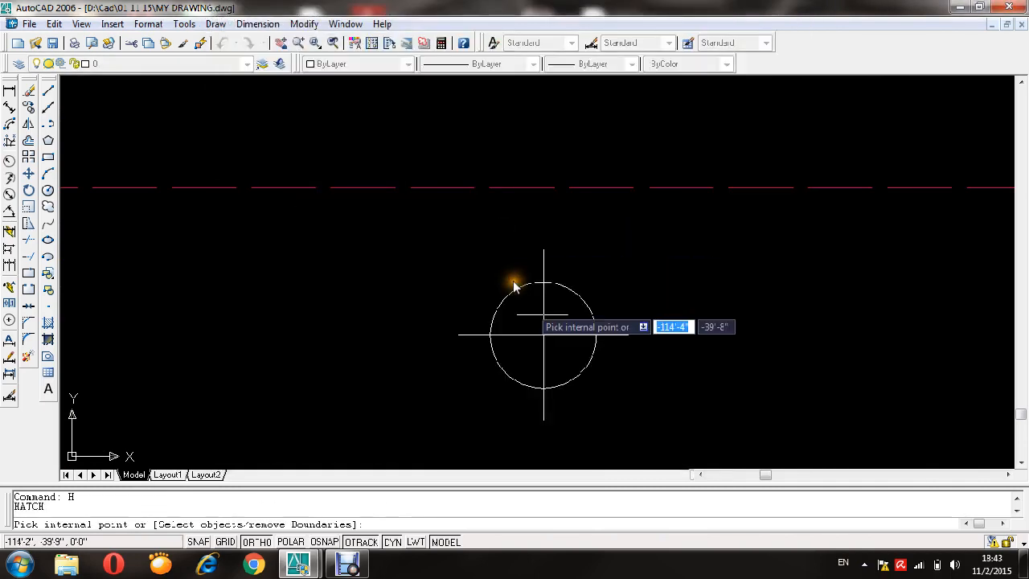
{"action": "left_click", "coordinate": [562, 338]}
{"action": "key", "text": "Return"}
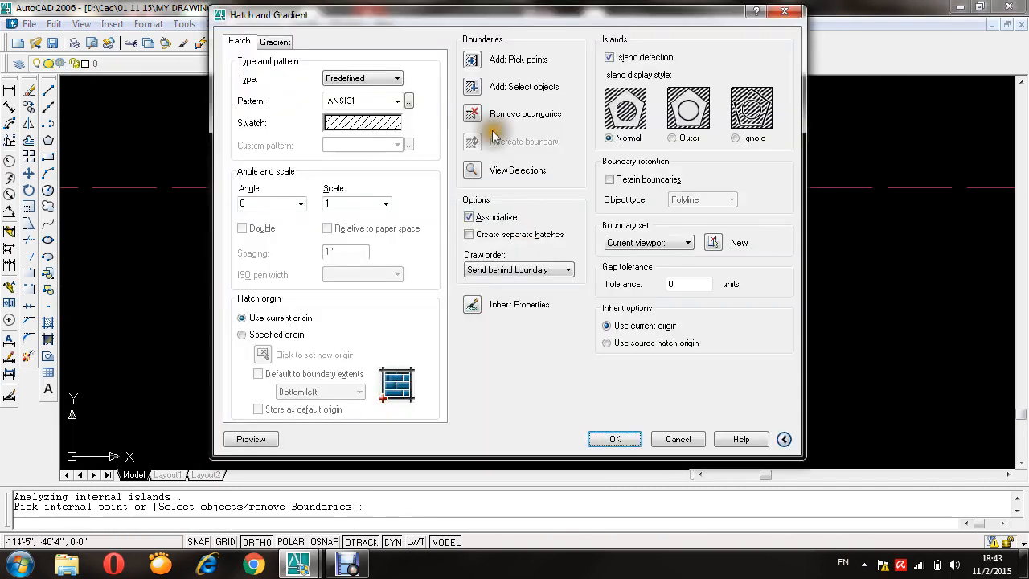
{"action": "left_click", "coordinate": [408, 101]}
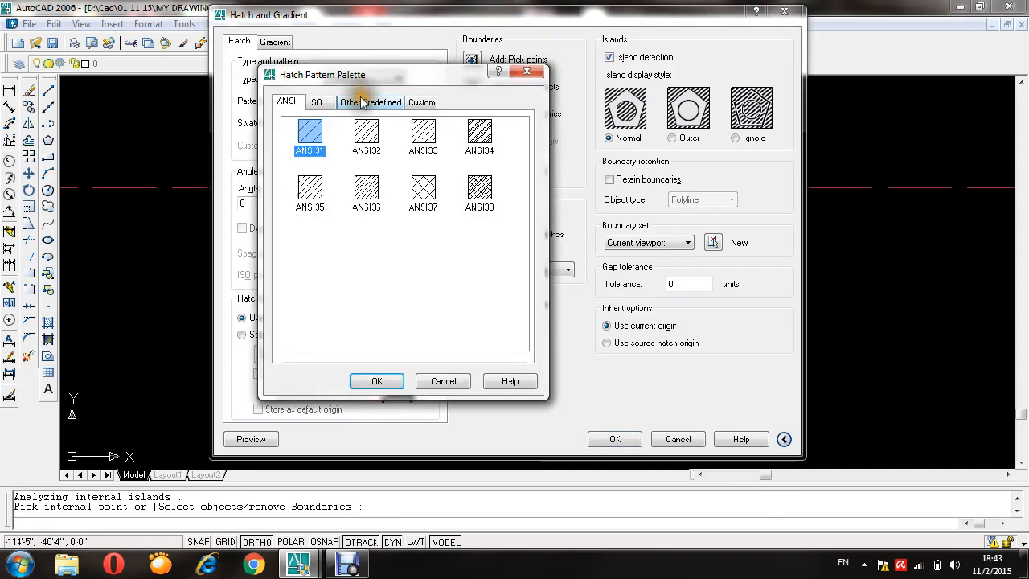
{"action": "left_click", "coordinate": [370, 101]}
{"action": "left_click", "coordinate": [311, 137]}
{"action": "left_click", "coordinate": [375, 381]}
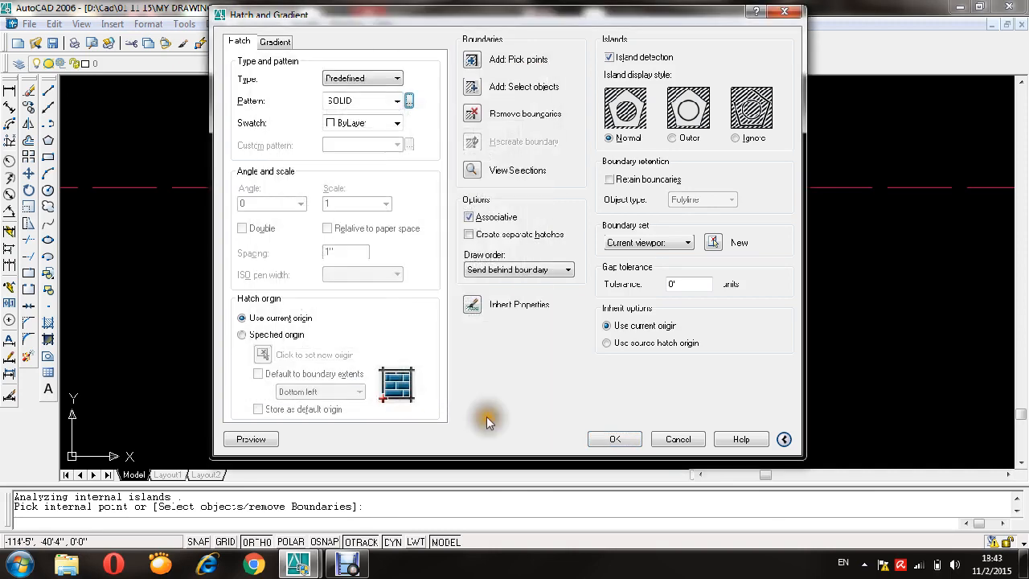
{"action": "left_click", "coordinate": [613, 439]}
{"action": "scroll", "coordinate": [627, 434], "scroll_direction": "down", "scroll_amount": 3}
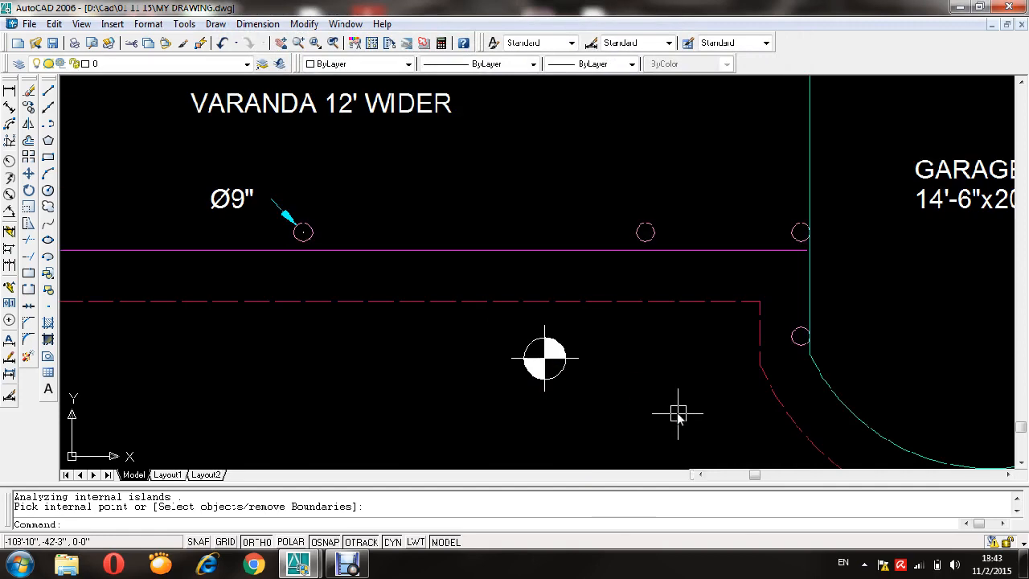
- Start single-line text just above the hatched circle symbol and enter G.L as its first line
{"action": "scroll", "coordinate": [585, 389], "scroll_direction": "up", "scroll_amount": 3}
{"action": "key", "text": "Escape"}
{"action": "key", "text": "Escape"}
{"action": "type", "text": "dt"}
{"action": "key", "text": "Return"}
{"action": "left_click", "coordinate": [483, 232]}
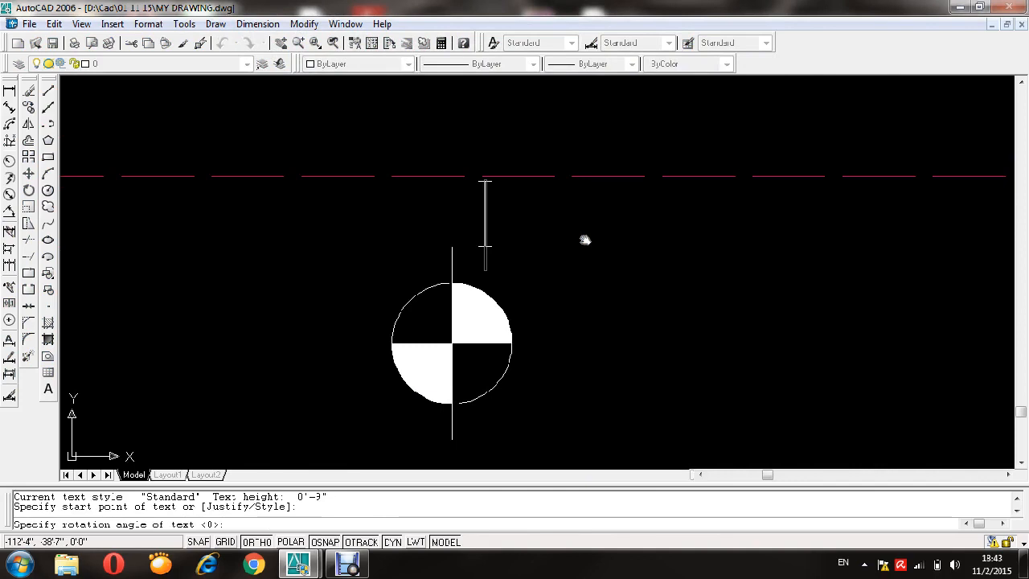
{"action": "type", "text": "G/"}
{"action": "key", "text": "BackSpace"}
{"action": "type", "text": "."}
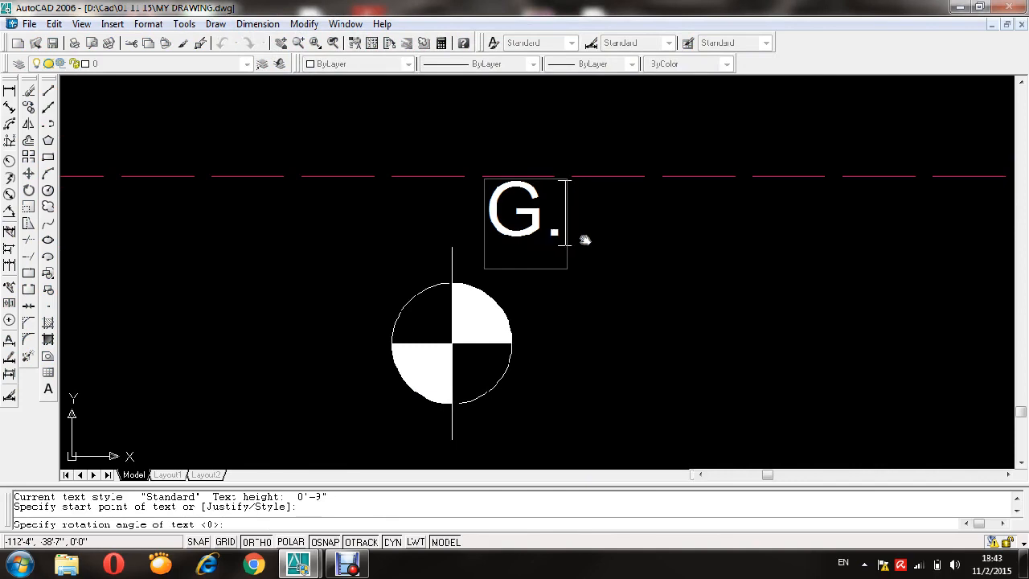
{"action": "type", "text": "L"}
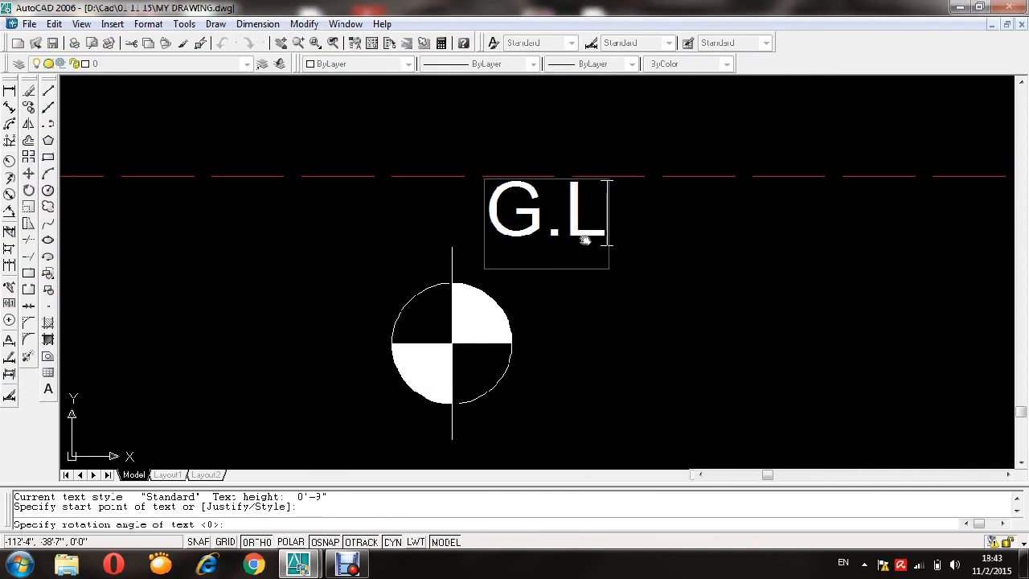
{"action": "key", "text": "Return"}
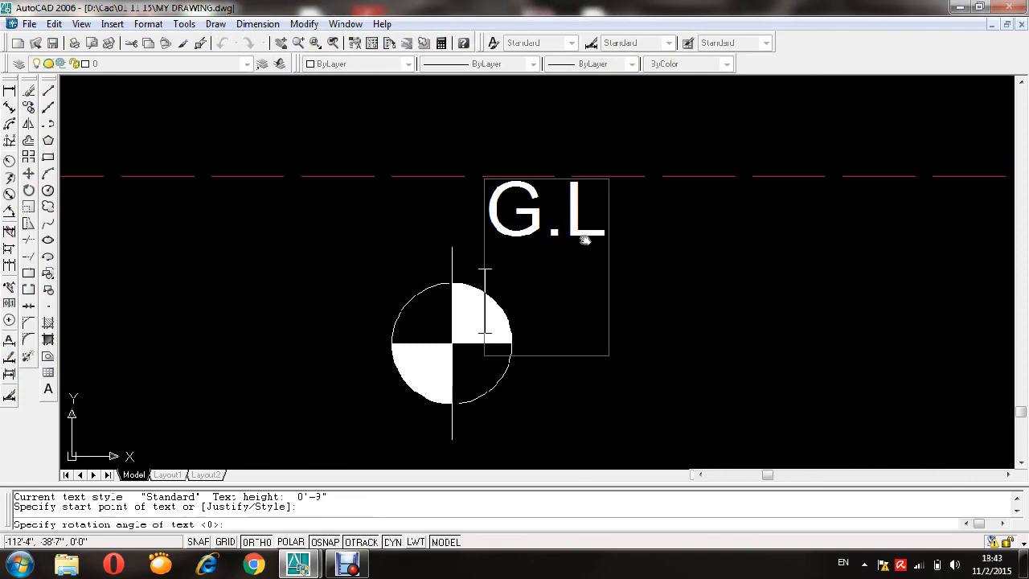
{"action": "type", "text": "%"}
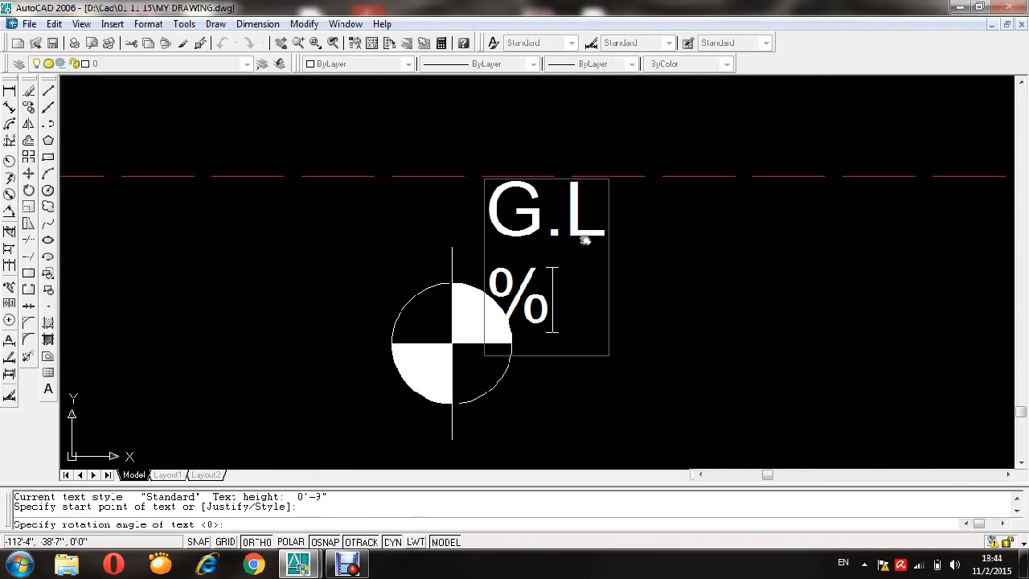
{"action": "type", "text": "%p"}
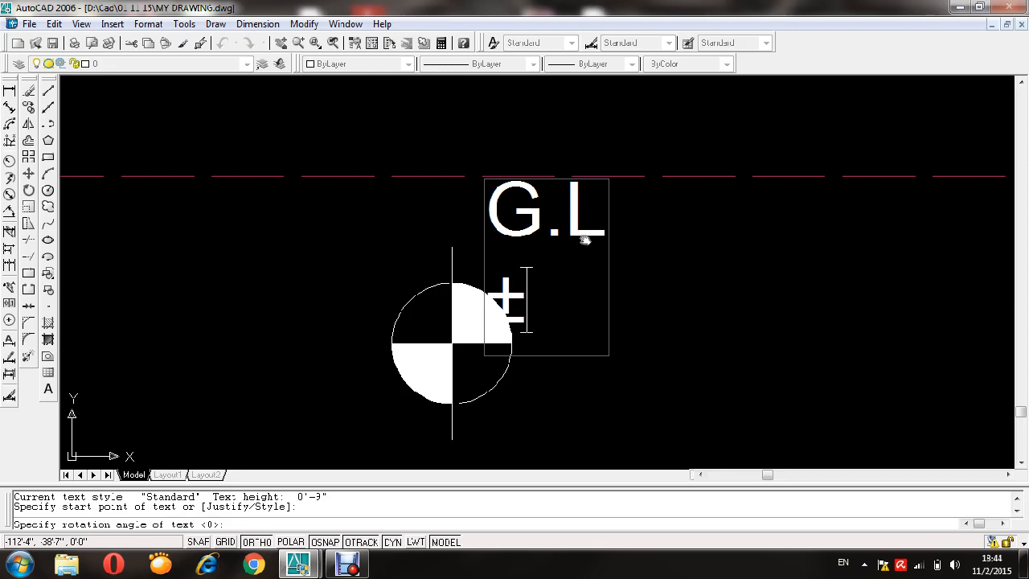
{"action": "key", "text": "BackSpace"}
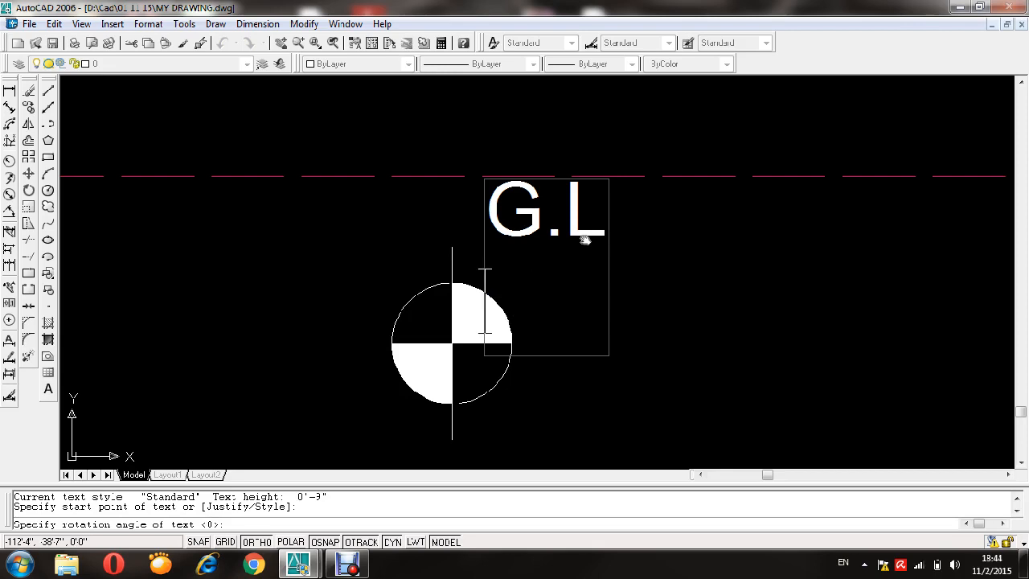
- Enter ± 0.00 as the second text line below G.L, using the %%p code, and finish the text
{"action": "type", "text": "%%"}
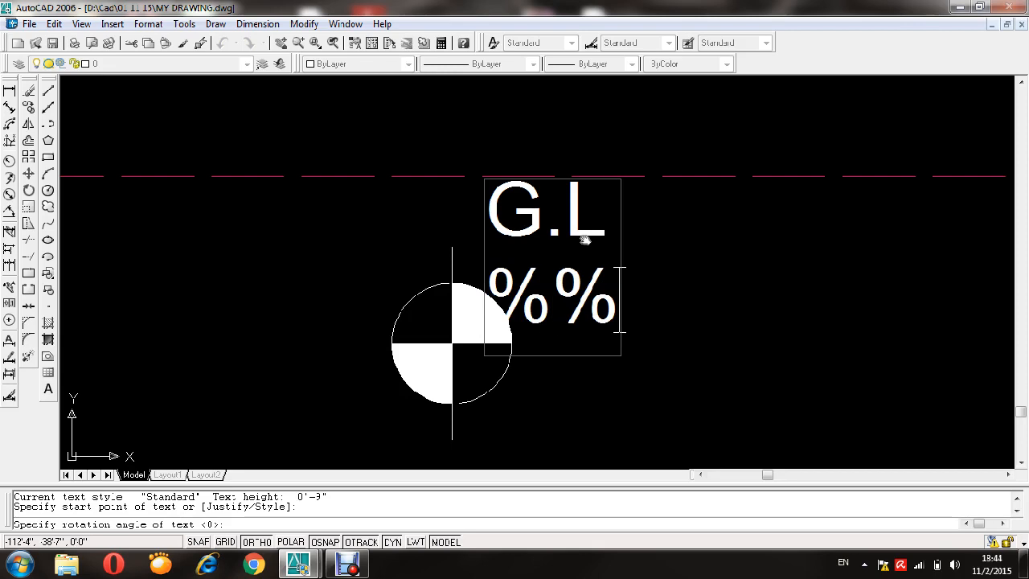
{"action": "type", "text": "p"}
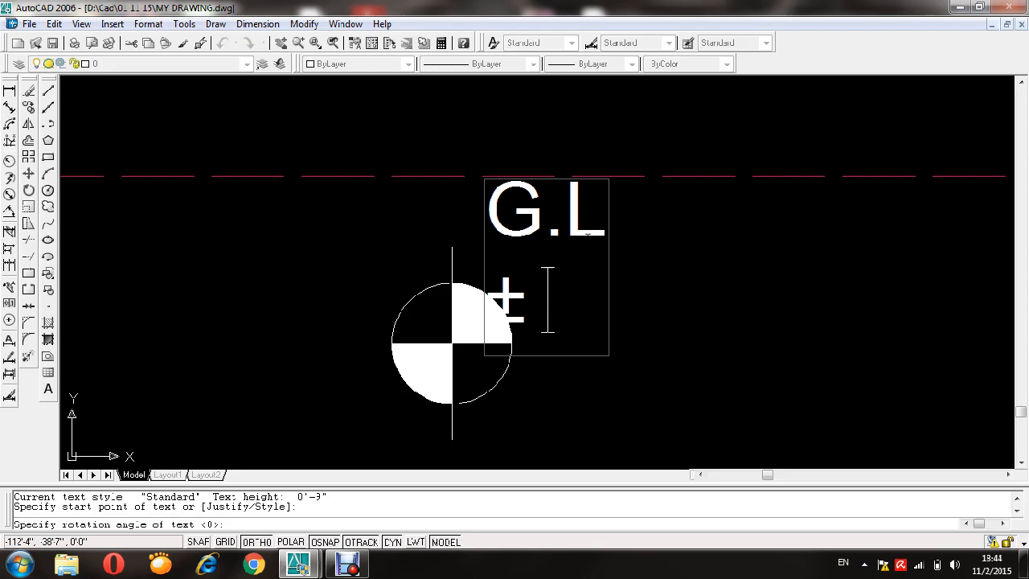
{"action": "type", "text": "0.0"}
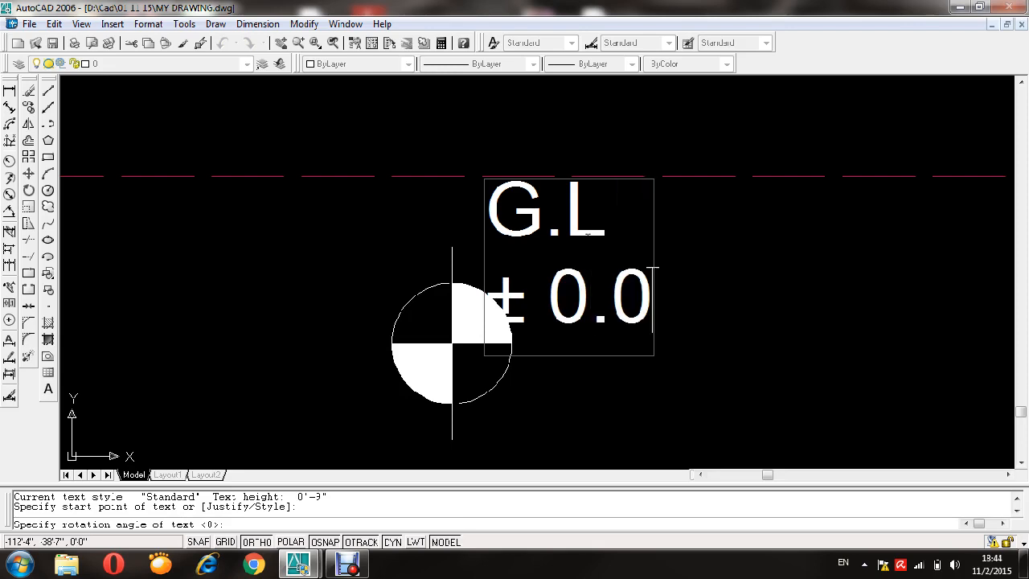
{"action": "type", "text": "0"}
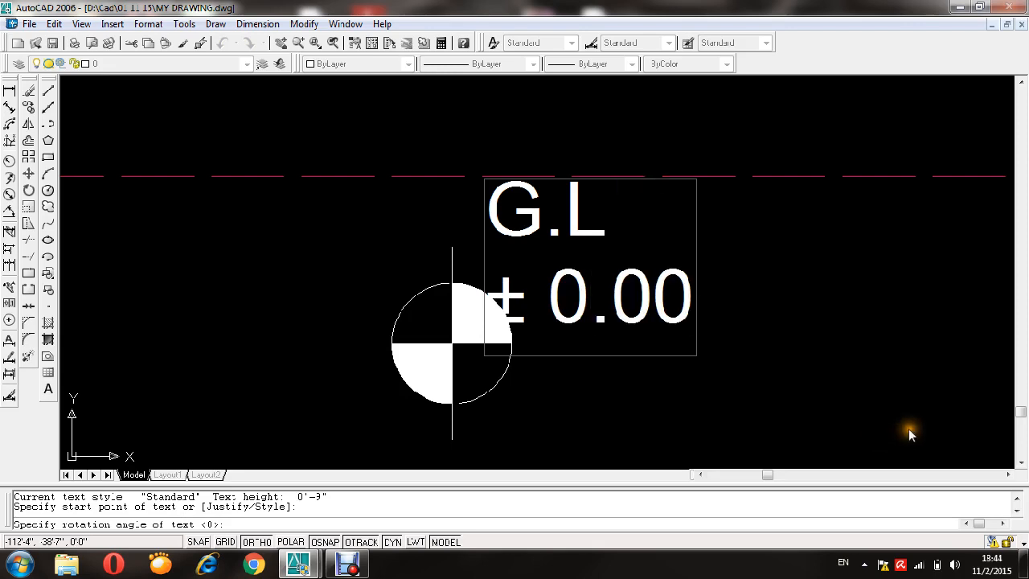
{"action": "key", "text": "Return"}
{"action": "key", "text": "Return"}
{"action": "scroll", "coordinate": [514, 372], "scroll_direction": "down", "scroll_amount": 2}
{"action": "key", "text": "Escape"}
{"action": "key", "text": "Escape"}
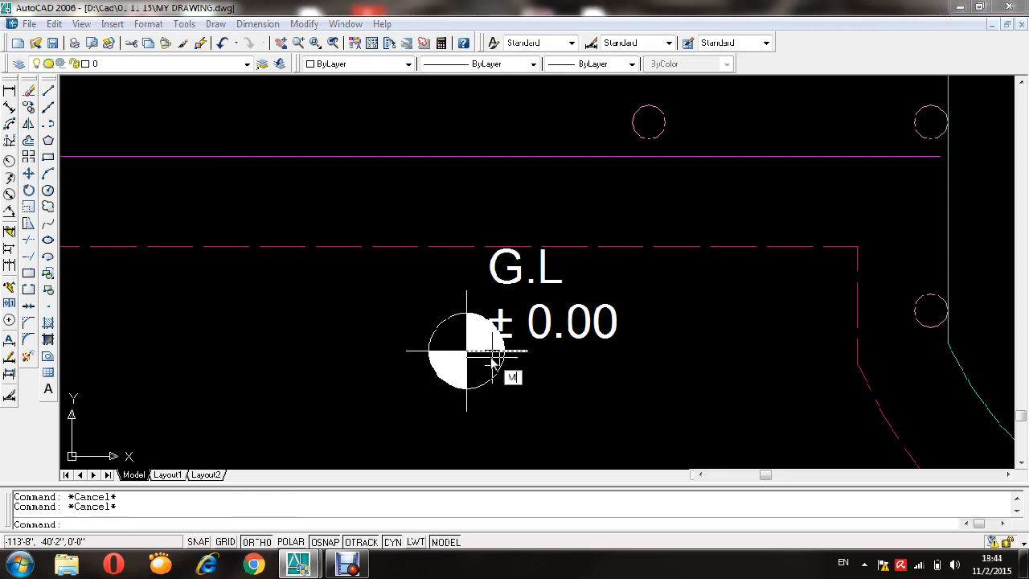
- Move the G.L and ± 0.00 texts horizontally to the right, clear of the circle symbol
{"action": "key", "text": "Return"}
{"action": "left_click", "coordinate": [503, 319]}
{"action": "left_click", "coordinate": [554, 268]}
{"action": "key", "text": "Return"}
{"action": "left_click", "coordinate": [635, 277]}
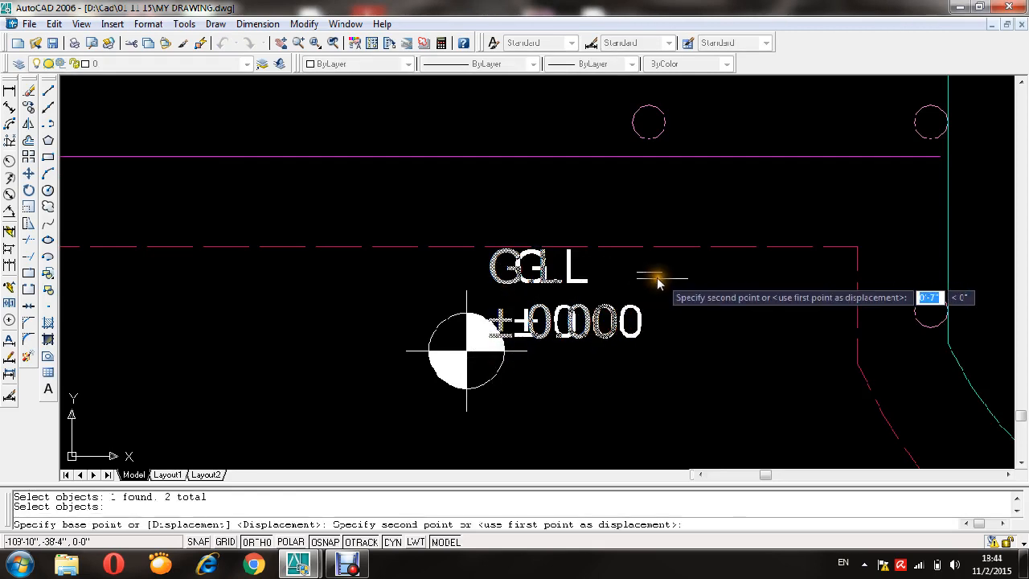
{"action": "left_click", "coordinate": [676, 276]}
- Move the G.L text straight down so it sits closer above the ± 0.00 line
{"action": "key", "text": "Return"}
{"action": "left_click", "coordinate": [551, 273]}
{"action": "key", "text": "Return"}
{"action": "left_click", "coordinate": [684, 271]}
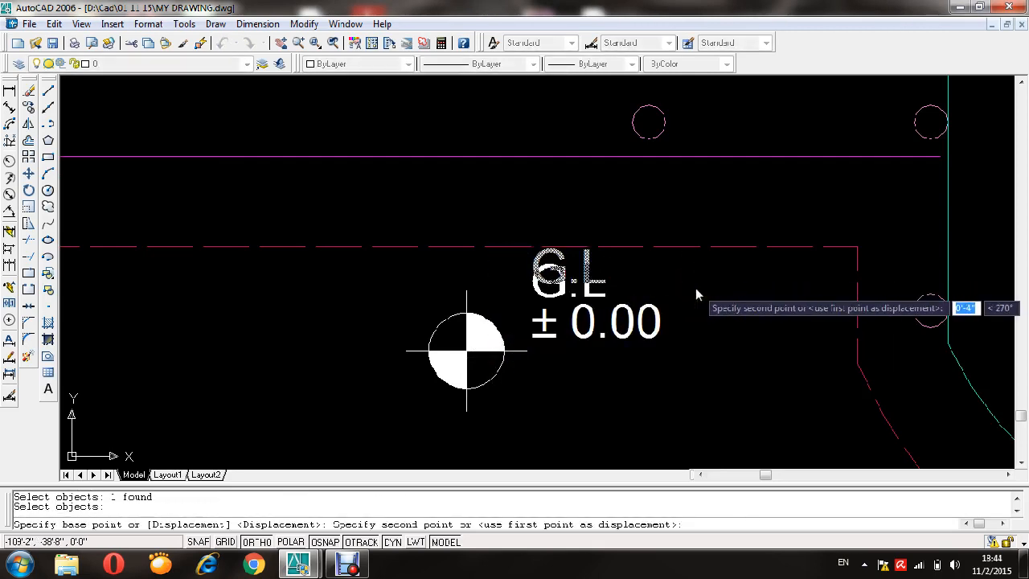
{"action": "left_click", "coordinate": [696, 295]}
{"action": "key", "text": "Return"}
{"action": "scroll", "coordinate": [647, 330], "scroll_direction": "down", "scroll_amount": 2}
{"action": "middle_click_drag", "start_coordinate": [634, 391], "coordinate": [721, 451]}
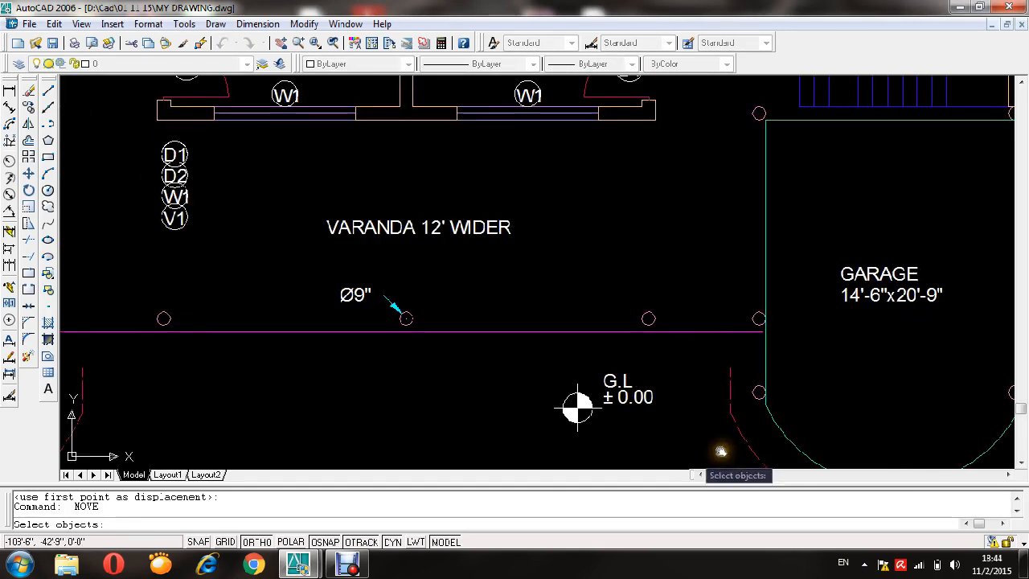
- Copy the G.L ± 0.00 level symbol with its texts straight up into the veranda, using the circle's centre as base point
{"action": "key", "text": "Escape"}
{"action": "scroll", "coordinate": [654, 436], "scroll_direction": "up", "scroll_amount": 4}
{"action": "key", "text": "Escape"}
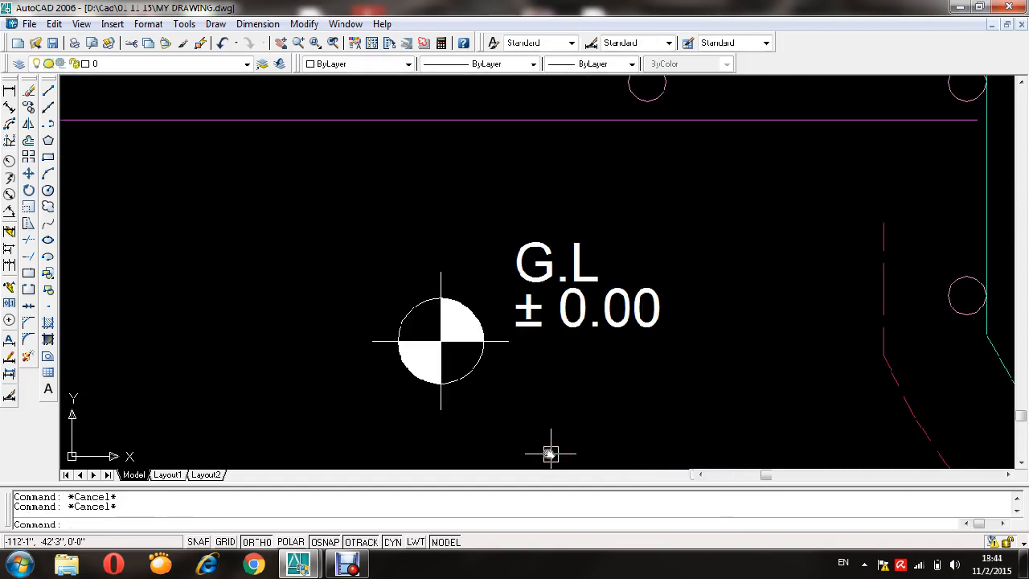
{"action": "type", "text": "CO"}
{"action": "key", "text": "Return"}
{"action": "left_click", "coordinate": [560, 422]}
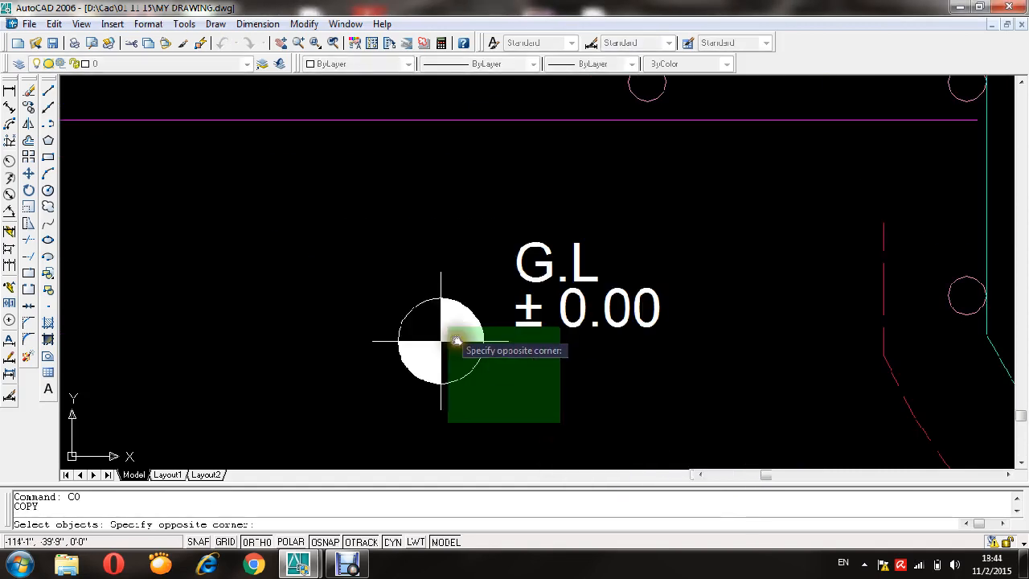
{"action": "left_click", "coordinate": [407, 279]}
{"action": "key", "text": "Return"}
{"action": "left_click", "coordinate": [440, 341]}
{"action": "scroll", "coordinate": [438, 341], "scroll_direction": "down", "scroll_amount": 3}
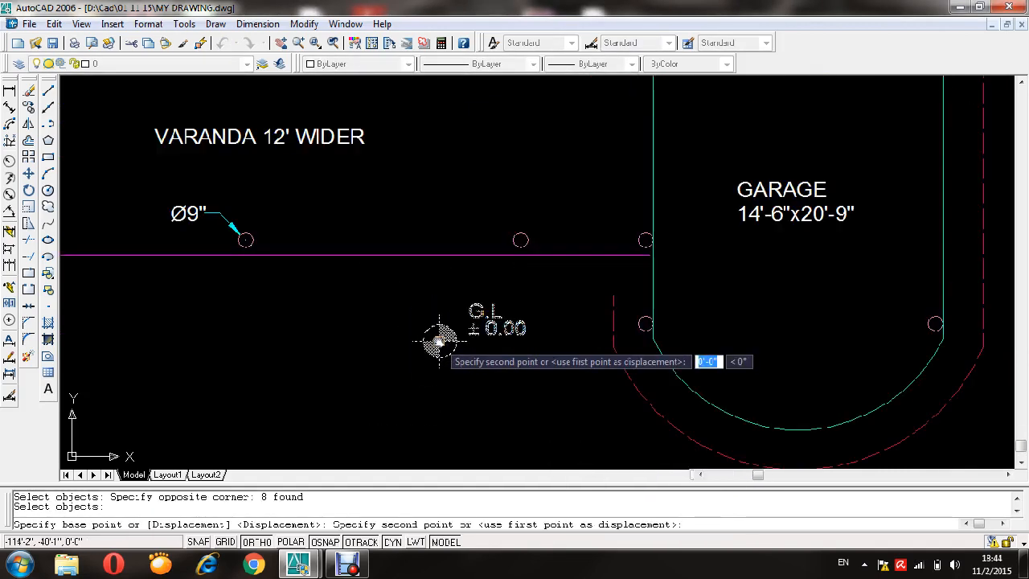
{"action": "left_click", "coordinate": [439, 190]}
{"action": "key", "text": "Escape"}
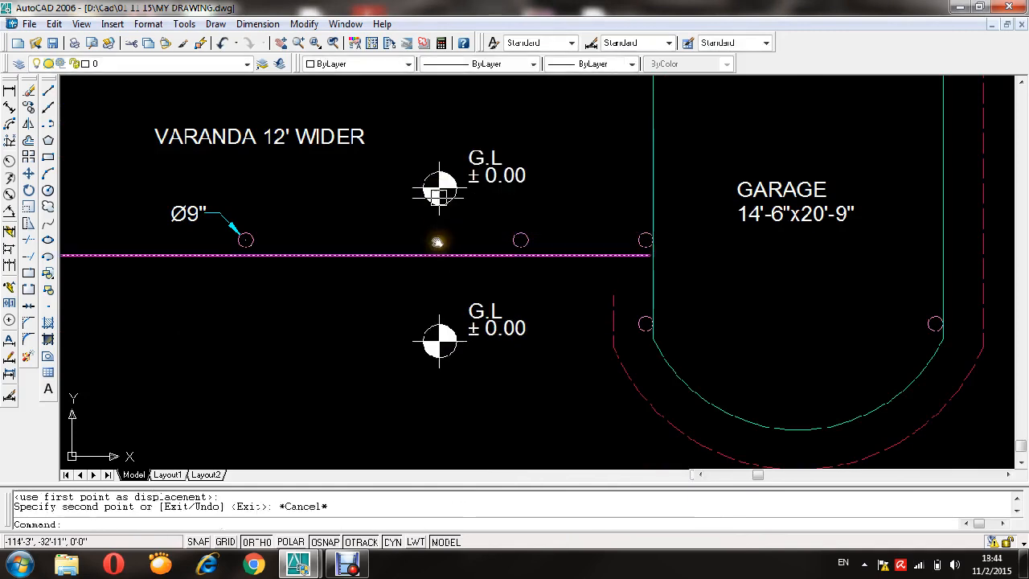
- Edit the G.L text of the veranda copy to read P.L and save the drawing
{"action": "scroll", "coordinate": [447, 175], "scroll_direction": "up", "scroll_amount": 5}
{"action": "left_click", "coordinate": [476, 164]}
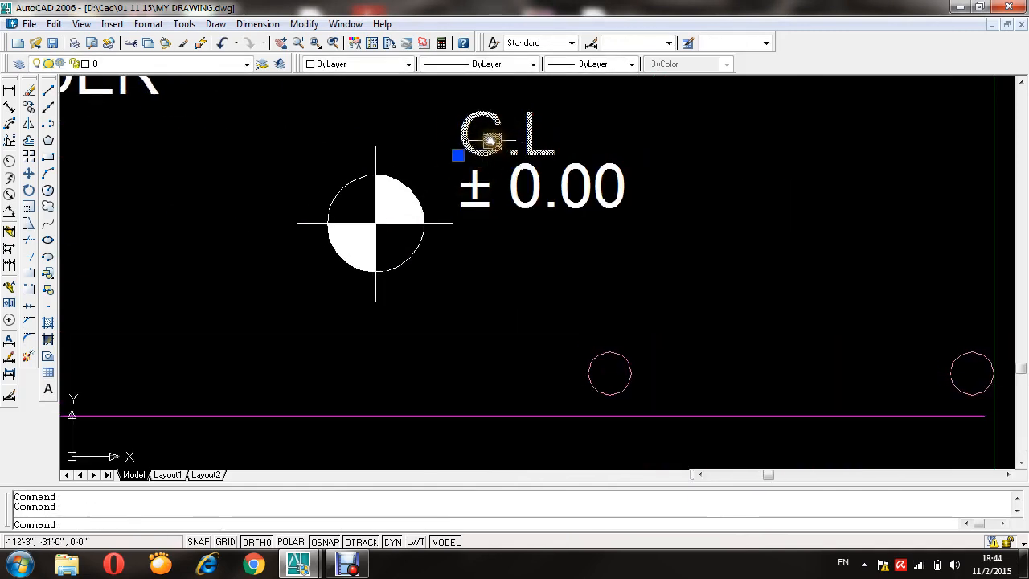
{"action": "double_click", "coordinate": [490, 140]}
{"action": "left_click_drag", "start_coordinate": [507, 142], "coordinate": [469, 134]}
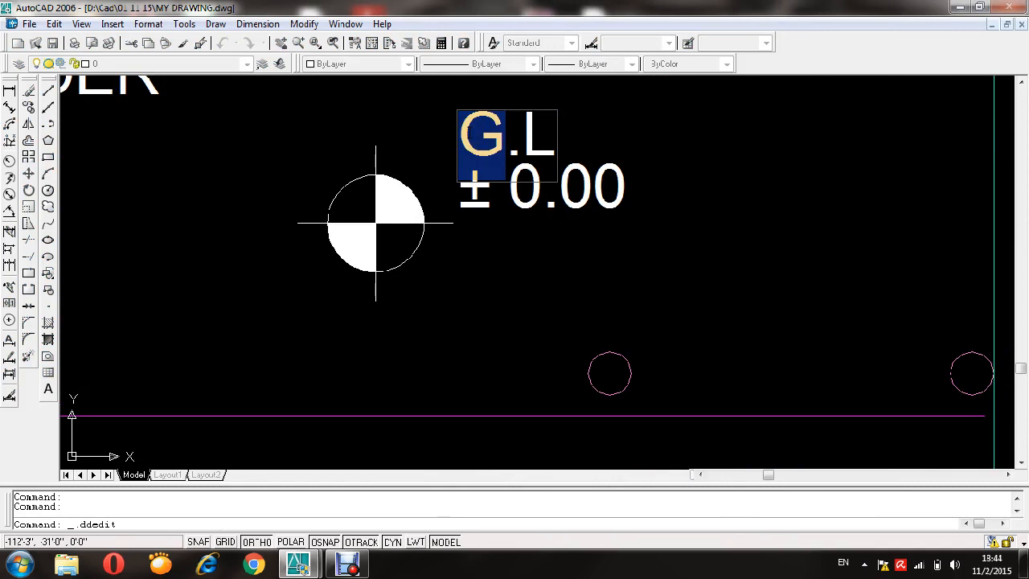
{"action": "type", "text": "P"}
{"action": "key", "text": "Return"}
{"action": "middle_click_drag", "start_coordinate": [533, 217], "coordinate": [546, 278]}
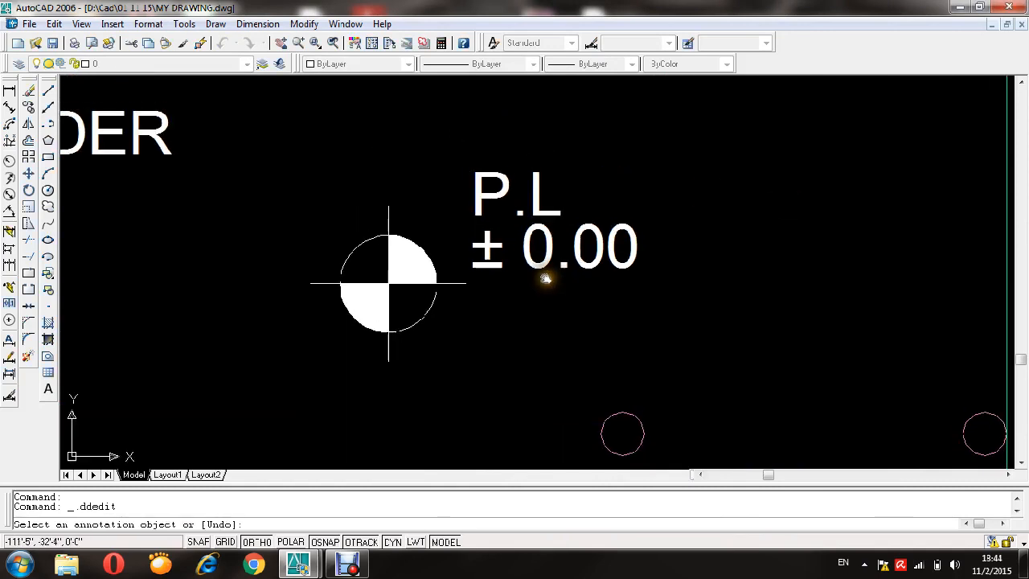
{"action": "key", "text": "Escape"}
{"action": "key", "text": "Escape"}
{"action": "key", "text": "Escape"}
{"action": "key", "text": "ctrl+s"}
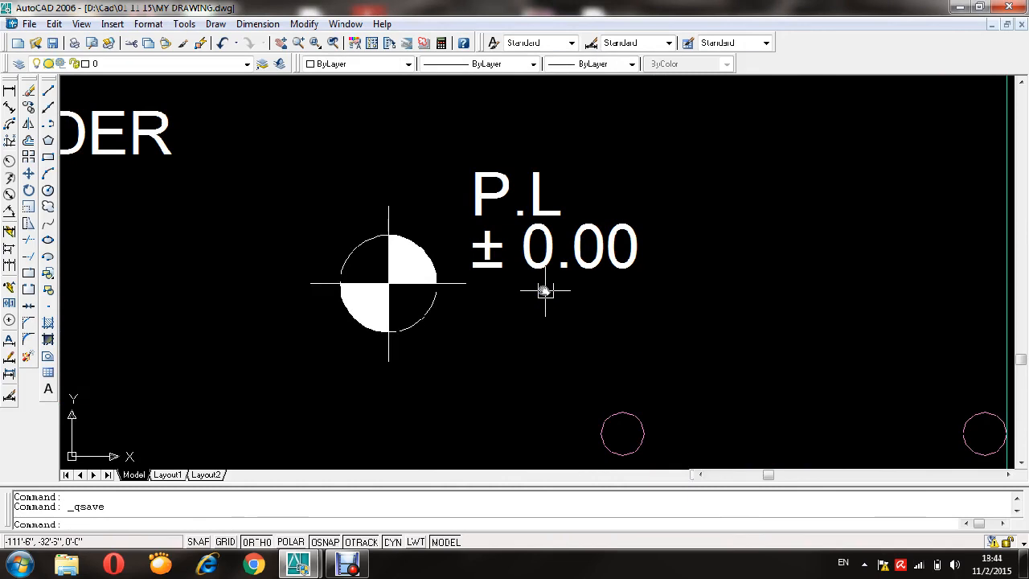
- Replace the ± 0.00 text under P.L with +2'
{"action": "scroll", "coordinate": [519, 240], "scroll_direction": "up", "scroll_amount": 2}
{"action": "left_click", "coordinate": [487, 236]}
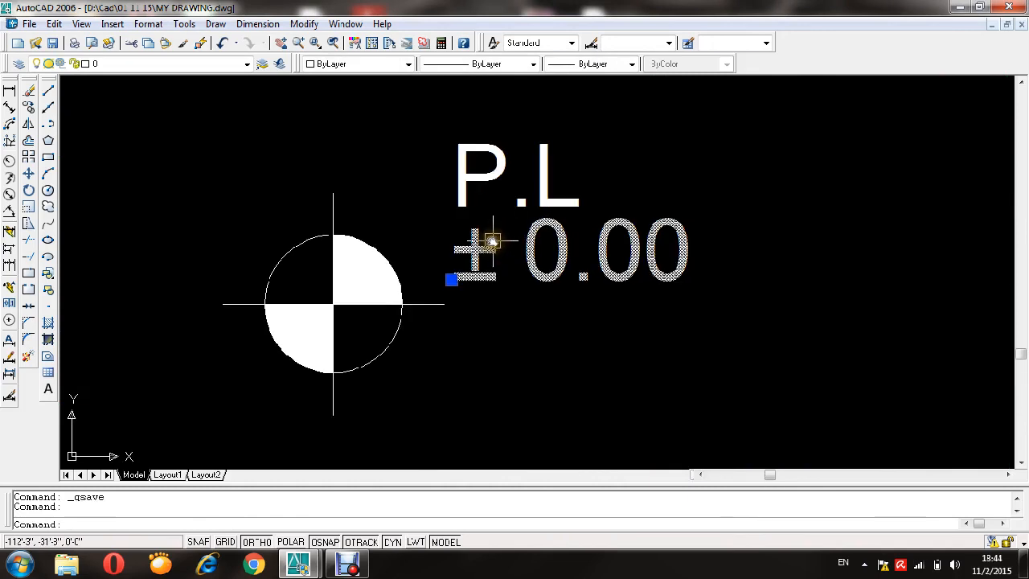
{"action": "double_click", "coordinate": [490, 253]}
{"action": "left_click_drag", "start_coordinate": [694, 243], "coordinate": [476, 235]}
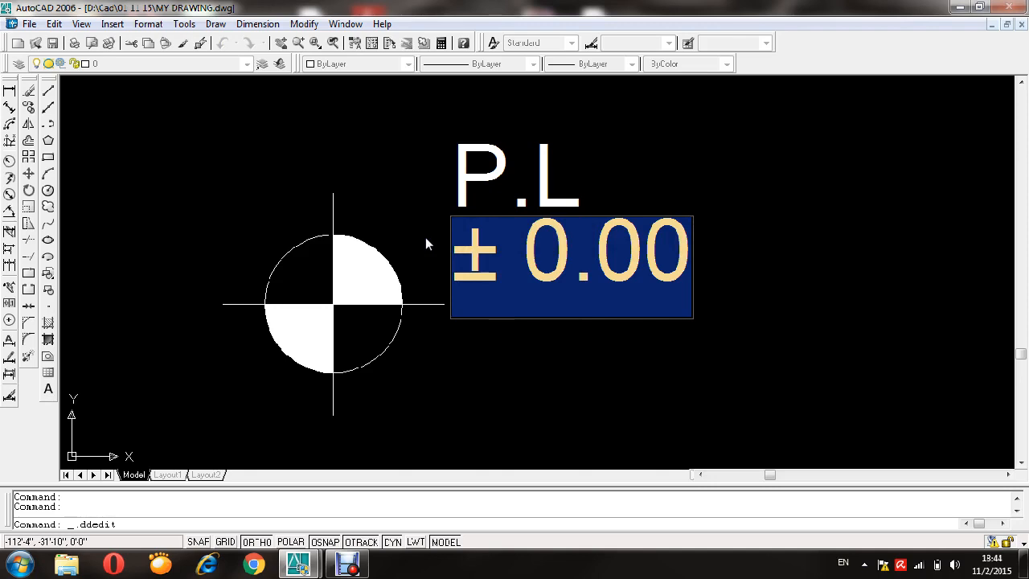
{"action": "type", "text": "+"}
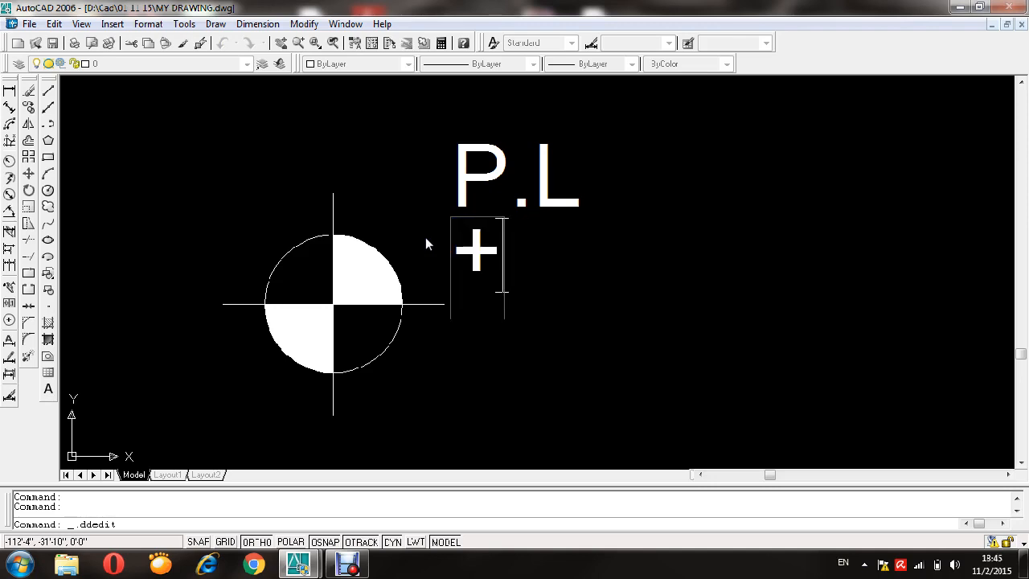
{"action": "type", "text": "2\\'"}
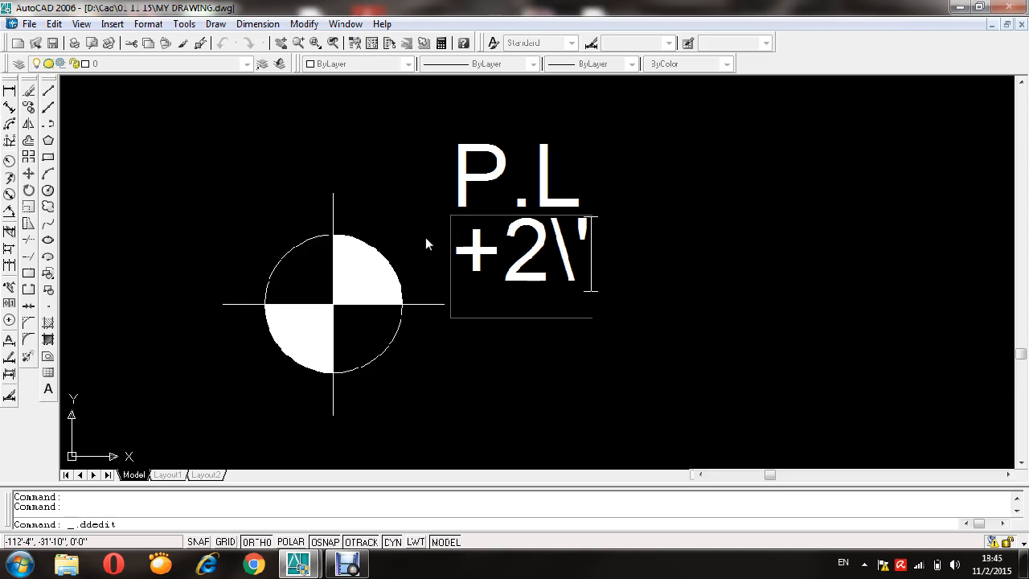
{"action": "key", "text": "BackSpace"}
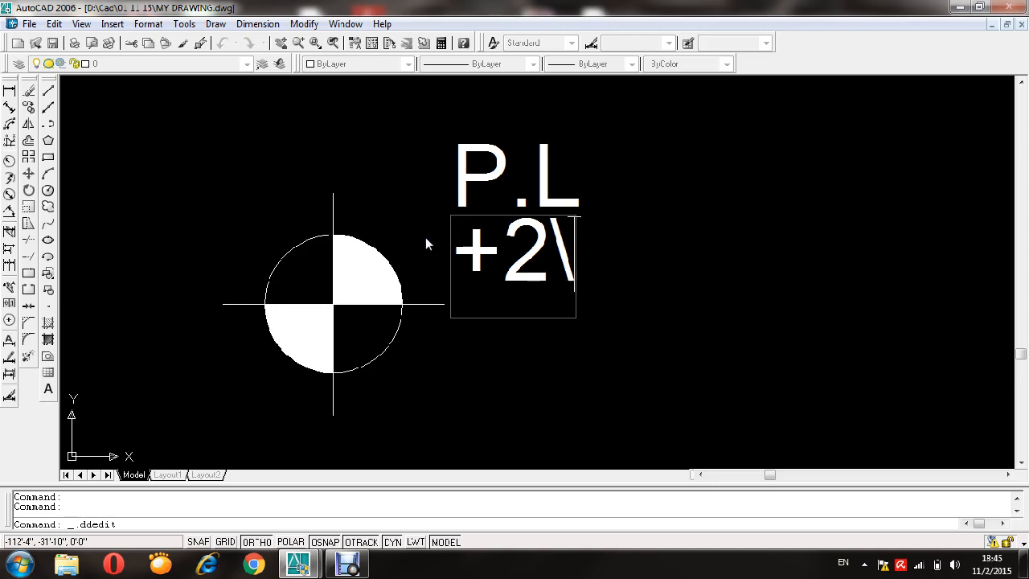
{"action": "type", "text": "'["}
{"action": "key", "text": "BackSpace"}
{"action": "key", "text": "BackSpace"}
{"action": "type", "text": "'"}
{"action": "key", "text": "BackSpace"}
{"action": "key", "text": "BackSpace"}
{"action": "type", "text": "'"}
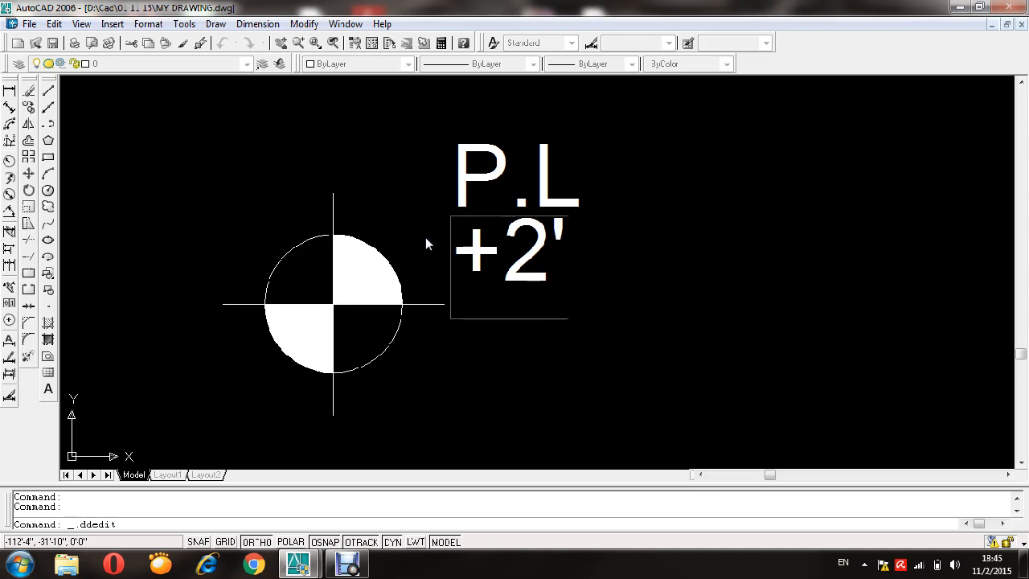
{"action": "key", "text": "Return"}
{"action": "scroll", "coordinate": [689, 316], "scroll_direction": "down", "scroll_amount": 8}
{"action": "scroll", "coordinate": [688, 315], "scroll_direction": "up", "scroll_amount": 3}
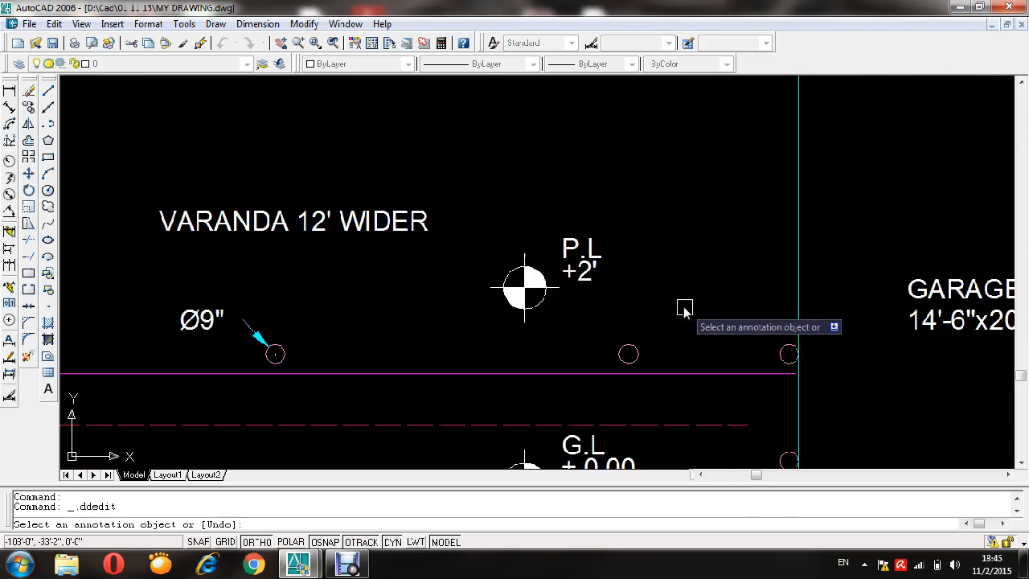
{"action": "key", "text": "Escape"}
- Copy the P.L +2' level symbol with its texts into the lower part of the garage, with Ortho turned off
{"action": "type", "text": "co"}
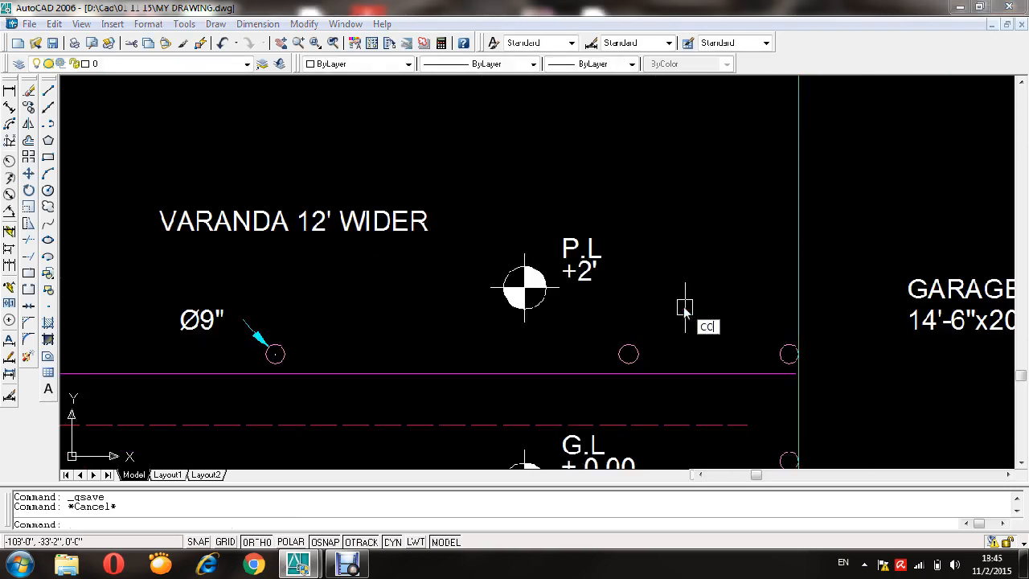
{"action": "key", "text": "Return"}
{"action": "left_click", "coordinate": [647, 237]}
{"action": "left_click", "coordinate": [508, 340]}
{"action": "key", "text": "Return"}
{"action": "left_click", "coordinate": [522, 286]}
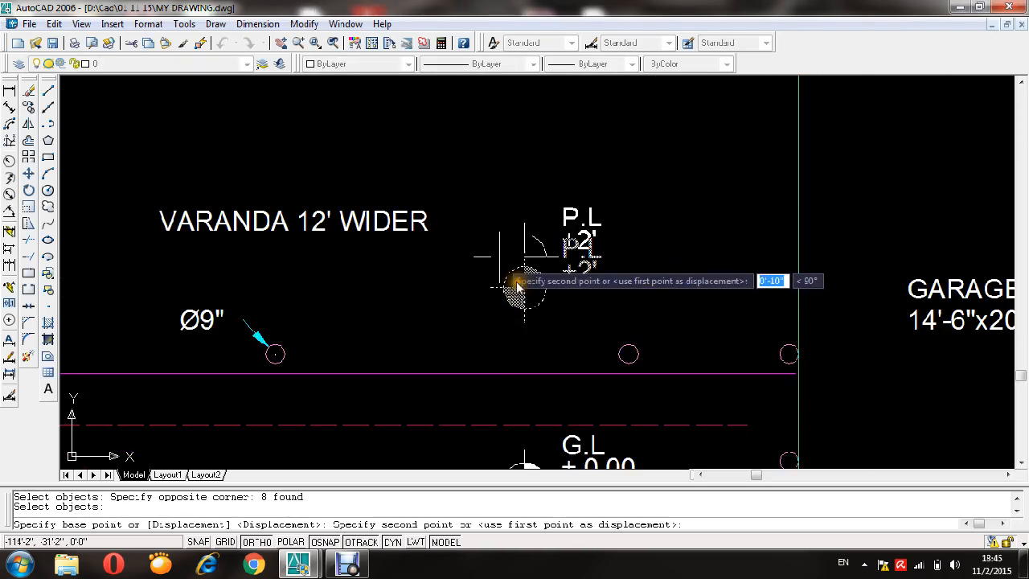
{"action": "scroll", "coordinate": [519, 287], "scroll_direction": "down", "scroll_amount": 5}
{"action": "scroll", "coordinate": [563, 302], "scroll_direction": "up", "scroll_amount": 4}
{"action": "key", "text": "F8"}
{"action": "left_click", "coordinate": [645, 310]}
{"action": "key", "text": "Escape"}
{"action": "scroll", "coordinate": [656, 323], "scroll_direction": "up", "scroll_amount": 5}
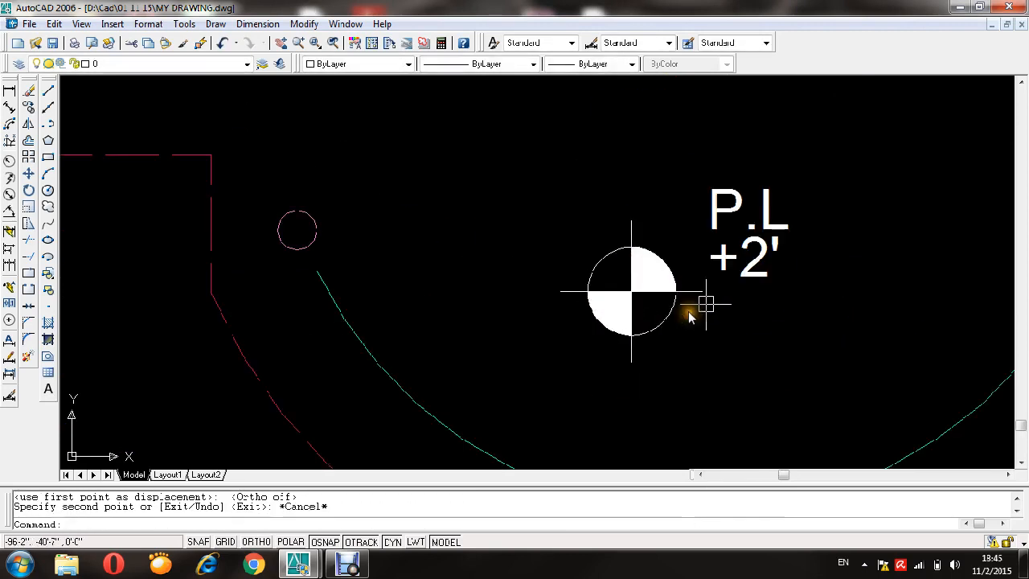
- Erase the P.L text from the garage copy and move its +2' text slightly up
{"action": "left_click", "coordinate": [734, 201]}
{"action": "key", "text": "Delete"}
{"action": "scroll", "coordinate": [759, 261], "scroll_direction": "up", "scroll_amount": 2}
{"action": "left_click", "coordinate": [755, 265]}
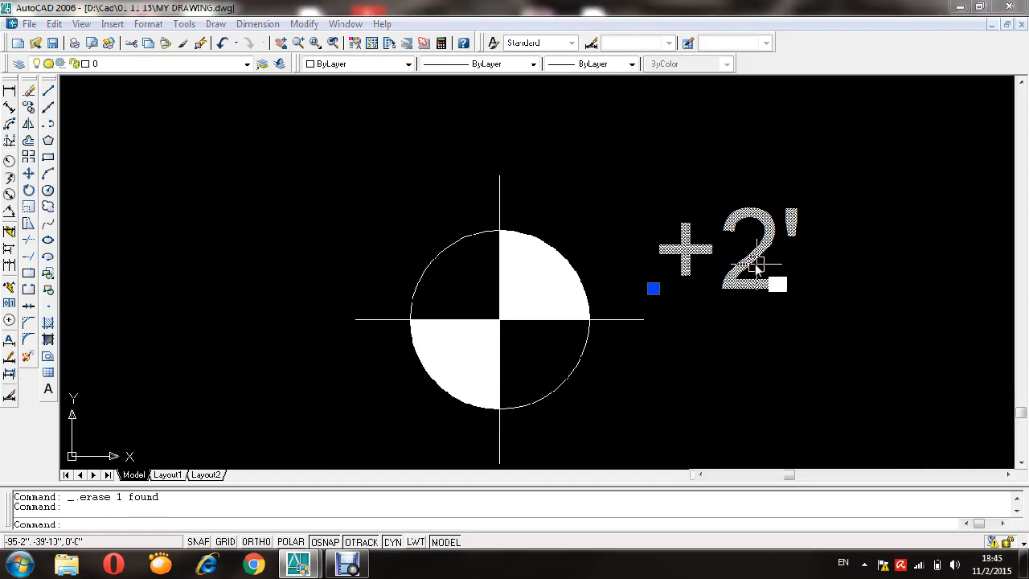
{"action": "type", "text": "m"}
{"action": "key", "text": "space"}
{"action": "left_click", "coordinate": [826, 325]}
{"action": "left_click", "coordinate": [826, 287]}
- Move the garage's +2' text left towards the circle symbol, and shift it back right beside the circle's edge
{"action": "key", "text": "space"}
{"action": "left_click", "coordinate": [756, 217]}
{"action": "key", "text": "space"}
{"action": "left_click", "coordinate": [862, 214]}
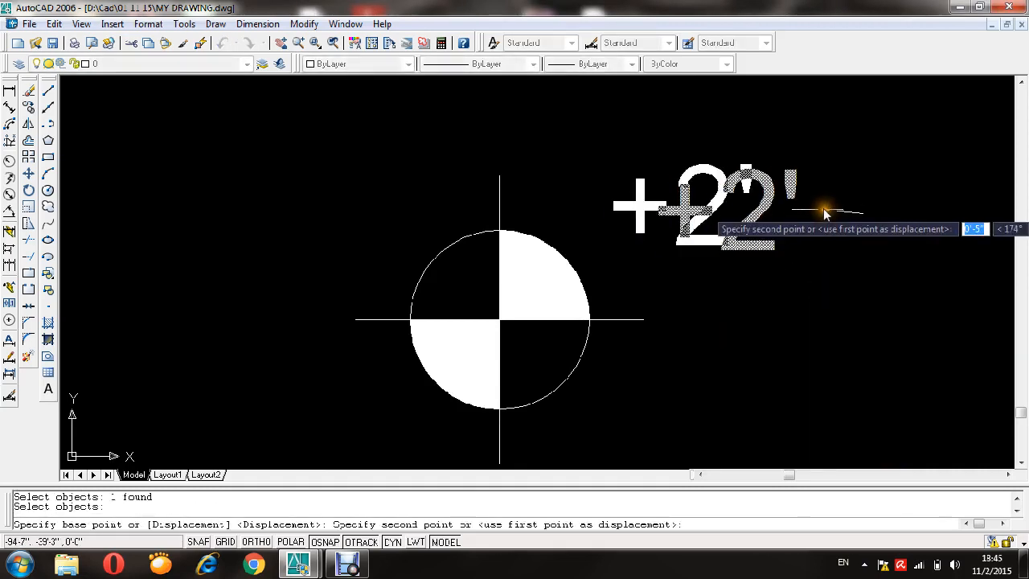
{"action": "left_click", "coordinate": [655, 249]}
{"action": "key", "text": "space"}
{"action": "left_click", "coordinate": [579, 223]}
{"action": "key", "text": "space"}
{"action": "left_click", "coordinate": [780, 218]}
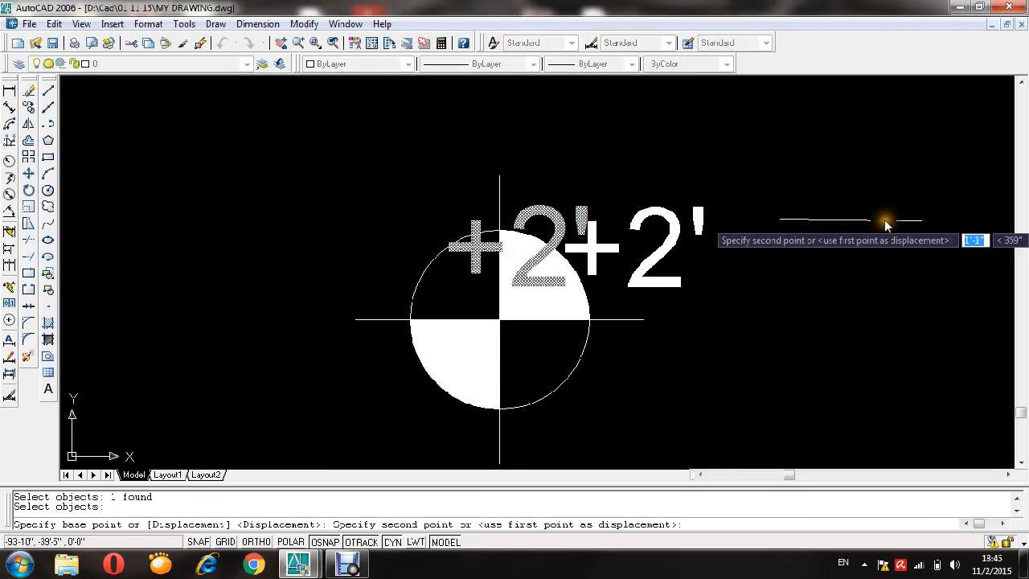
{"action": "left_click", "coordinate": [930, 223]}
- Move the garage's +2' text slightly up so it sits above the symbol's horizontal line
{"action": "key", "text": "space"}
{"action": "left_click", "coordinate": [644, 253]}
{"action": "key", "text": "space"}
{"action": "left_click", "coordinate": [808, 372]}
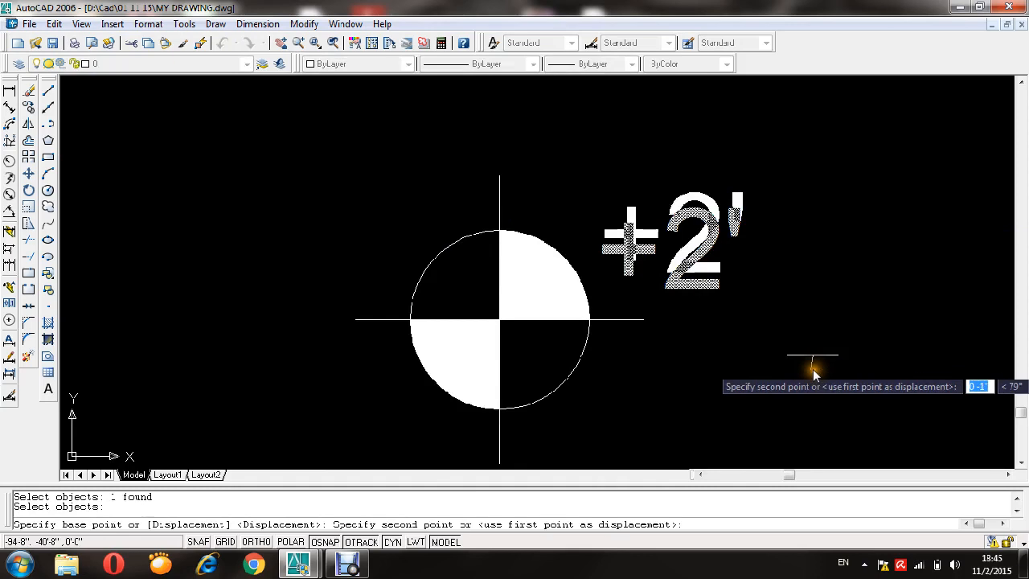
{"action": "left_click", "coordinate": [808, 337]}
{"action": "key", "text": "space"}
{"action": "left_click", "coordinate": [632, 229]}
{"action": "left_click", "coordinate": [635, 213]}
{"action": "left_click", "coordinate": [634, 213]}
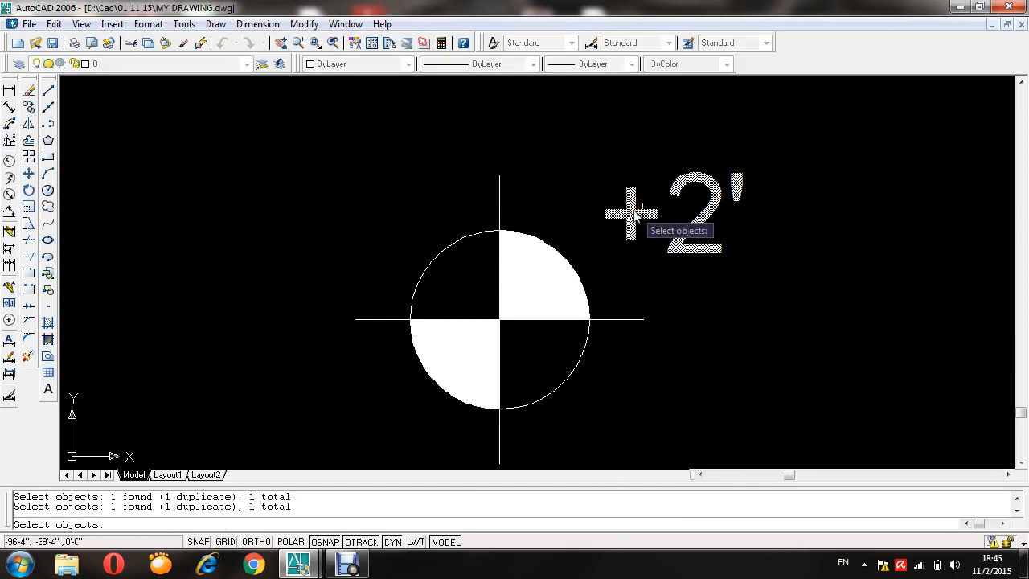
{"action": "key", "text": "Escape"}
- Edit the garage level text to read +6" and save the drawing
{"action": "double_click", "coordinate": [635, 211]}
{"action": "left_click_drag", "start_coordinate": [720, 213], "coordinate": [693, 207]}
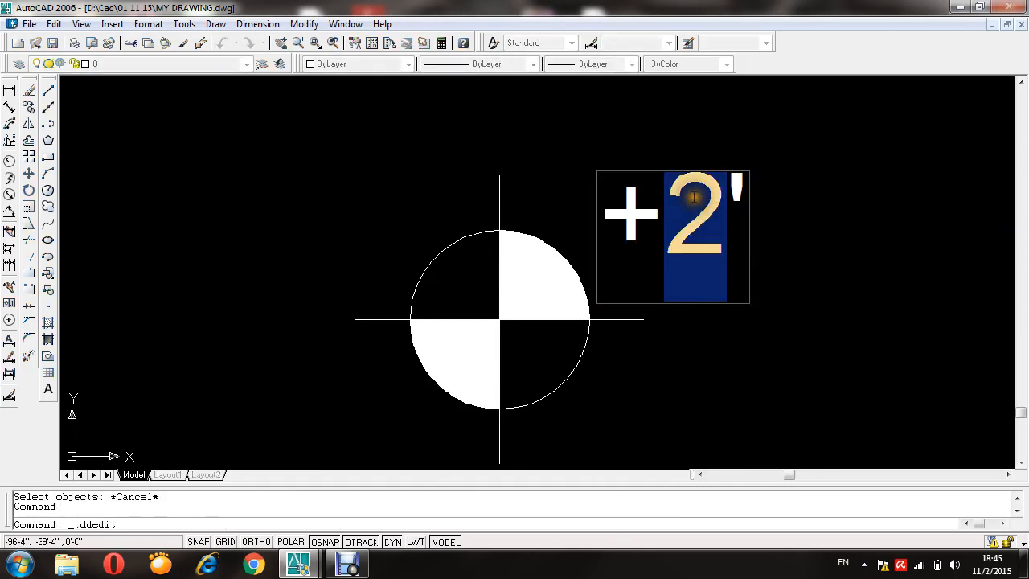
{"action": "type", "text": "6'"}
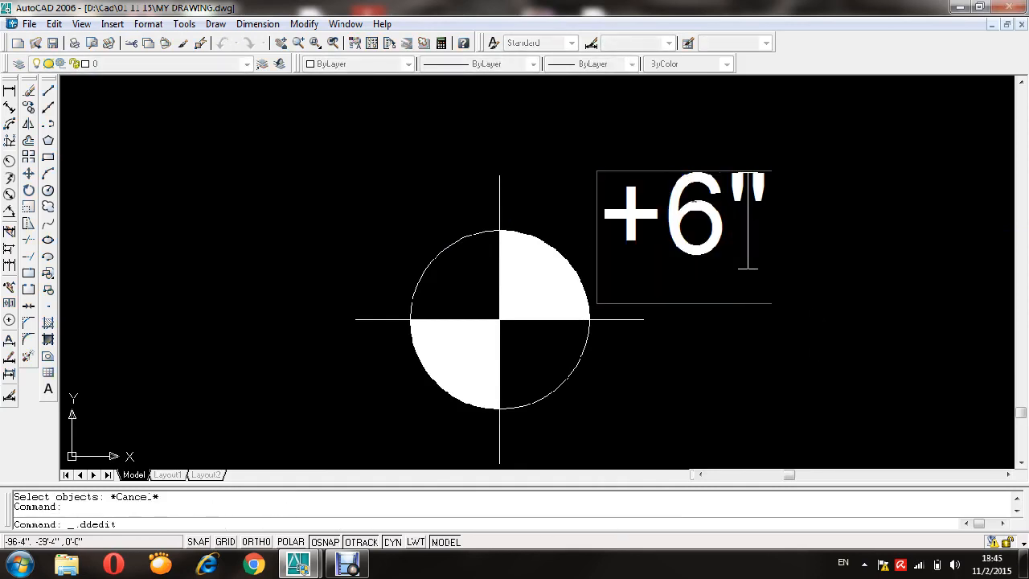
{"action": "left_click", "coordinate": [828, 255]}
{"action": "scroll", "coordinate": [568, 95], "scroll_direction": "down", "scroll_amount": 6}
{"action": "left_click", "coordinate": [608, 181]}
{"action": "middle_click_drag", "start_coordinate": [577, 148], "coordinate": [679, 335]}
{"action": "scroll", "coordinate": [696, 318], "scroll_direction": "down", "scroll_amount": 2}
{"action": "key", "text": "Escape"}
{"action": "key", "text": "Escape"}
{"action": "key", "text": "ctrl+s"}
- Examine the G.L, P.L and garage level marks and their place in the overall floor plan
{"action": "scroll", "coordinate": [393, 324], "scroll_direction": "up", "scroll_amount": 6}
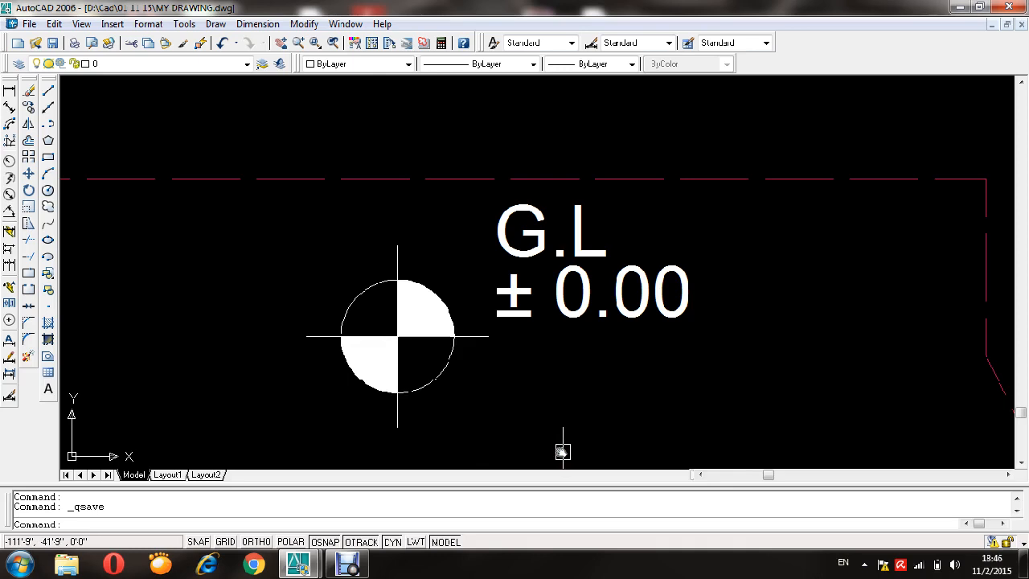
{"action": "scroll", "coordinate": [486, 389], "scroll_direction": "down", "scroll_amount": 3}
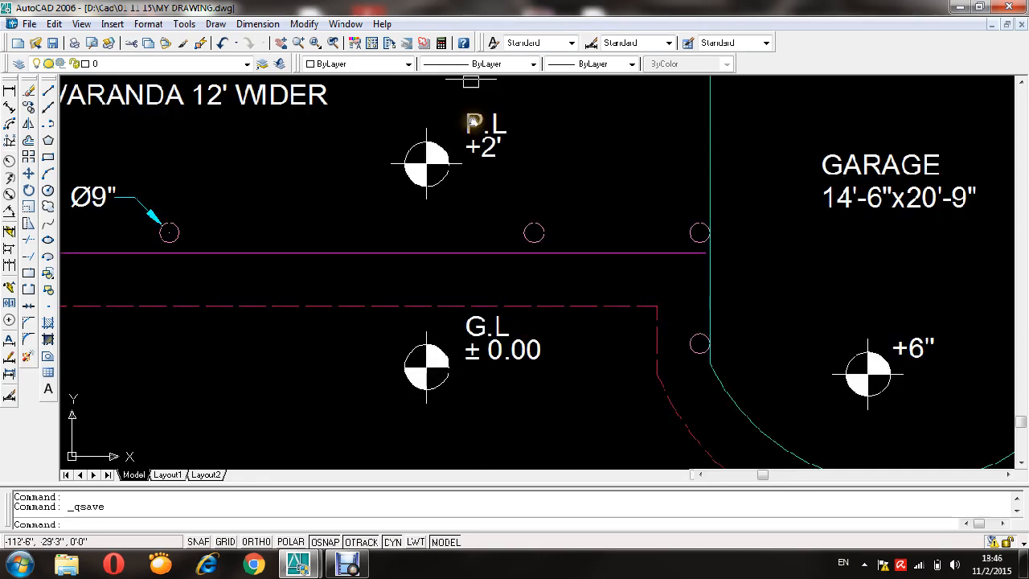
{"action": "scroll", "coordinate": [485, 134], "scroll_direction": "up", "scroll_amount": 4}
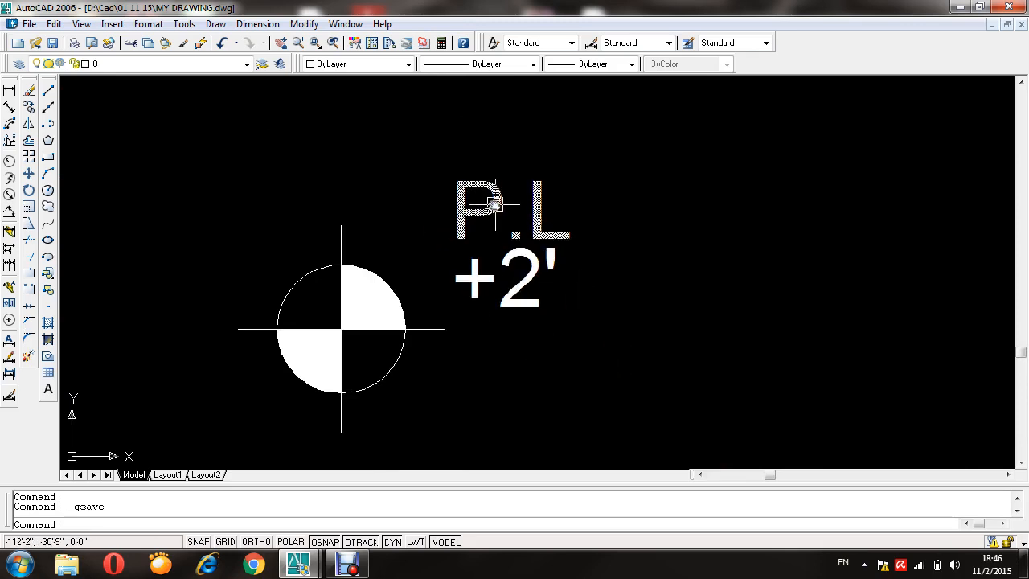
{"action": "scroll", "coordinate": [494, 203], "scroll_direction": "down", "scroll_amount": 3}
{"action": "scroll", "coordinate": [771, 353], "scroll_direction": "up", "scroll_amount": 2}
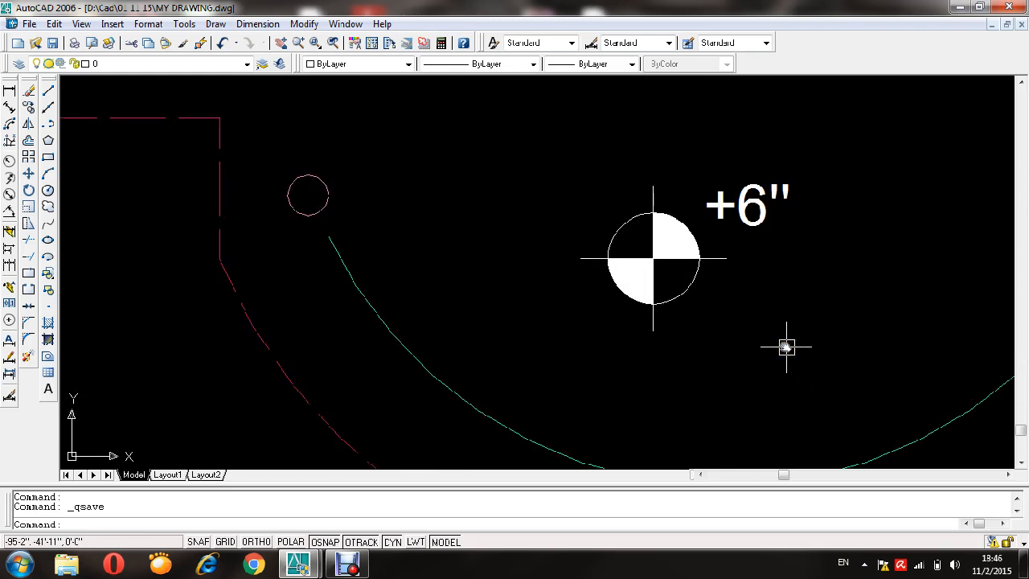
{"action": "scroll", "coordinate": [786, 347], "scroll_direction": "down", "scroll_amount": 3}
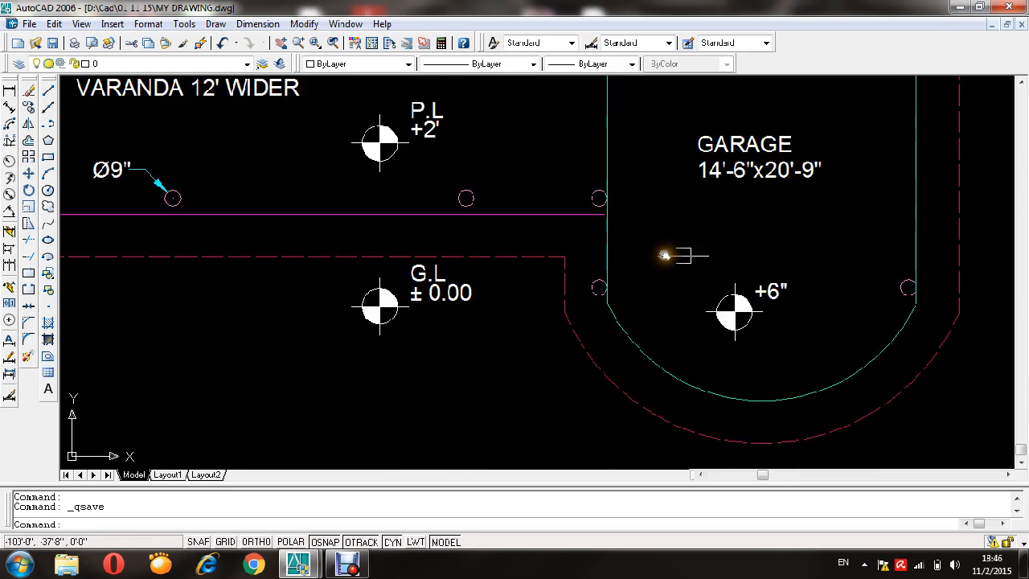
{"action": "scroll", "coordinate": [753, 328], "scroll_direction": "up", "scroll_amount": 3}
{"action": "scroll", "coordinate": [751, 329], "scroll_direction": "down", "scroll_amount": 4}
{"action": "scroll", "coordinate": [731, 296], "scroll_direction": "up", "scroll_amount": 4}
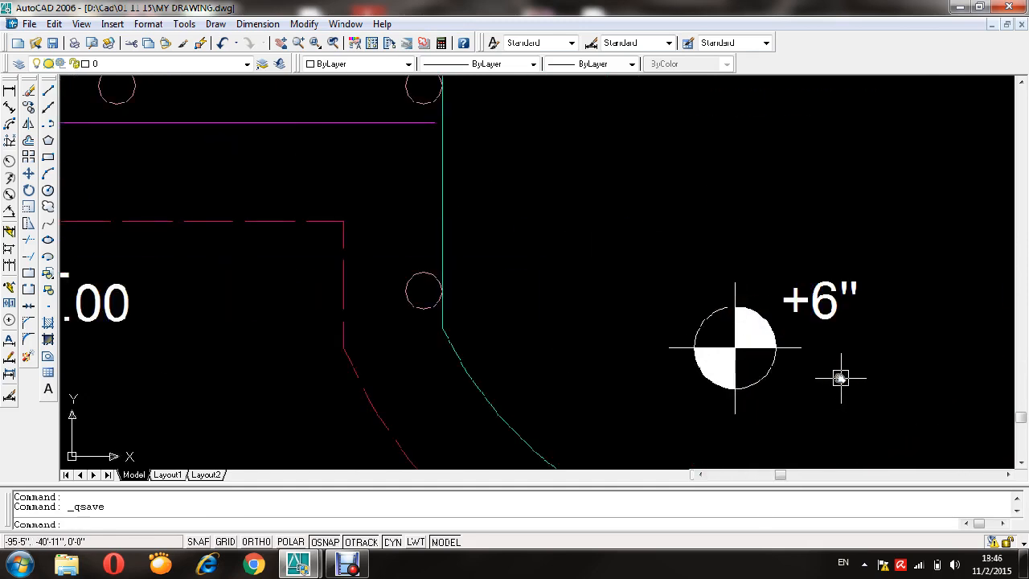
{"action": "scroll", "coordinate": [840, 378], "scroll_direction": "down", "scroll_amount": 5}
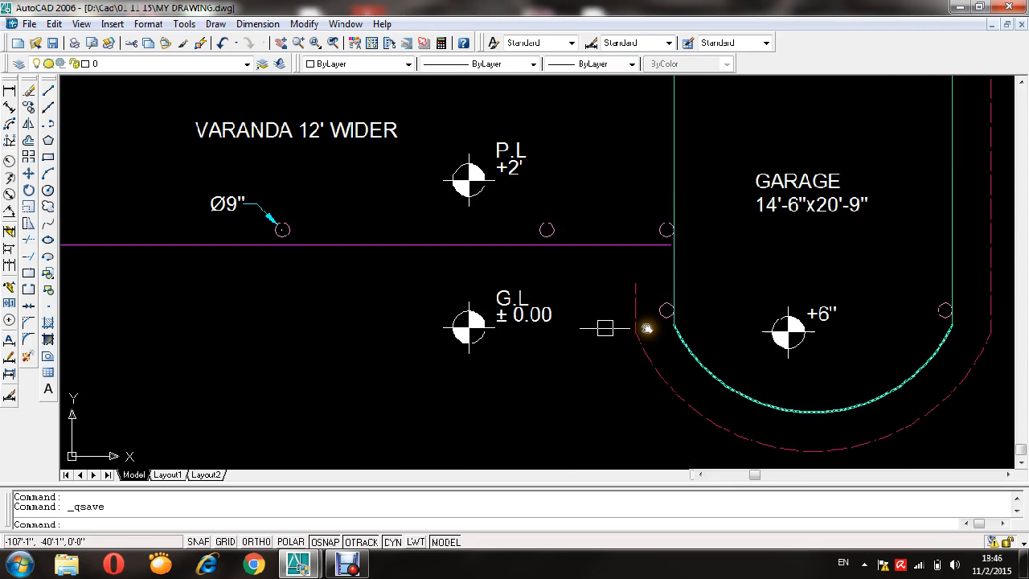
{"action": "scroll", "coordinate": [820, 325], "scroll_direction": "up", "scroll_amount": 2}
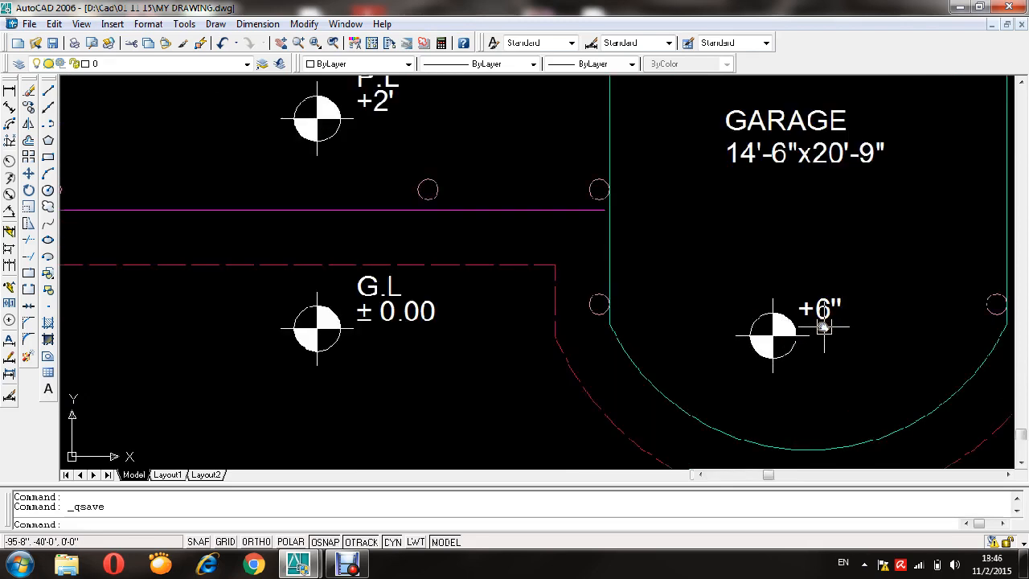
{"action": "scroll", "coordinate": [808, 327], "scroll_direction": "down", "scroll_amount": 4}
{"action": "scroll", "coordinate": [609, 247], "scroll_direction": "up", "scroll_amount": 2}
{"action": "scroll", "coordinate": [609, 247], "scroll_direction": "up", "scroll_amount": 1}
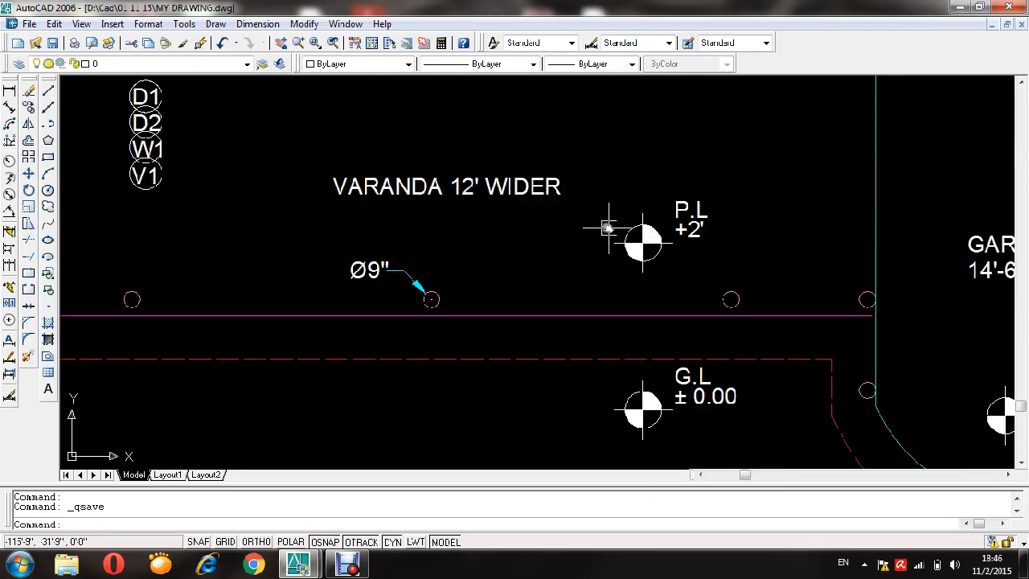
{"action": "scroll", "coordinate": [607, 228], "scroll_direction": "down", "scroll_amount": 3}
{"action": "scroll", "coordinate": [604, 242], "scroll_direction": "up", "scroll_amount": 1}
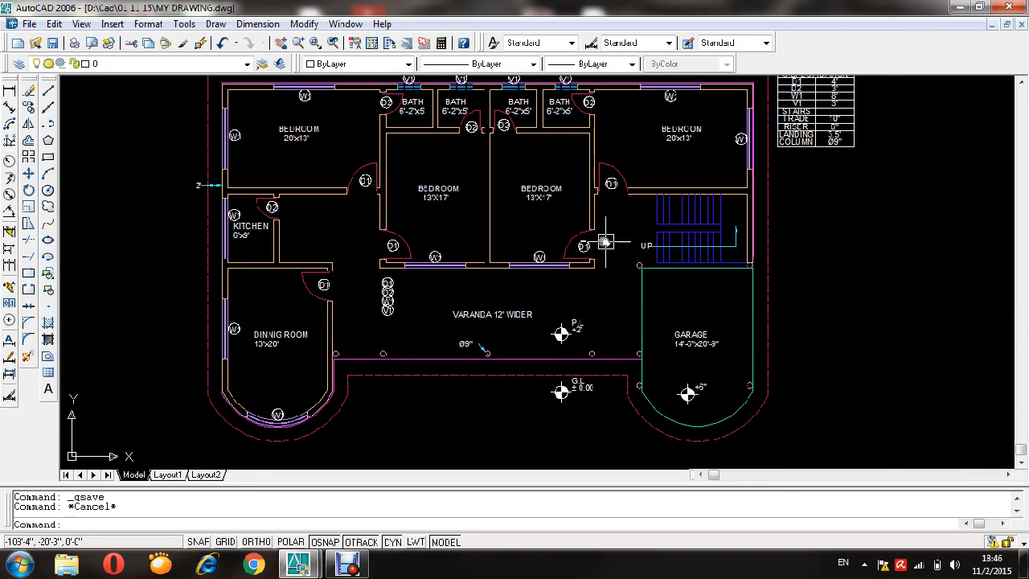
- Place the single-line text LINE PLAN below the veranda, using the default 0° rotation
{"action": "scroll", "coordinate": [601, 235], "scroll_direction": "down", "scroll_amount": 3}
{"action": "scroll", "coordinate": [563, 233], "scroll_direction": "up", "scroll_amount": 2}
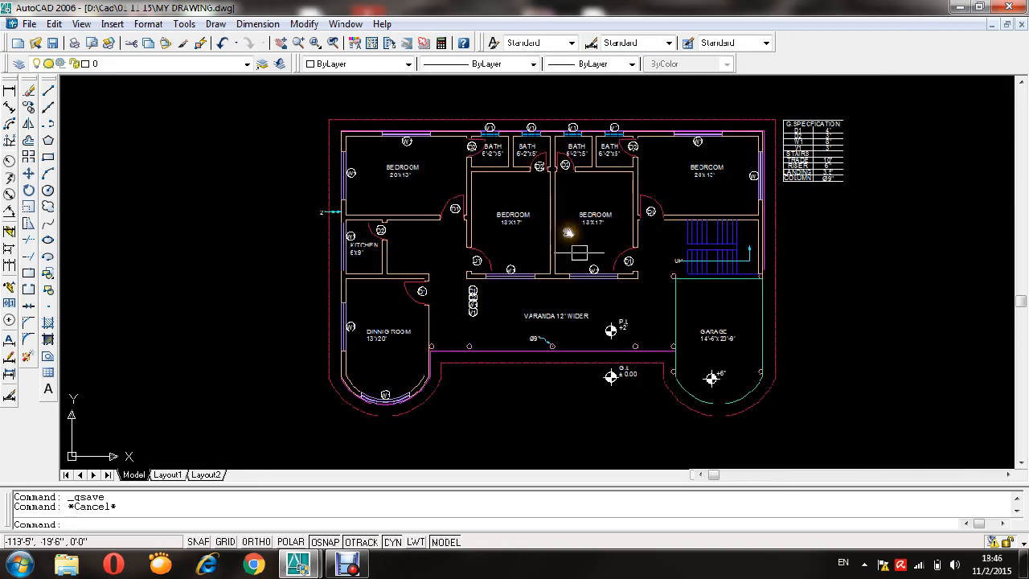
{"action": "left_click", "coordinate": [891, 287]}
{"action": "left_click", "coordinate": [340, 372]}
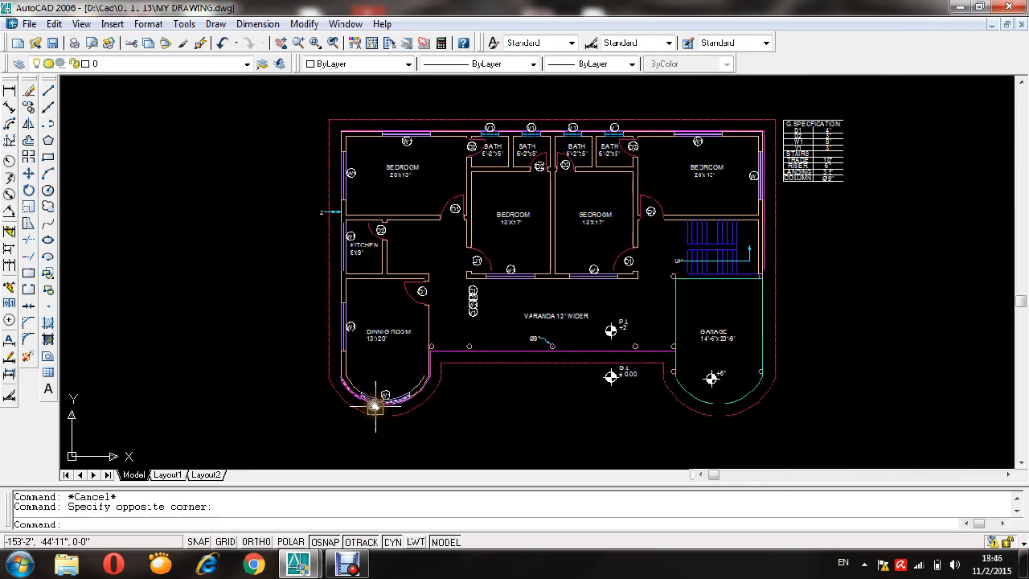
{"action": "type", "text": "dt"}
{"action": "key", "text": "Return"}
{"action": "scroll", "coordinate": [485, 393], "scroll_direction": "up", "scroll_amount": 4}
{"action": "left_click", "coordinate": [545, 365]}
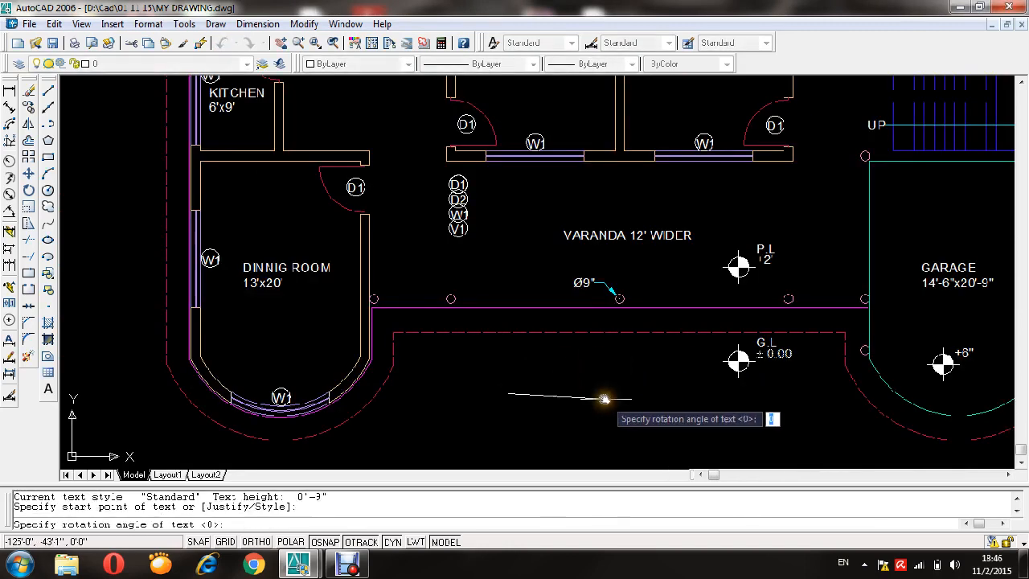
{"action": "key", "text": "F8"}
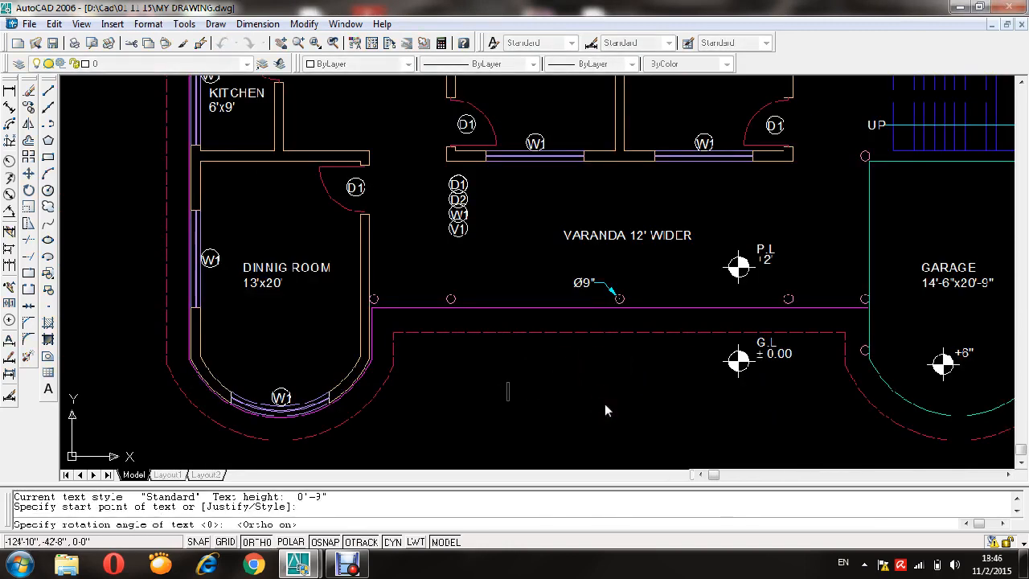
{"action": "type", "text": "LINE PLAN"}
{"action": "key", "text": "Return"}
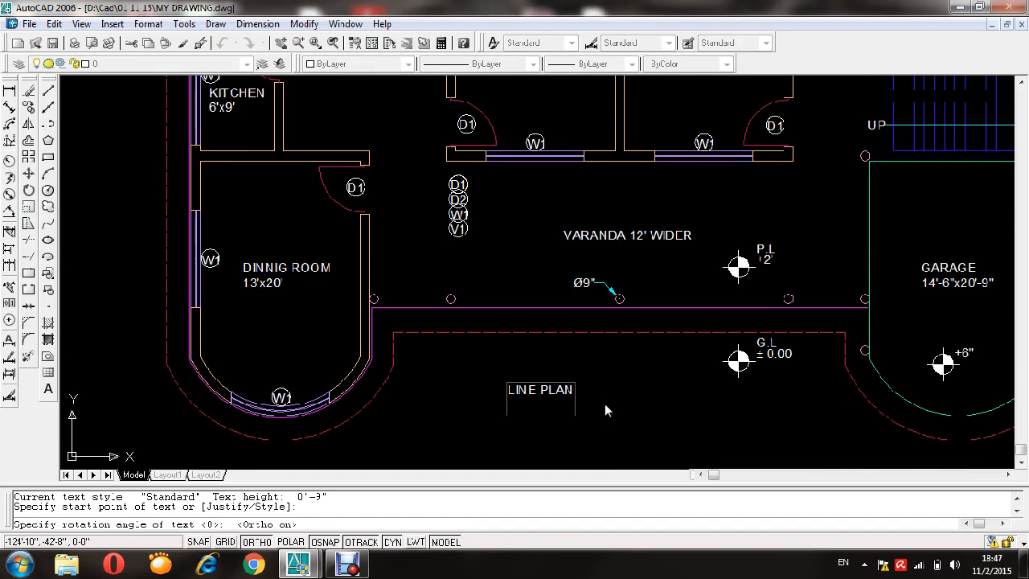
- Add the title lines OR and DETAIL PLAN beneath LINE PLAN, and save the drawing
{"action": "type", "text": "OR"}
{"action": "key", "text": "Return"}
{"action": "type", "text": "DETAIL"}
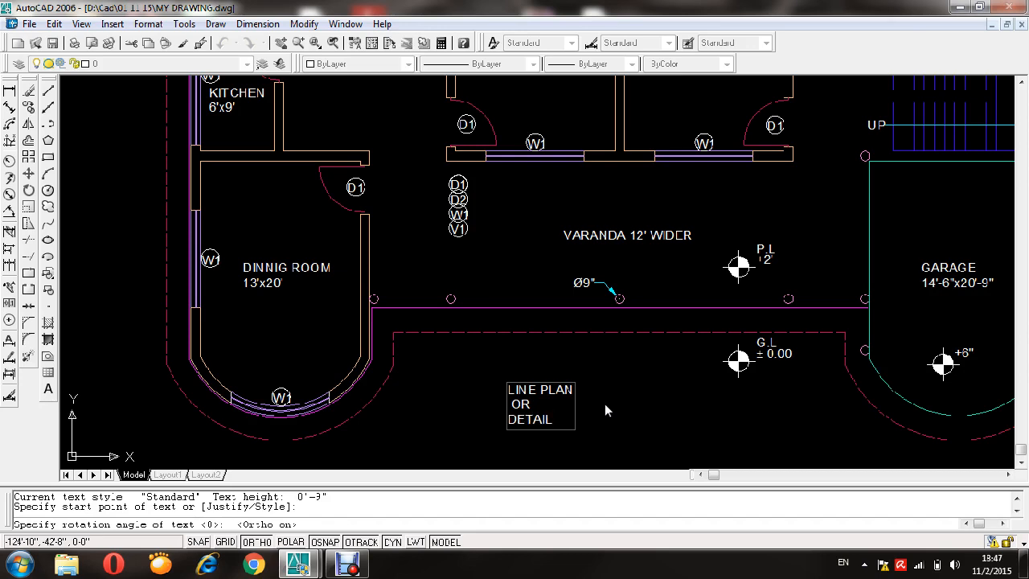
{"action": "type", "text": " PLAN"}
{"action": "key", "text": "Return"}
{"action": "key", "text": "Return"}
{"action": "key", "text": "ctrl+s"}
{"action": "middle_click", "coordinate": [648, 413]}
{"action": "middle_click", "coordinate": [647, 412]}
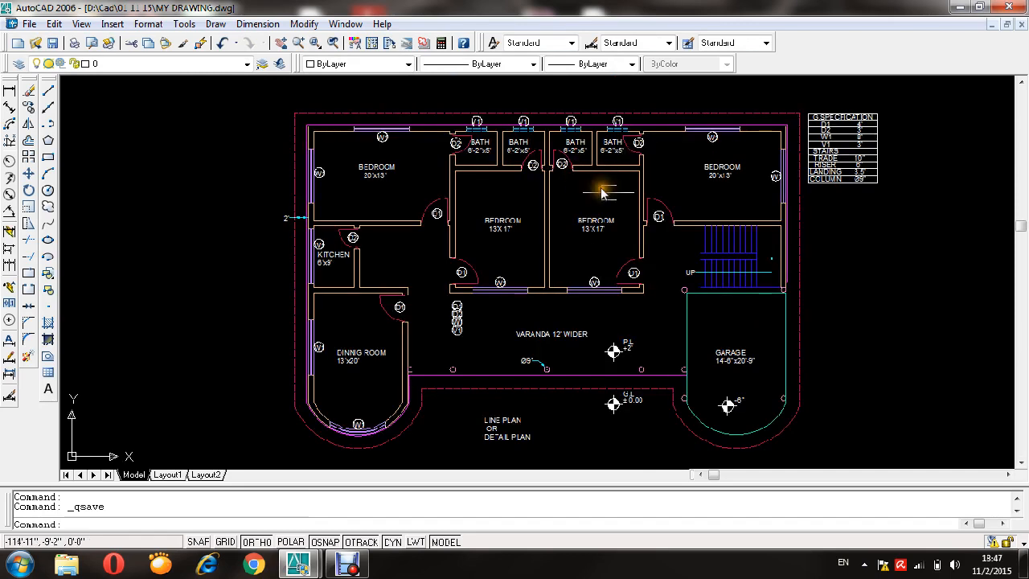
- Erase the spare stack of D1, D2, W1 and V1 tags in the veranda and save the drawing
{"action": "scroll", "coordinate": [418, 342], "scroll_direction": "up", "scroll_amount": 3}
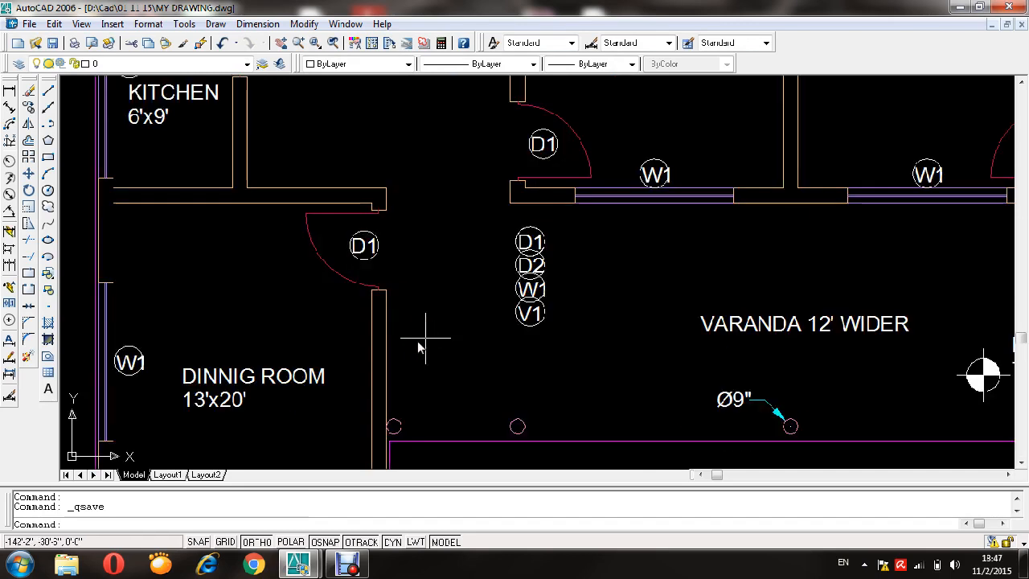
{"action": "left_click", "coordinate": [571, 239]}
{"action": "left_click", "coordinate": [506, 346]}
{"action": "right_click", "coordinate": [529, 372]}
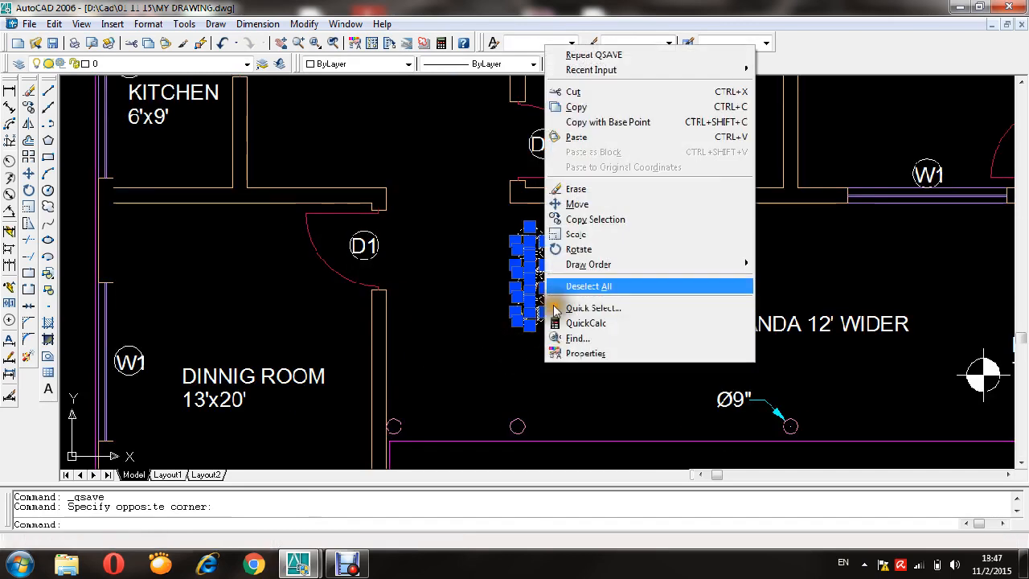
{"action": "left_click", "coordinate": [587, 188]}
{"action": "scroll", "coordinate": [562, 241], "scroll_direction": "down", "scroll_amount": 5}
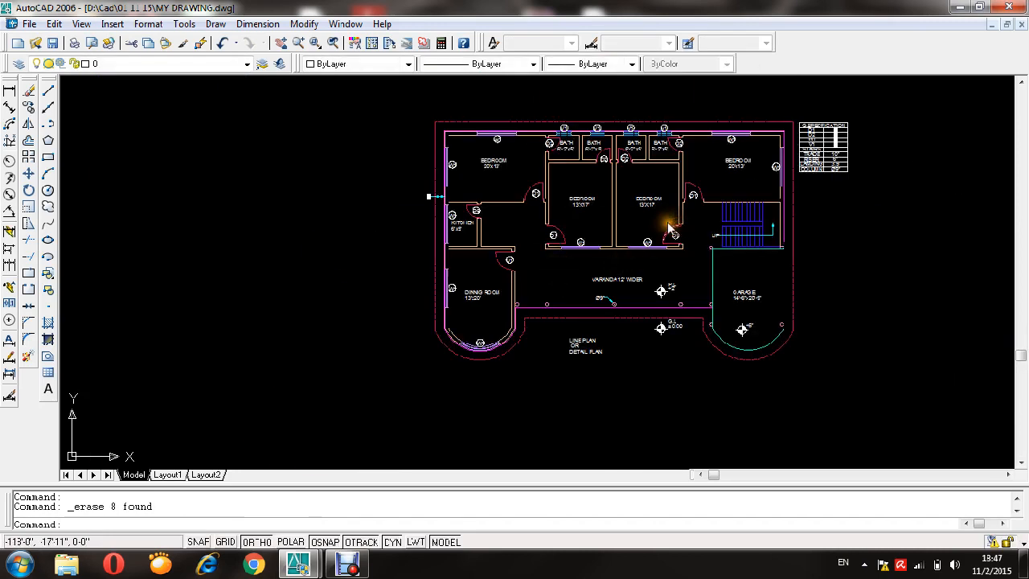
{"action": "scroll", "coordinate": [551, 206], "scroll_direction": "up", "scroll_amount": 2}
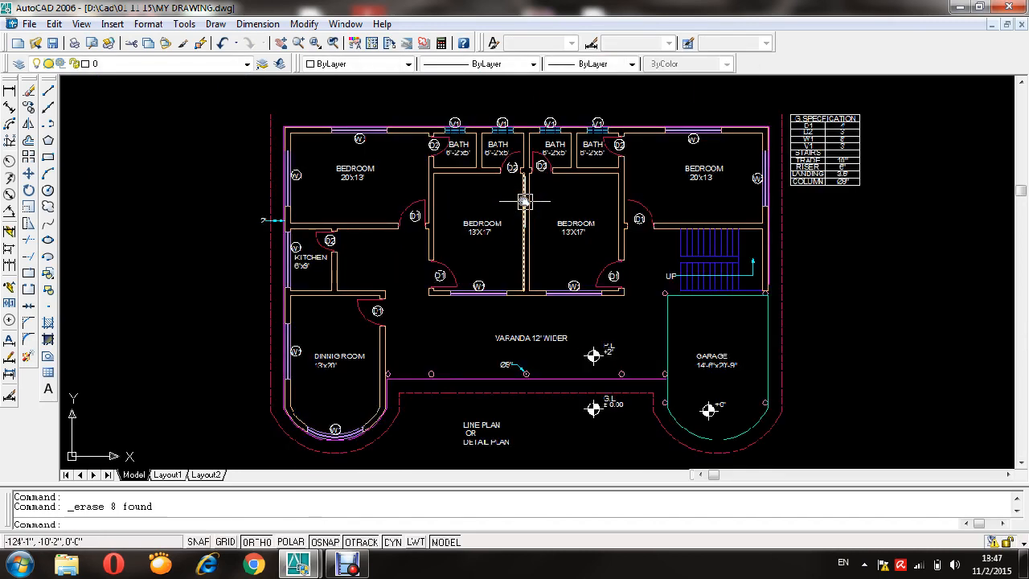
{"action": "key", "text": "ctrl+s"}
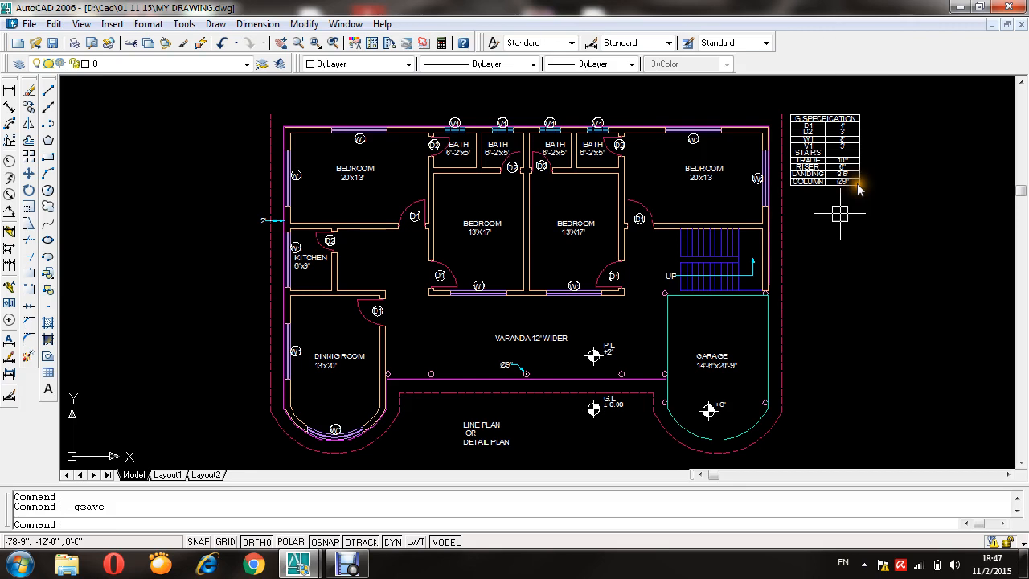
- Add a vertical linear dimension to the upper stair flight's width, just outside its open end
{"action": "scroll", "coordinate": [707, 233], "scroll_direction": "up", "scroll_amount": 6}
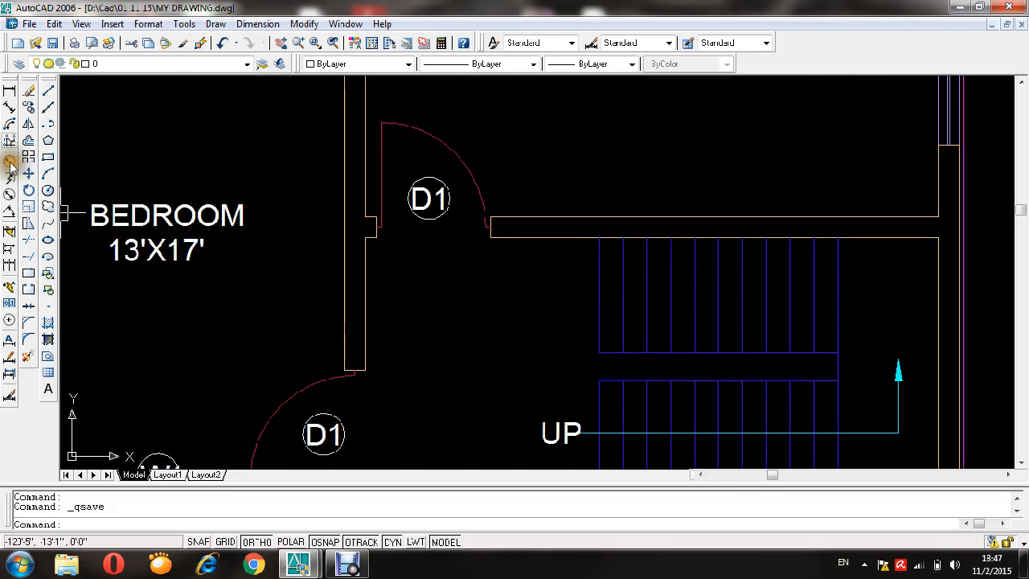
{"action": "left_click", "coordinate": [10, 90]}
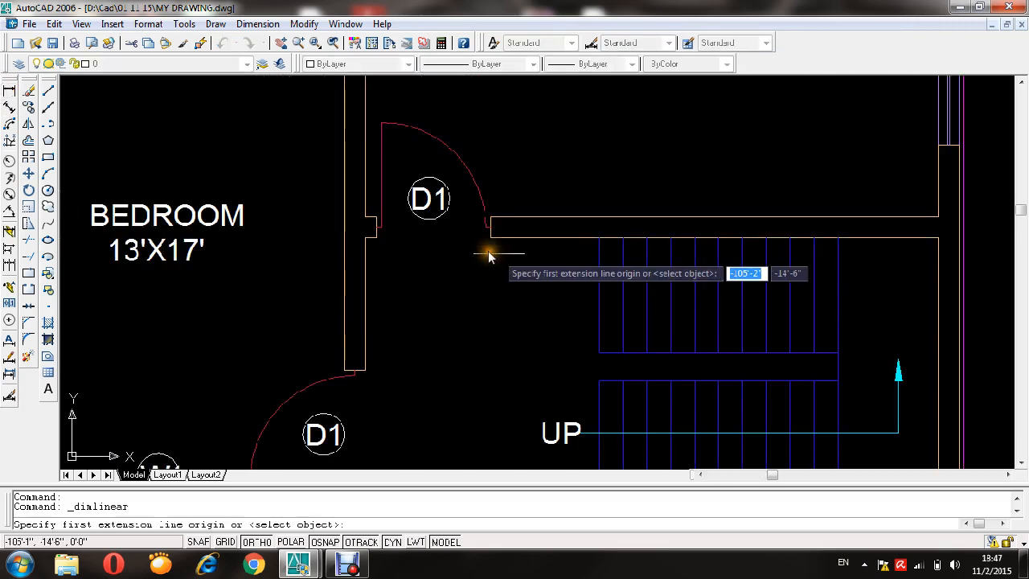
{"action": "left_click", "coordinate": [599, 237]}
{"action": "left_click", "coordinate": [599, 352]}
{"action": "left_click", "coordinate": [591, 355]}
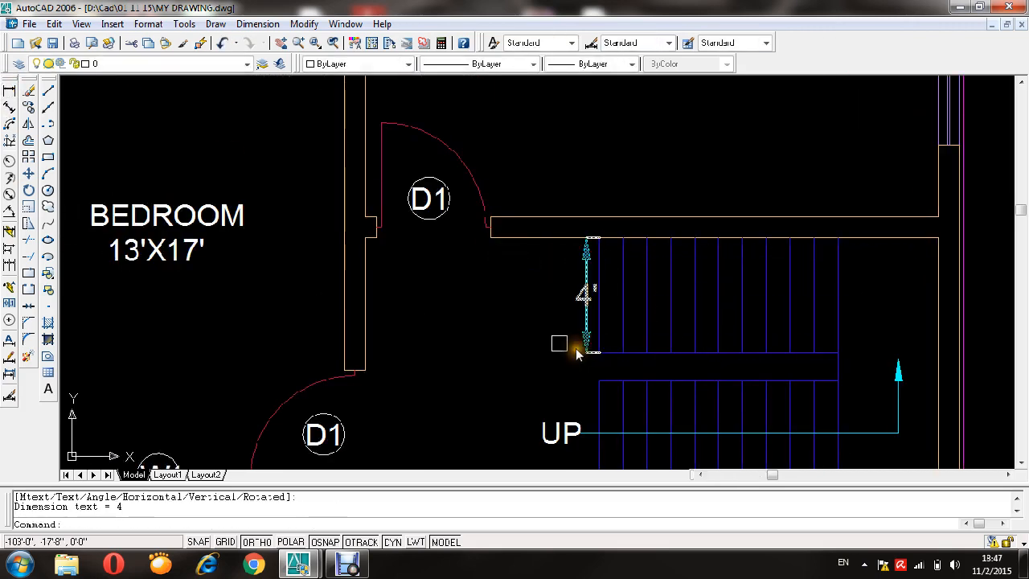
{"action": "scroll", "coordinate": [574, 349], "scroll_direction": "down", "scroll_amount": 2}
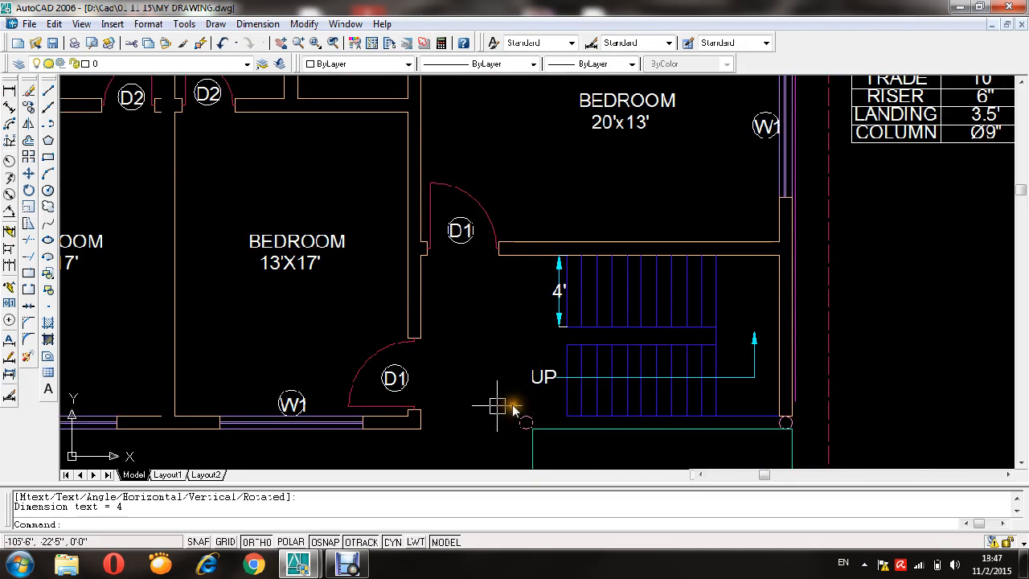
- Add a vertical linear dimension across both stair flights, placed on the landing beside their inner ends
{"action": "key", "text": "Return"}
{"action": "left_click", "coordinate": [716, 415]}
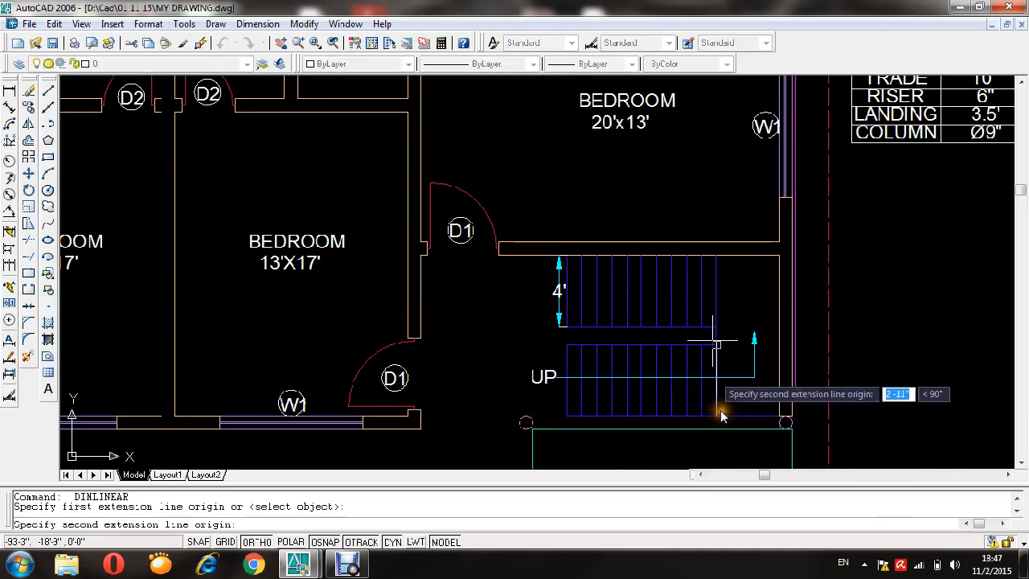
{"action": "left_click", "coordinate": [716, 255]}
{"action": "left_click", "coordinate": [731, 347]}
{"action": "scroll", "coordinate": [720, 411], "scroll_direction": "up", "scroll_amount": 2}
- Add a horizontal linear dimension from the lower flight's inner end to the wall for the landing, and save the drawing
{"action": "key", "text": "Return"}
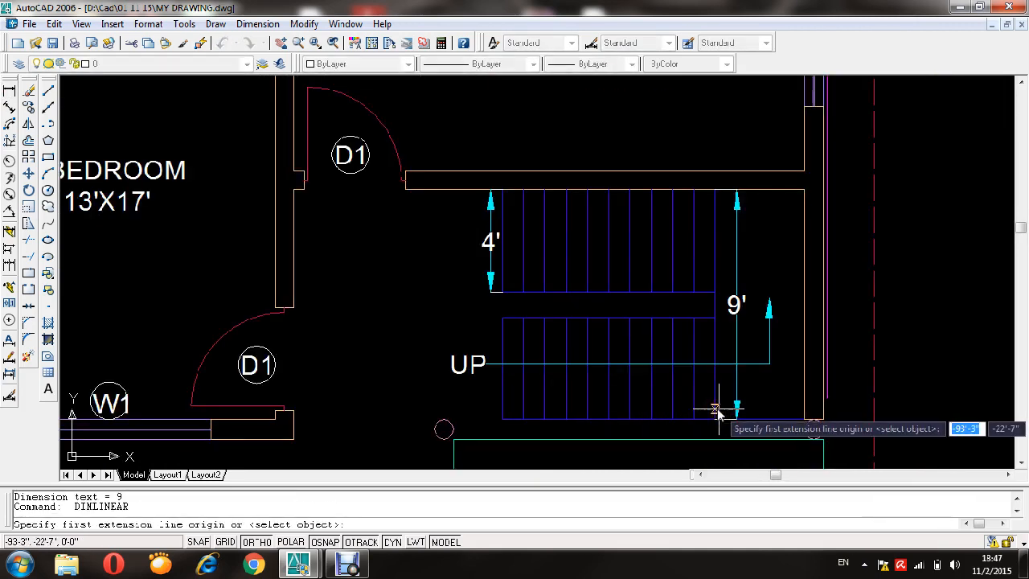
{"action": "left_click", "coordinate": [716, 416]}
{"action": "left_click", "coordinate": [803, 415]}
{"action": "left_click", "coordinate": [795, 398]}
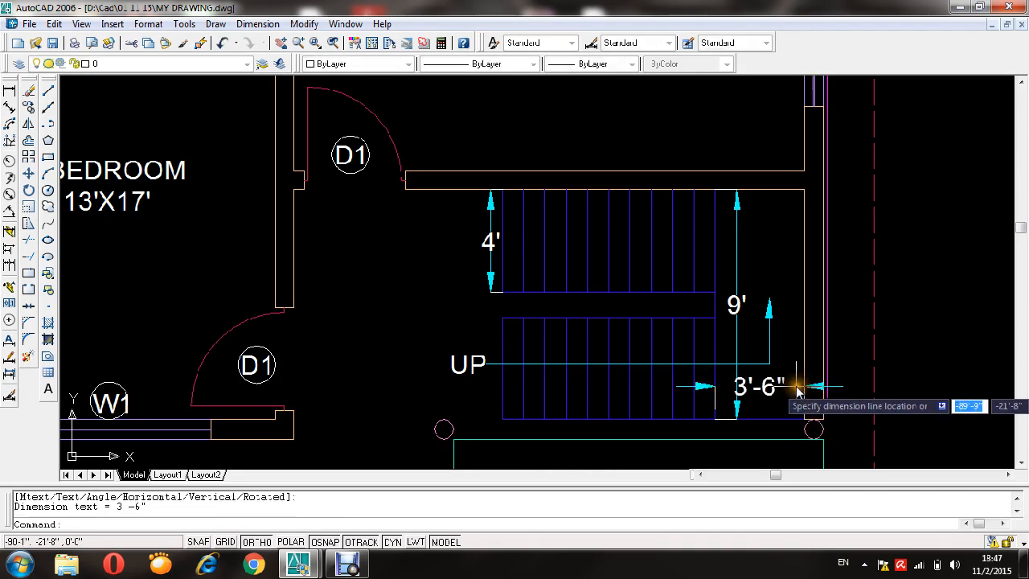
{"action": "scroll", "coordinate": [729, 347], "scroll_direction": "down", "scroll_amount": 3}
{"action": "key", "text": "Escape"}
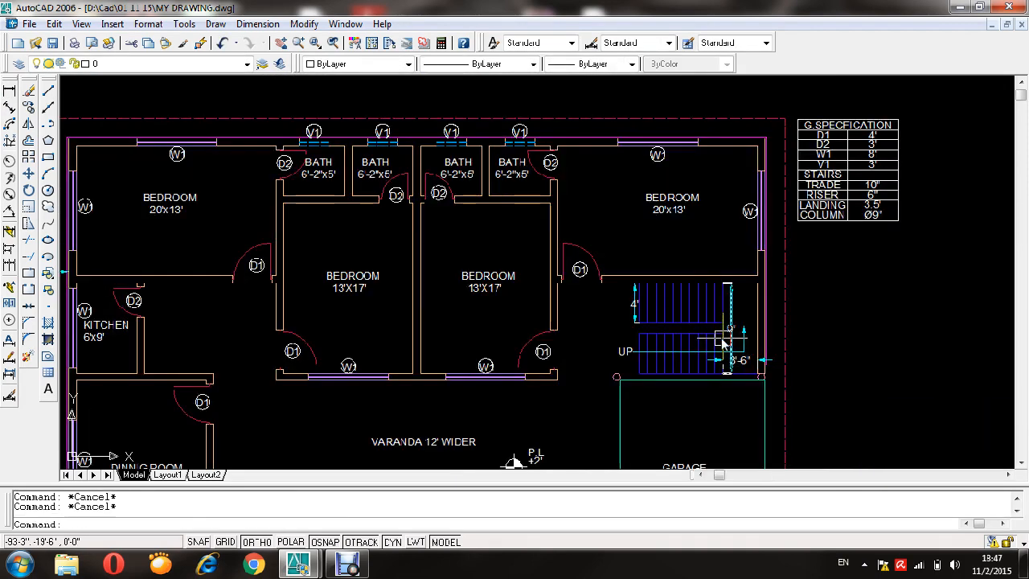
{"action": "scroll", "coordinate": [691, 221], "scroll_direction": "down", "scroll_amount": 3}
{"action": "scroll", "coordinate": [667, 225], "scroll_direction": "up", "scroll_amount": 4}
{"action": "scroll", "coordinate": [664, 224], "scroll_direction": "down", "scroll_amount": 2}
{"action": "scroll", "coordinate": [643, 241], "scroll_direction": "down", "scroll_amount": 1}
{"action": "key", "text": "Escape"}
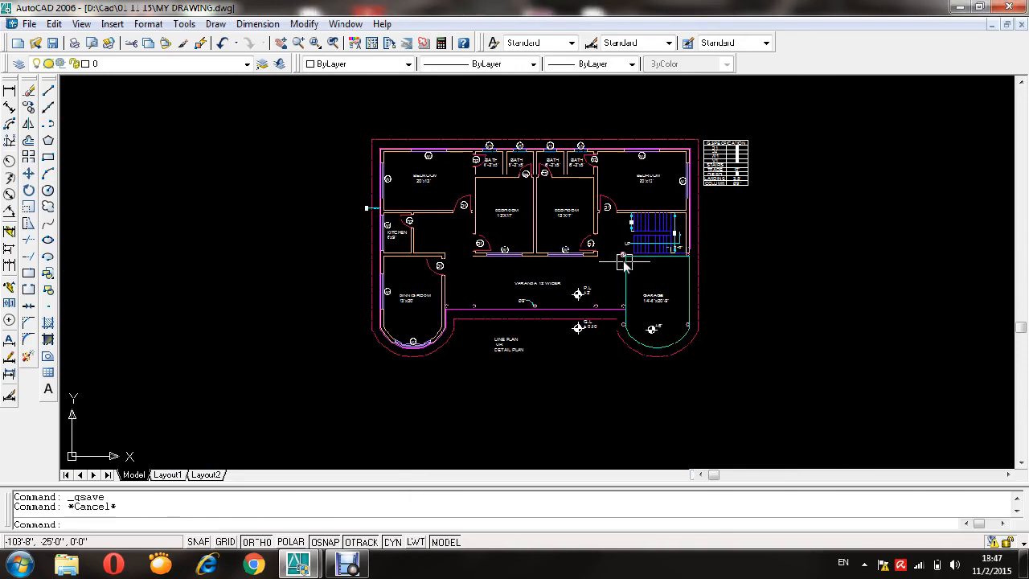
{"action": "key", "text": "Escape"}
- Add the single-line text GROUND FLOOR PLAN directly beneath DETAIL PLAN, using the default 0° rotation
{"action": "scroll", "coordinate": [530, 365], "scroll_direction": "up", "scroll_amount": 4}
{"action": "scroll", "coordinate": [530, 366], "scroll_direction": "up", "scroll_amount": 5}
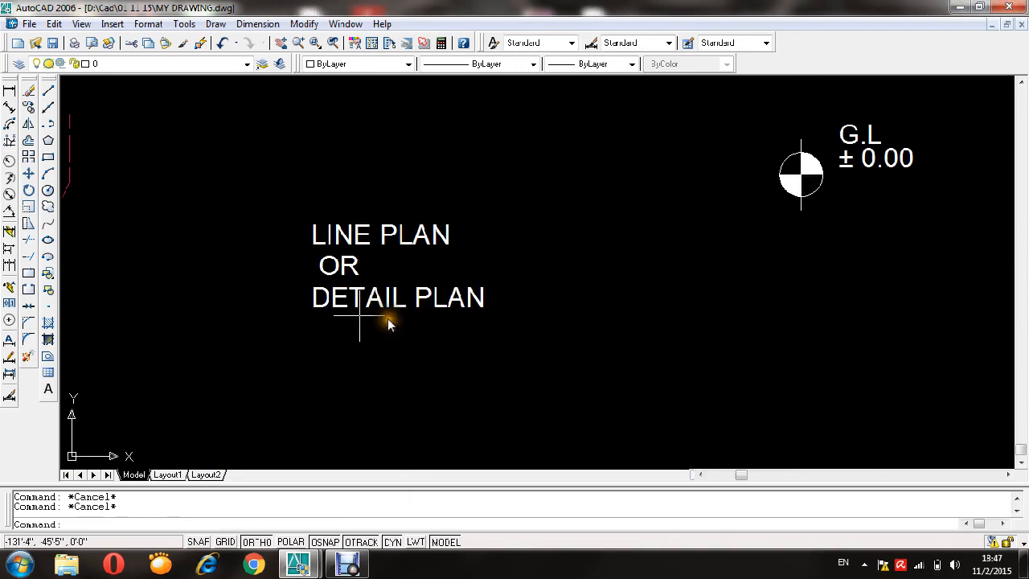
{"action": "middle_click_drag", "start_coordinate": [418, 365], "coordinate": [430, 379]}
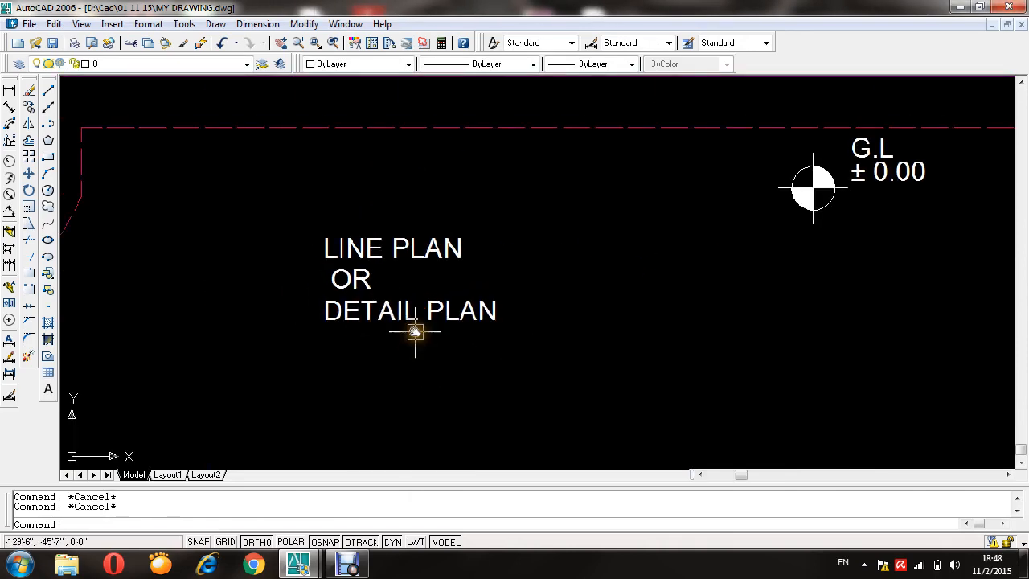
{"action": "type", "text": "text"}
{"action": "key", "text": "Return"}
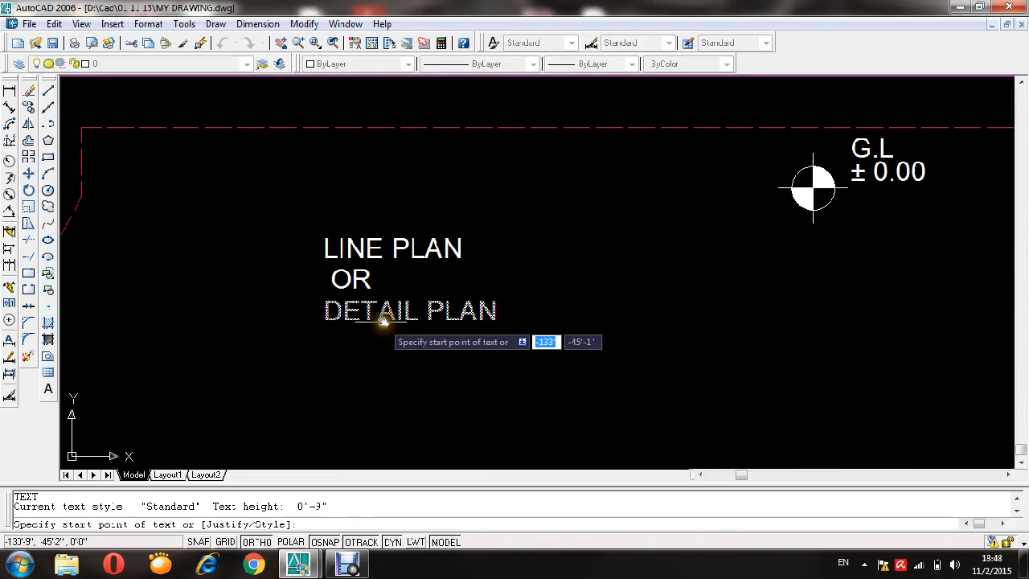
{"action": "scroll", "coordinate": [378, 329], "scroll_direction": "up", "scroll_amount": 3}
{"action": "scroll", "coordinate": [354, 321], "scroll_direction": "down", "scroll_amount": 5}
{"action": "scroll", "coordinate": [331, 317], "scroll_direction": "up", "scroll_amount": 5}
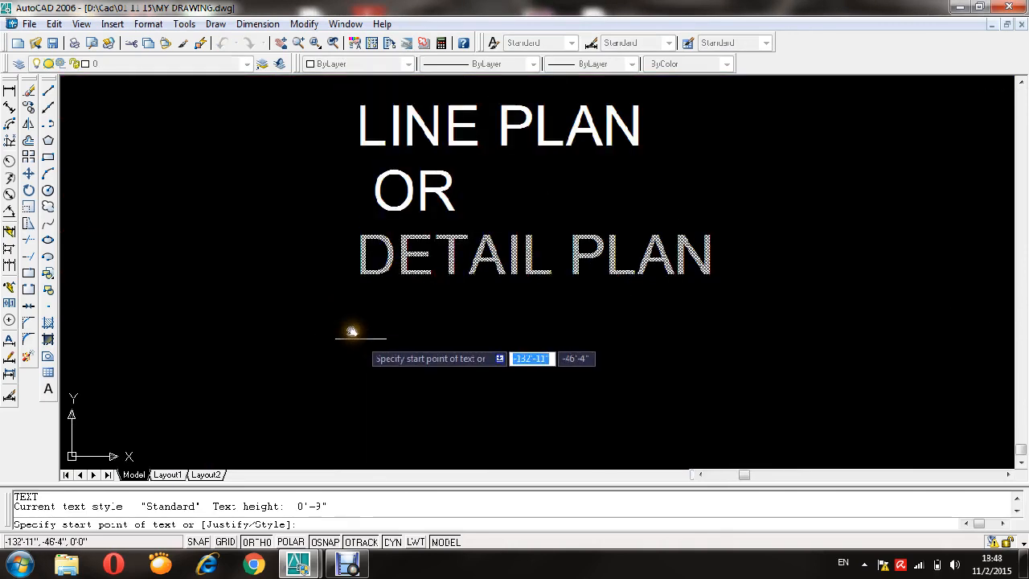
{"action": "left_click", "coordinate": [349, 315]}
{"action": "key", "text": "Return"}
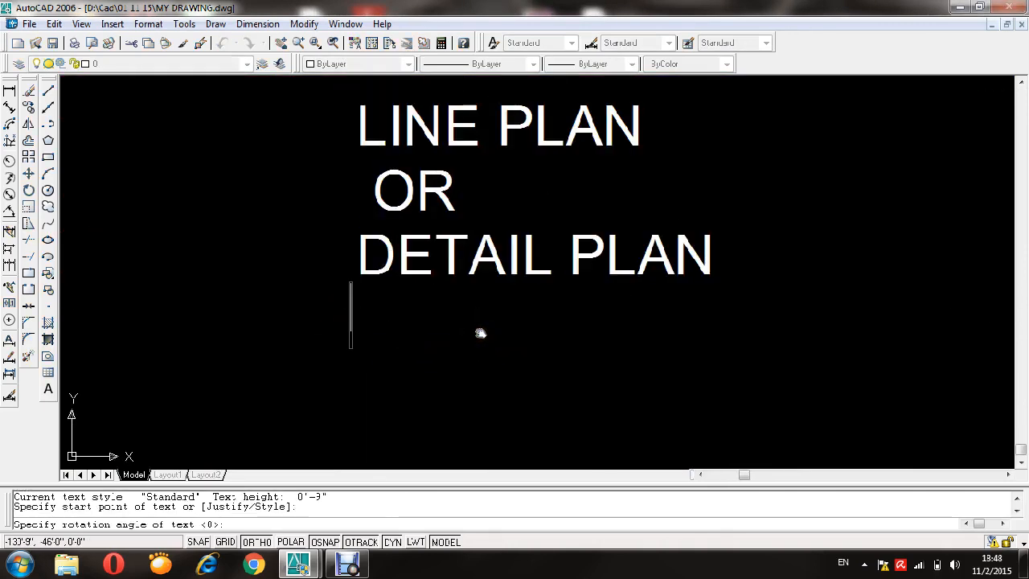
{"action": "type", "text": "GROUND "}
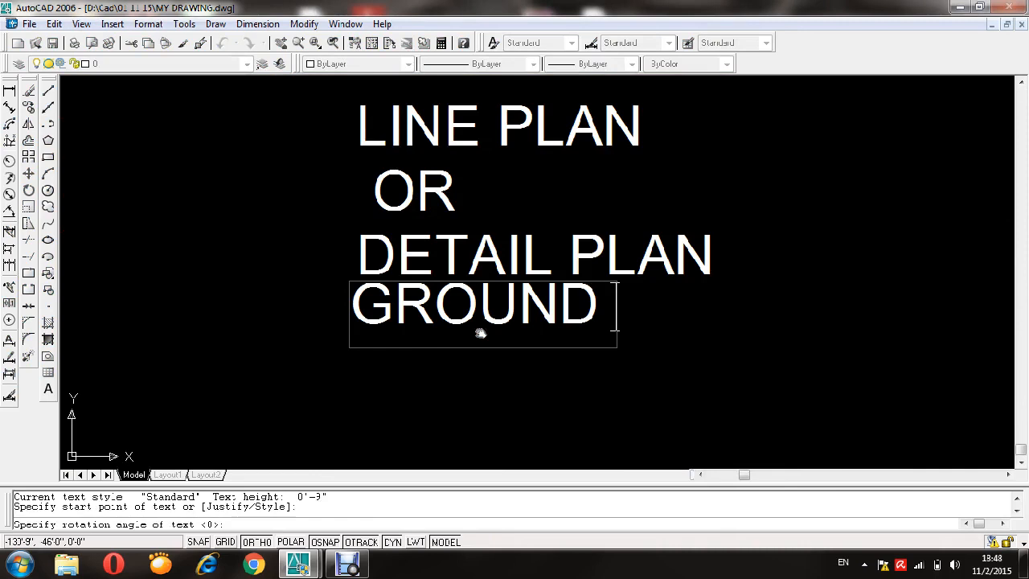
{"action": "type", "text": "FLOOR PLAN"}
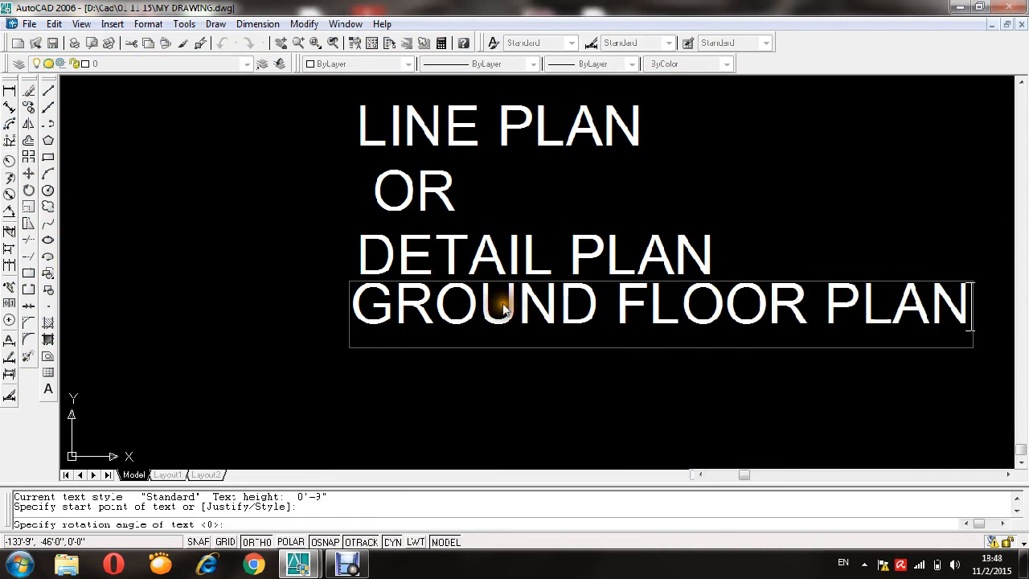
{"action": "key", "text": "Escape"}
- Move the GROUND FLOOR PLAN text slightly down so its spacing matches the title lines above
{"action": "scroll", "coordinate": [619, 334], "scroll_direction": "down", "scroll_amount": 2}
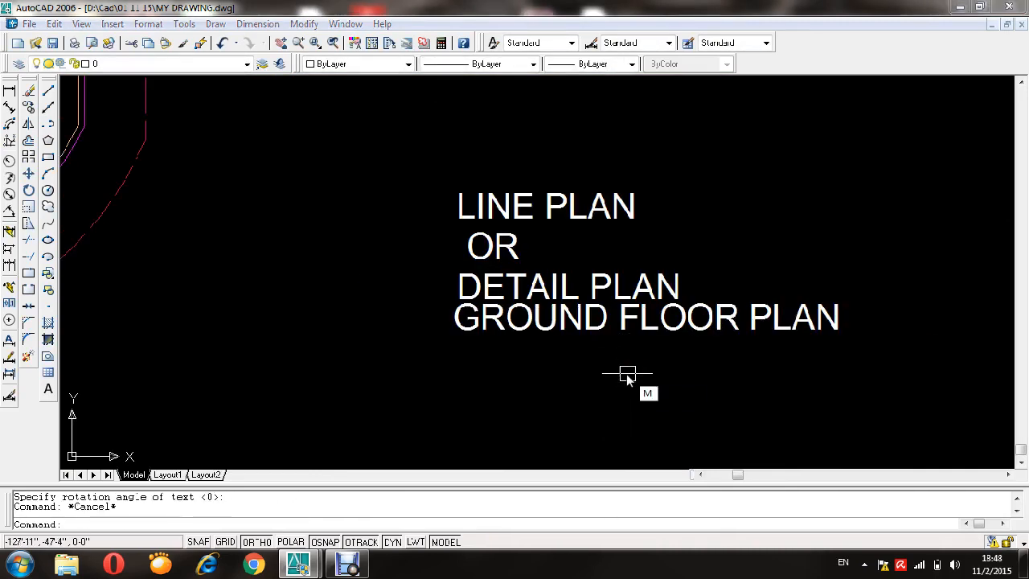
{"action": "type", "text": "m"}
{"action": "key", "text": "Return"}
{"action": "left_click", "coordinate": [642, 321]}
{"action": "key", "text": "Return"}
{"action": "left_click", "coordinate": [808, 212]}
{"action": "left_click", "coordinate": [807, 225]}
{"action": "key", "text": "Return"}
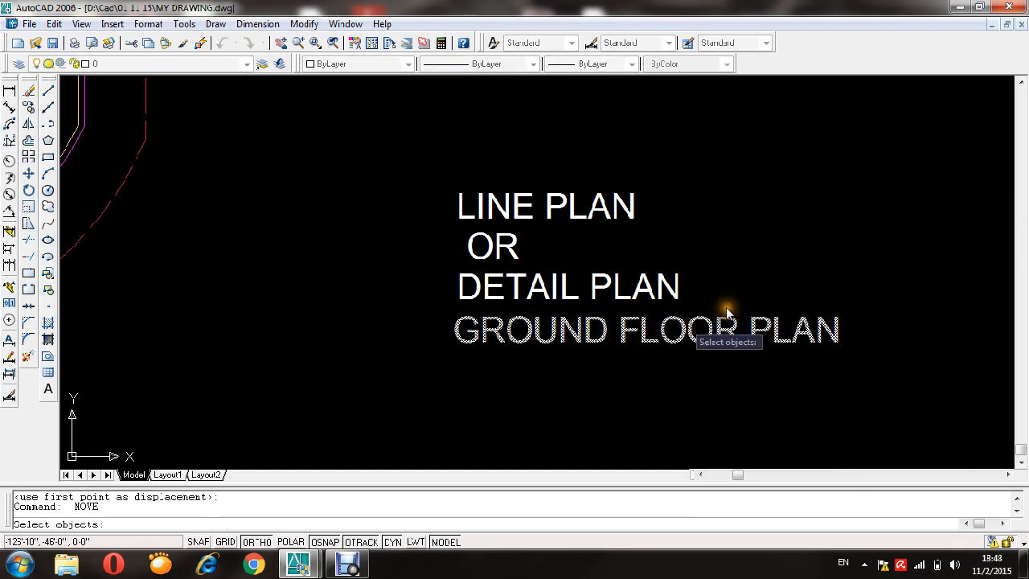
{"action": "scroll", "coordinate": [525, 354], "scroll_direction": "down", "scroll_amount": 4}
{"action": "key", "text": "Escape"}
{"action": "key", "text": "Escape"}
- Save the drawing under its current file name
{"action": "key", "text": "ctrl+shift+s"}
{"action": "key", "text": "Escape"}
{"action": "key", "text": "ctrl+s"}
{"action": "key", "text": "super"}
{"action": "key", "text": "super"}
{"action": "left_click", "coordinate": [587, 391]}
{"action": "left_click", "coordinate": [699, 320]}
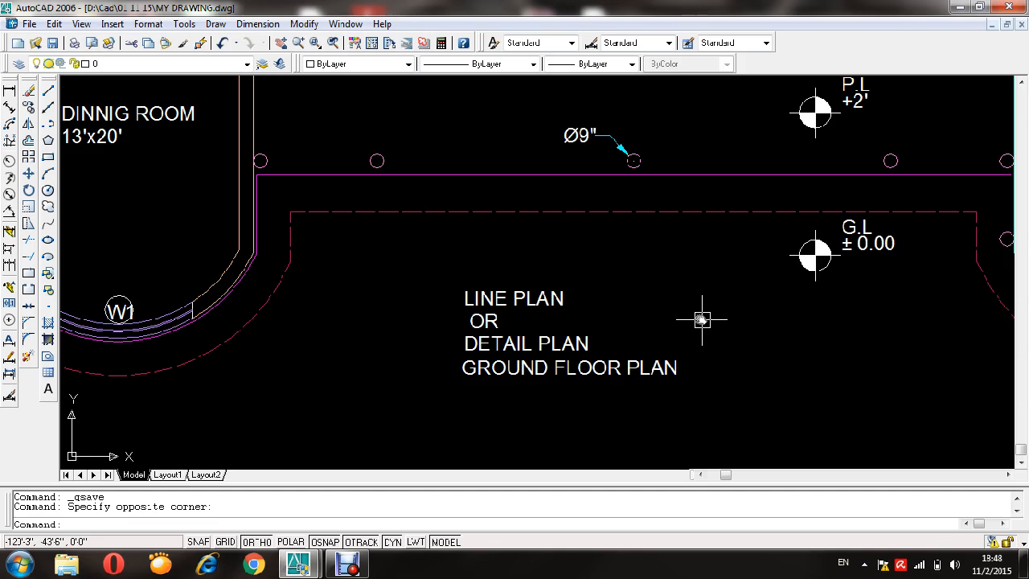
{"action": "key", "text": "Escape"}
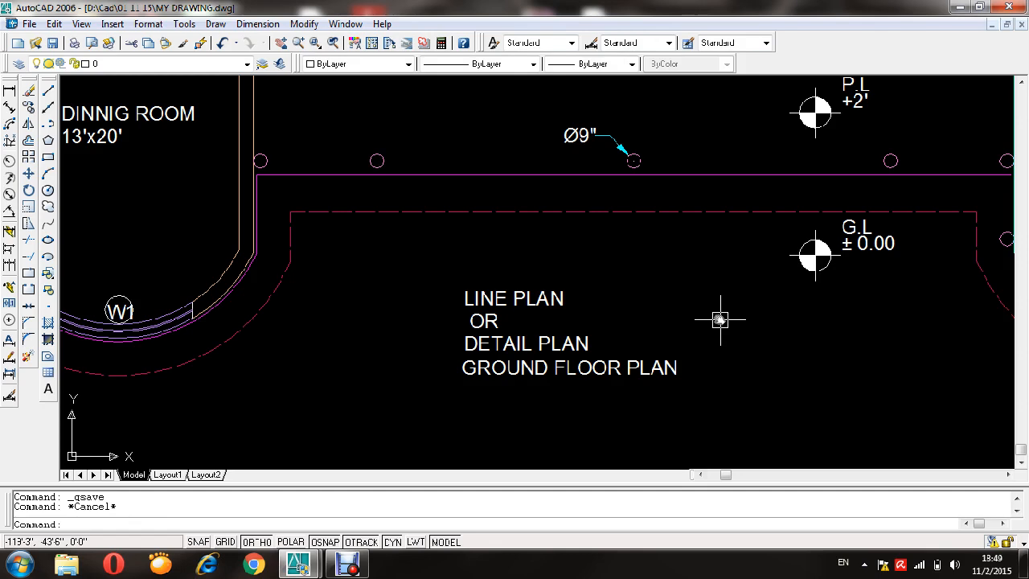
- Regenerate the model to refresh the drawing's display
{"action": "type", "text": "RE"}
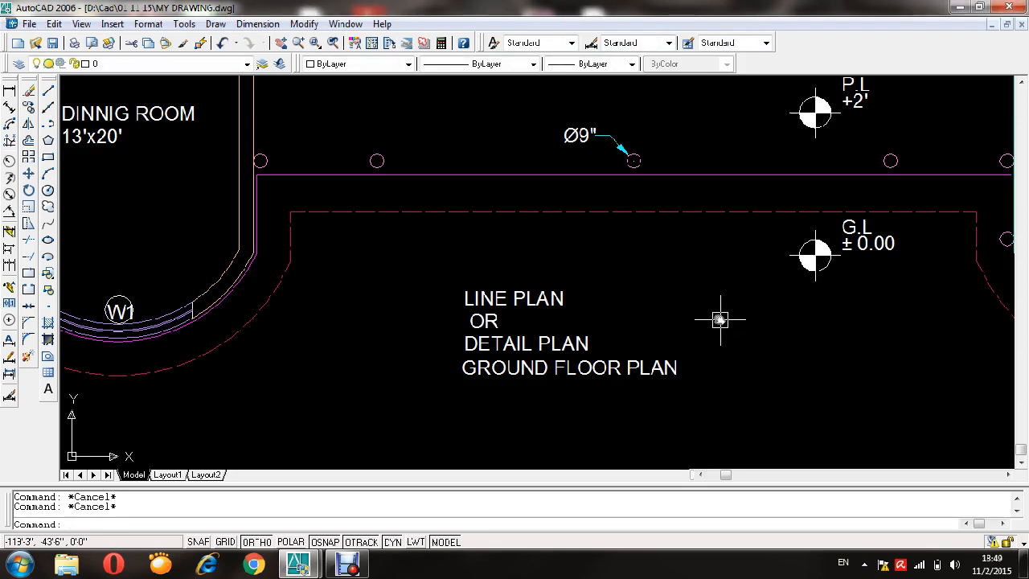
{"action": "key", "text": "Return"}
{"action": "scroll", "coordinate": [705, 335], "scroll_direction": "up", "scroll_amount": 3}
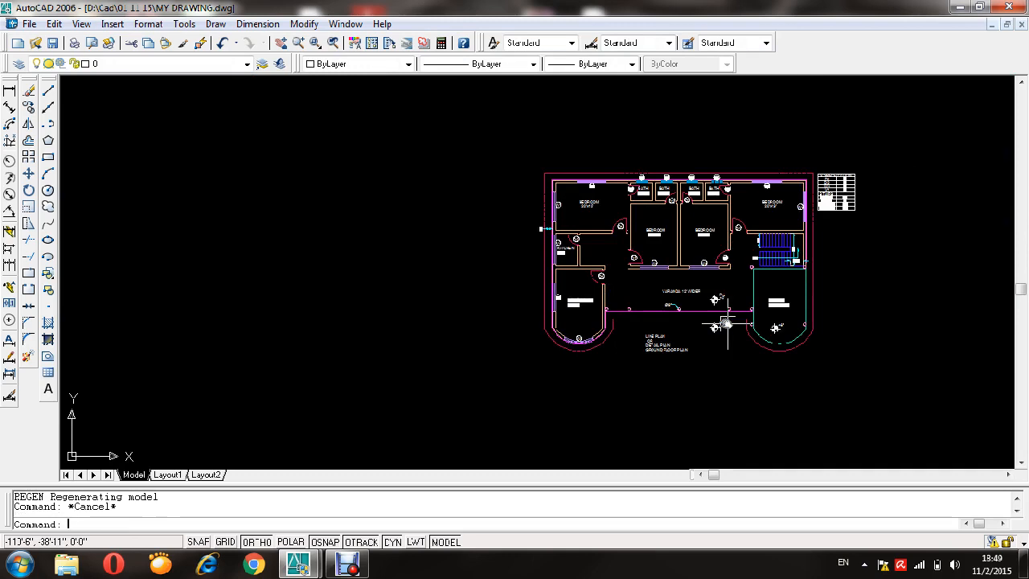
{"action": "key", "text": "Escape"}
- Copy the entire ground floor plan, including its specification table and titles, to the empty area straight above the original
{"action": "type", "text": "co"}
{"action": "key", "text": "Return"}
{"action": "left_click", "coordinate": [906, 138]}
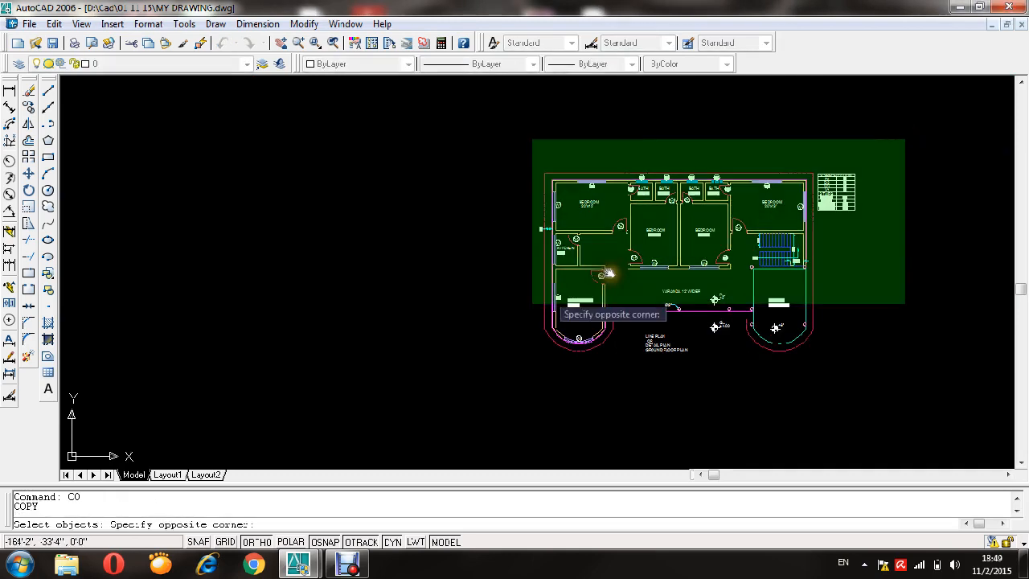
{"action": "left_click", "coordinate": [427, 398]}
{"action": "key", "text": "Return"}
{"action": "left_click", "coordinate": [458, 331]}
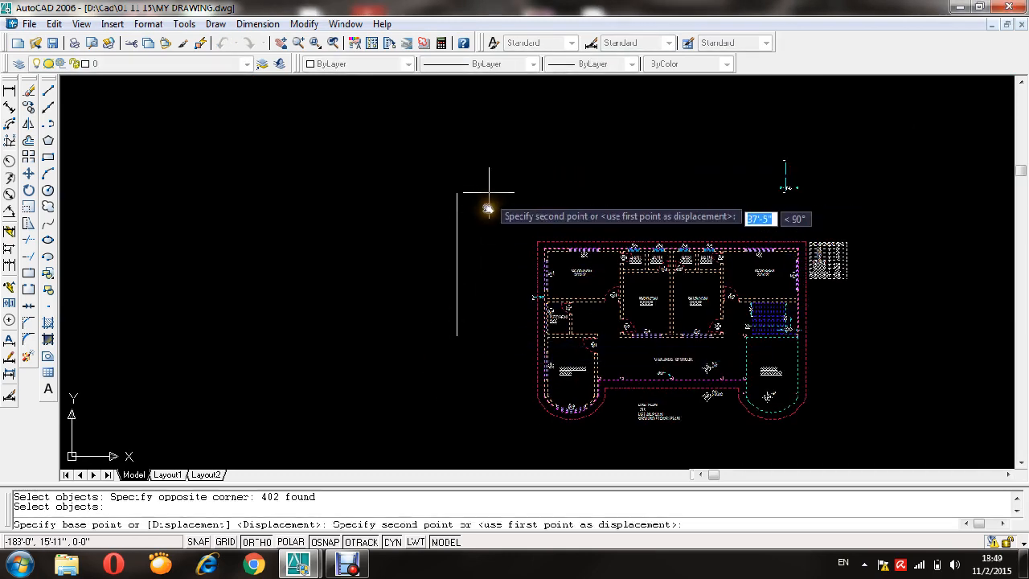
{"action": "middle_click_drag", "start_coordinate": [484, 224], "coordinate": [443, 429]}
{"action": "left_click", "coordinate": [464, 237]}
{"action": "scroll", "coordinate": [494, 163], "scroll_direction": "down", "scroll_amount": 3}
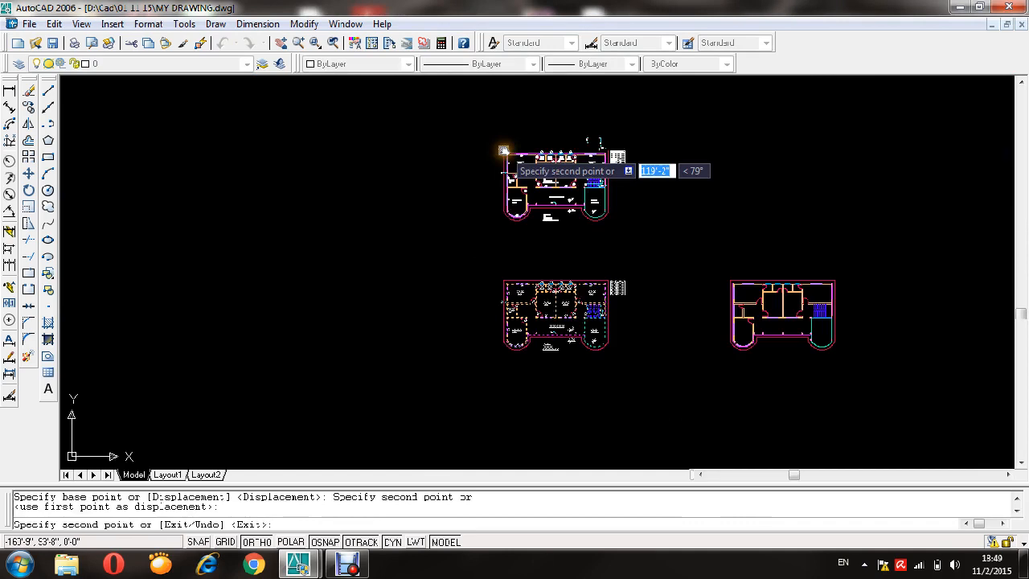
{"action": "scroll", "coordinate": [535, 218], "scroll_direction": "up", "scroll_amount": 1}
{"action": "key", "text": "Escape"}
{"action": "key", "text": "Escape"}
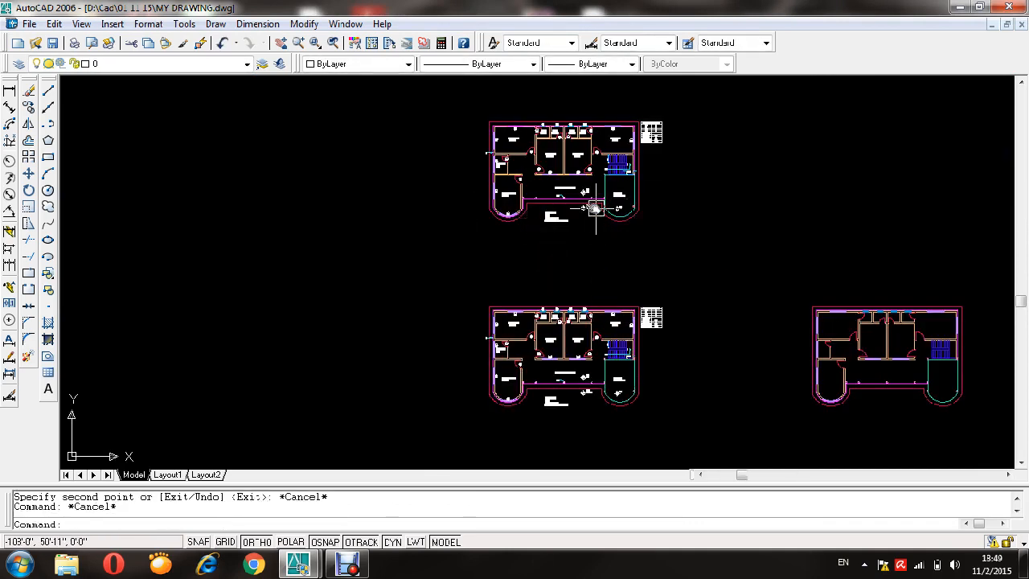
- Draw a horizontal cut line across the copied plan along the lower face of the kitchen and inner bedroom walls, past both sides
{"action": "scroll", "coordinate": [553, 157], "scroll_direction": "up", "scroll_amount": 5}
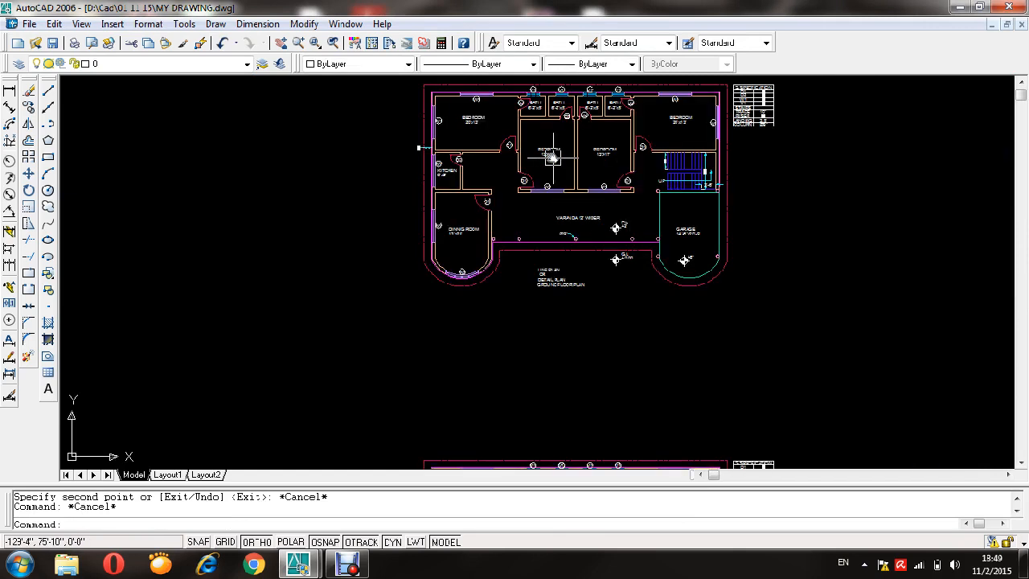
{"action": "middle_click_drag", "start_coordinate": [560, 219], "coordinate": [558, 233]}
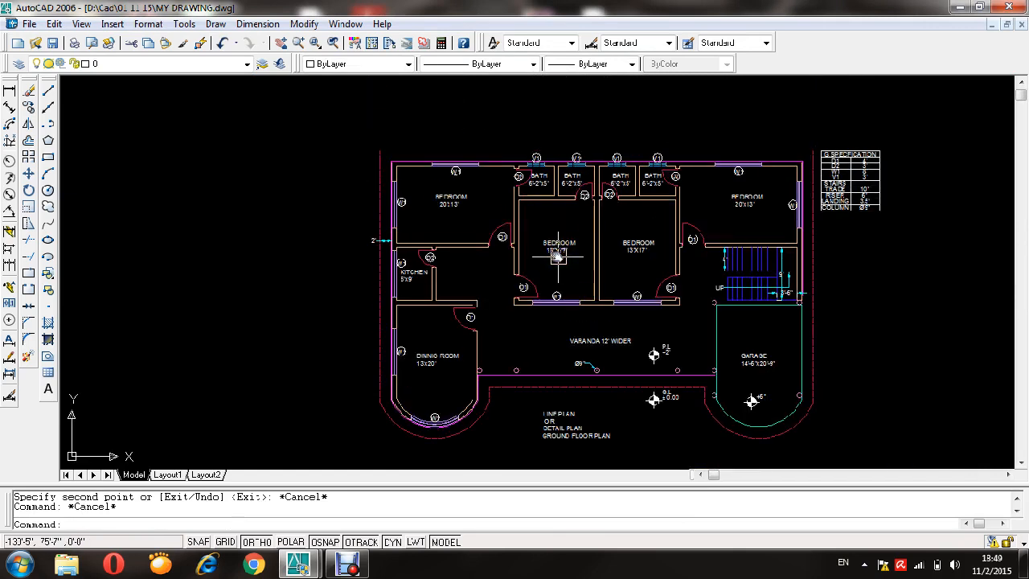
{"action": "type", "text": "l"}
{"action": "key", "text": "Return"}
{"action": "scroll", "coordinate": [844, 300], "scroll_direction": "up", "scroll_amount": 3}
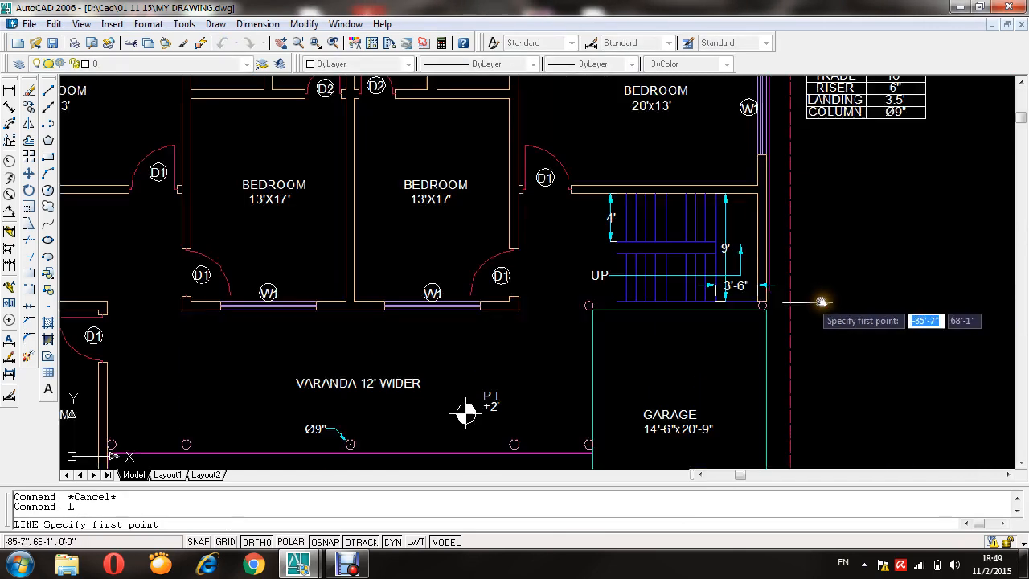
{"action": "middle_click_drag", "start_coordinate": [131, 294], "coordinate": [593, 444]}
{"action": "middle_click_drag", "start_coordinate": [478, 456], "coordinate": [474, 262]}
{"action": "scroll", "coordinate": [393, 245], "scroll_direction": "up", "scroll_amount": 2}
{"action": "scroll", "coordinate": [393, 244], "scroll_direction": "up", "scroll_amount": 4}
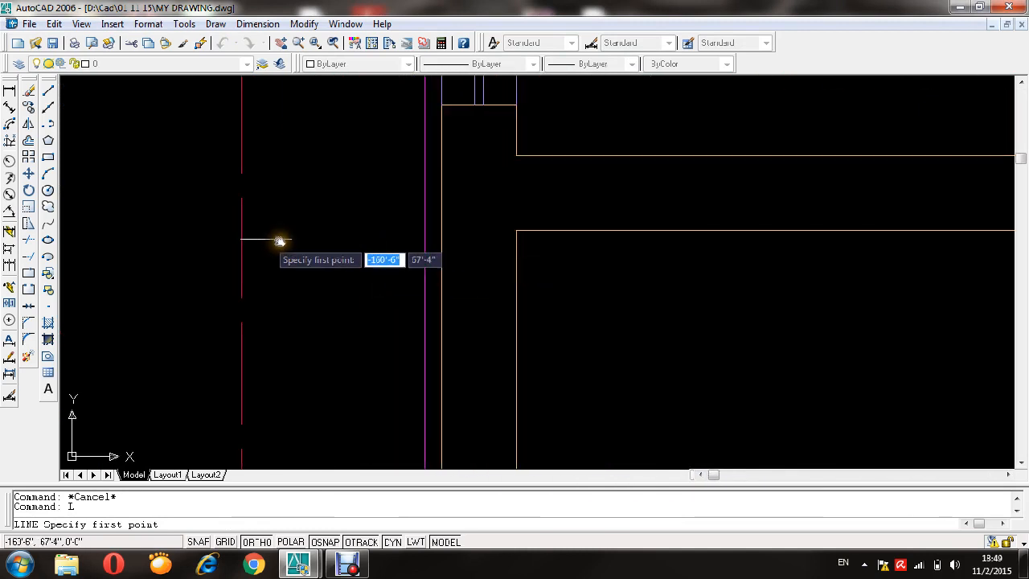
{"action": "left_click", "coordinate": [195, 232]}
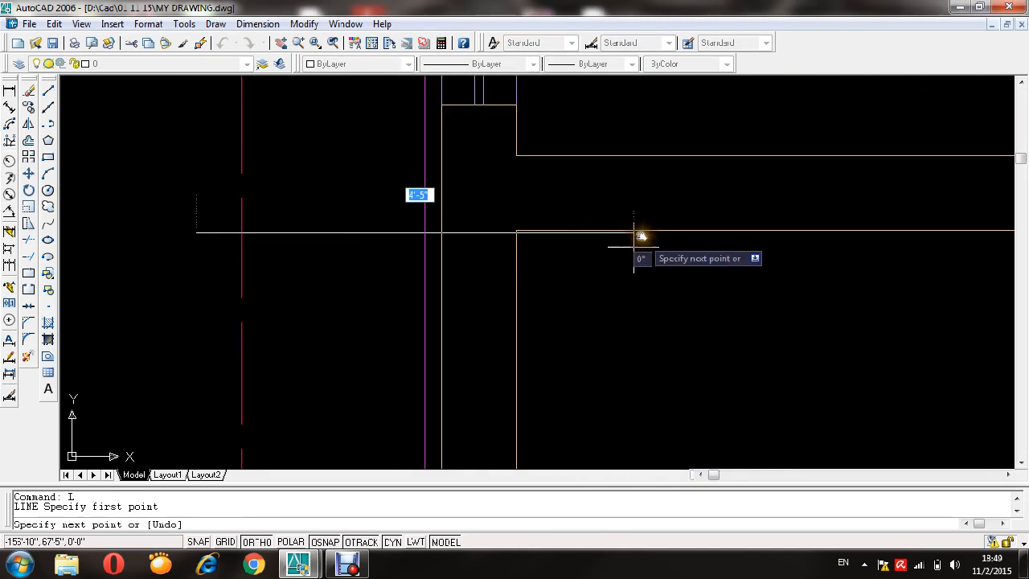
{"action": "scroll", "coordinate": [522, 233], "scroll_direction": "down", "scroll_amount": 5}
{"action": "left_click", "coordinate": [834, 232]}
{"action": "key", "text": "Escape"}
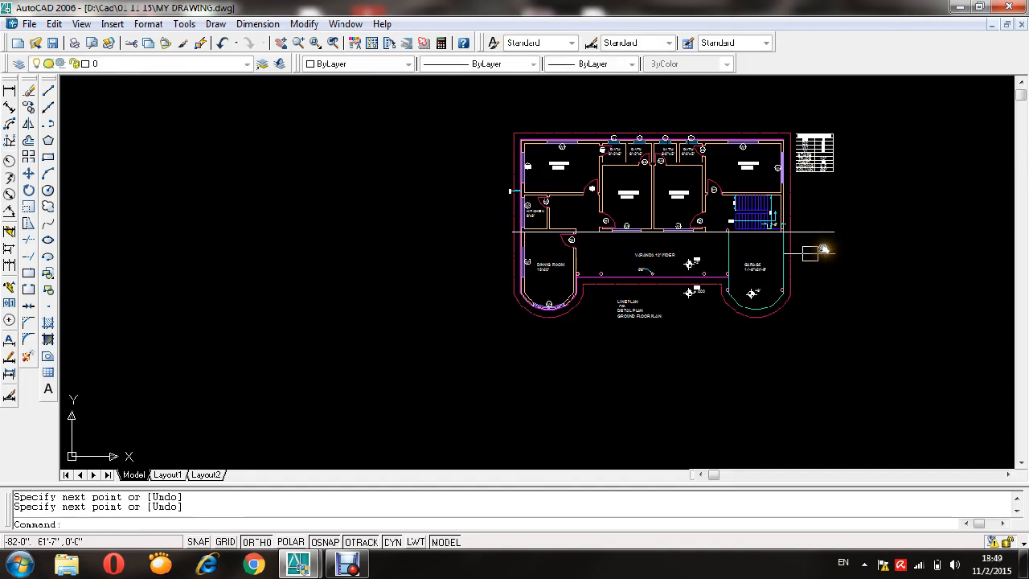
- Trim all lines of the copied plan that extend below the horizontal cut line
{"action": "type", "text": "tr"}
{"action": "key", "text": "Return"}
{"action": "key", "text": "Return"}
{"action": "left_click", "coordinate": [818, 242]}
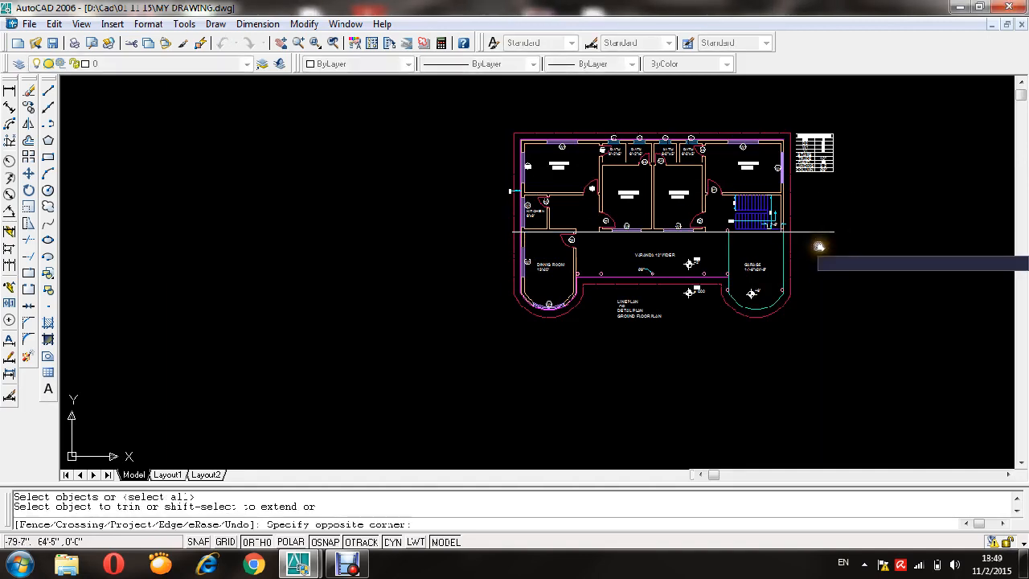
{"action": "left_click", "coordinate": [413, 363]}
{"action": "key", "text": "Escape"}
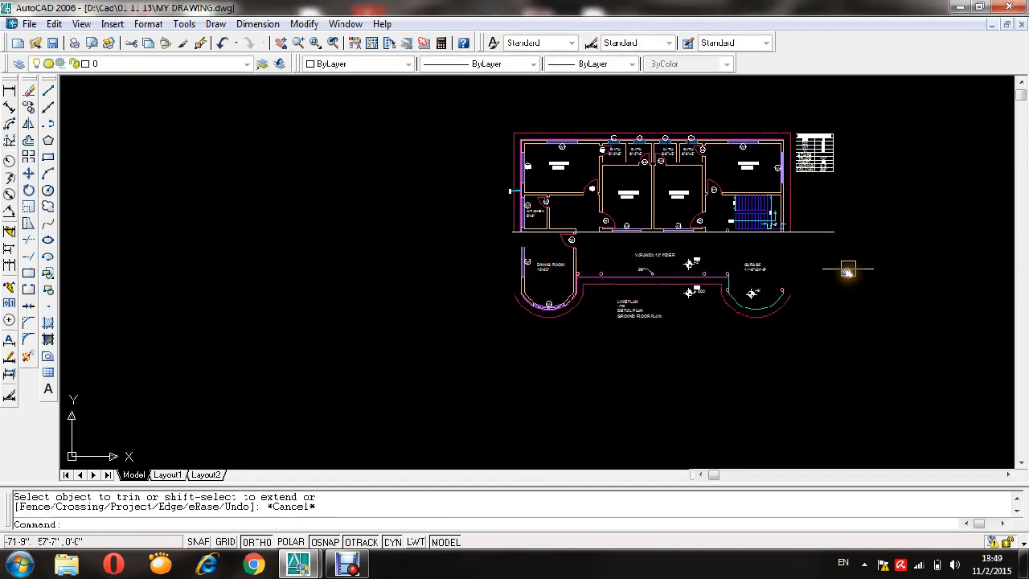
- Erase the remaining dining room, veranda, garage and title objects below the cut line
{"action": "left_click", "coordinate": [846, 239]}
{"action": "left_click", "coordinate": [460, 358]}
{"action": "key", "text": "Delete"}
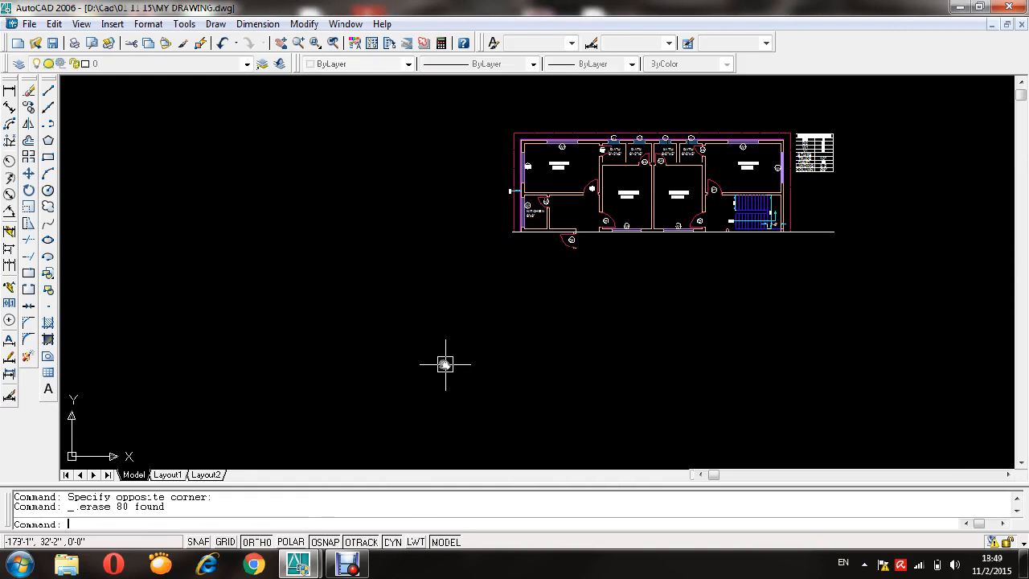
- Erase the former dining room door below the cut line, including its leaf, swing arc, D1 tag and lower jamb
{"action": "scroll", "coordinate": [563, 242], "scroll_direction": "up", "scroll_amount": 6}
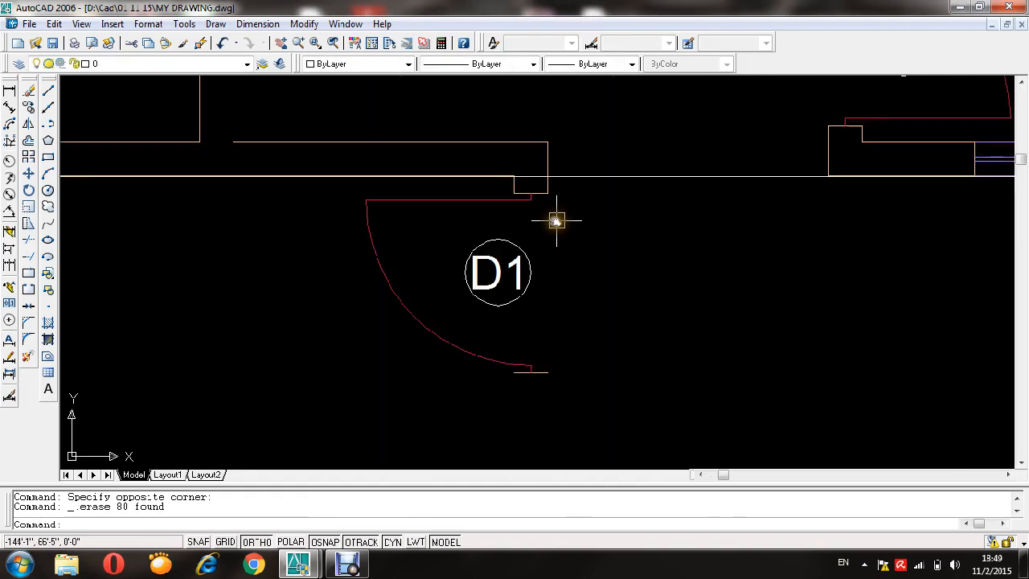
{"action": "left_click", "coordinate": [475, 197]}
{"action": "left_click", "coordinate": [426, 296]}
{"action": "left_click", "coordinate": [392, 299]}
{"action": "key", "text": "Delete"}
{"action": "left_click", "coordinate": [549, 262]}
{"action": "left_click", "coordinate": [342, 319]}
{"action": "key", "text": "Delete"}
{"action": "left_click", "coordinate": [579, 319]}
{"action": "left_click", "coordinate": [505, 378]}
{"action": "key", "text": "Delete"}
- Erase the leftover wall end and jamb pieces at the former dining room door opening
{"action": "scroll", "coordinate": [527, 181], "scroll_direction": "up", "scroll_amount": 5}
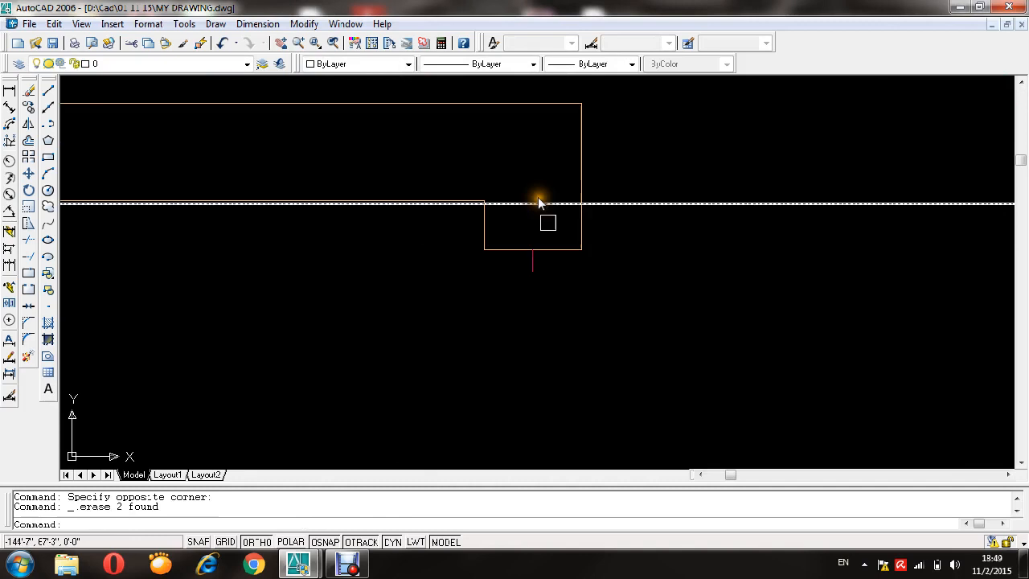
{"action": "left_click", "coordinate": [522, 148]}
{"action": "key", "text": "Delete"}
{"action": "left_click", "coordinate": [558, 230]}
{"action": "left_click", "coordinate": [480, 301]}
{"action": "key", "text": "Delete"}
{"action": "scroll", "coordinate": [450, 241], "scroll_direction": "down", "scroll_amount": 6}
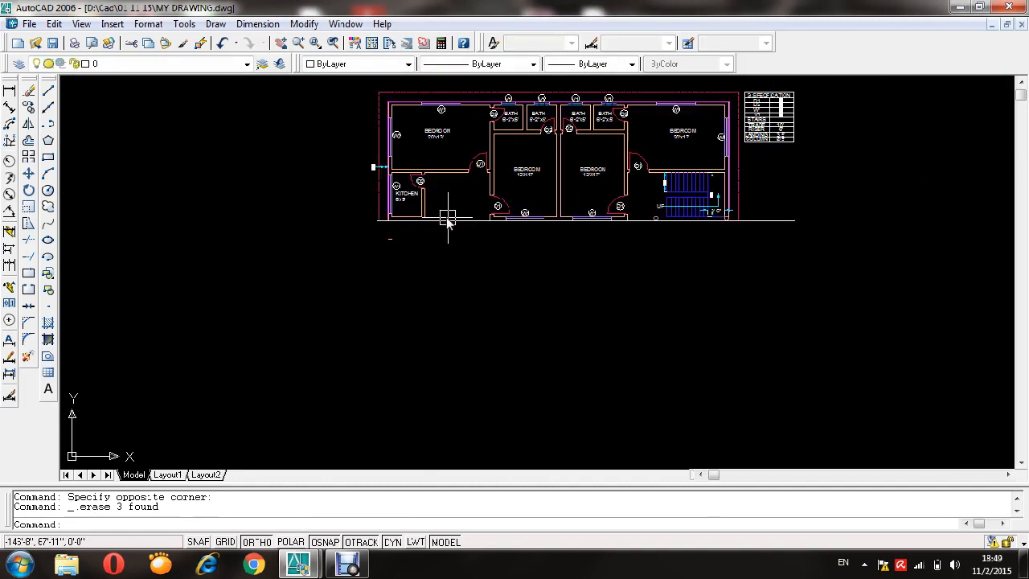
- Erase the stray short wall line left beneath the kitchen of the copied plan
{"action": "scroll", "coordinate": [446, 225], "scroll_direction": "up", "scroll_amount": 3}
{"action": "left_click", "coordinate": [270, 304]}
{"action": "left_click", "coordinate": [316, 221]}
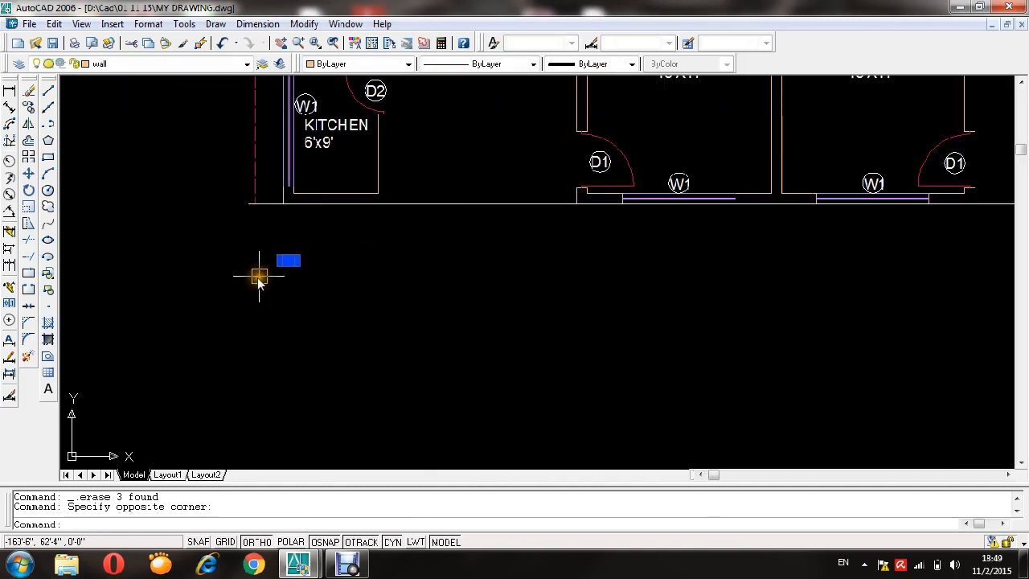
{"action": "right_click", "coordinate": [259, 275]}
{"action": "left_click", "coordinate": [340, 373]}
{"action": "scroll", "coordinate": [333, 268], "scroll_direction": "down", "scroll_amount": 4}
{"action": "scroll", "coordinate": [370, 426], "scroll_direction": "up", "scroll_amount": 5}
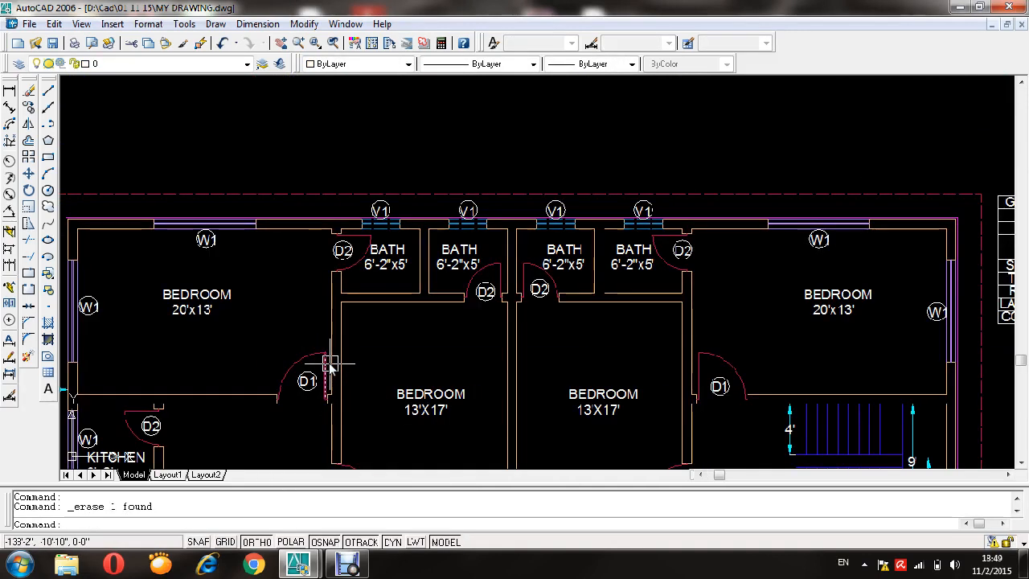
- Erase the horizontal cut line and the leftover green garage line between the columns below the stairs
{"action": "scroll", "coordinate": [436, 363], "scroll_direction": "down", "scroll_amount": 8}
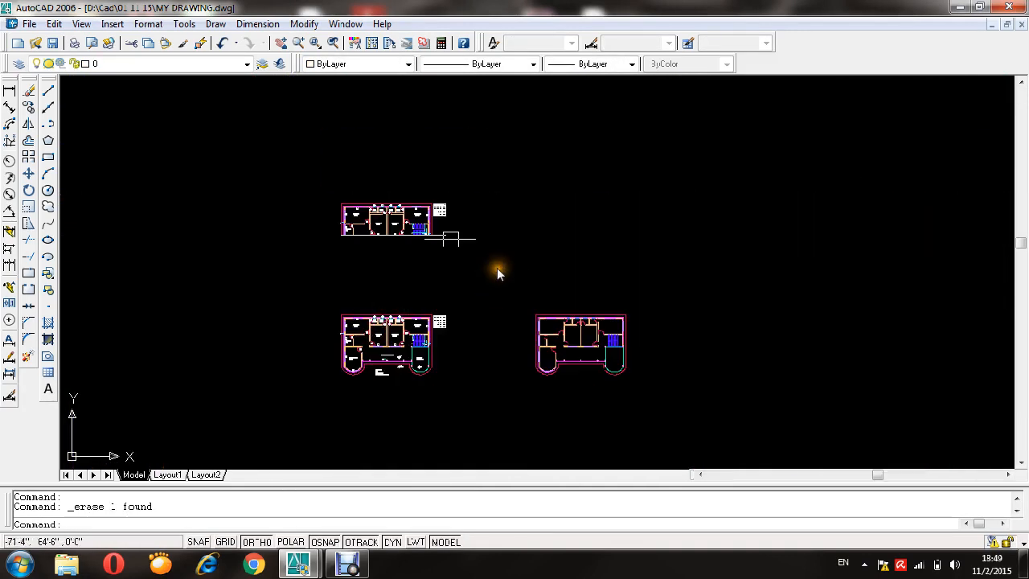
{"action": "scroll", "coordinate": [482, 289], "scroll_direction": "up", "scroll_amount": 5}
{"action": "scroll", "coordinate": [402, 326], "scroll_direction": "up", "scroll_amount": 5}
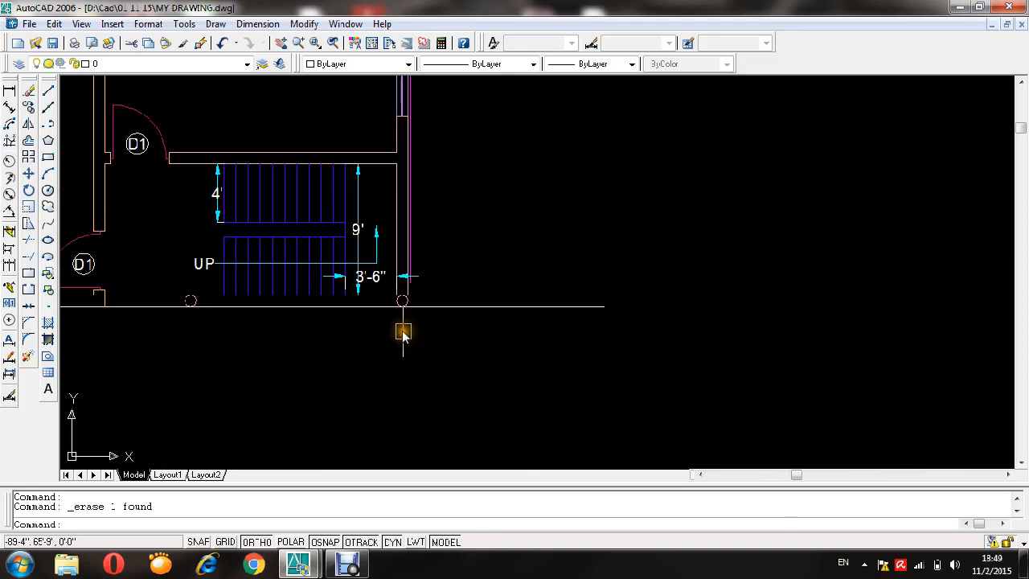
{"action": "left_click", "coordinate": [478, 306]}
{"action": "type", "text": "E"}
{"action": "key", "text": "Return"}
{"action": "scroll", "coordinate": [249, 320], "scroll_direction": "up", "scroll_amount": 2}
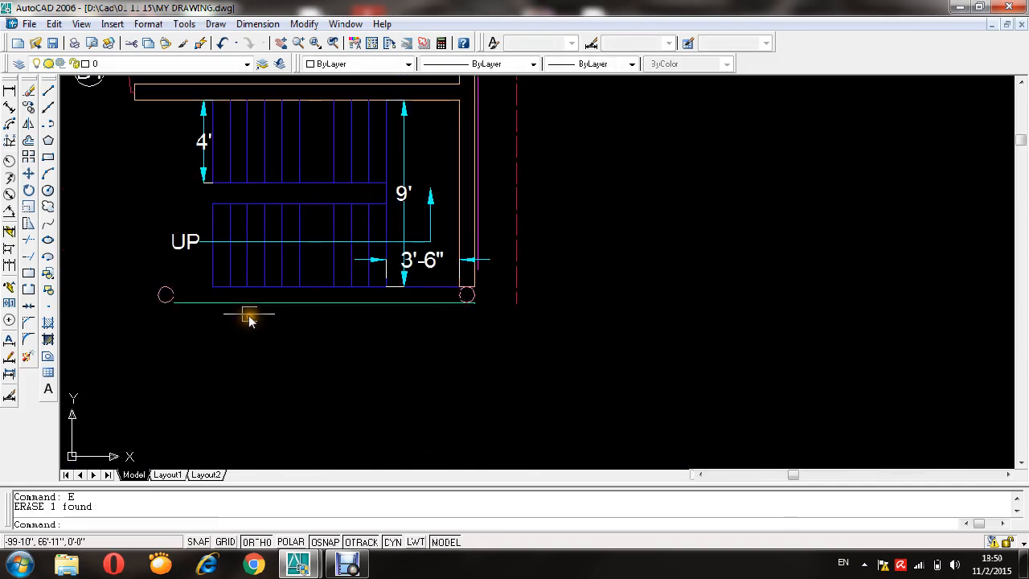
{"action": "scroll", "coordinate": [474, 312], "scroll_direction": "up", "scroll_amount": 7}
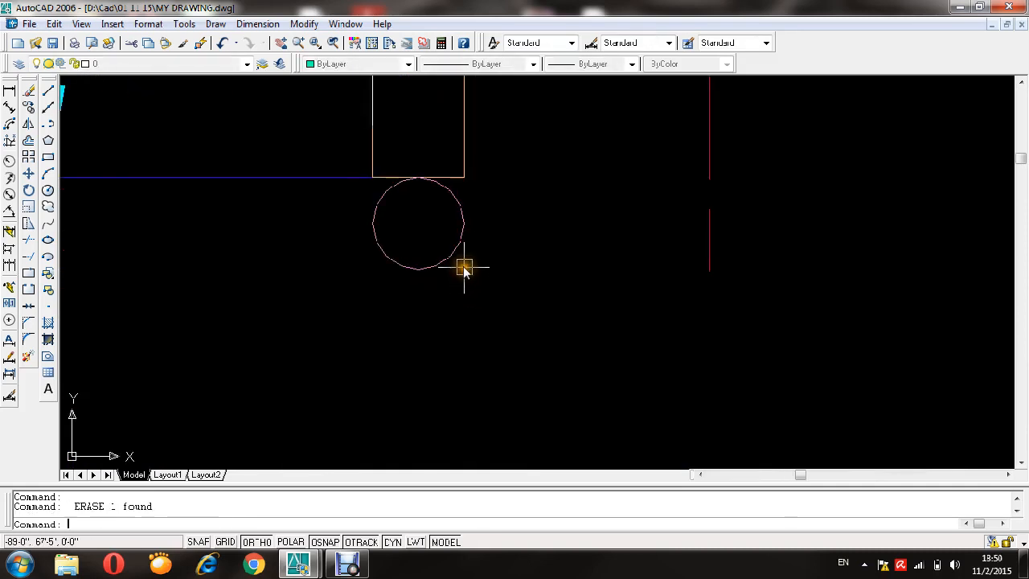
{"action": "scroll", "coordinate": [463, 267], "scroll_direction": "down", "scroll_amount": 6}
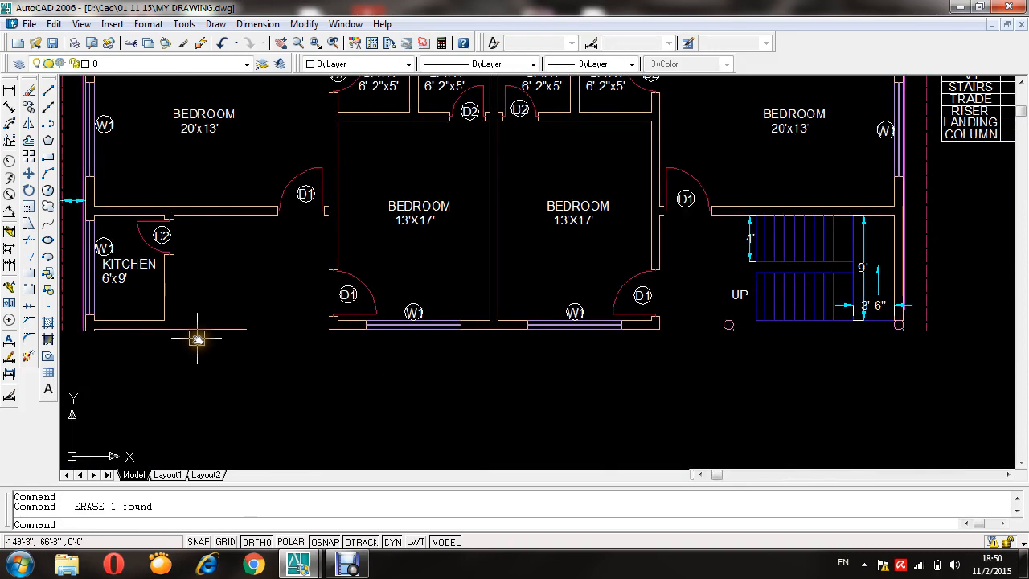
- Fillet the kitchen's lower outer wall line with its right and left outer wall lines to close both corners
{"action": "scroll", "coordinate": [325, 326], "scroll_direction": "up", "scroll_amount": 5}
{"action": "scroll", "coordinate": [351, 310], "scroll_direction": "down", "scroll_amount": 6}
{"action": "scroll", "coordinate": [221, 298], "scroll_direction": "up", "scroll_amount": 4}
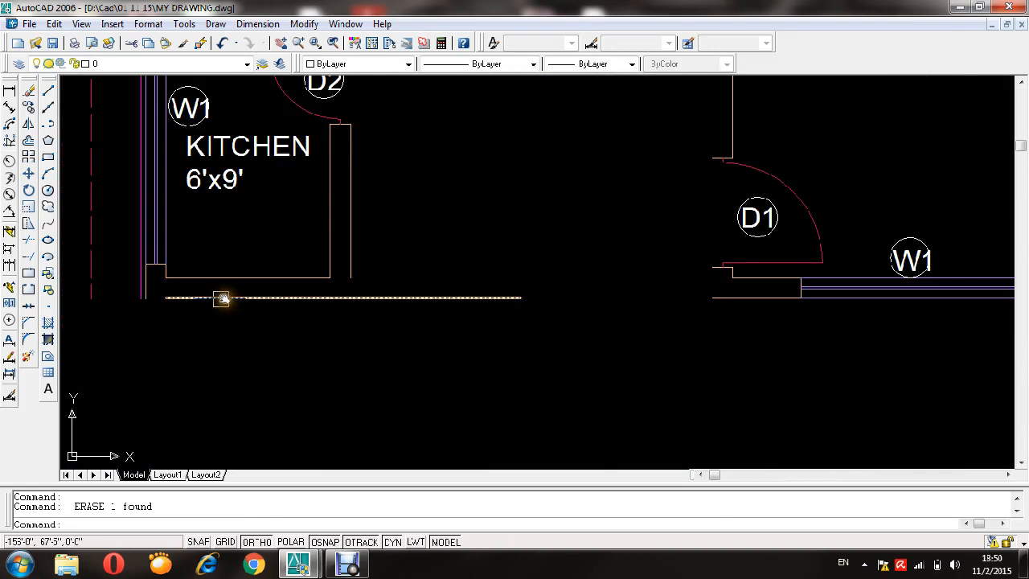
{"action": "type", "text": "f"}
{"action": "key", "text": "Return"}
{"action": "left_click", "coordinate": [230, 298]}
{"action": "left_click", "coordinate": [345, 257]}
{"action": "key", "text": "Return"}
{"action": "left_click", "coordinate": [209, 297]}
{"action": "scroll", "coordinate": [163, 294], "scroll_direction": "up", "scroll_amount": 7}
{"action": "left_click", "coordinate": [96, 254]}
{"action": "key", "text": "Return"}
{"action": "key", "text": "Escape"}
{"action": "scroll", "coordinate": [431, 271], "scroll_direction": "down", "scroll_amount": 4}
{"action": "scroll", "coordinate": [471, 271], "scroll_direction": "up", "scroll_amount": 6}
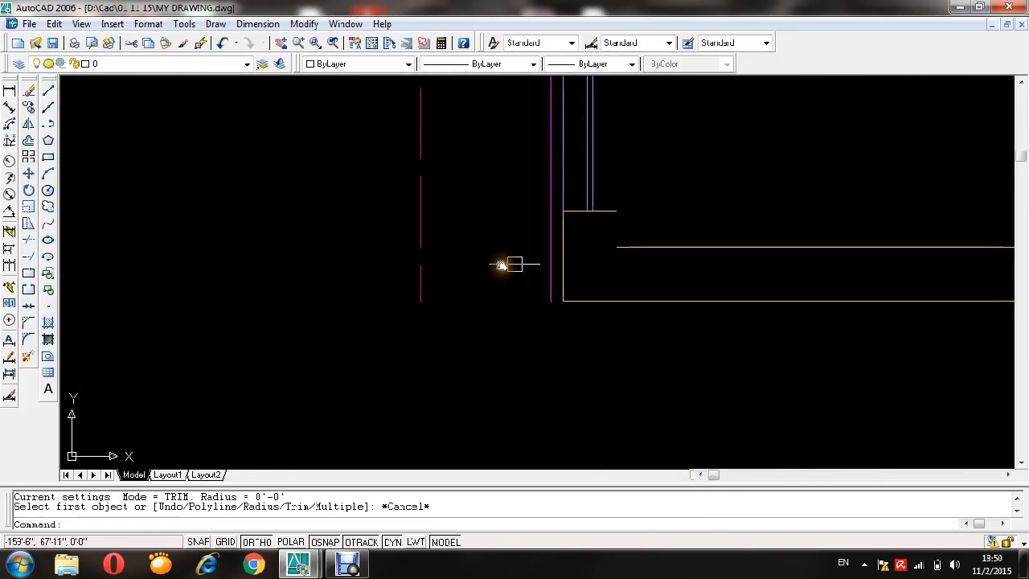
- Erase the magenta lines running outside the left, upper and right exterior walls of the copied plan
{"action": "left_click", "coordinate": [551, 267]}
{"action": "type", "text": "e"}
{"action": "key", "text": "Return"}
{"action": "scroll", "coordinate": [506, 271], "scroll_direction": "down", "scroll_amount": 4}
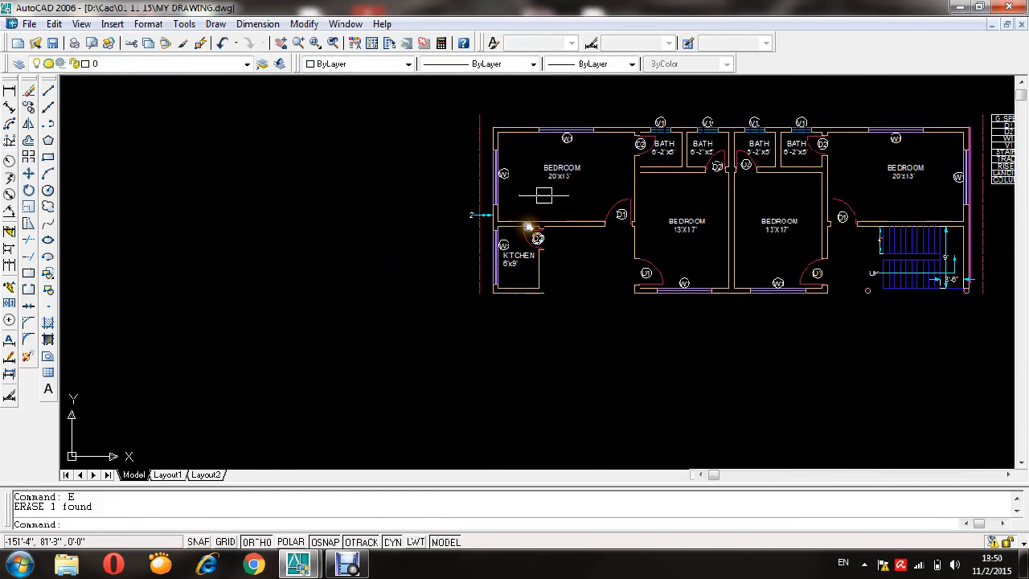
{"action": "scroll", "coordinate": [551, 108], "scroll_direction": "up", "scroll_amount": 5}
{"action": "scroll", "coordinate": [383, 223], "scroll_direction": "up", "scroll_amount": 2}
{"action": "scroll", "coordinate": [373, 219], "scroll_direction": "down", "scroll_amount": 8}
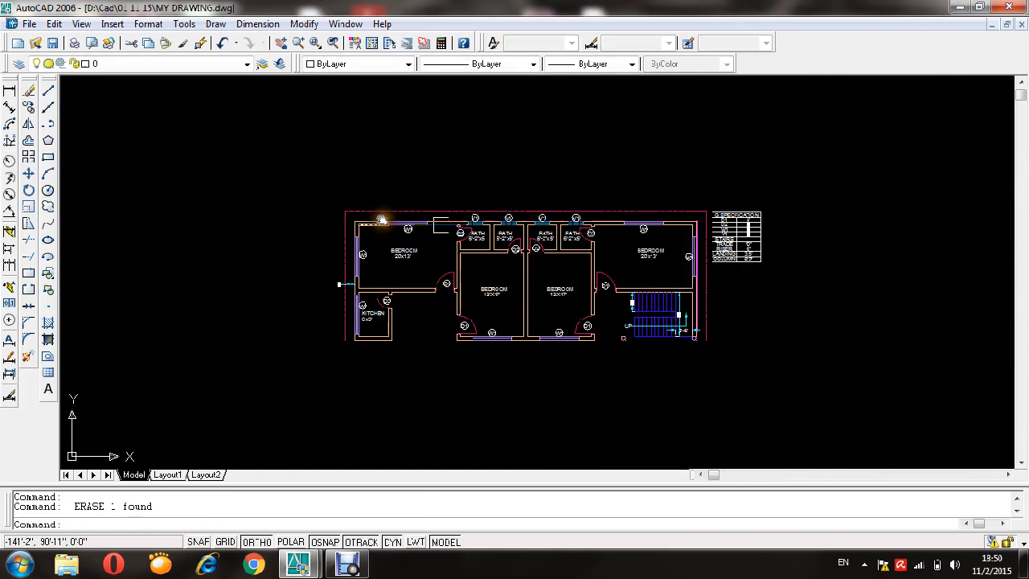
{"action": "scroll", "coordinate": [727, 217], "scroll_direction": "up", "scroll_amount": 8}
{"action": "scroll", "coordinate": [482, 237], "scroll_direction": "down", "scroll_amount": 7}
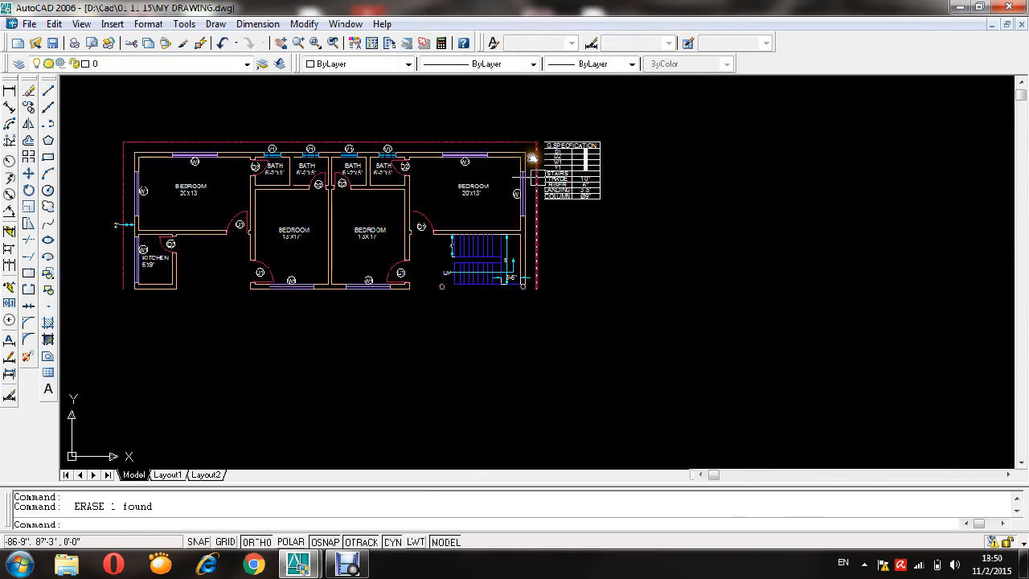
{"action": "scroll", "coordinate": [523, 271], "scroll_direction": "up", "scroll_amount": 8}
{"action": "scroll", "coordinate": [552, 340], "scroll_direction": "down", "scroll_amount": 6}
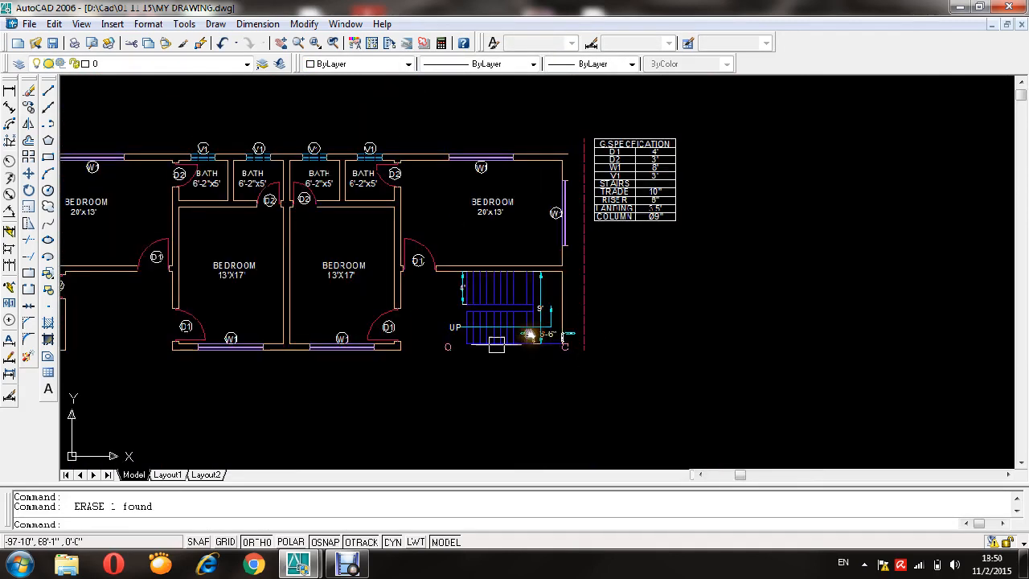
{"action": "middle_click_drag", "start_coordinate": [467, 345], "coordinate": [729, 357]}
{"action": "key", "text": "Escape"}
{"action": "key", "text": "Escape"}
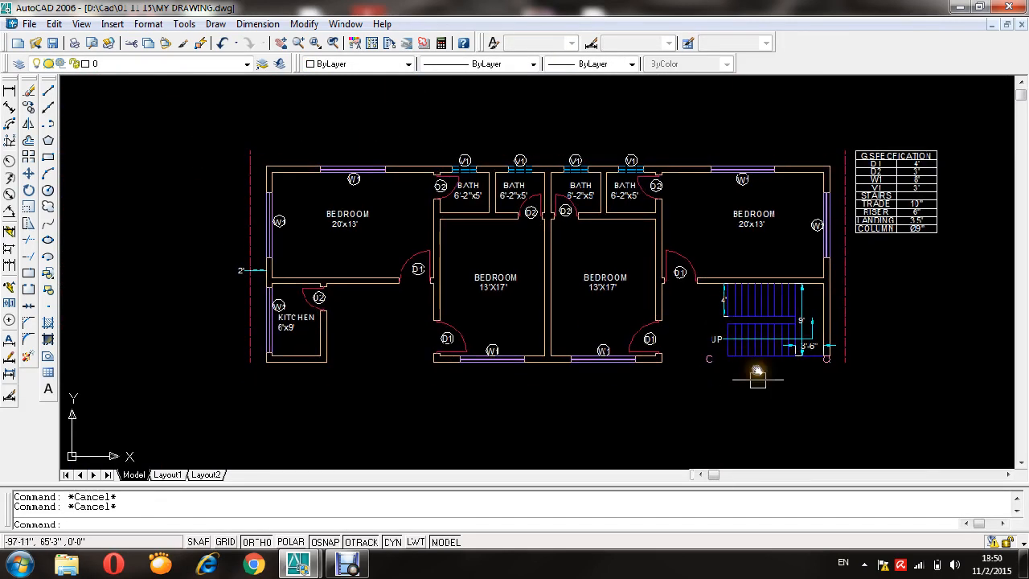
{"action": "type", "text": "o"}
{"action": "key", "text": "Return"}
{"action": "type", "text": "6"}
{"action": "key", "text": "Escape"}
- Offset the lower outer wall line of the inner bedrooms 2' outward, below the plan
{"action": "right_click", "coordinate": [750, 397]}
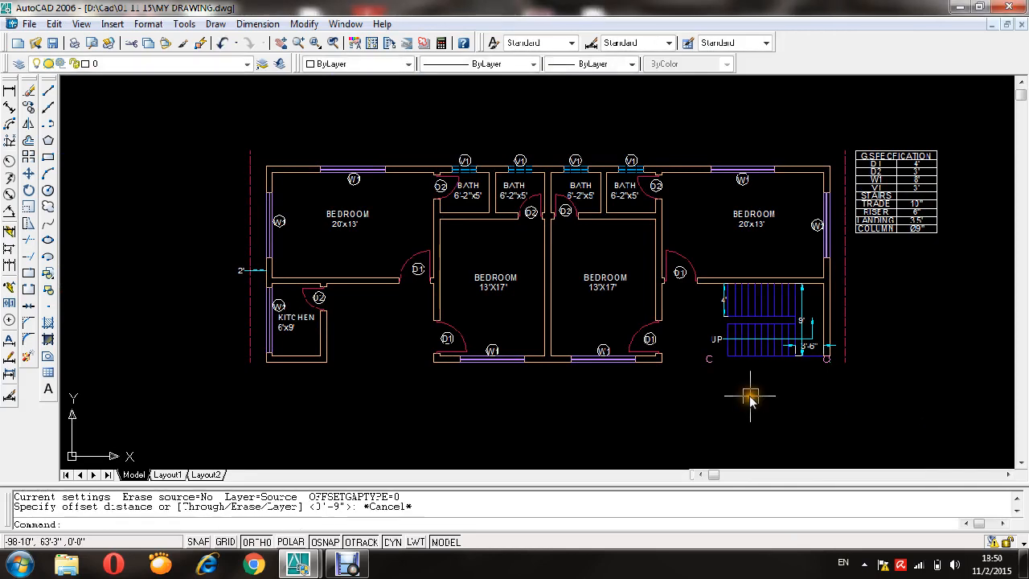
{"action": "type", "text": "2'"}
{"action": "key", "text": "Return"}
{"action": "scroll", "coordinate": [562, 368], "scroll_direction": "up", "scroll_amount": 3}
{"action": "scroll", "coordinate": [559, 369], "scroll_direction": "up", "scroll_amount": 1}
{"action": "left_click", "coordinate": [485, 359]}
{"action": "left_click", "coordinate": [503, 386]}
{"action": "scroll", "coordinate": [539, 258], "scroll_direction": "down", "scroll_amount": 4}
{"action": "key", "text": "Escape"}
{"action": "key", "text": "Escape"}
- Fillet the offset line with the left and right dashed boundary lines to close the outline around the plan
{"action": "type", "text": "f"}
{"action": "key", "text": "Return"}
{"action": "left_click", "coordinate": [542, 294]}
{"action": "left_click", "coordinate": [317, 254]}
{"action": "key", "text": "Return"}
{"action": "left_click", "coordinate": [524, 292]}
{"action": "key", "text": "Escape"}
{"action": "key", "text": "Return"}
{"action": "left_click", "coordinate": [538, 292]}
{"action": "left_click", "coordinate": [733, 268]}
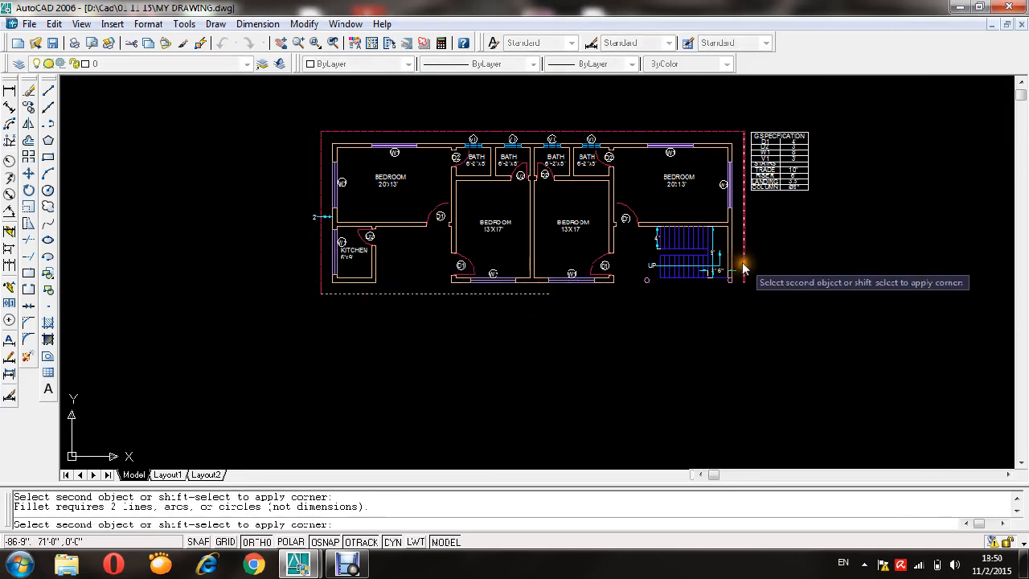
{"action": "left_click", "coordinate": [744, 258]}
{"action": "key", "text": "Escape"}
- Match the new lower boundary line's properties to the red dashed outline and save the drawing
{"action": "left_click", "coordinate": [183, 43]}
{"action": "scroll", "coordinate": [317, 285], "scroll_direction": "up", "scroll_amount": 2}
{"action": "left_click", "coordinate": [321, 270]}
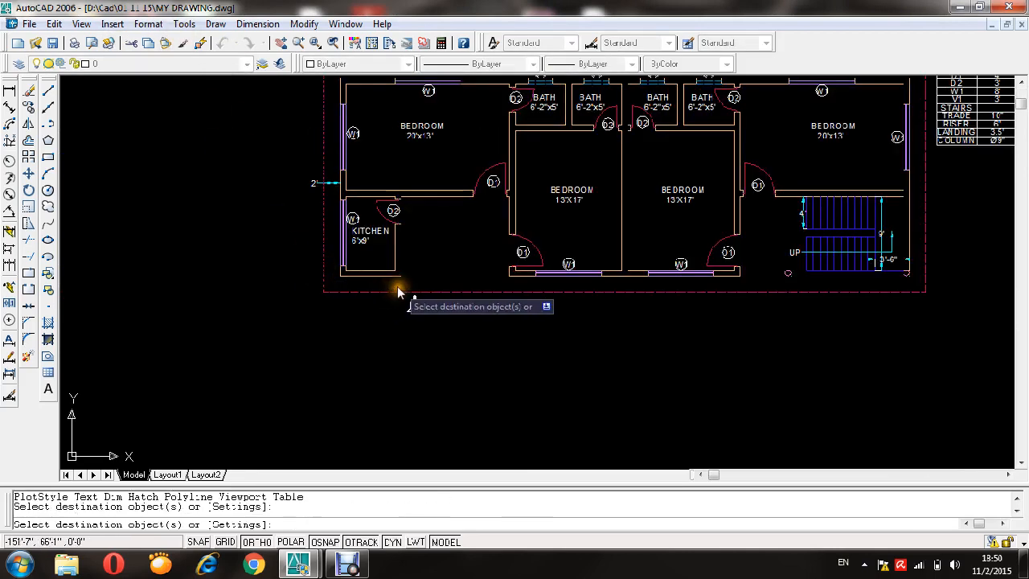
{"action": "scroll", "coordinate": [402, 290], "scroll_direction": "down", "scroll_amount": 3}
{"action": "scroll", "coordinate": [485, 299], "scroll_direction": "up", "scroll_amount": 1}
{"action": "key", "text": "Escape"}
{"action": "key", "text": "Escape"}
{"action": "key", "text": "Escape"}
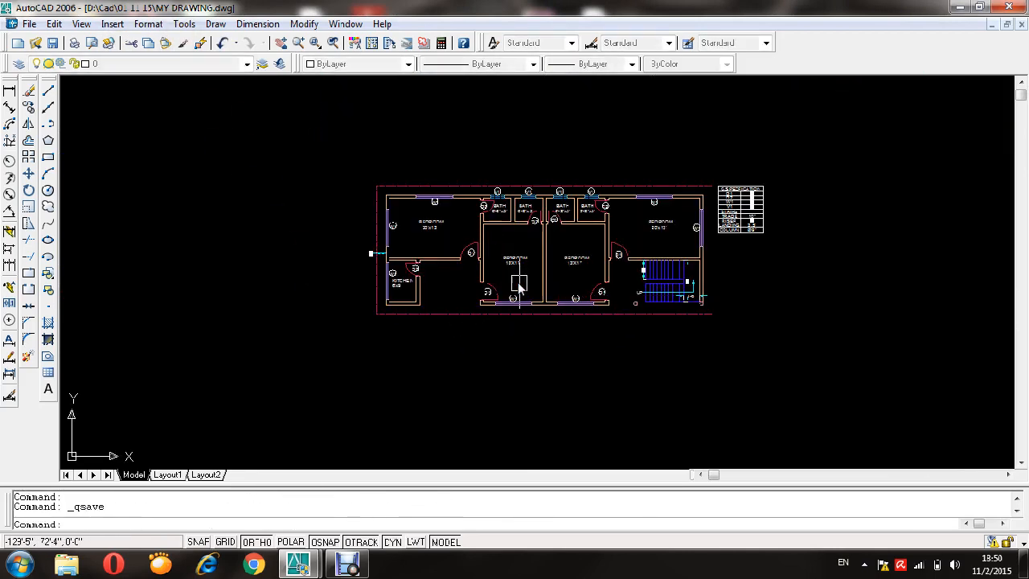
{"action": "key", "text": "super"}
{"action": "type", "text": "co"}
{"action": "left_click", "coordinate": [610, 284]}
{"action": "key", "text": "Escape"}
{"action": "left_click", "coordinate": [735, 338]}
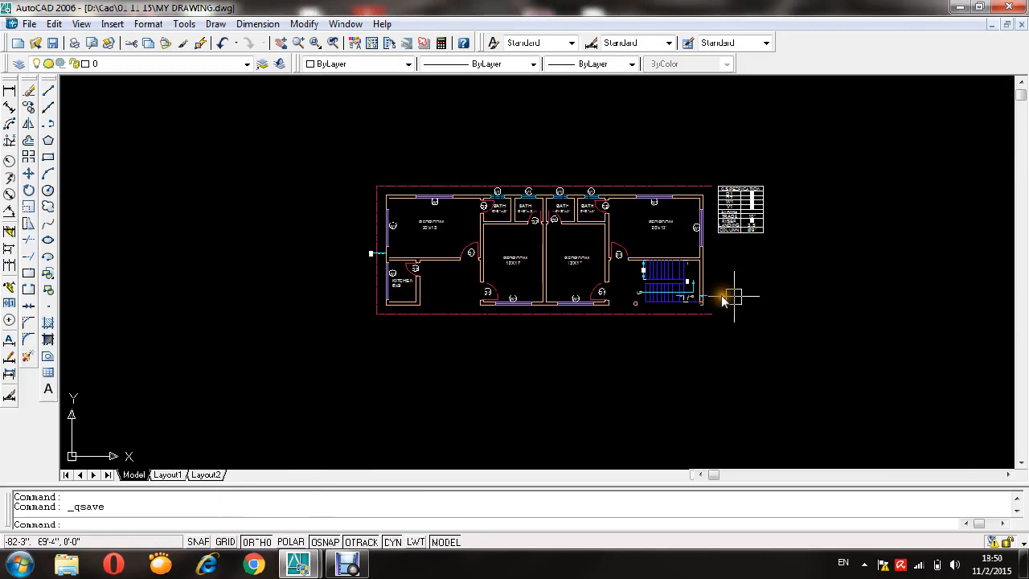
{"action": "left_click", "coordinate": [590, 368]}
{"action": "key", "text": "Escape"}
{"action": "key", "text": "super"}
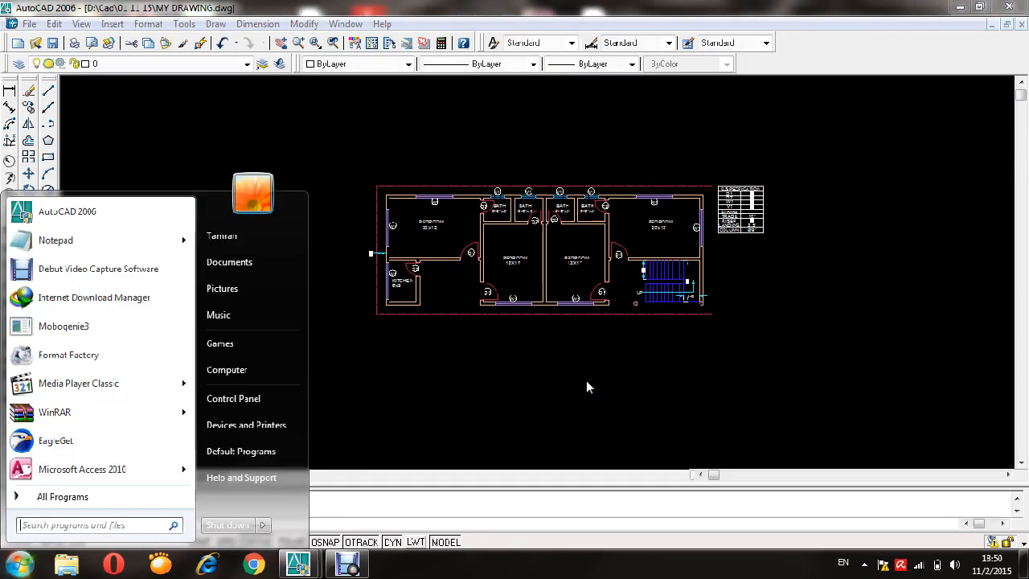
- Copy the GROUND FLOOR PLAN title text straight up to below the dashed outline of the upper plan
{"action": "type", "text": "co"}
{"action": "key", "text": "Escape"}
{"action": "key", "text": "Escape"}
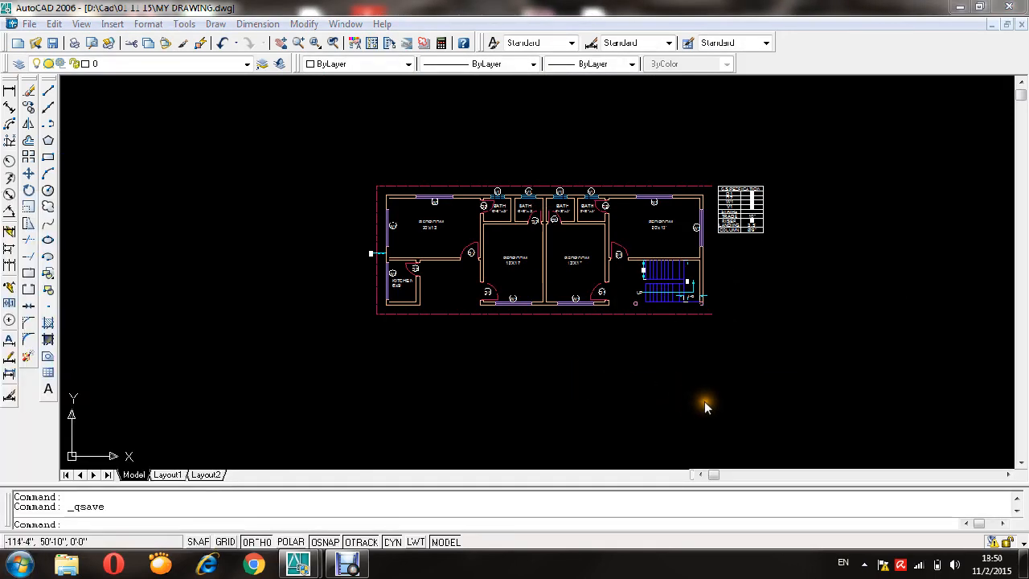
{"action": "left_click", "coordinate": [608, 389]}
{"action": "key", "text": "Escape"}
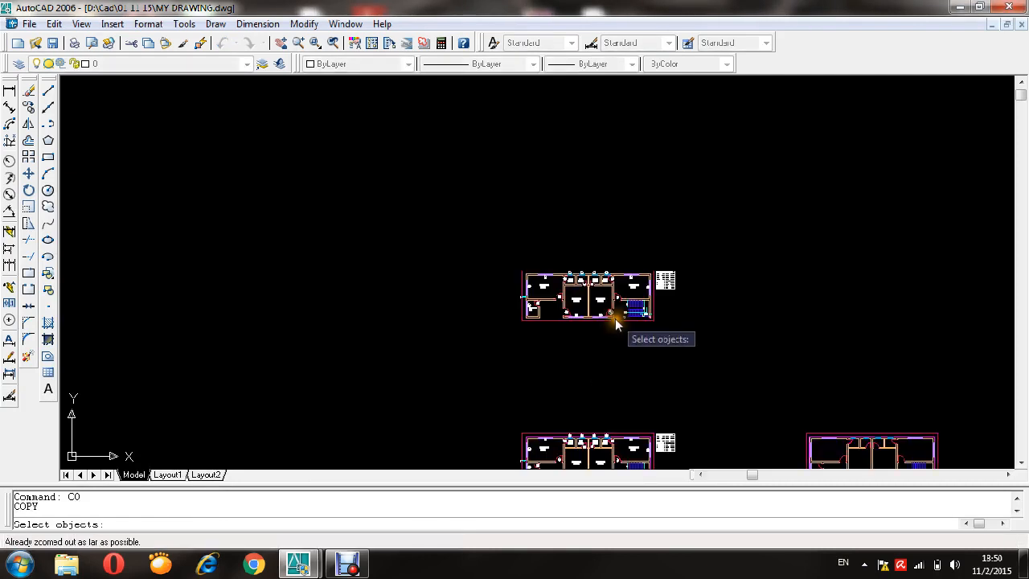
{"action": "scroll", "coordinate": [616, 310], "scroll_direction": "up", "scroll_amount": 3}
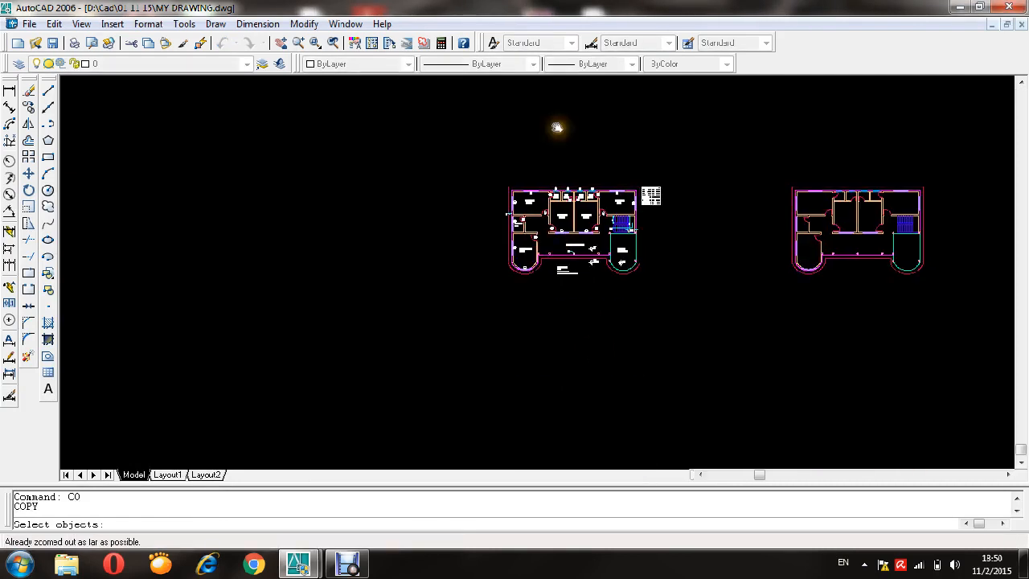
{"action": "scroll", "coordinate": [573, 277], "scroll_direction": "up", "scroll_amount": 5}
{"action": "left_click", "coordinate": [555, 249]}
{"action": "key", "text": "Return"}
{"action": "left_click", "coordinate": [562, 247]}
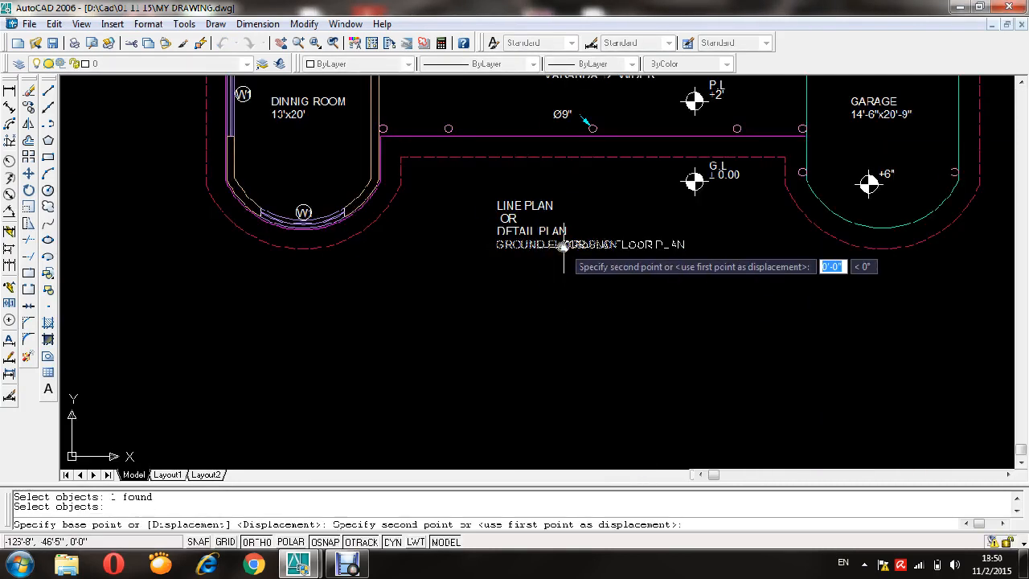
{"action": "scroll", "coordinate": [567, 278], "scroll_direction": "down", "scroll_amount": 5}
{"action": "scroll", "coordinate": [574, 98], "scroll_direction": "up", "scroll_amount": 6}
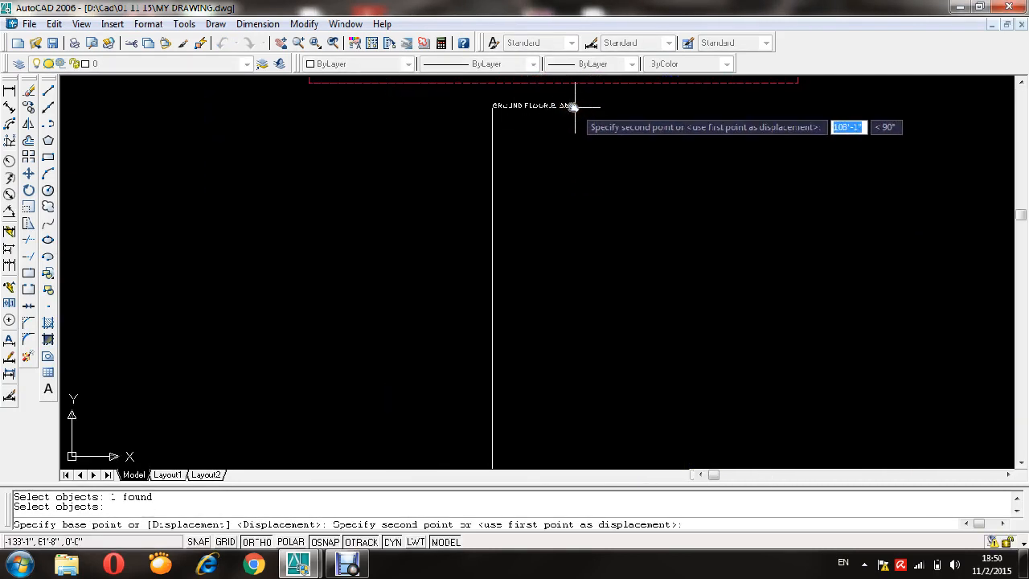
{"action": "left_click", "coordinate": [573, 103]}
{"action": "scroll", "coordinate": [574, 103], "scroll_direction": "up", "scroll_amount": 6}
{"action": "key", "text": "Escape"}
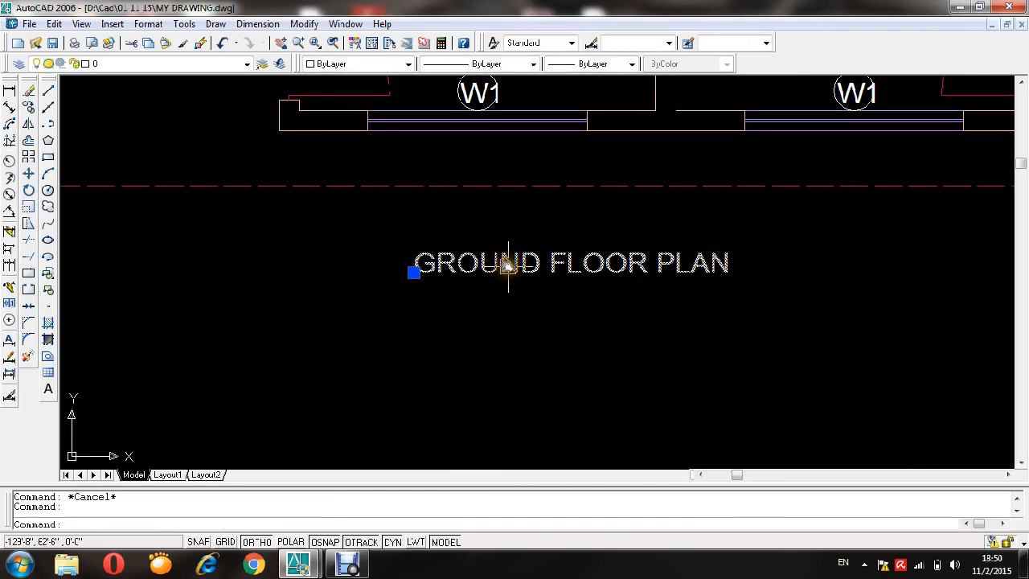
- Change the copied title under the upper plan to read "1st FLOOR PLAN" and save the drawing
{"action": "double_click", "coordinate": [549, 273]}
{"action": "double_click", "coordinate": [501, 263]}
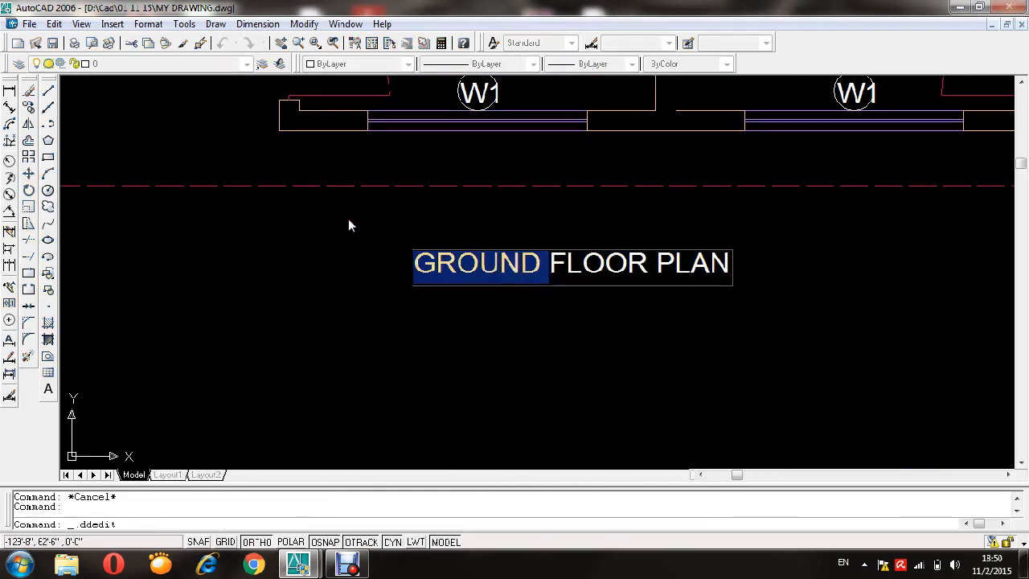
{"action": "type", "text": "1st"}
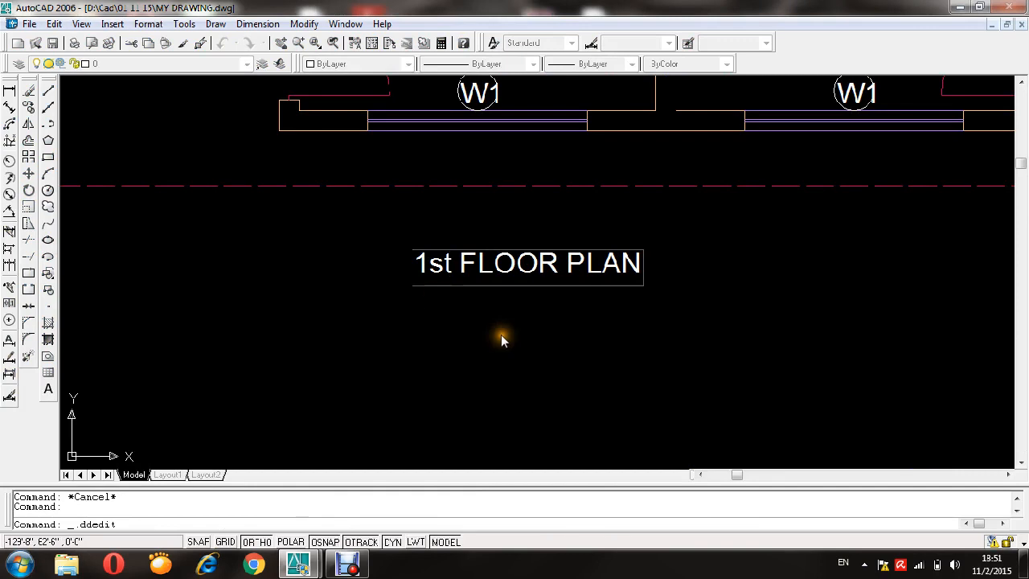
{"action": "key", "text": "Return"}
{"action": "key", "text": "Escape"}
{"action": "key", "text": "super"}
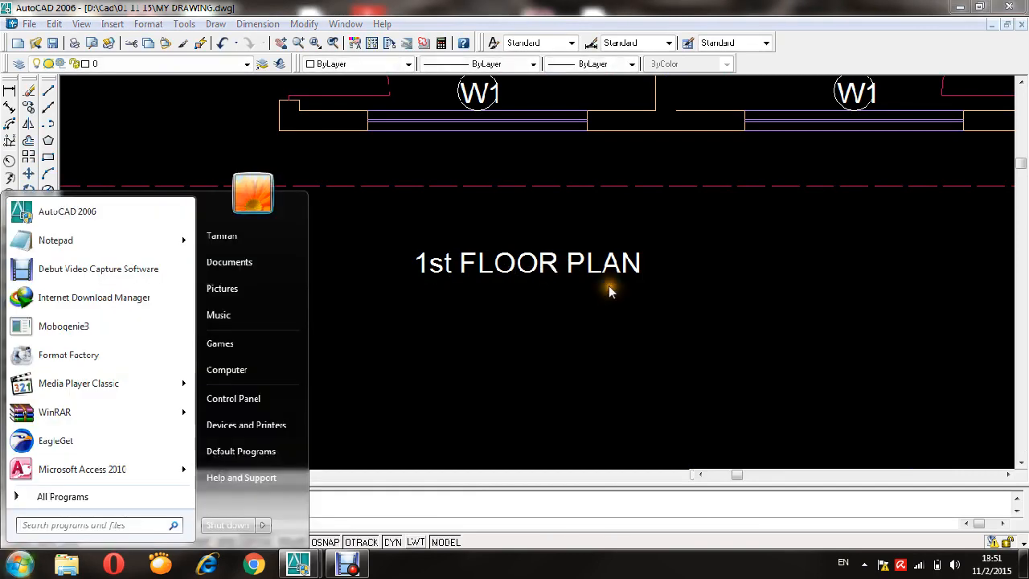
{"action": "key", "text": "Escape"}
{"action": "key", "text": "ctrl+s"}
- Look over the whole first floor plan with its title and specification table, and save the drawing
{"action": "double_click", "coordinate": [927, 361]}
{"action": "left_click", "coordinate": [765, 372]}
{"action": "left_click", "coordinate": [688, 349]}
{"action": "scroll", "coordinate": [609, 326], "scroll_direction": "down", "scroll_amount": 8}
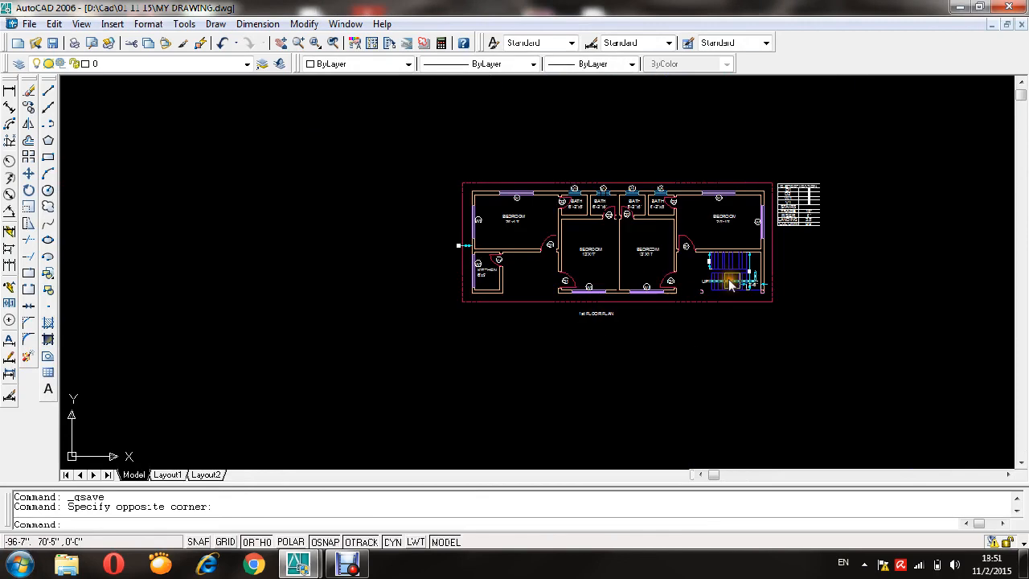
{"action": "scroll", "coordinate": [730, 283], "scroll_direction": "up", "scroll_amount": 2}
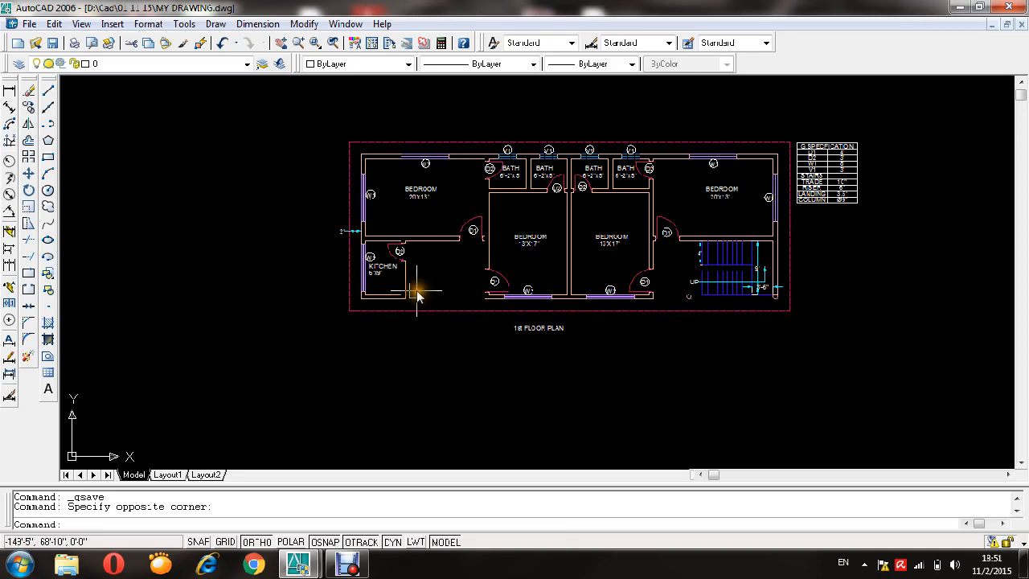
{"action": "key", "text": "ctrl+s"}
{"action": "scroll", "coordinate": [416, 294], "scroll_direction": "down", "scroll_amount": 5}
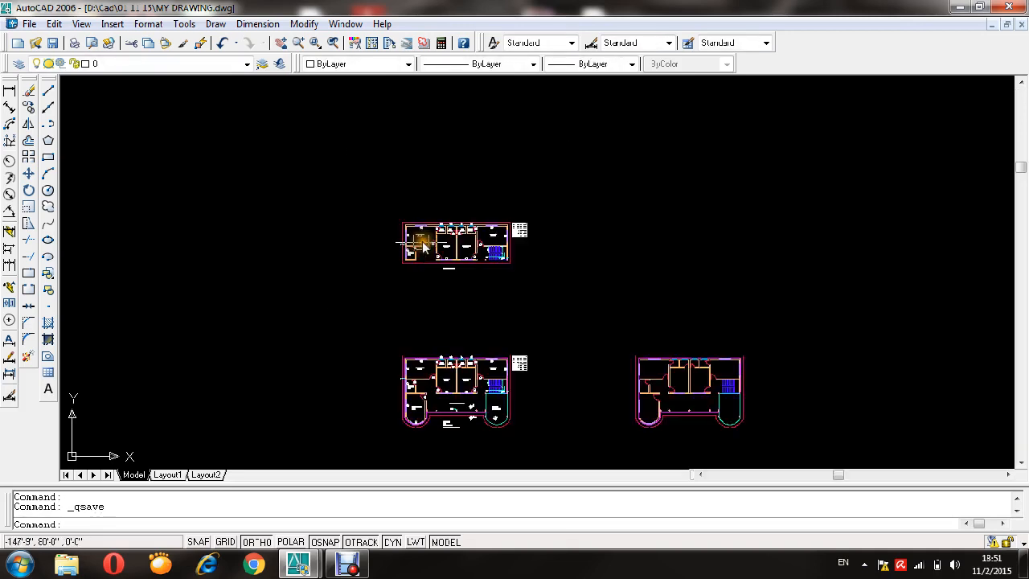
{"action": "scroll", "coordinate": [479, 362], "scroll_direction": "up", "scroll_amount": 3}
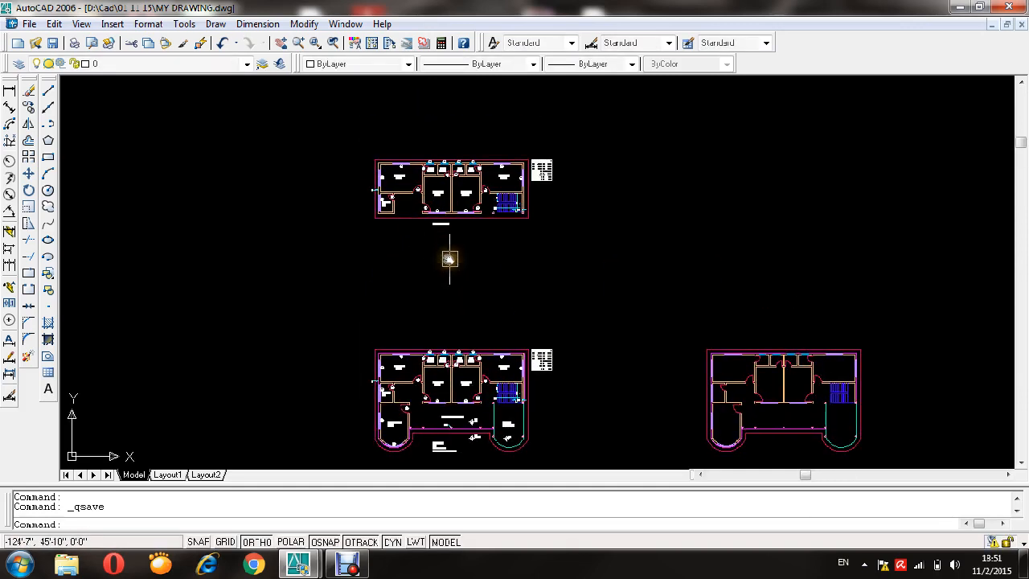
{"action": "left_click", "coordinate": [677, 283]}
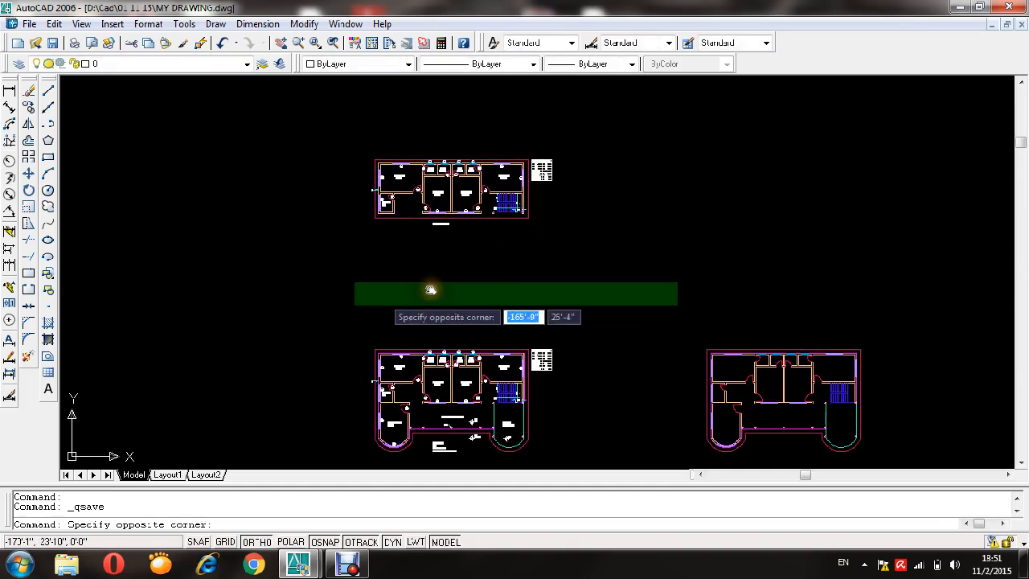
{"action": "left_click", "coordinate": [284, 321]}
{"action": "left_click", "coordinate": [611, 239]}
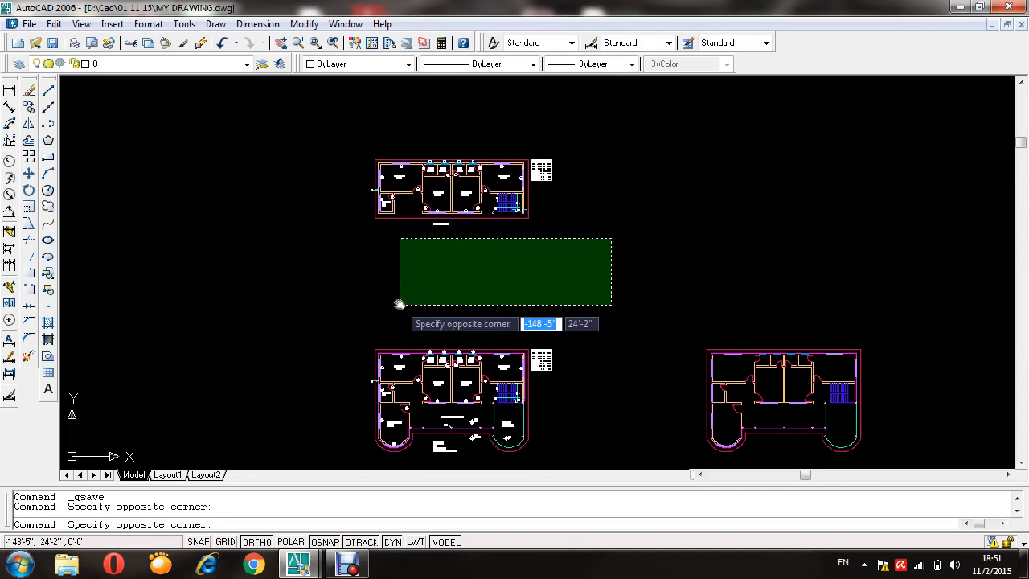
{"action": "left_click", "coordinate": [351, 287]}
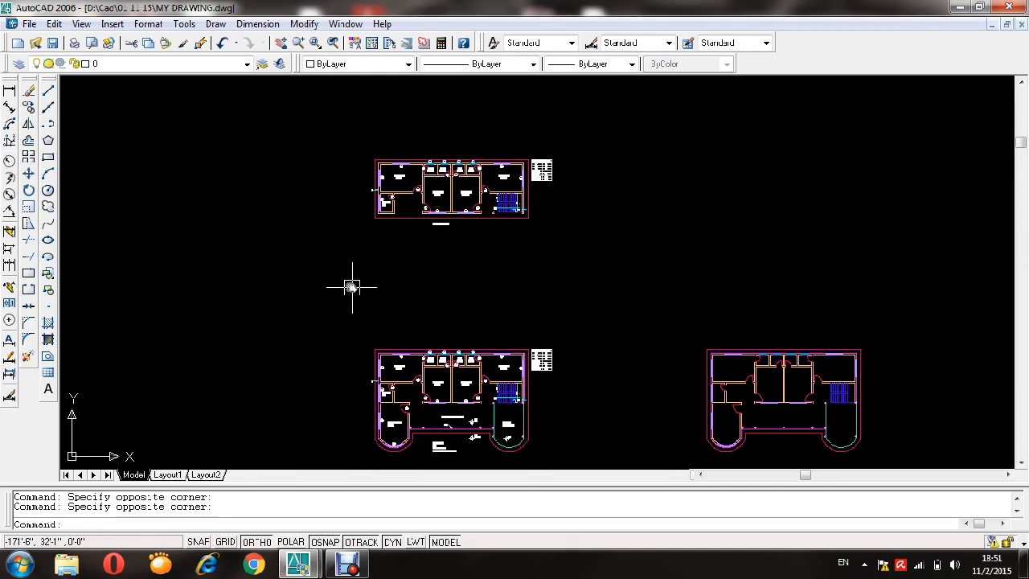
{"action": "left_click", "coordinate": [310, 348]}
{"action": "left_click", "coordinate": [310, 352]}
{"action": "left_click", "coordinate": [347, 565]}
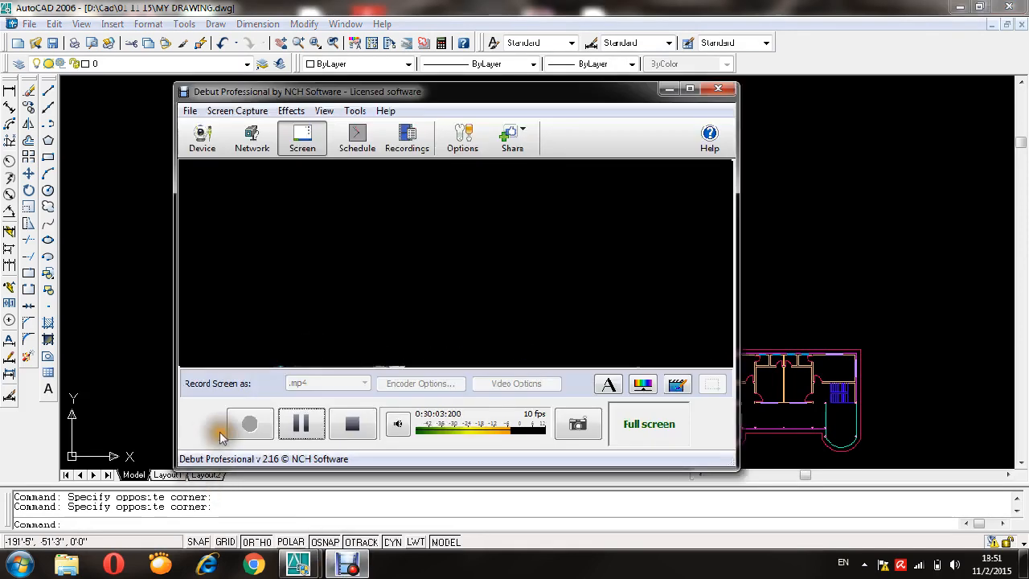